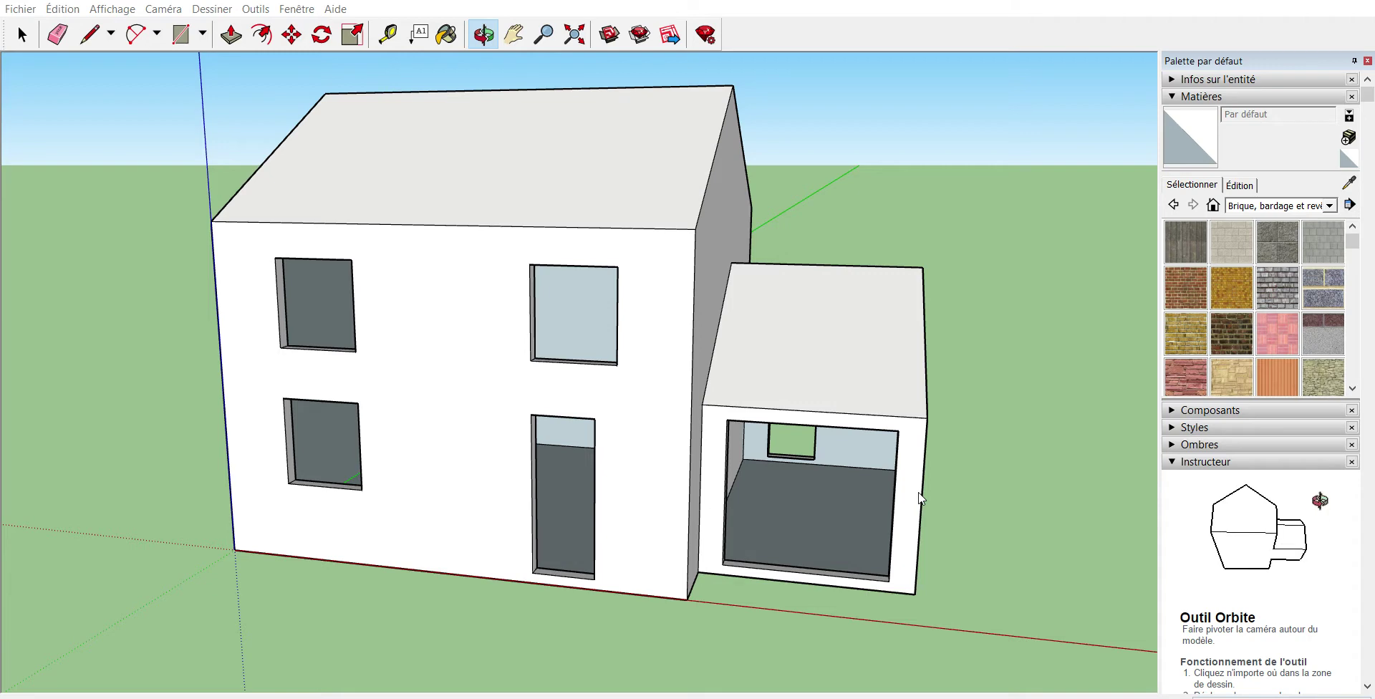
# - Paste a copy of the sliding window, drop it into the upper-left opening, and orbit to view it from the front
pyautogui.hotkey('ctrl', 'v')
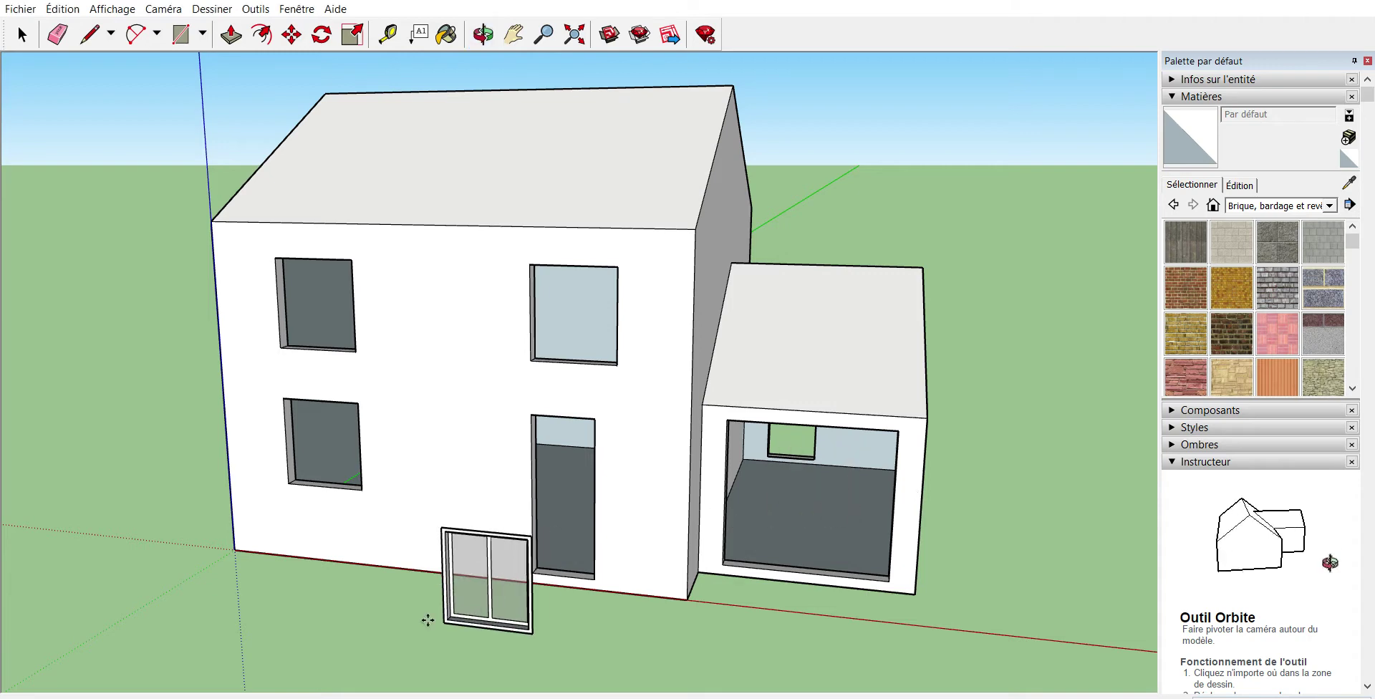
pyautogui.click(426, 619)
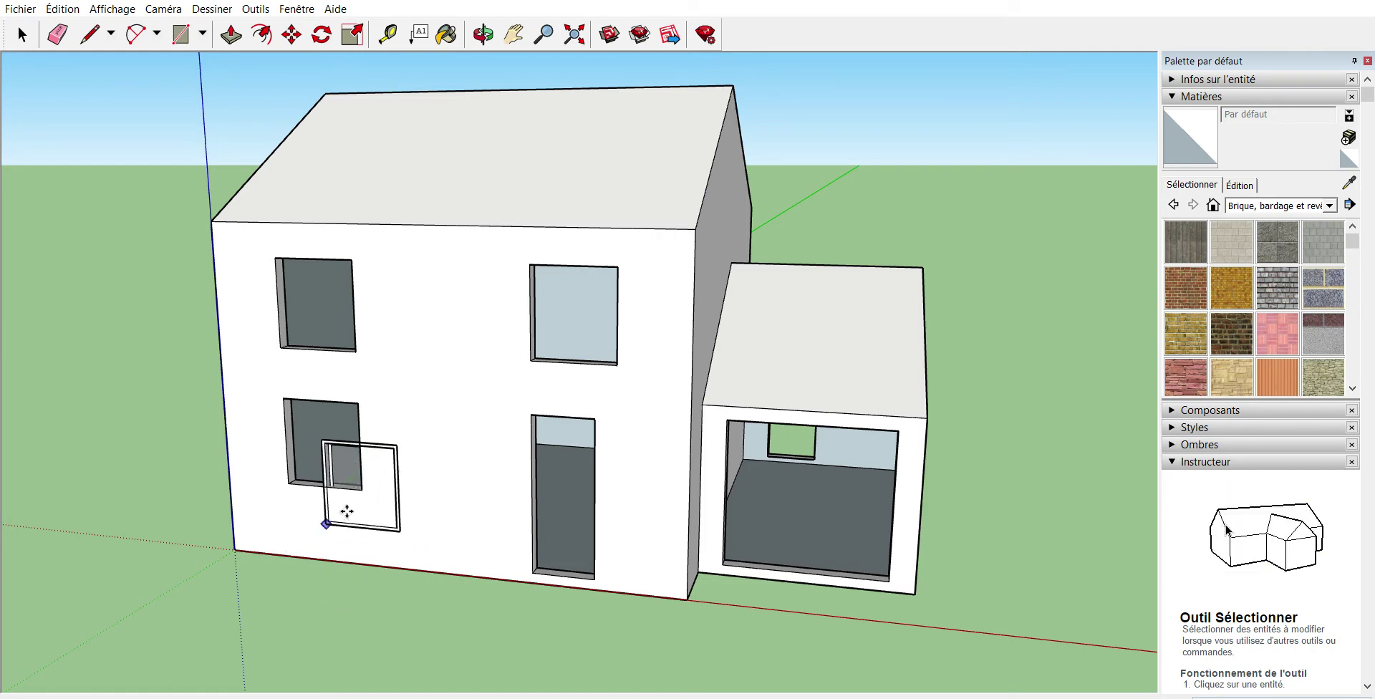
pyautogui.scroll(2, 297, 373)
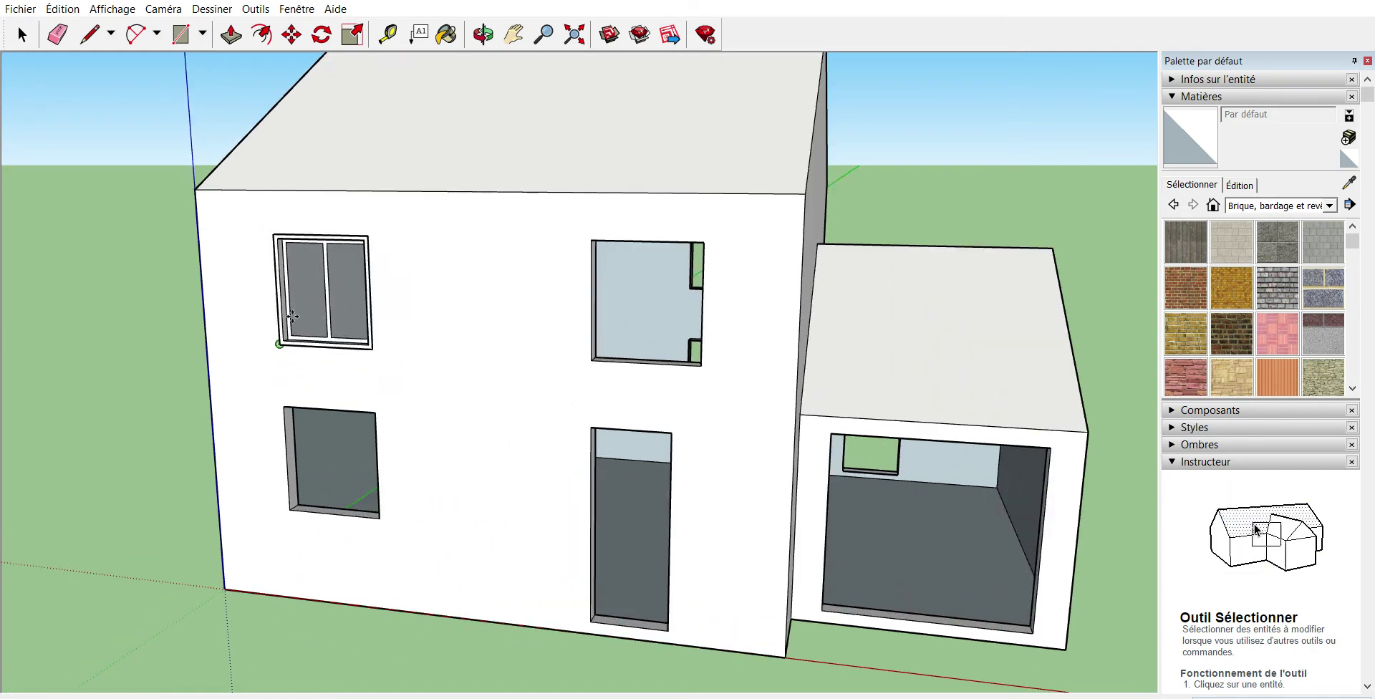
pyautogui.scroll(2, 300, 365)
pyautogui.scroll(2, 308, 355)
pyautogui.scroll(1, 315, 340)
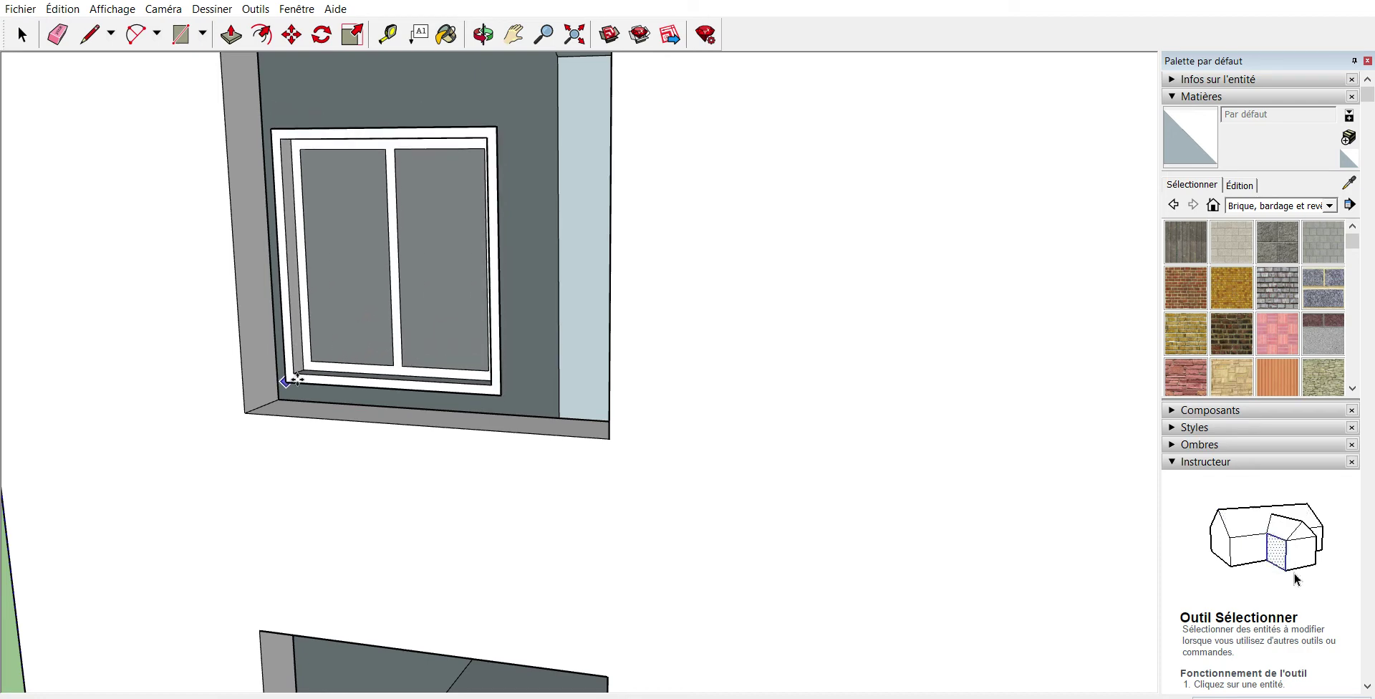
pyautogui.click(294, 391)
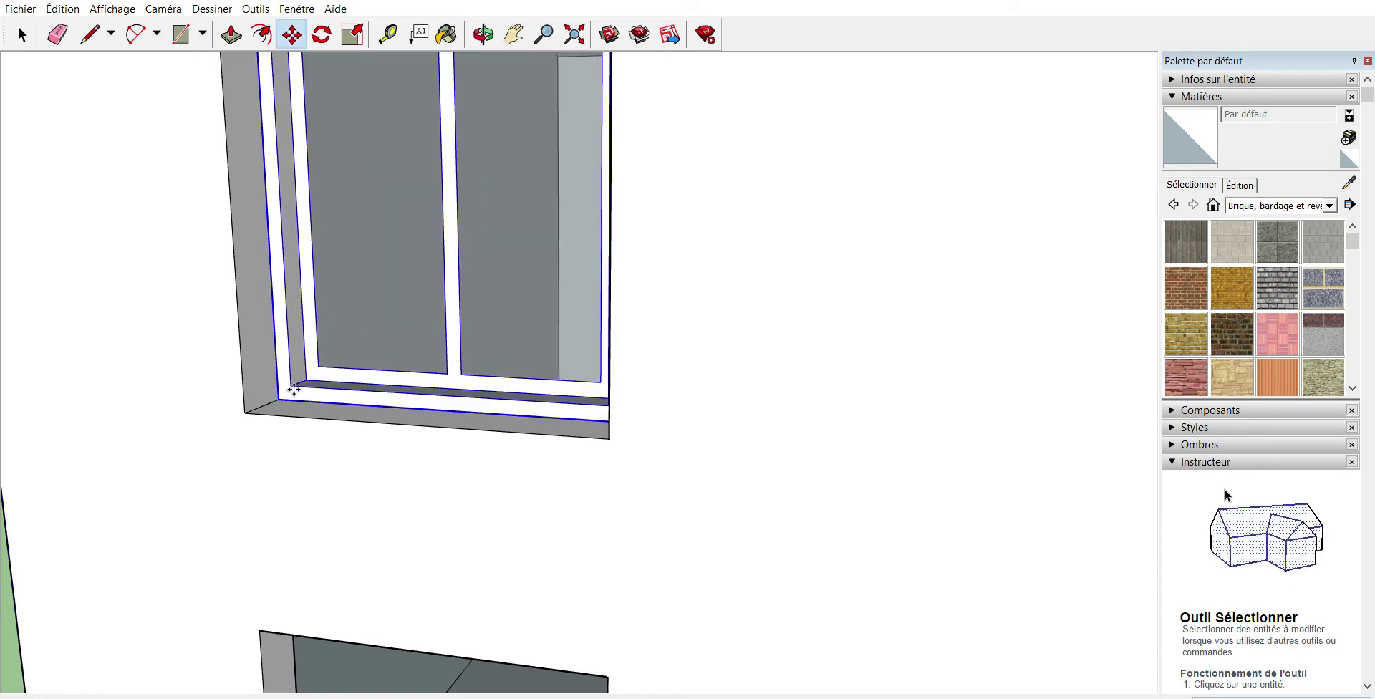
pyautogui.press('m')
pyautogui.scroll(-2, 555, 146)
pyautogui.scroll(-2, 555, 146)
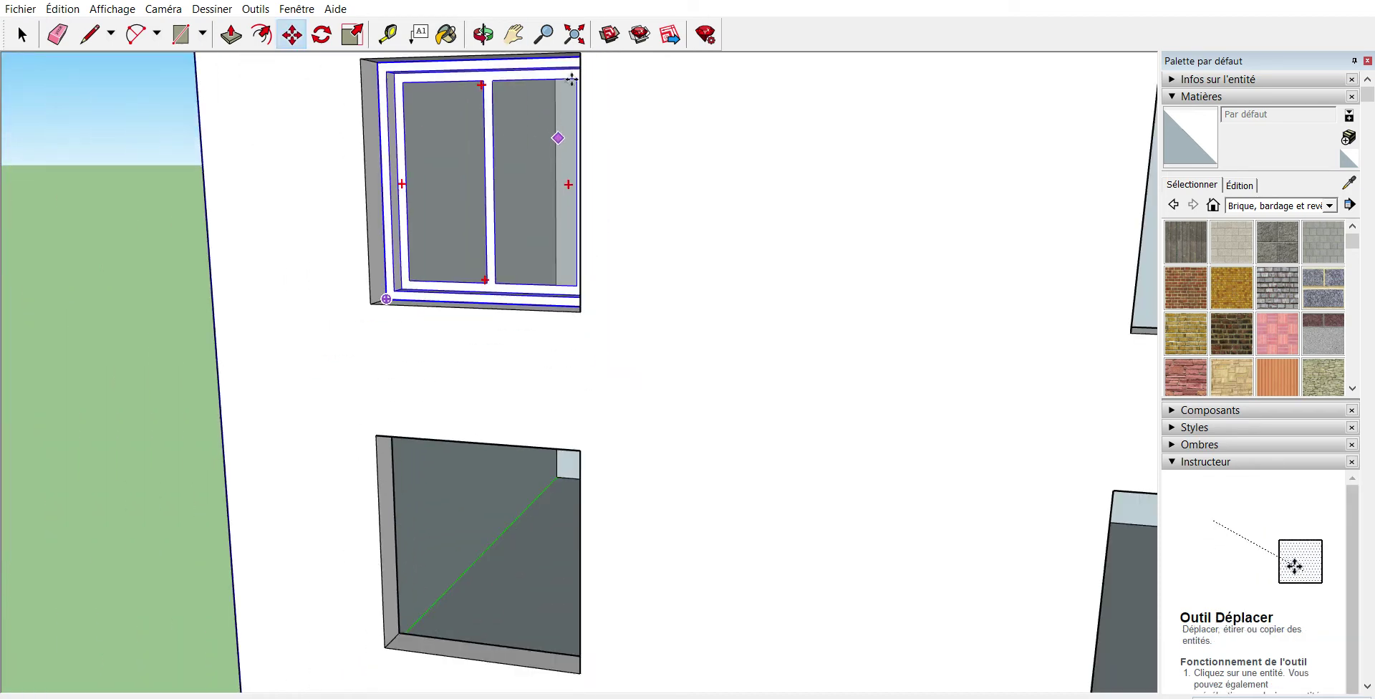
pyautogui.click(483, 34)
pyautogui.moveTo(608, 237)
pyautogui.mouseDown()
pyautogui.moveTo(654, 212)
pyautogui.moveTo(654, 285)
pyautogui.moveTo(730, 282)
pyautogui.moveTo(811, 234)
pyautogui.moveTo(844, 105)
pyautogui.moveTo(825, 237)
pyautogui.moveTo(843, 261)
pyautogui.moveTo(906, 255)
pyautogui.moveTo(911, 297)
pyautogui.moveTo(439, 279)
pyautogui.moveTo(528, 251)
pyautogui.moveTo(777, 328)
pyautogui.moveTo(770, 319)
pyautogui.moveTo(827, 354)
pyautogui.moveTo(609, 293)
pyautogui.moveTo(648, 309)
pyautogui.mouseUp()
# - Paste another window copy into the ground-floor left opening below the first, then orbit around the façade
pyautogui.click(513, 33)
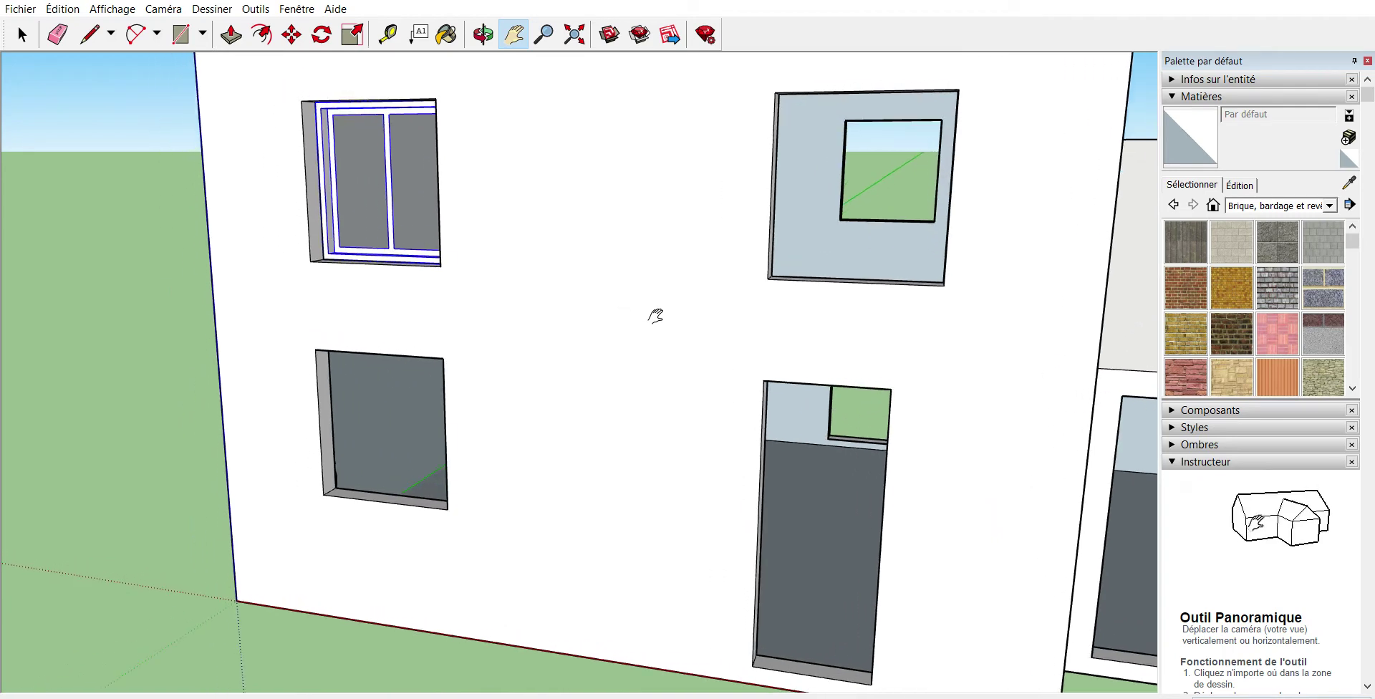
pyautogui.click(19, 32)
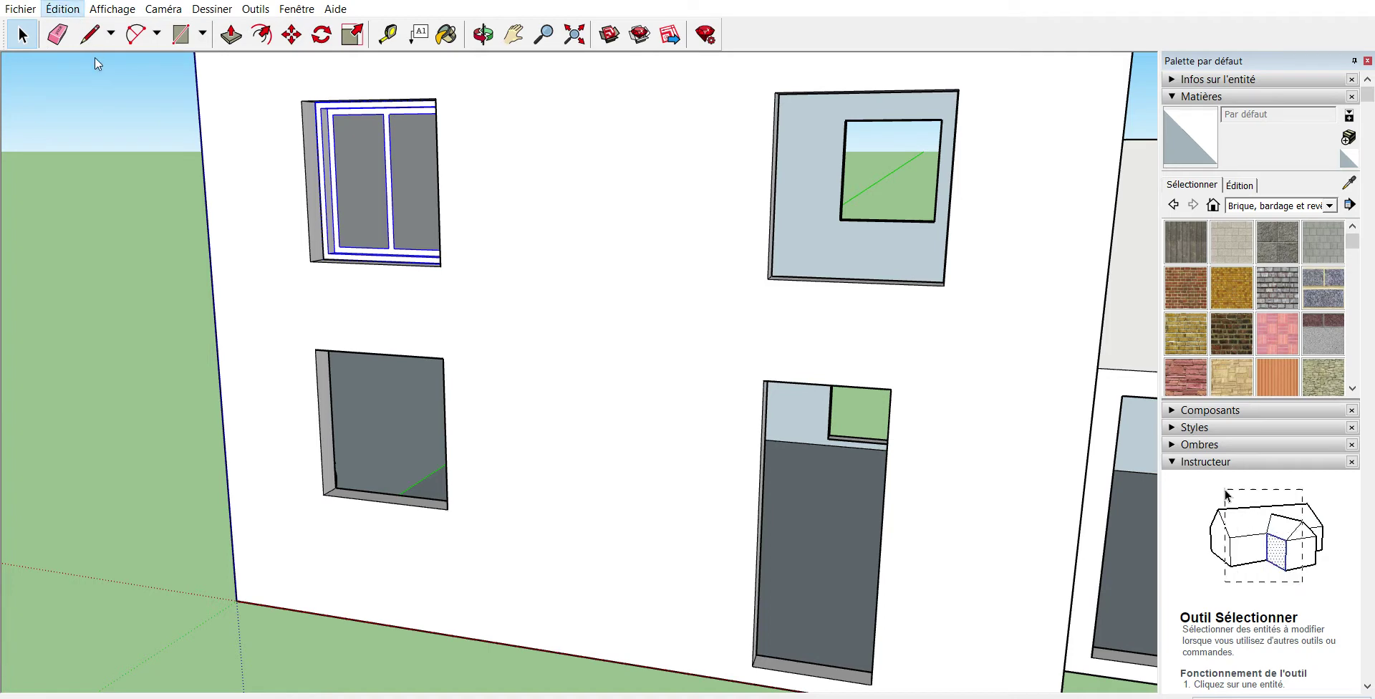
pyautogui.click(334, 488)
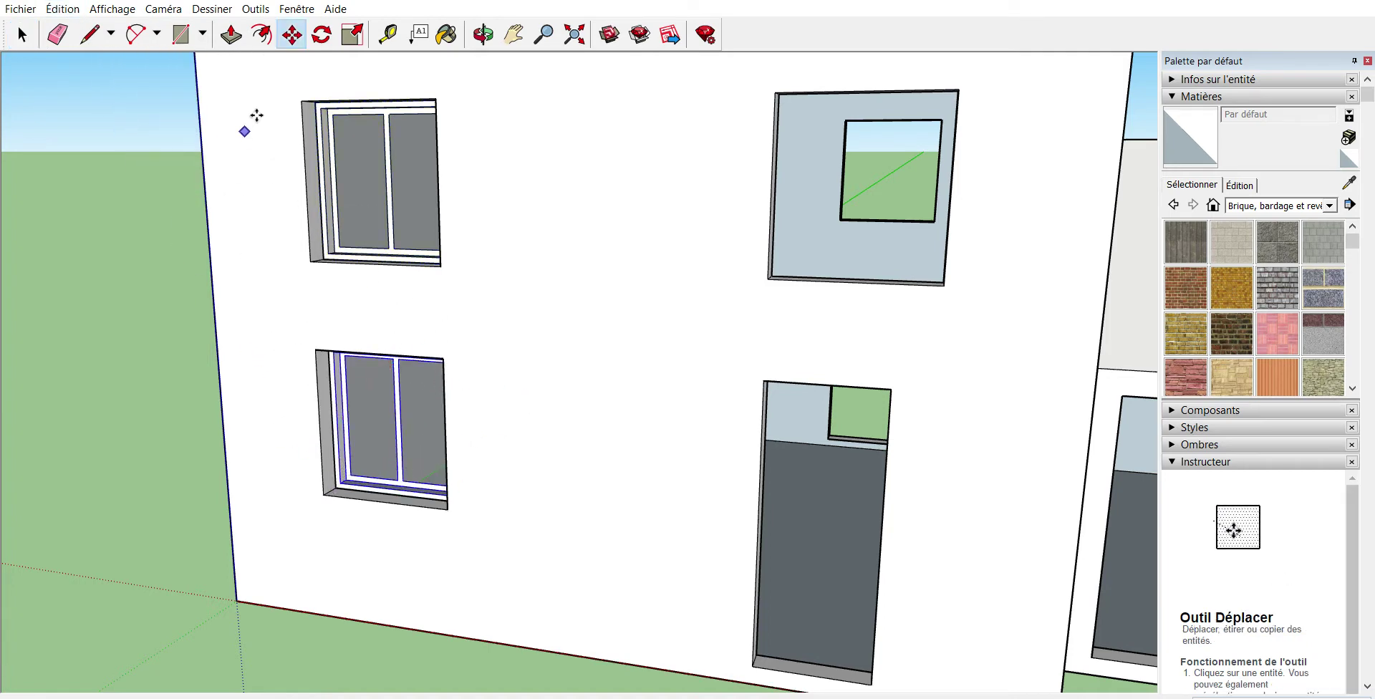
pyautogui.hotkey('ctrl', 'v')
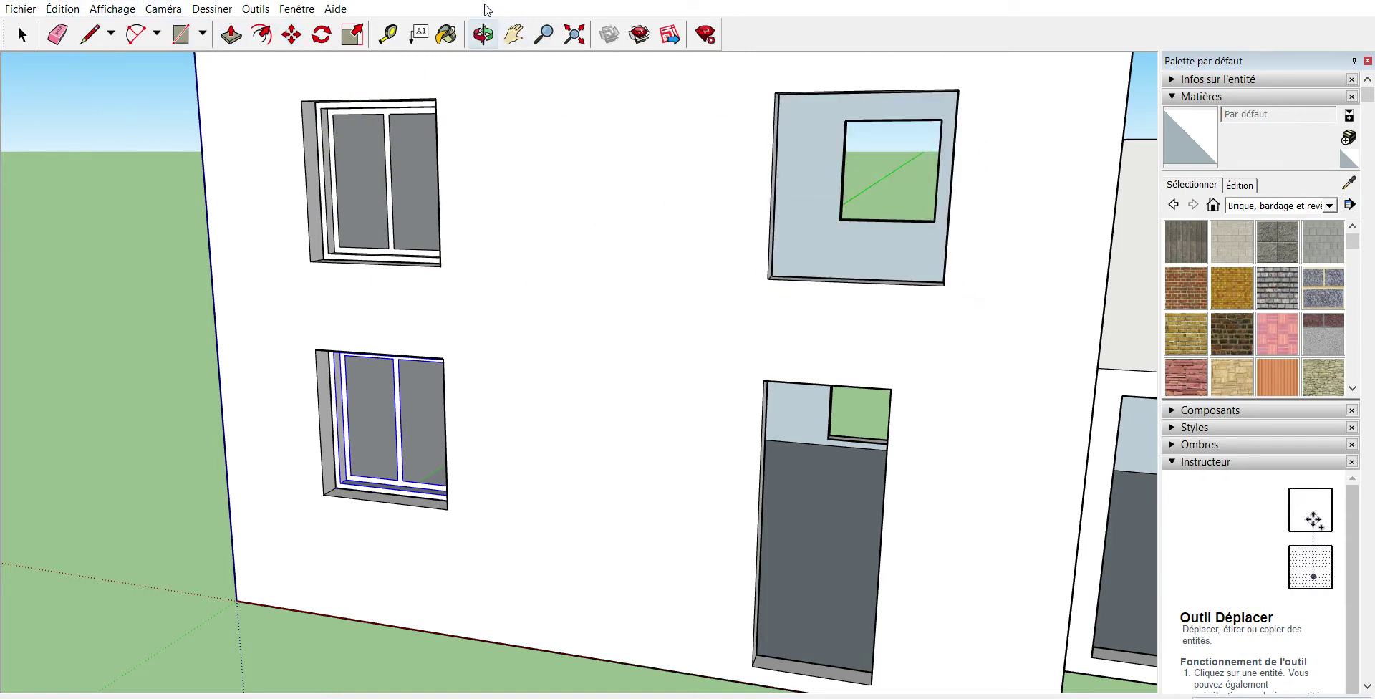
pyautogui.click(483, 33)
pyautogui.moveTo(783, 291)
pyautogui.mouseDown()
pyautogui.moveTo(629, 297)
pyautogui.moveTo(676, 333)
pyautogui.moveTo(684, 322)
pyautogui.mouseUp()
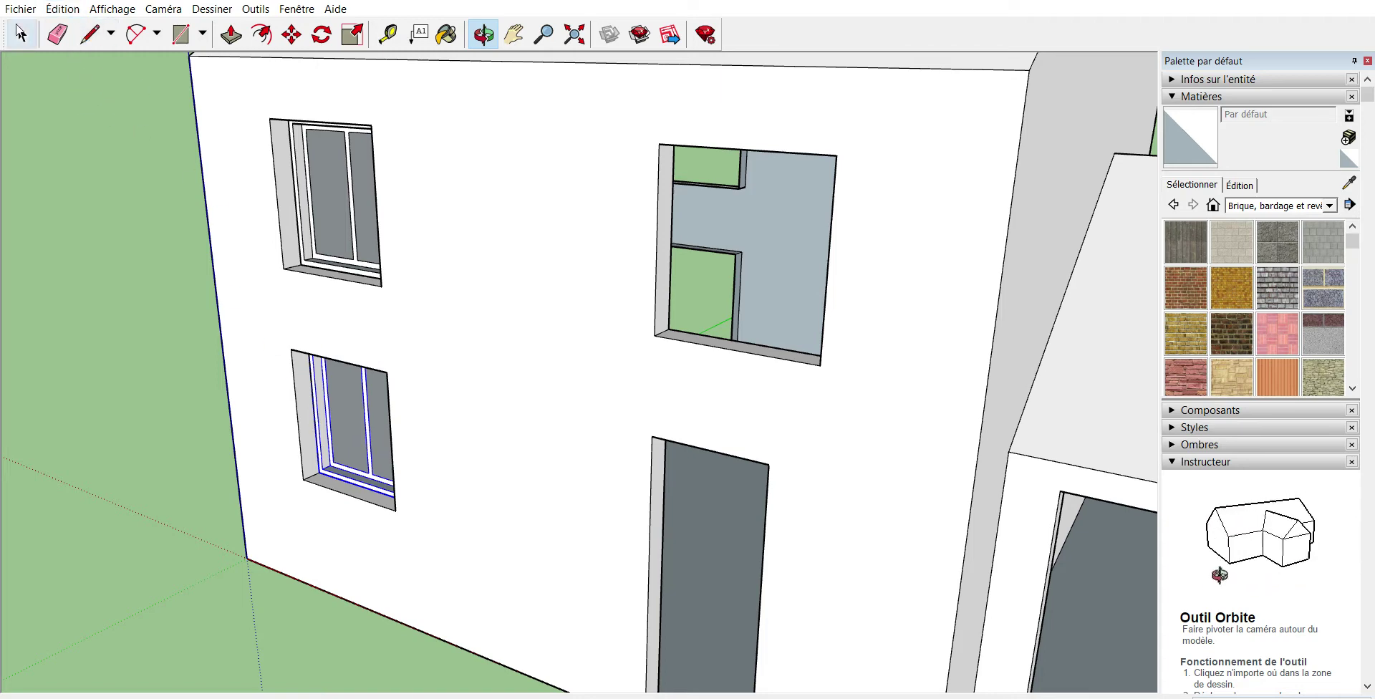
# - Drop a third window copy into the large upper-right opening and orbit around the house to check it
pyautogui.click(21, 34)
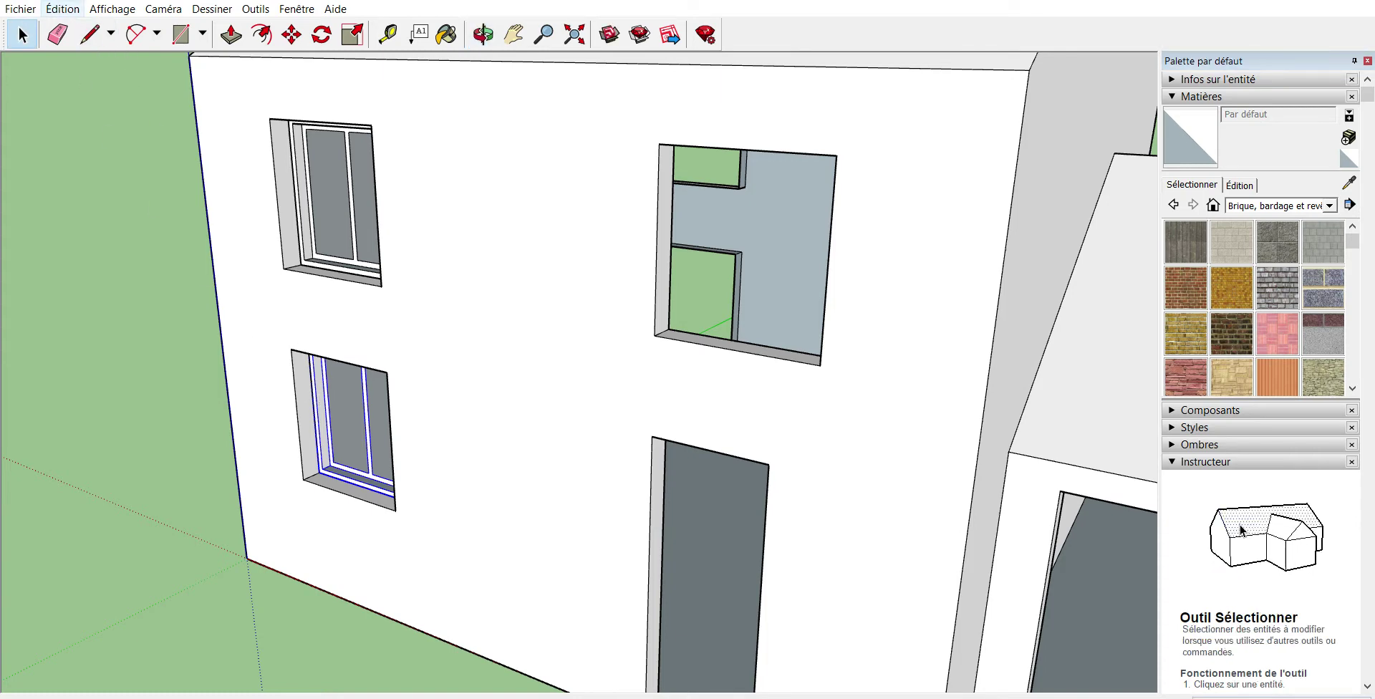
pyautogui.hotkey('ctrl', 'v')
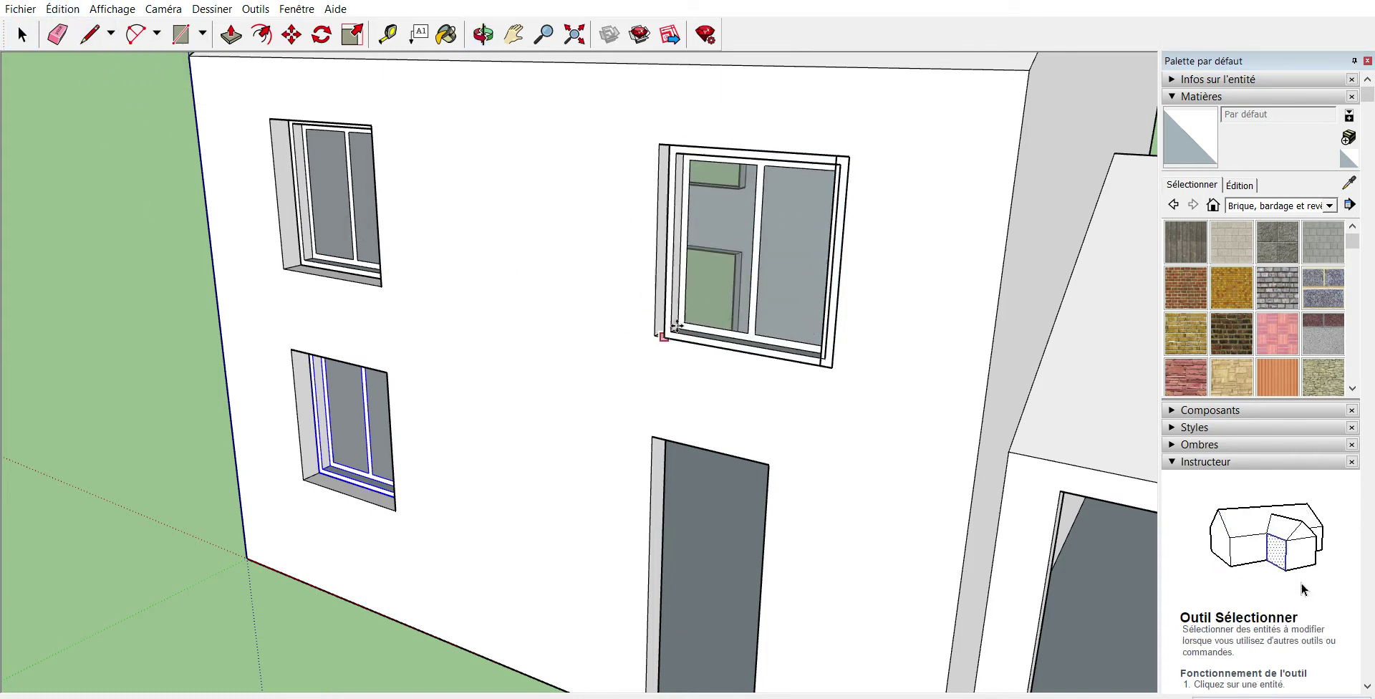
pyautogui.click(685, 322)
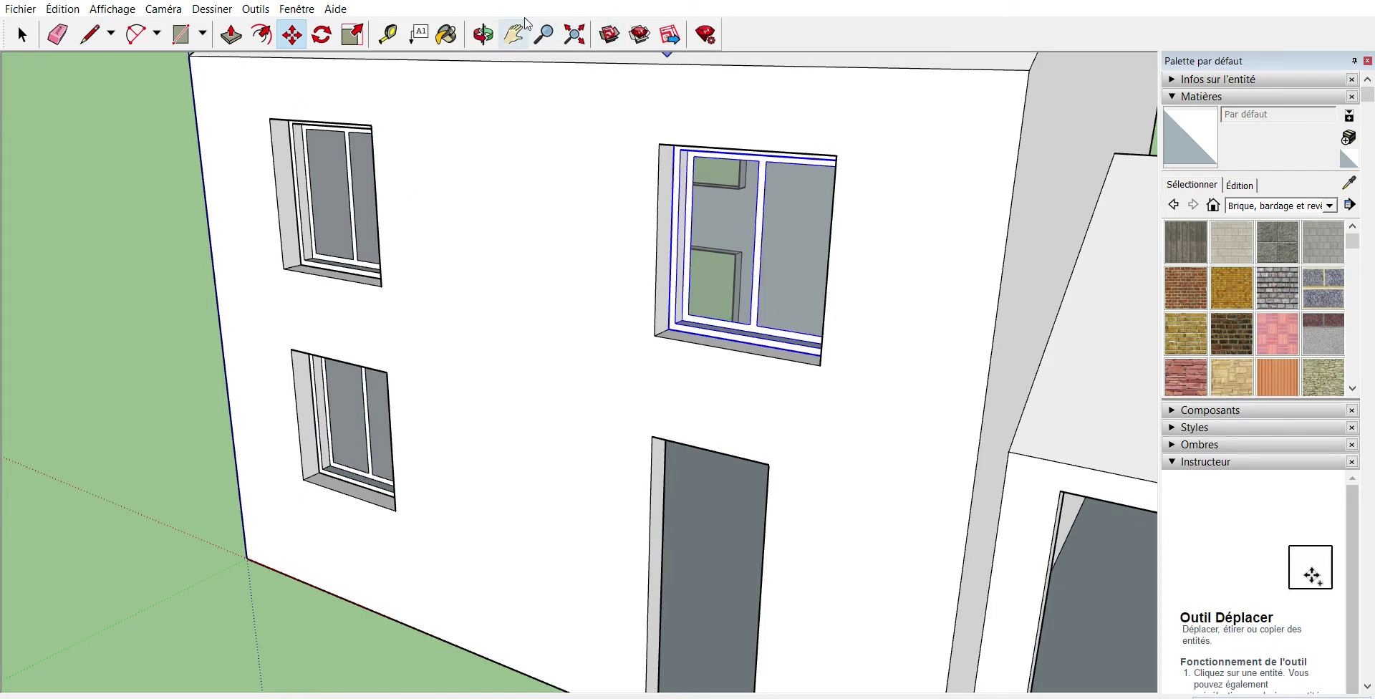
pyautogui.click(483, 34)
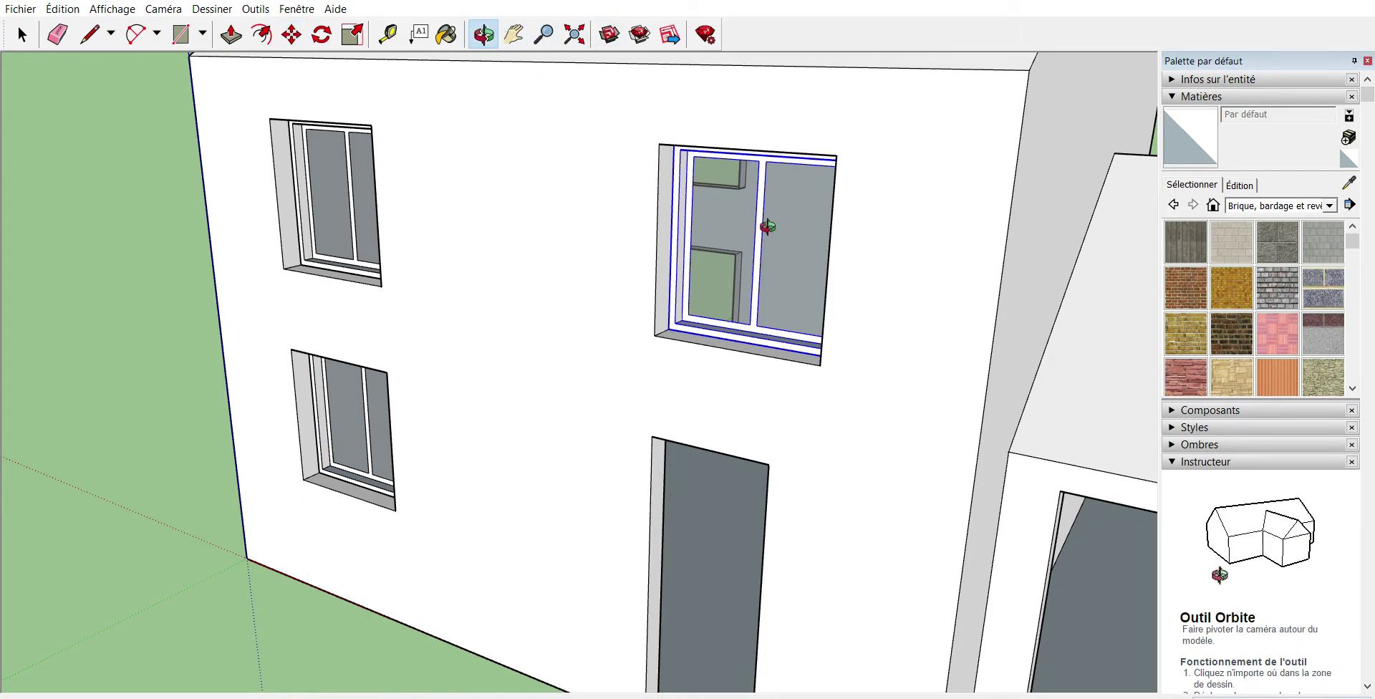
pyautogui.moveTo(766, 224)
pyautogui.mouseDown()
pyautogui.moveTo(769, 331)
pyautogui.moveTo(614, 236)
pyautogui.moveTo(482, 364)
pyautogui.moveTo(481, 334)
pyautogui.moveTo(709, 336)
pyautogui.mouseUp()
pyautogui.scroll(-5, 792, 432)
pyautogui.moveTo(791, 432); pyautogui.dragTo(727, 402)
pyautogui.scroll(3, 835, 408)
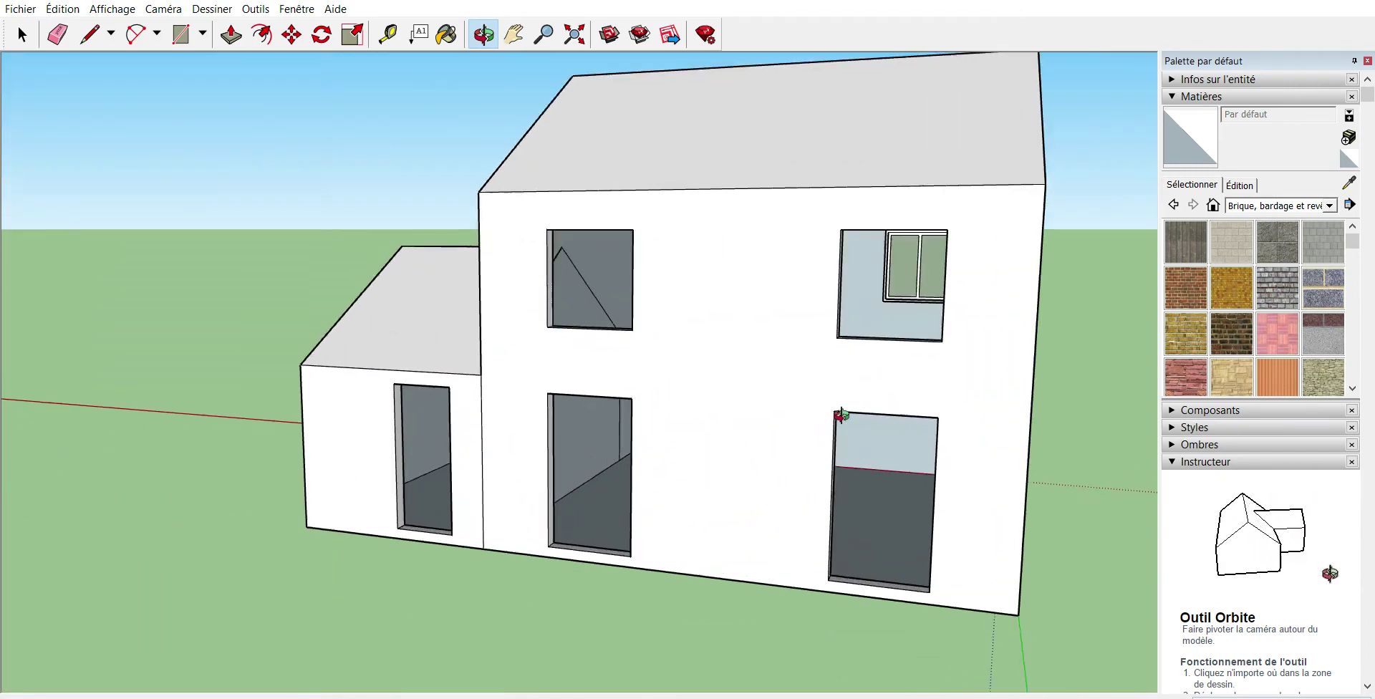
pyautogui.scroll(2, 831, 401)
pyautogui.scroll(1, 831, 401)
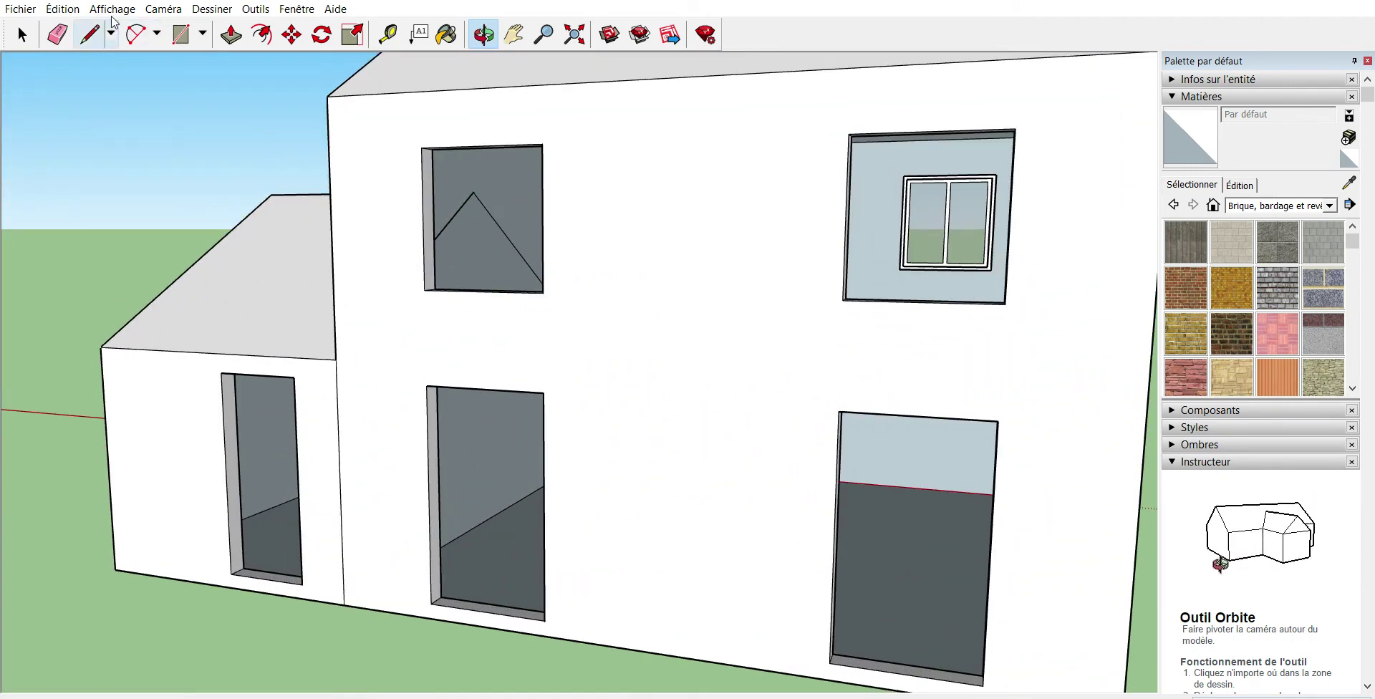
# - Set a fourth window copy on the ground against the garage wall and centre it in the view
pyautogui.hotkey('ctrl', 'v')
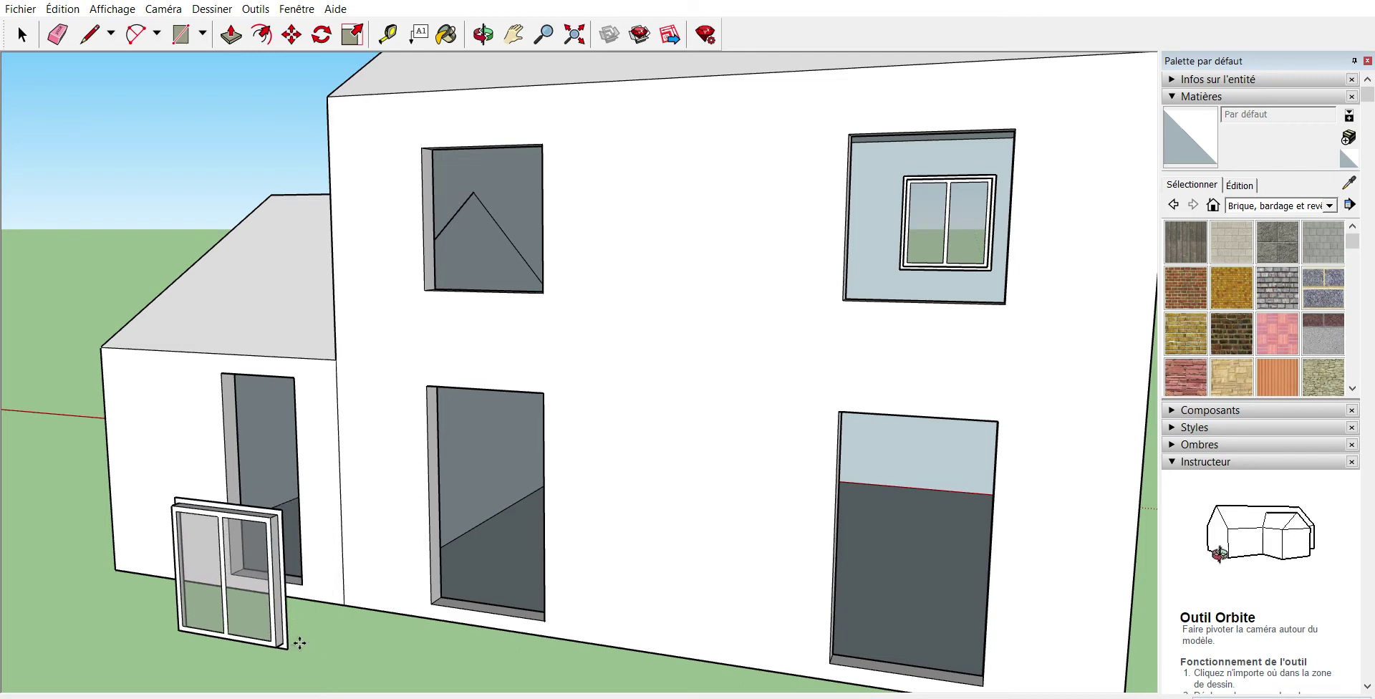
pyautogui.click(287, 650)
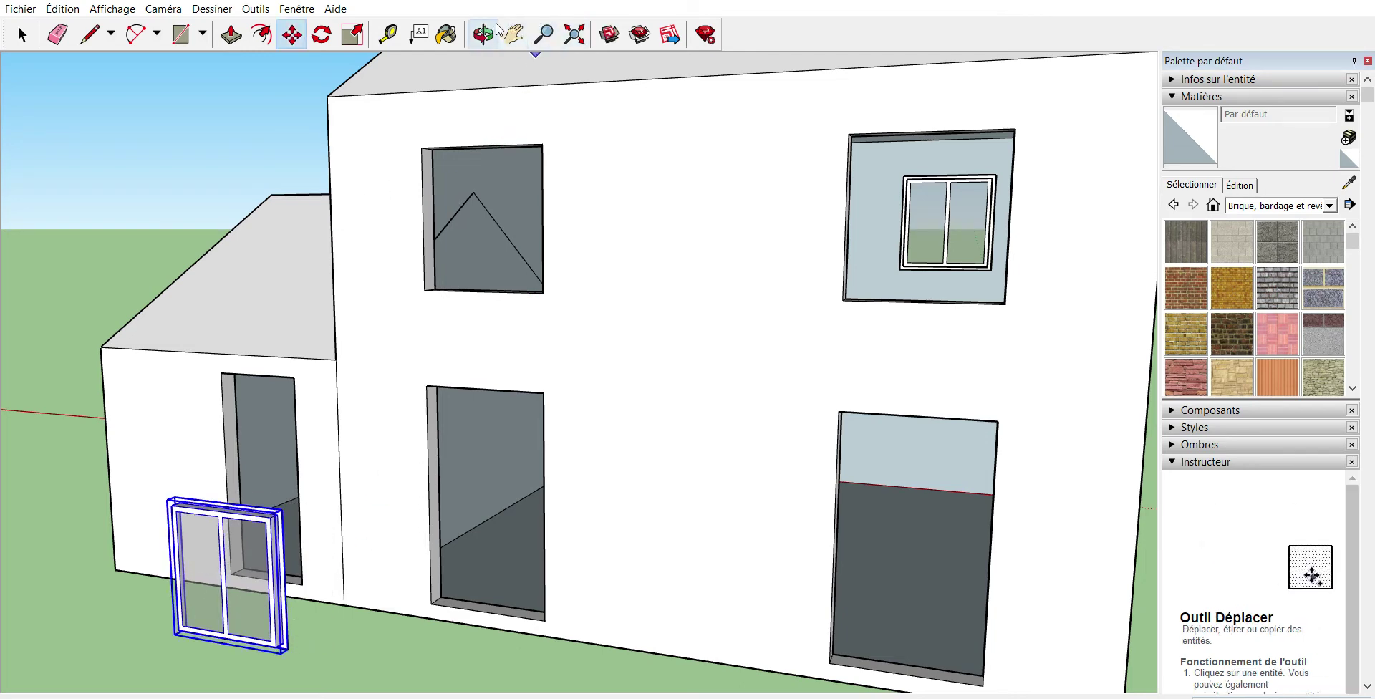
pyautogui.click(513, 33)
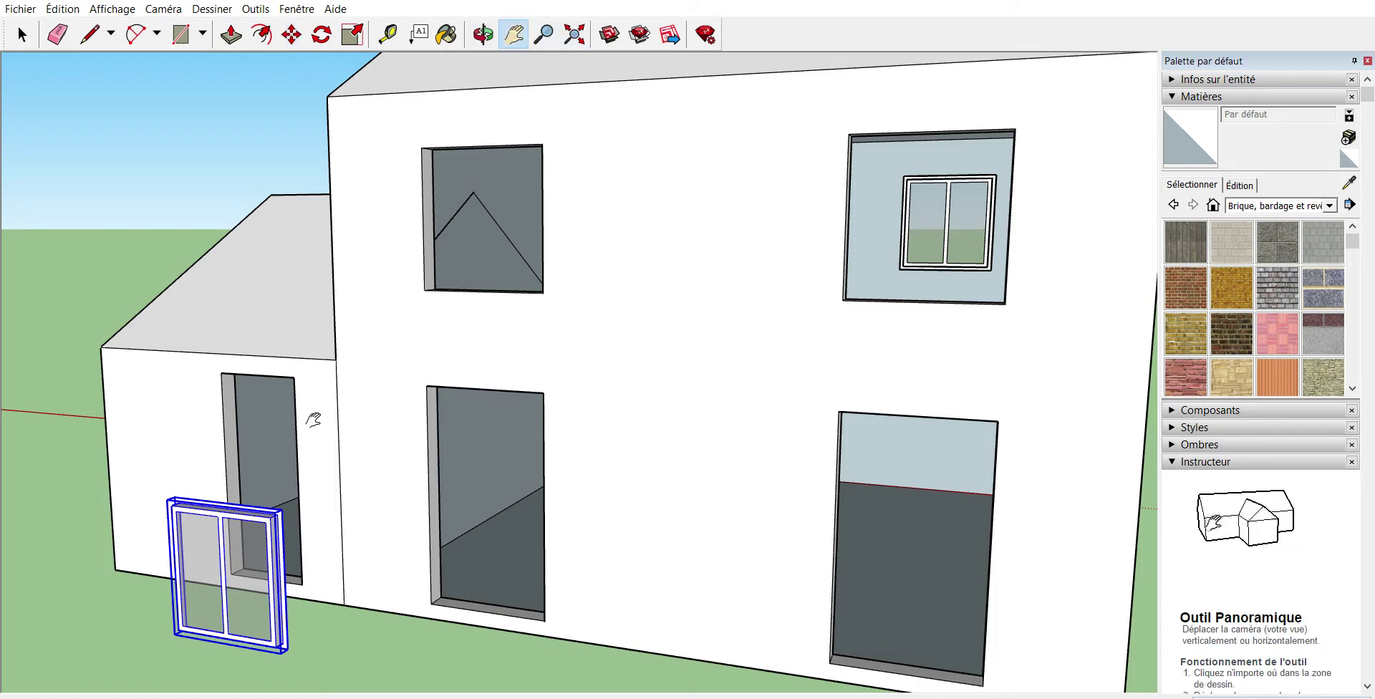
pyautogui.moveTo(313, 420); pyautogui.dragTo(481, 295)
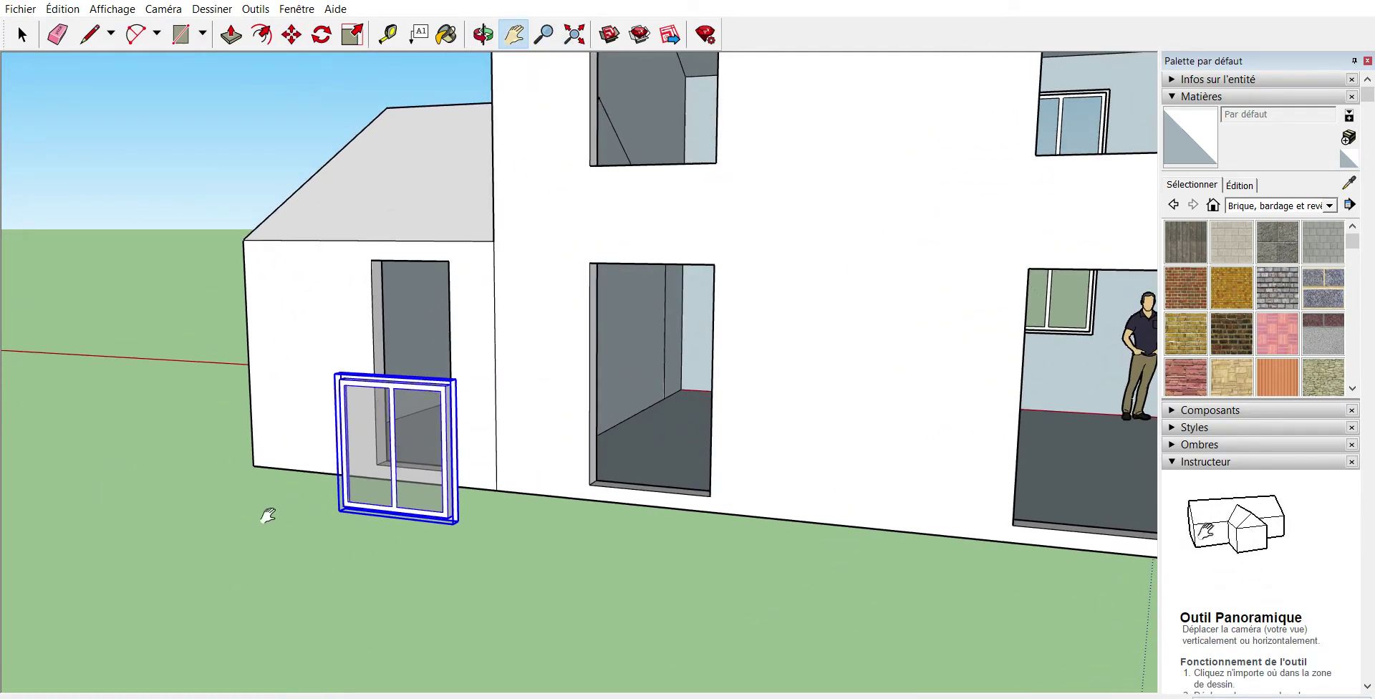
pyautogui.click(323, 30)
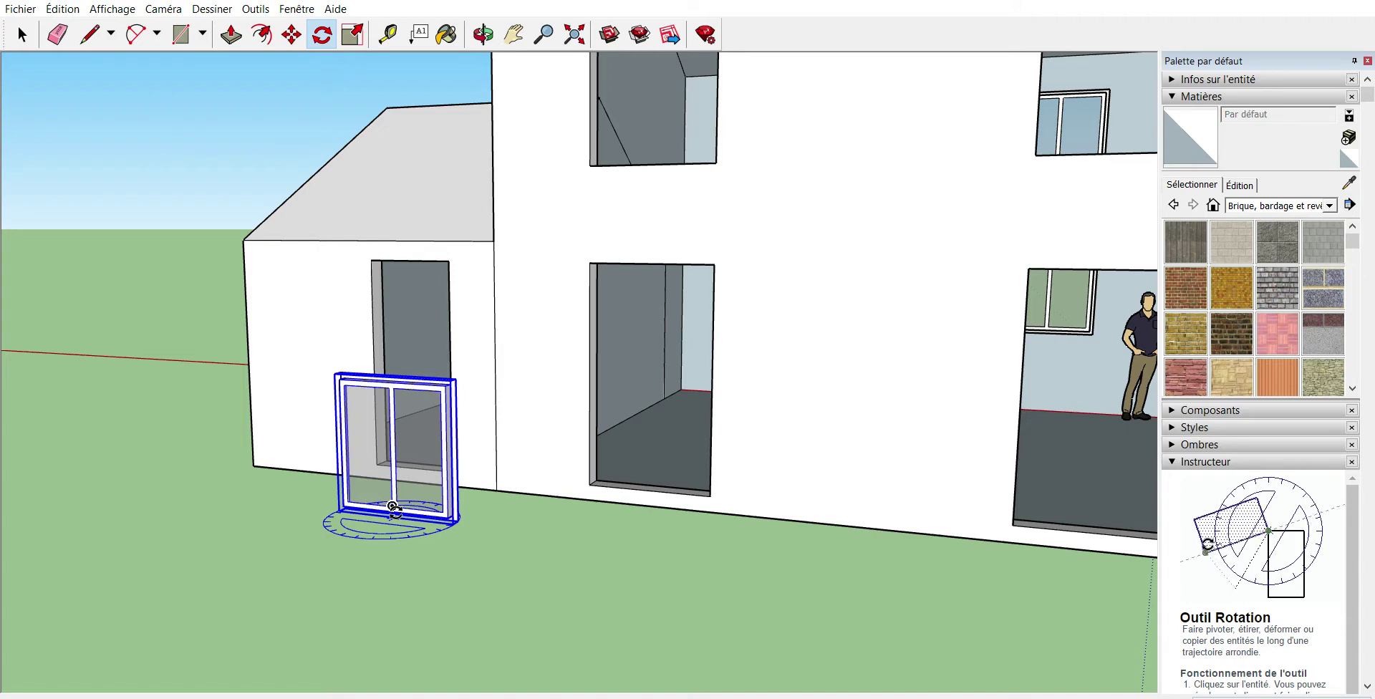
# - Rotate the fourth window 90° about its base along the red axis so it stands upright by the wall
pyautogui.click(392, 506)
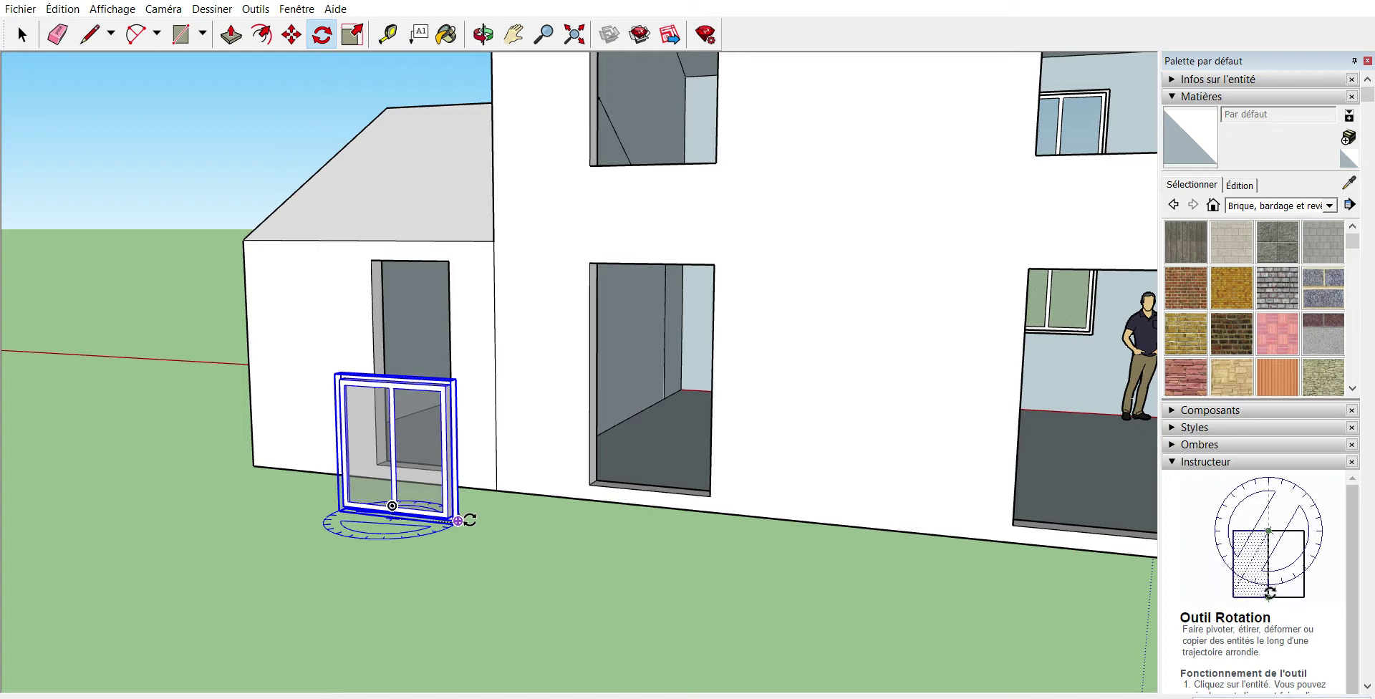
pyautogui.click(459, 521)
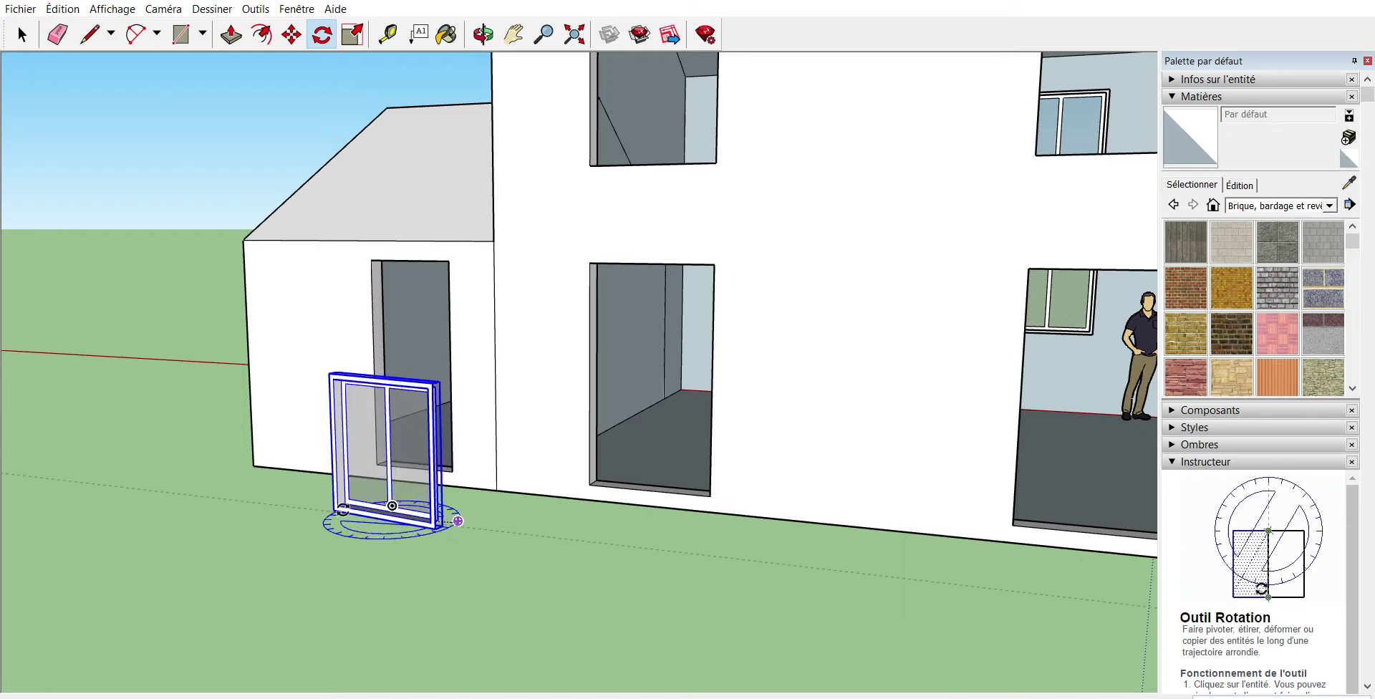
pyautogui.press('Escape')
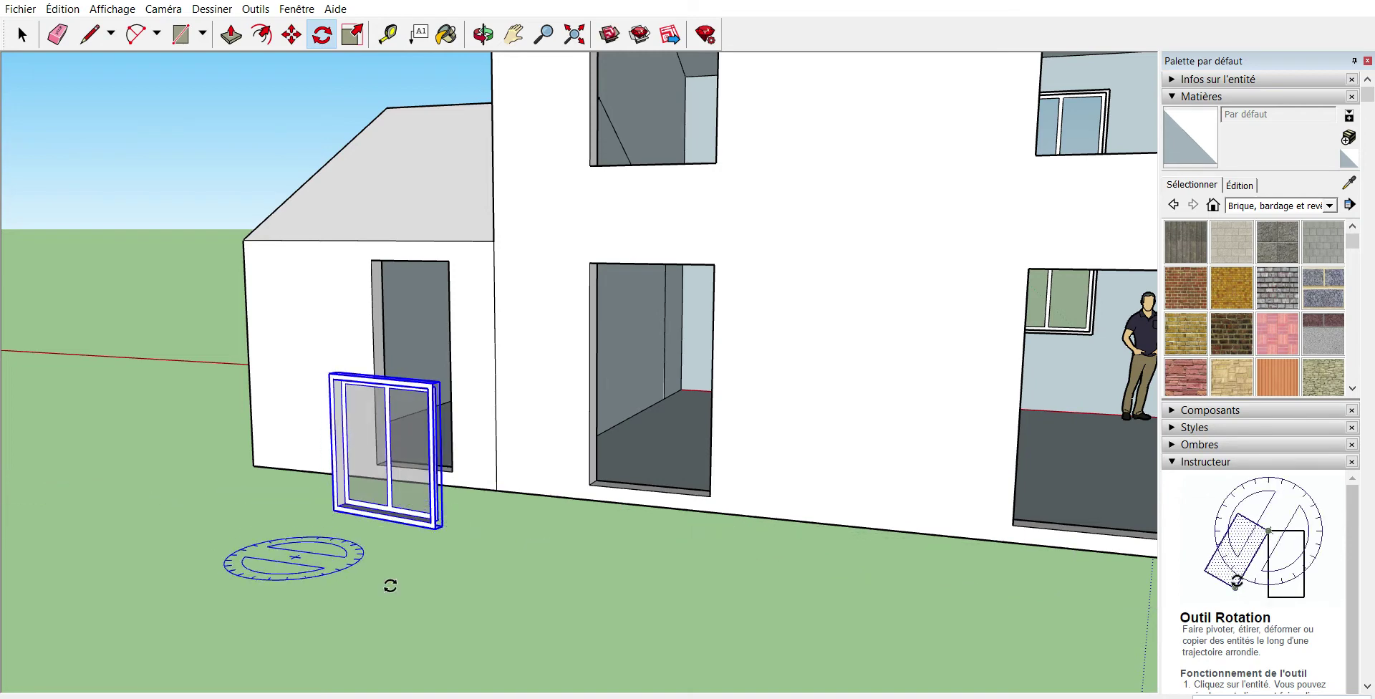
pyautogui.click(483, 32)
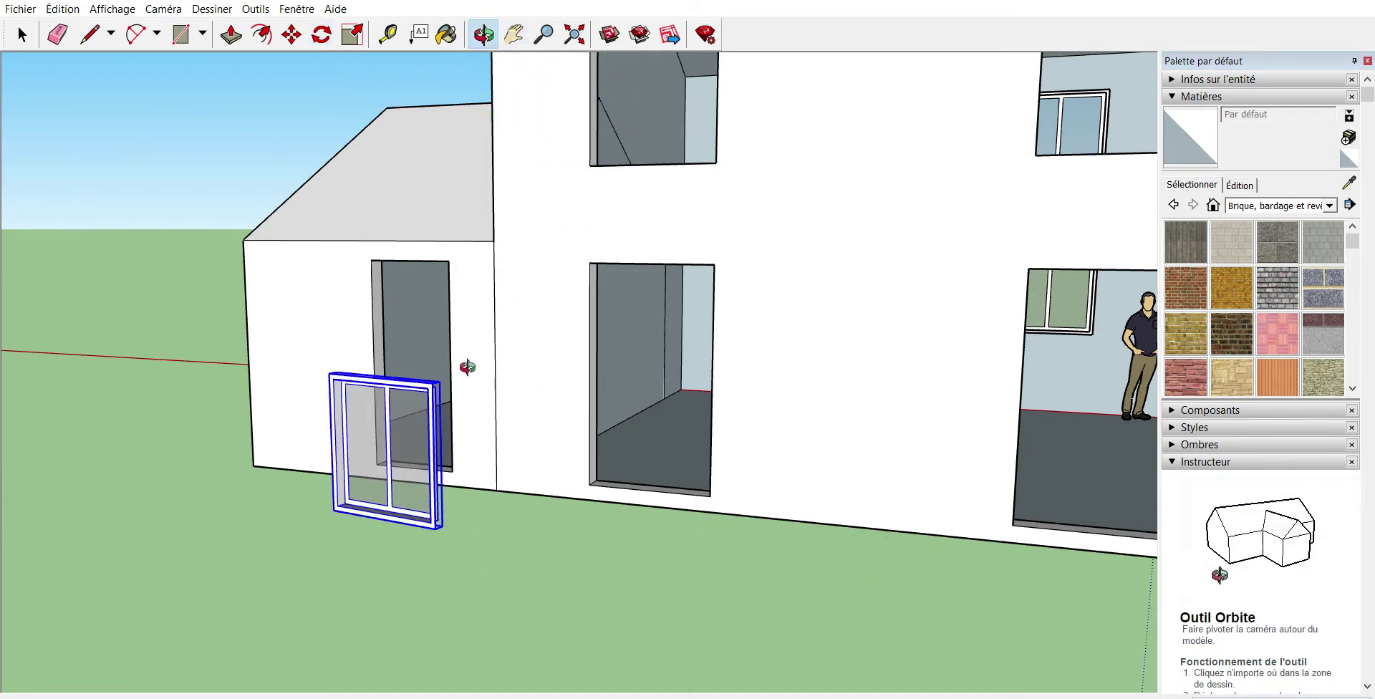
pyautogui.moveTo(467, 454)
pyautogui.mouseDown()
pyautogui.moveTo(724, 285)
pyautogui.moveTo(1043, 399)
pyautogui.moveTo(1120, 528)
pyautogui.moveTo(1098, 637)
pyautogui.moveTo(1046, 561)
pyautogui.moveTo(963, 515)
pyautogui.moveTo(854, 535)
pyautogui.moveTo(470, 383)
pyautogui.moveTo(282, 184)
pyautogui.moveTo(292, 117)
pyautogui.mouseUp()
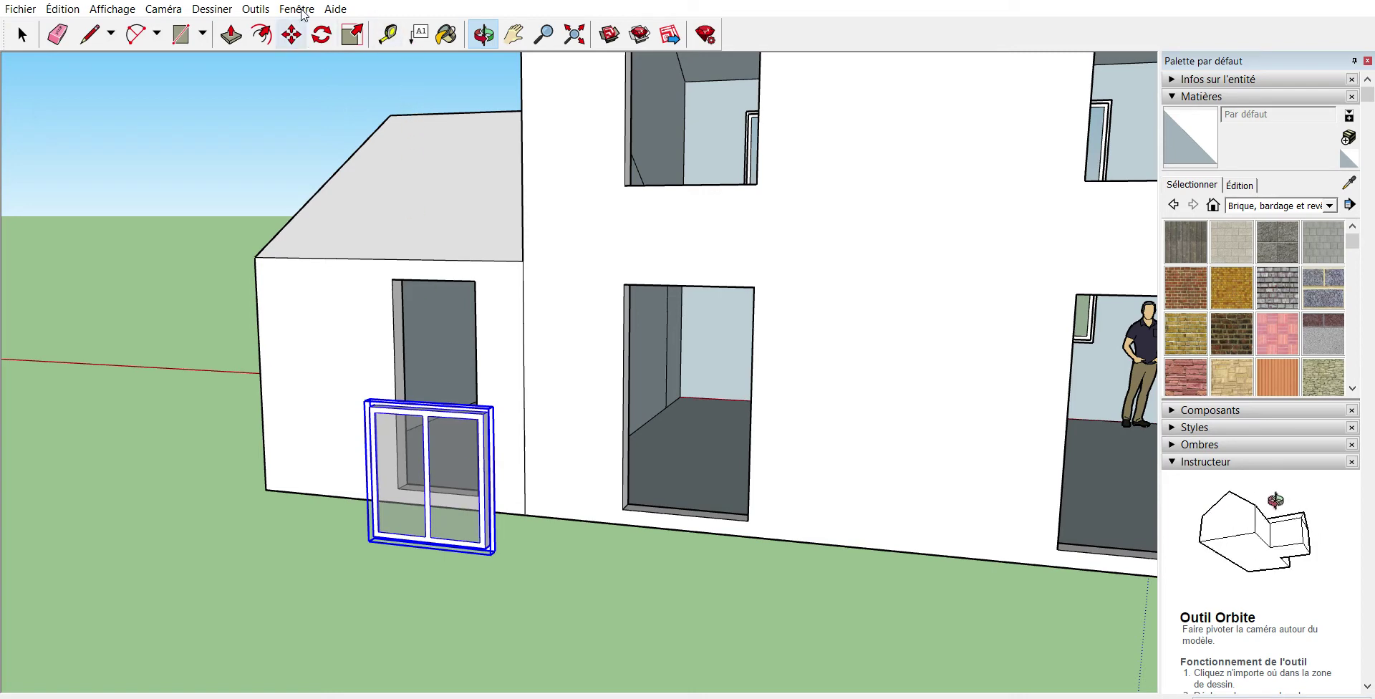
pyautogui.click(321, 34)
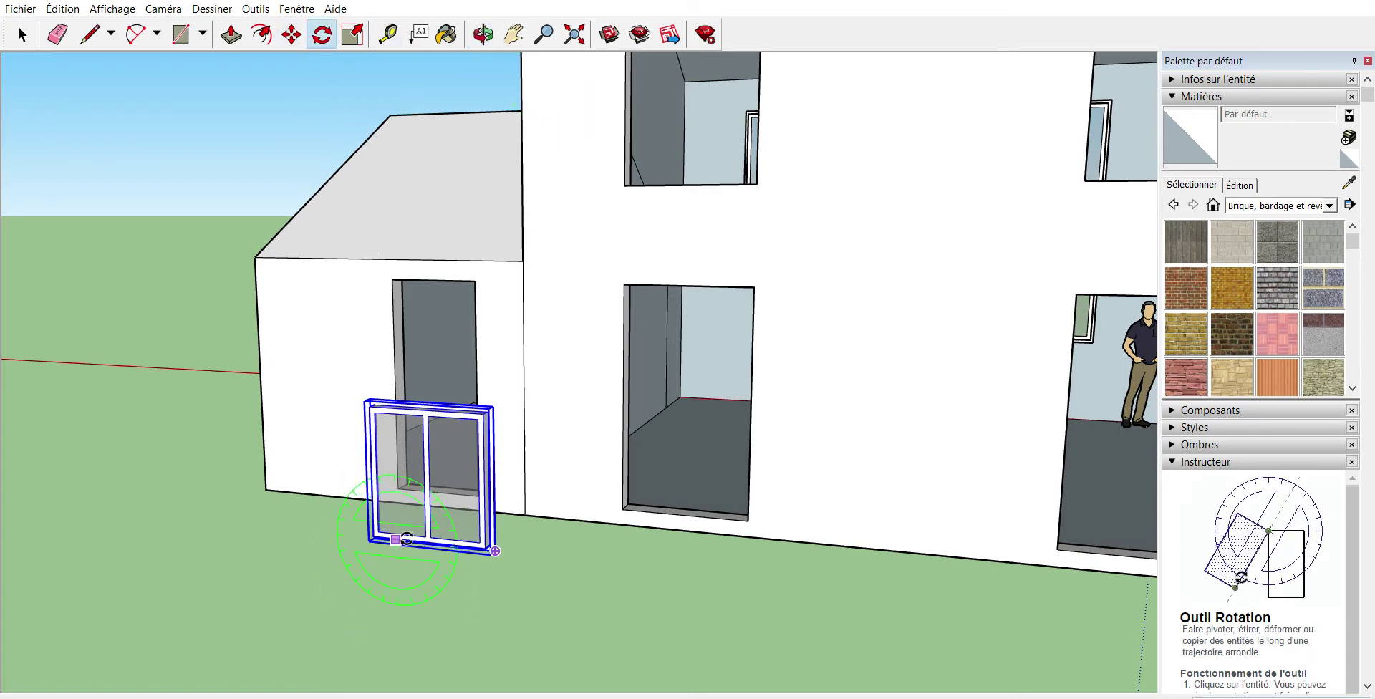
pyautogui.click(372, 536)
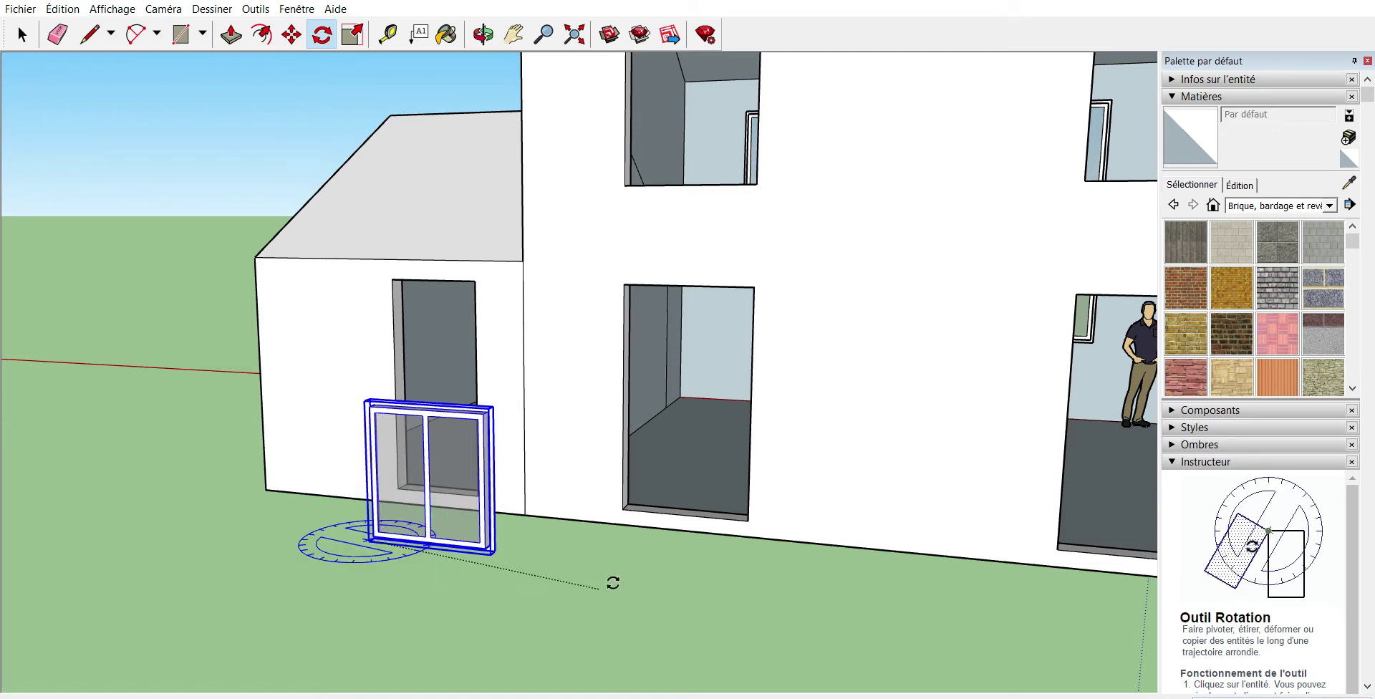
pyautogui.click(647, 568)
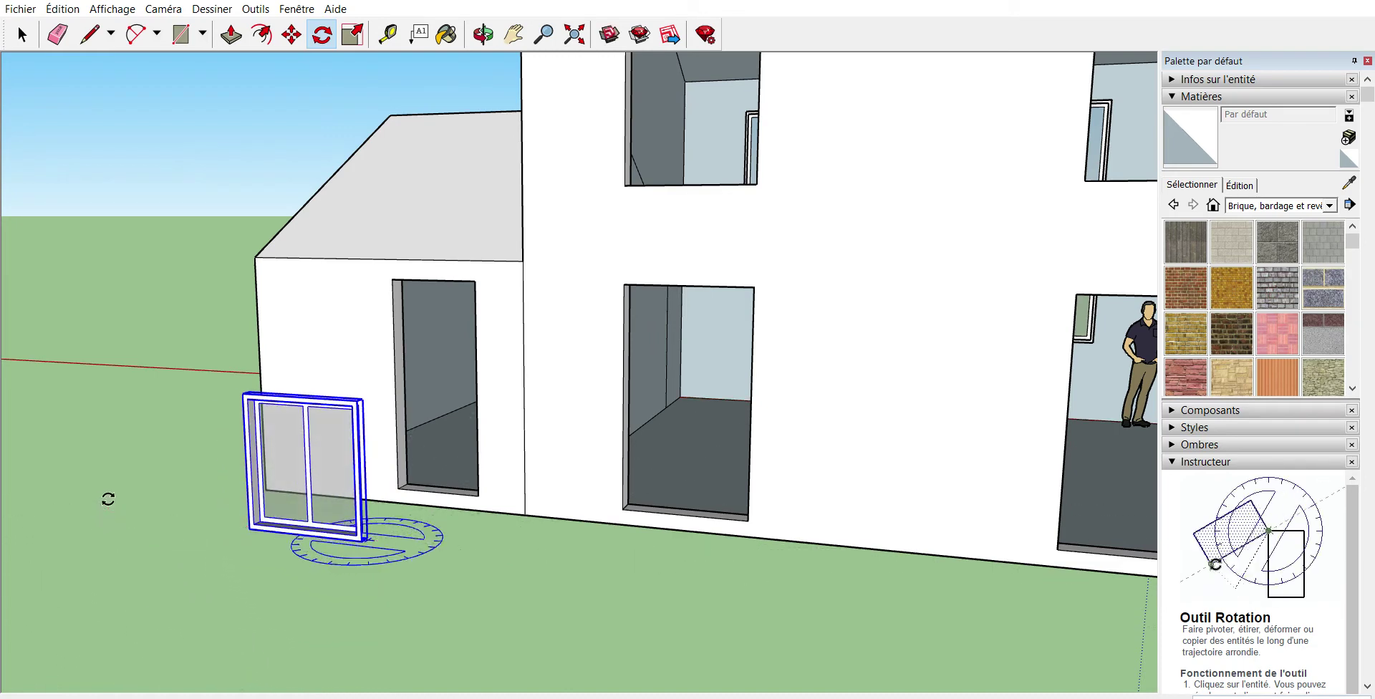
pyautogui.click(108, 499)
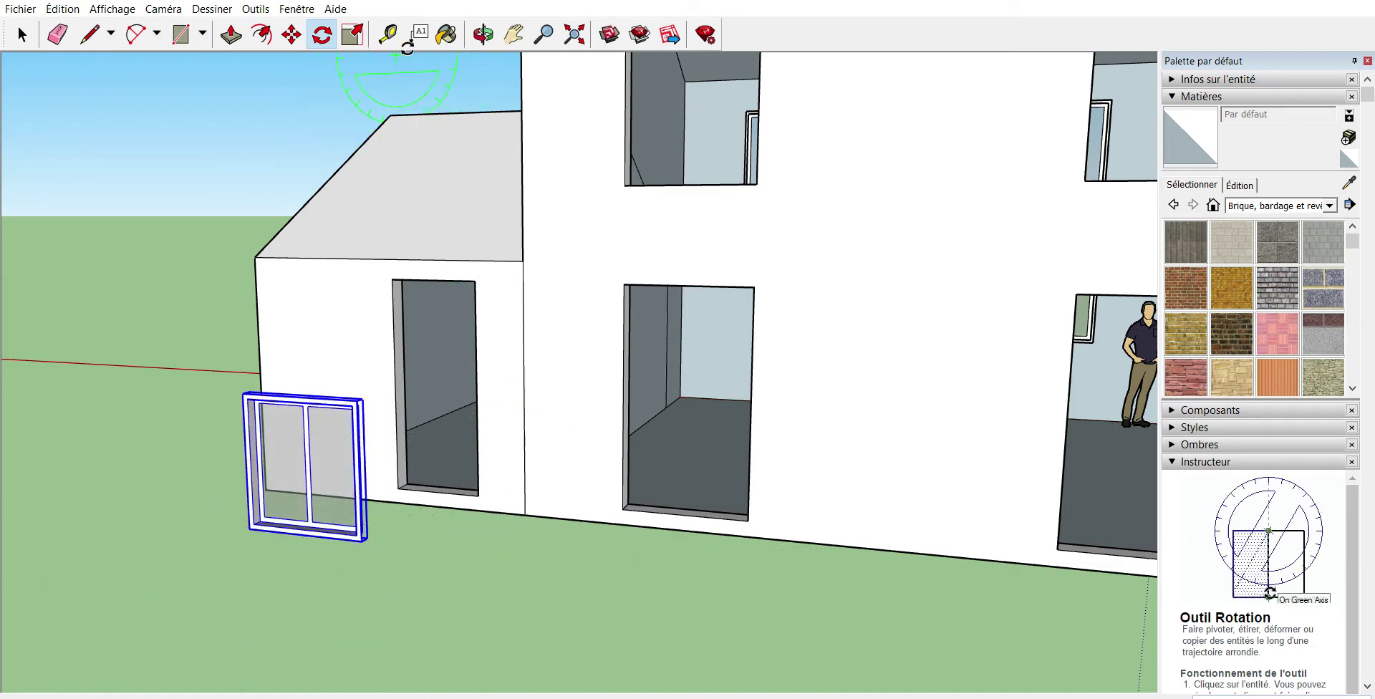
pyautogui.click(513, 28)
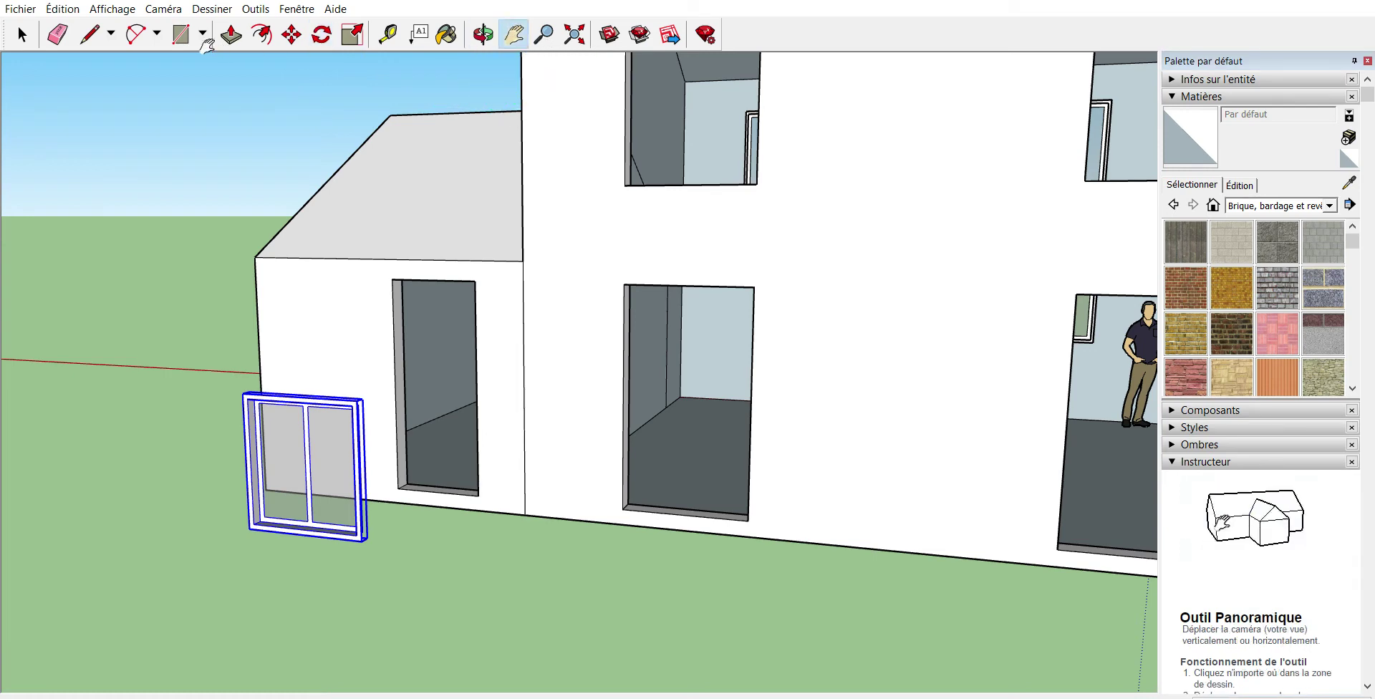
# - Move the window by its corner up into the main wall's upper opening
pyautogui.click(292, 34)
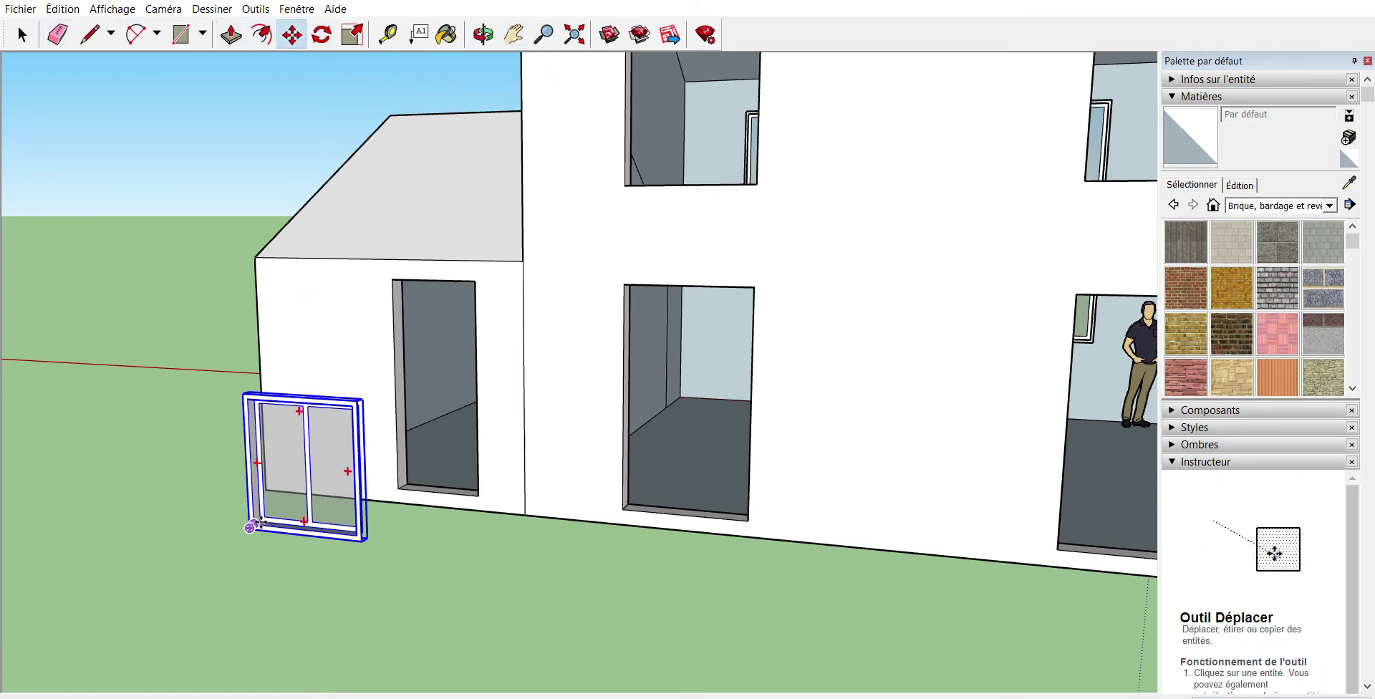
pyautogui.scroll(1, 249, 527)
pyautogui.scroll(3, 253, 526)
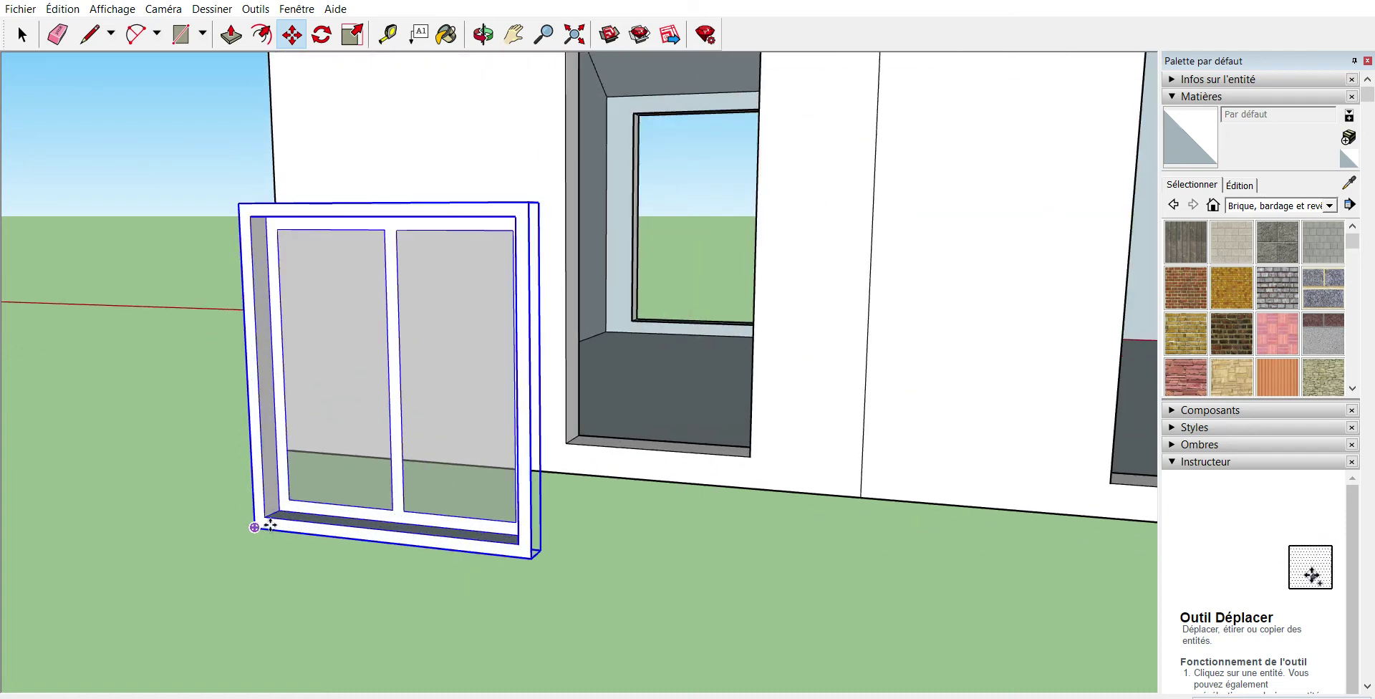
pyautogui.scroll(-1, 254, 527)
pyautogui.scroll(-2, 255, 527)
pyautogui.scroll(-2, 255, 527)
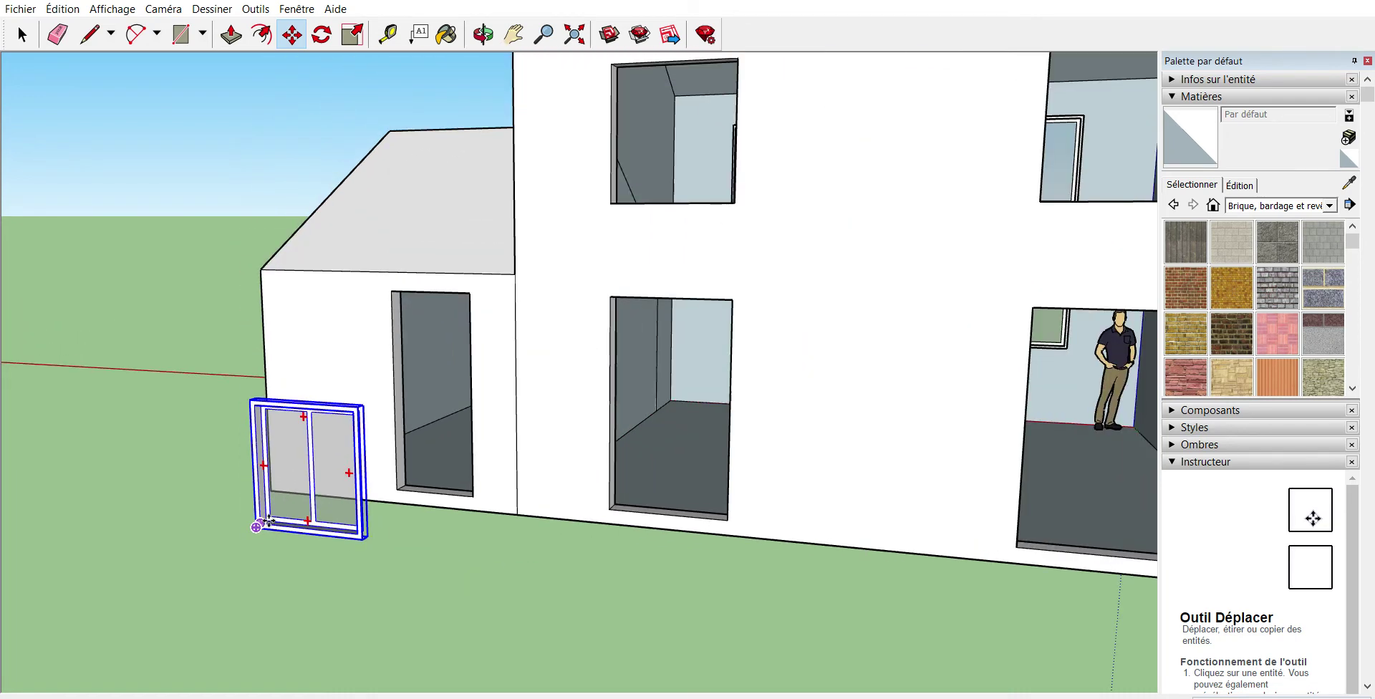
pyautogui.click(255, 526)
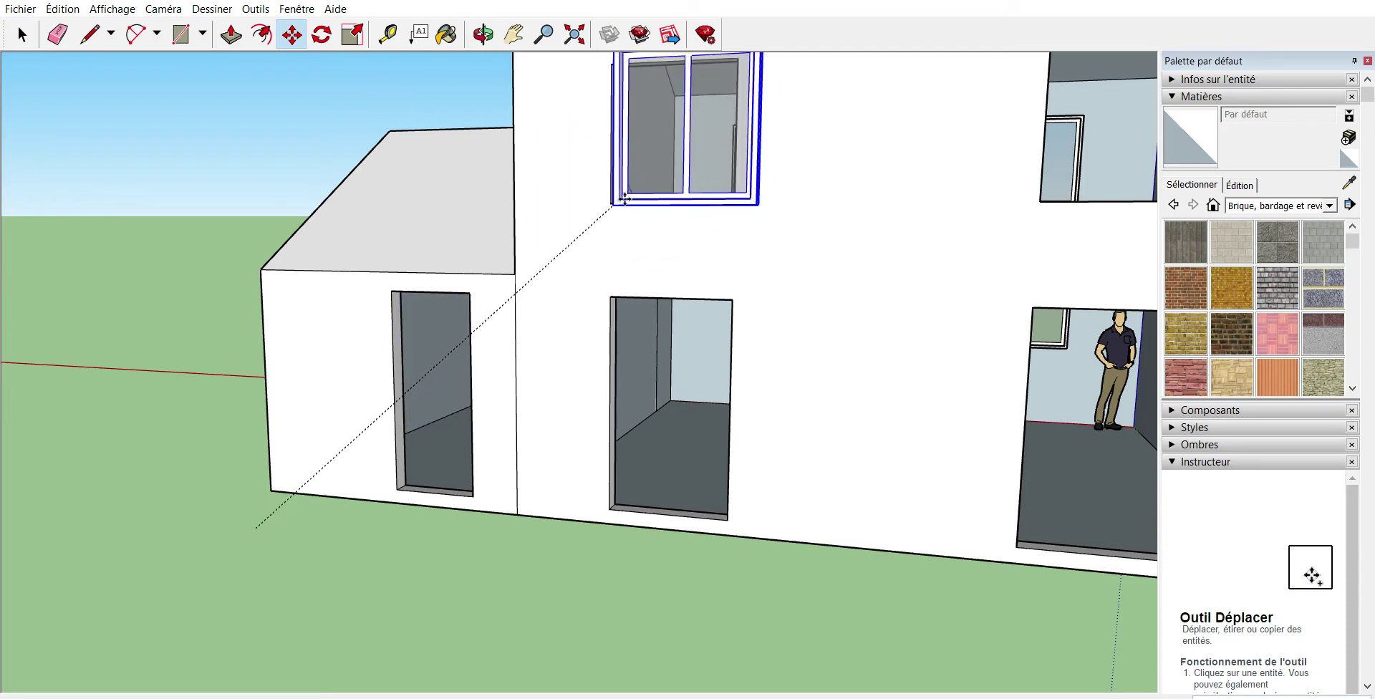
pyautogui.click(618, 195)
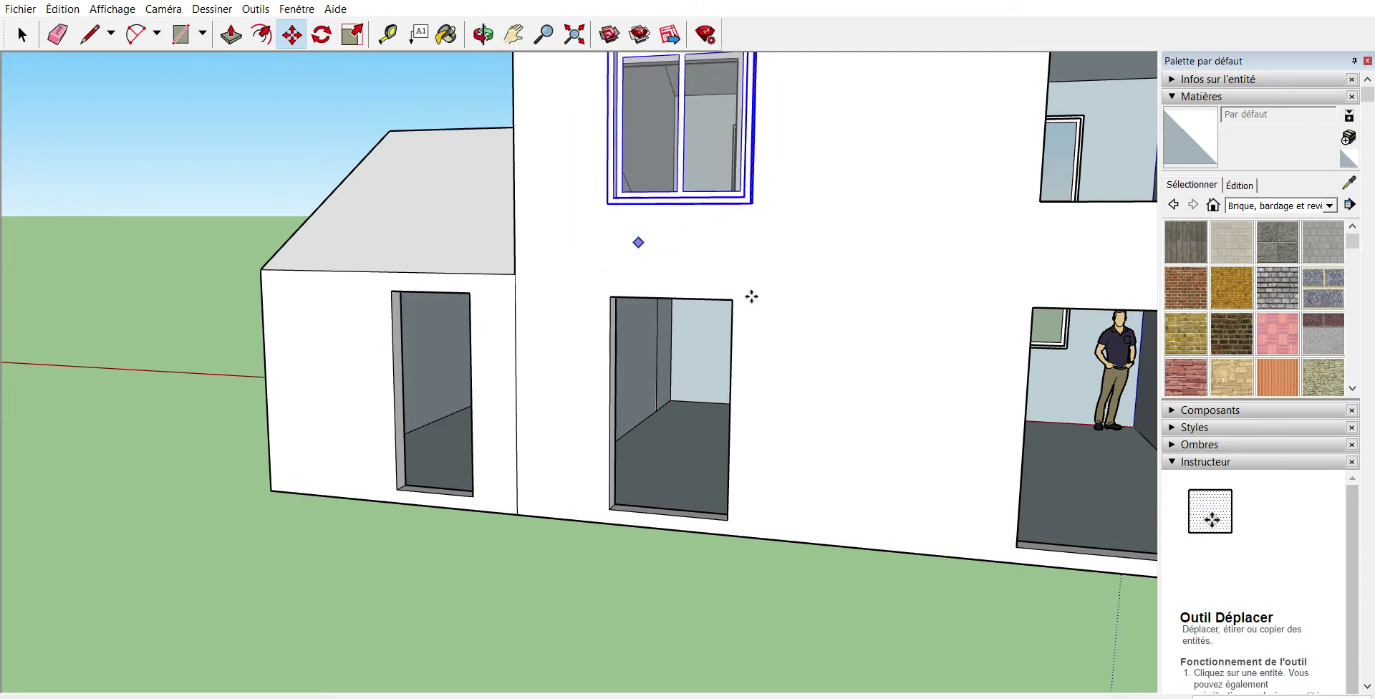
# - Snap the window's bottom-left corner exactly into the opening's corner
pyautogui.click(574, 34)
pyautogui.scroll(3, 431, 354)
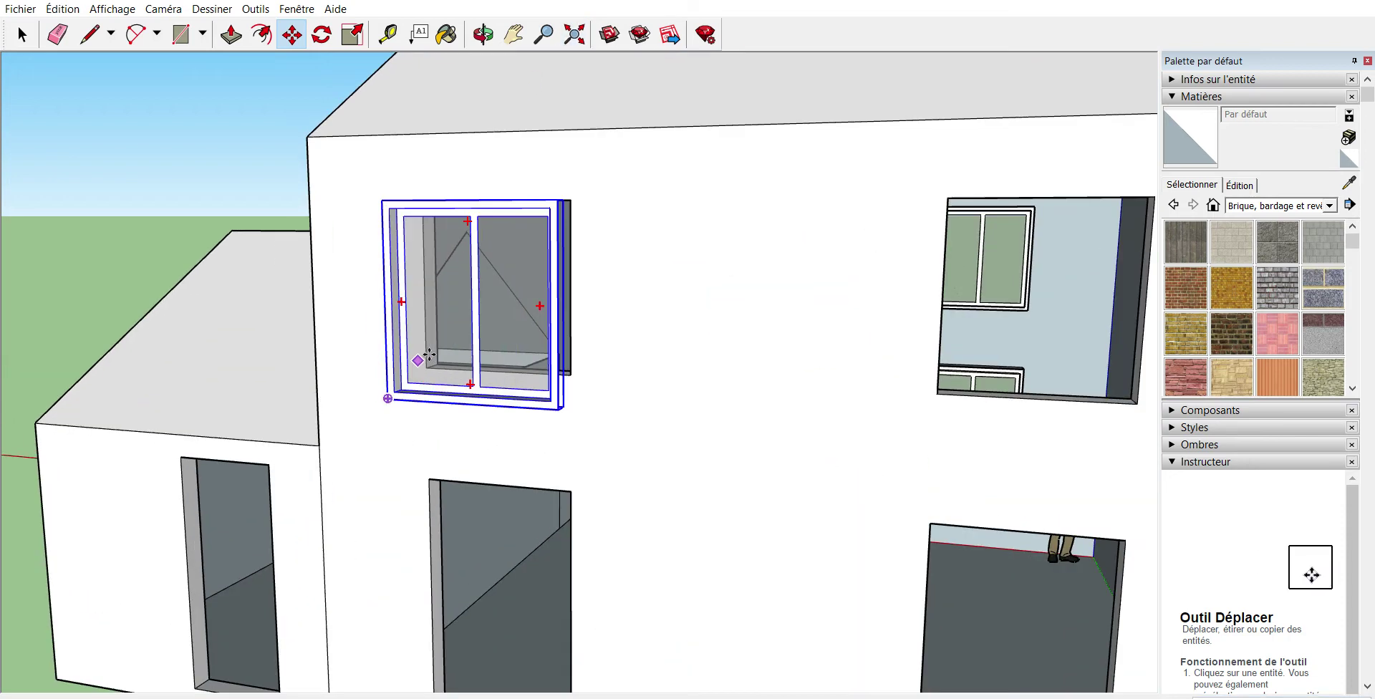
pyautogui.scroll(3, 431, 354)
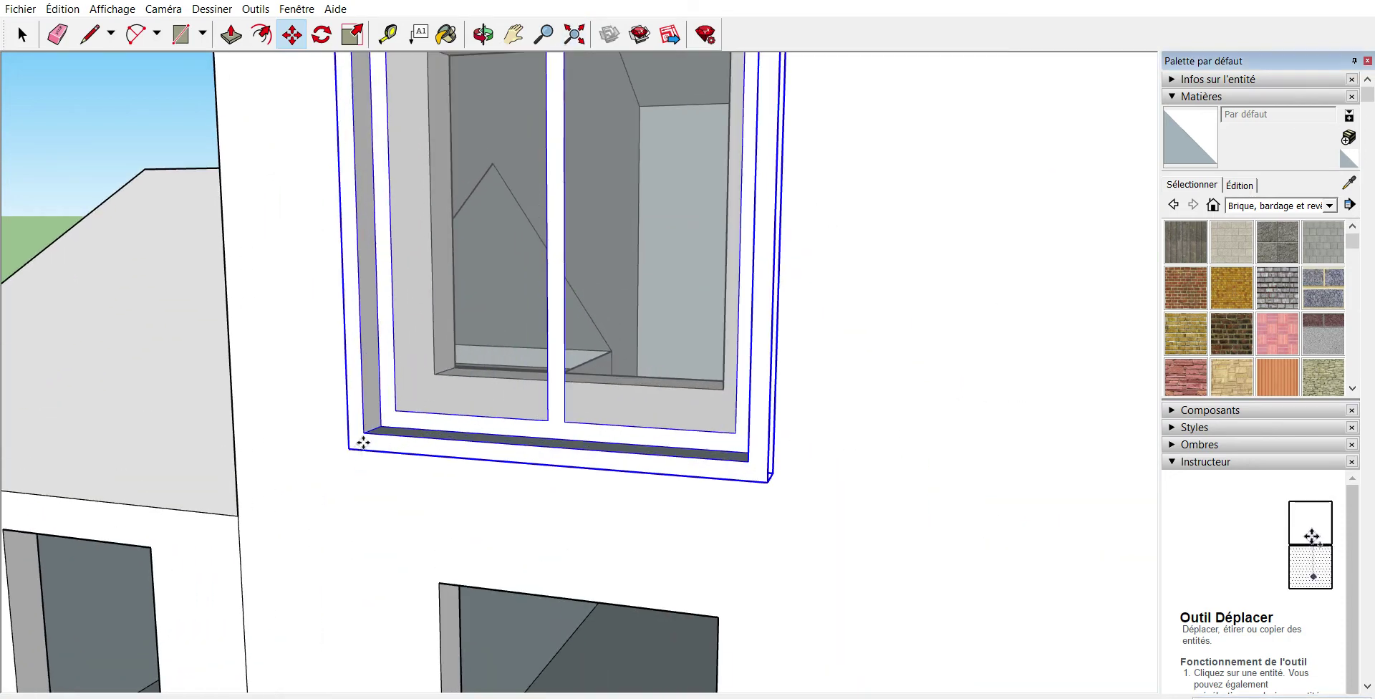
pyautogui.click(349, 448)
pyautogui.click(471, 356)
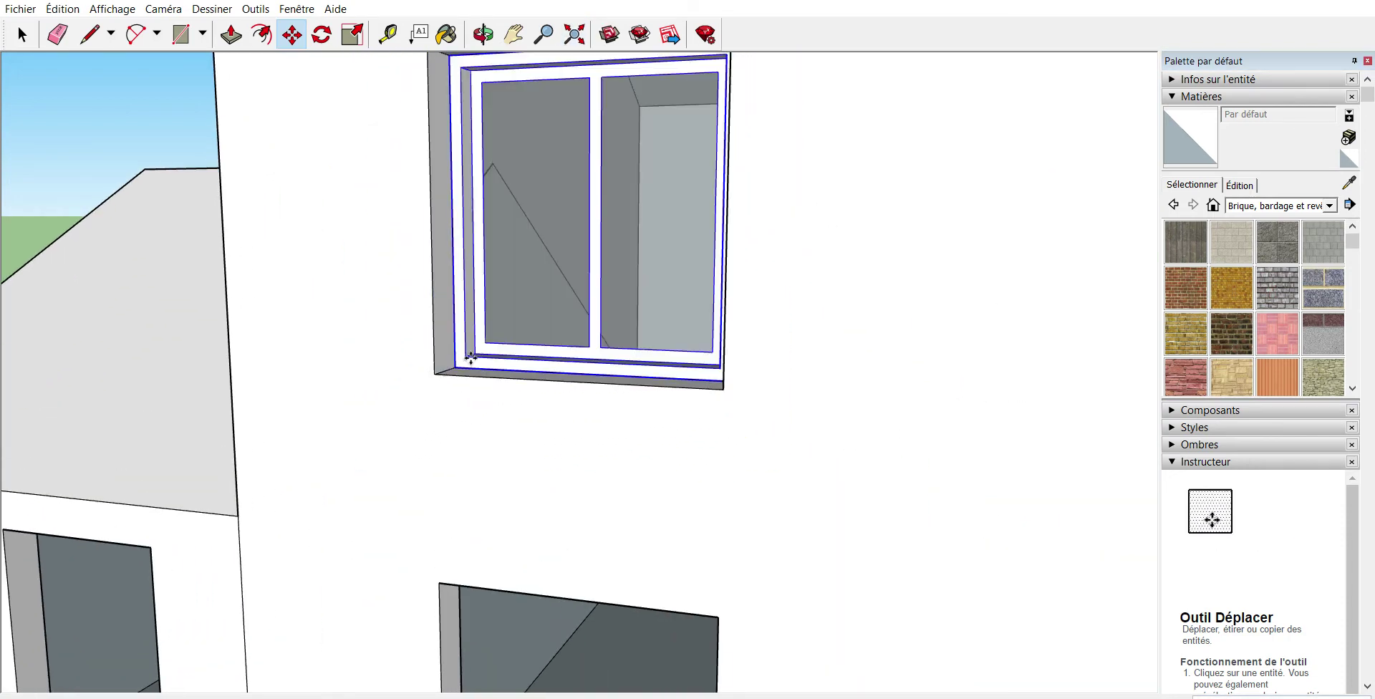
pyautogui.scroll(-3, 615, 208)
pyautogui.scroll(-2, 795, 322)
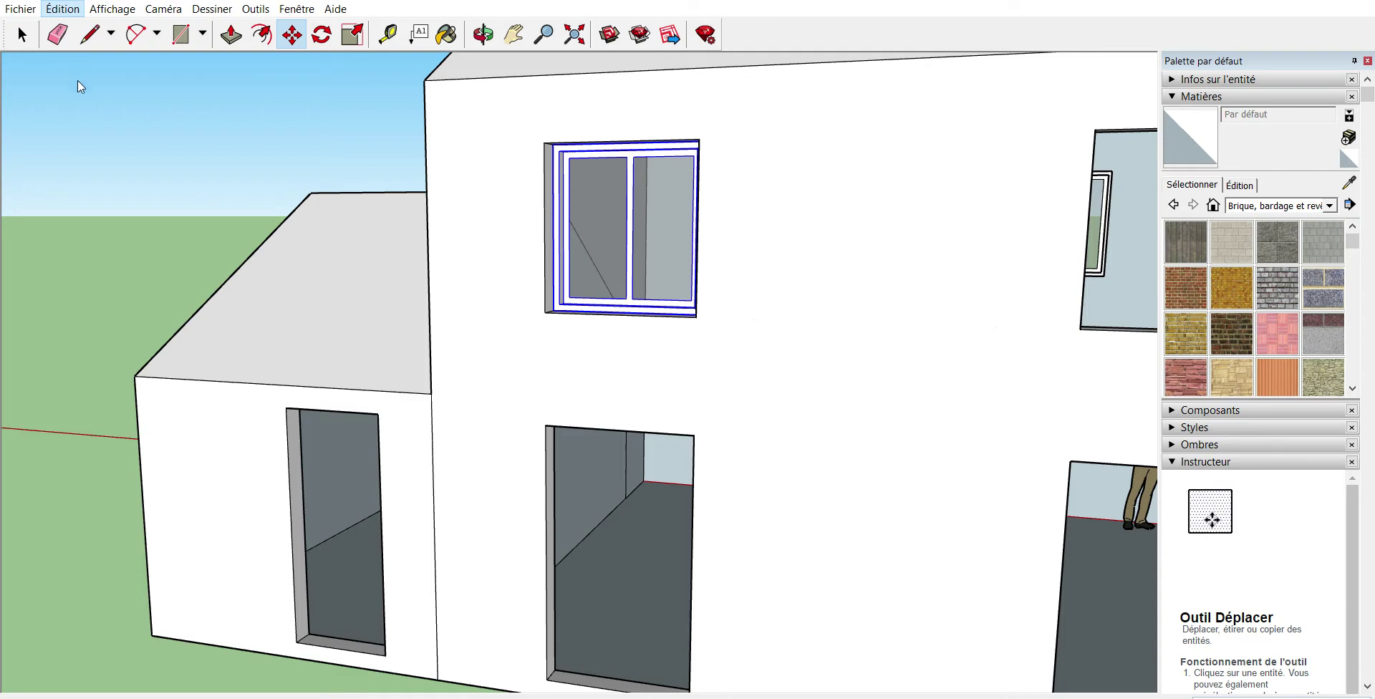
# - Paste a fresh copy of the window, leaving the fitted one in place
pyautogui.keyDown('ctrl'); pyautogui.click(696, 315); pyautogui.keyUp('ctrl')
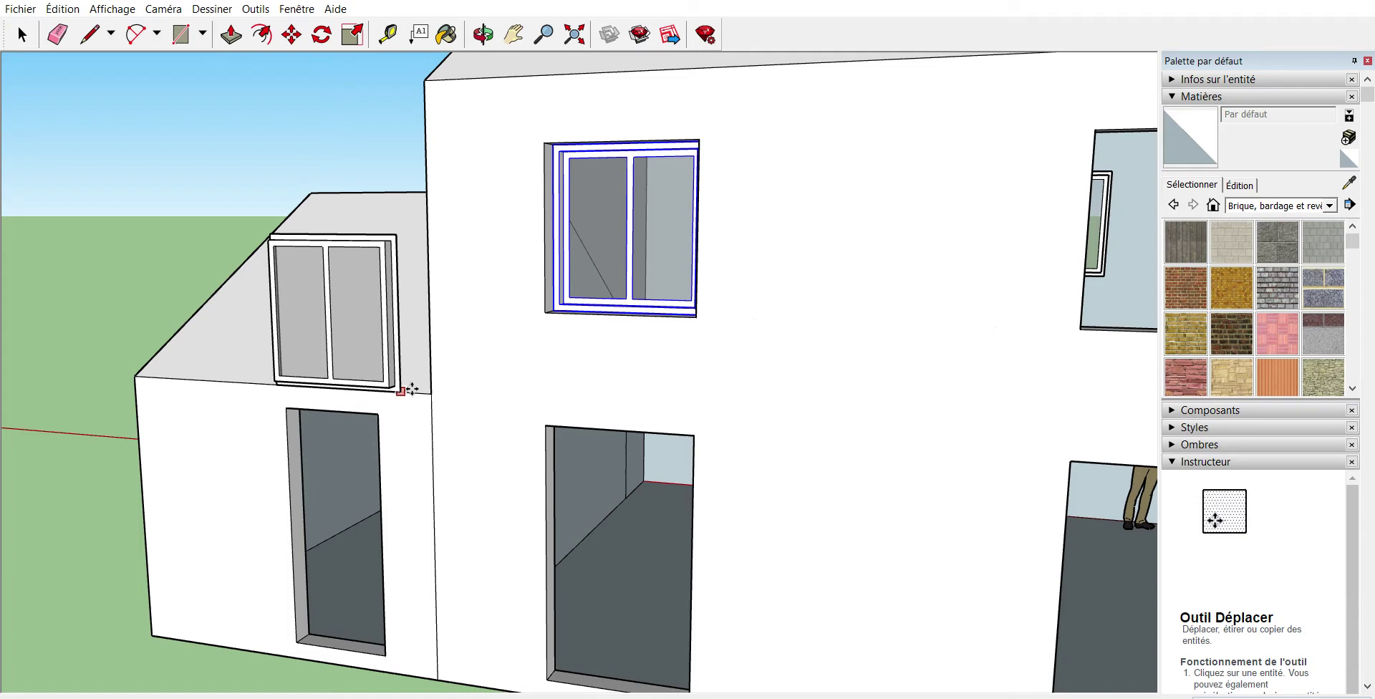
pyautogui.press('Escape')
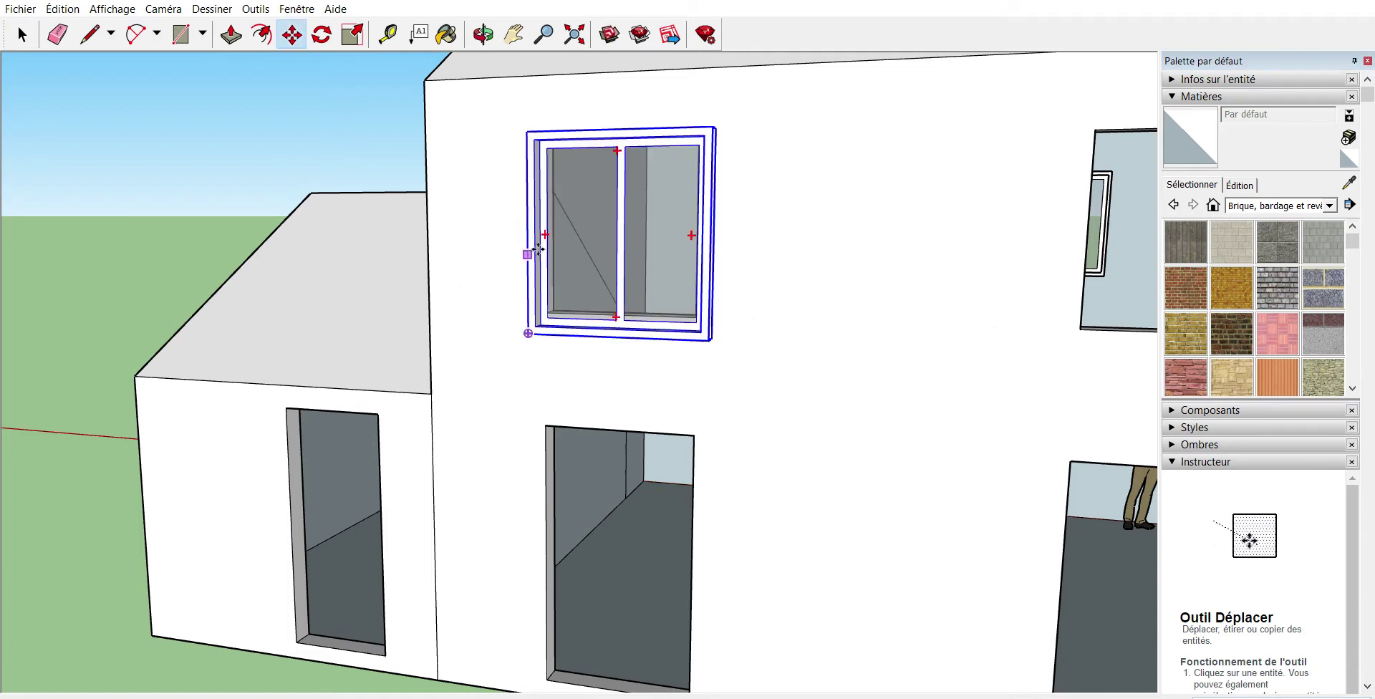
pyautogui.press('Escape')
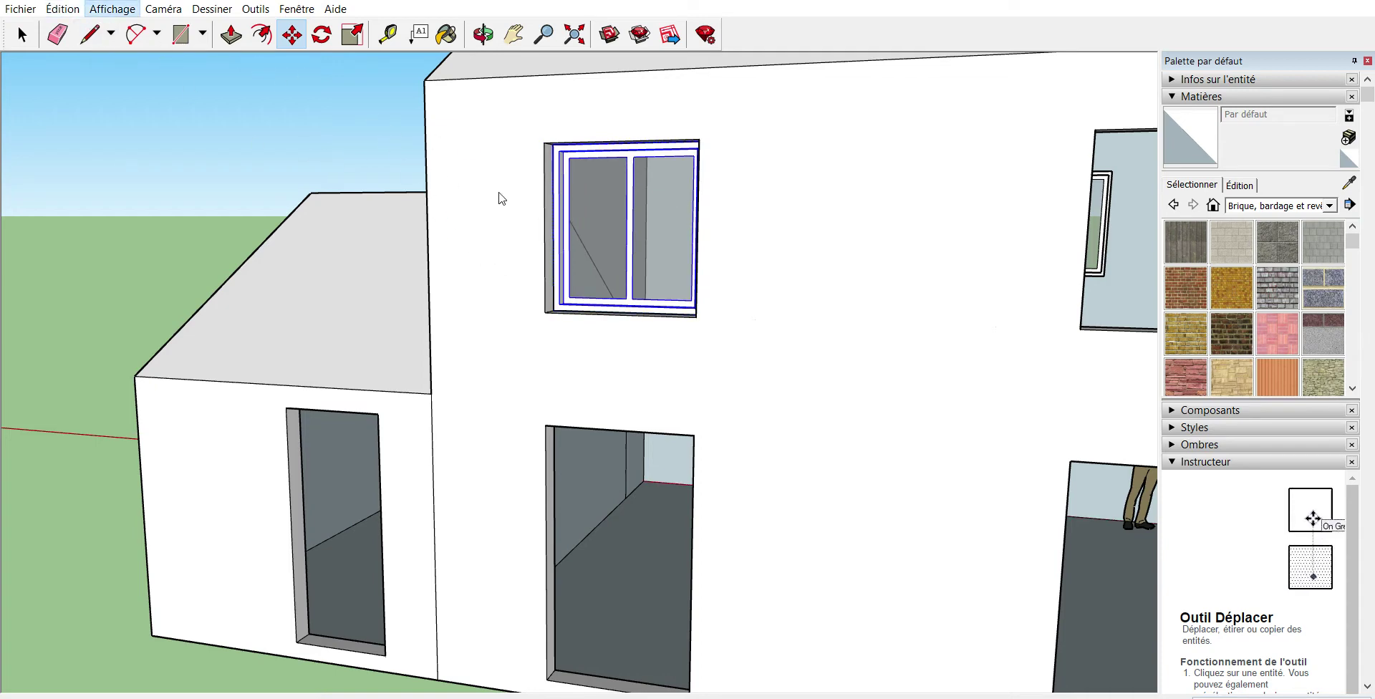
pyautogui.click(642, 236)
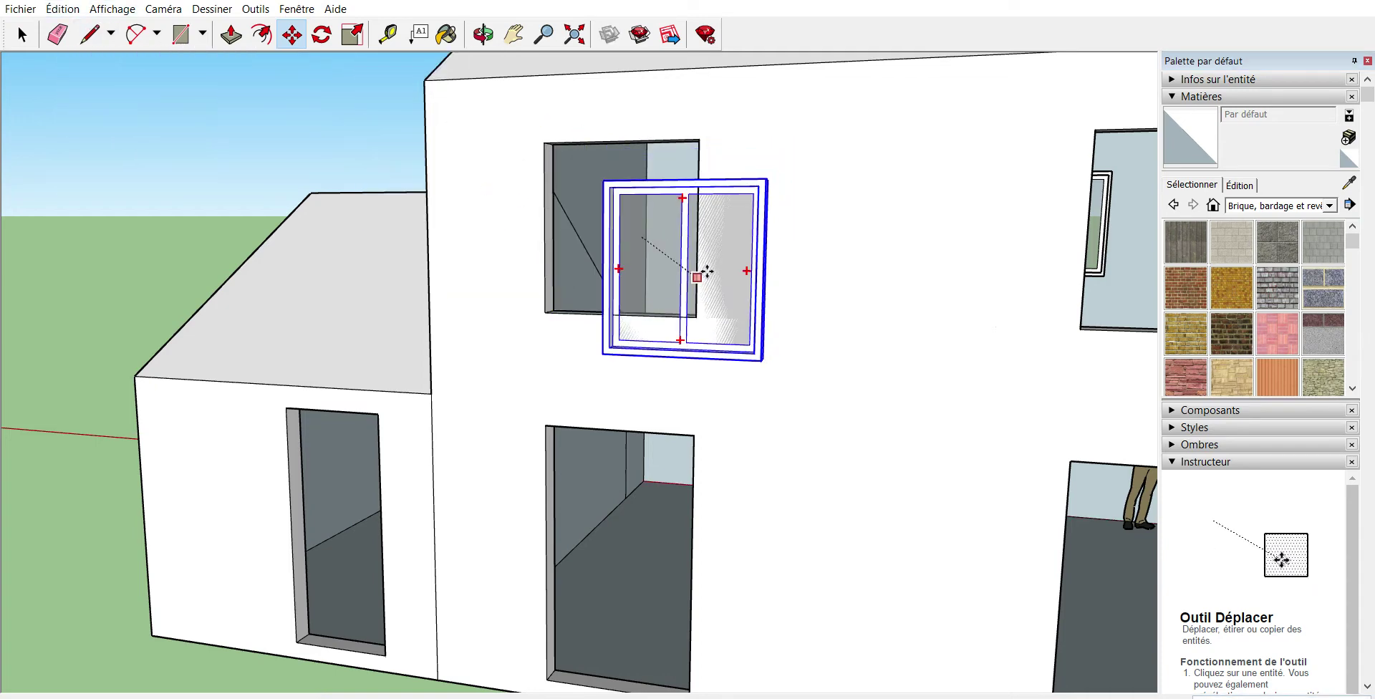
pyautogui.press('Escape')
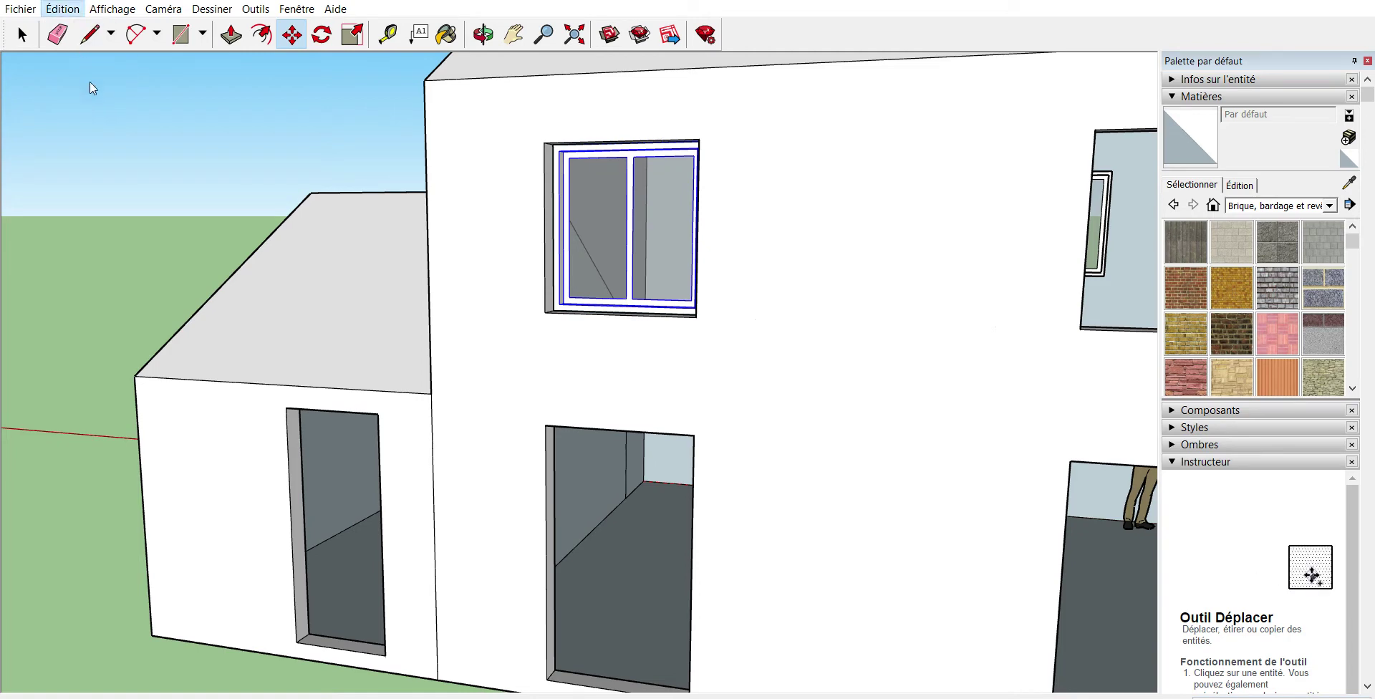
pyautogui.hotkey('ctrl', 'v')
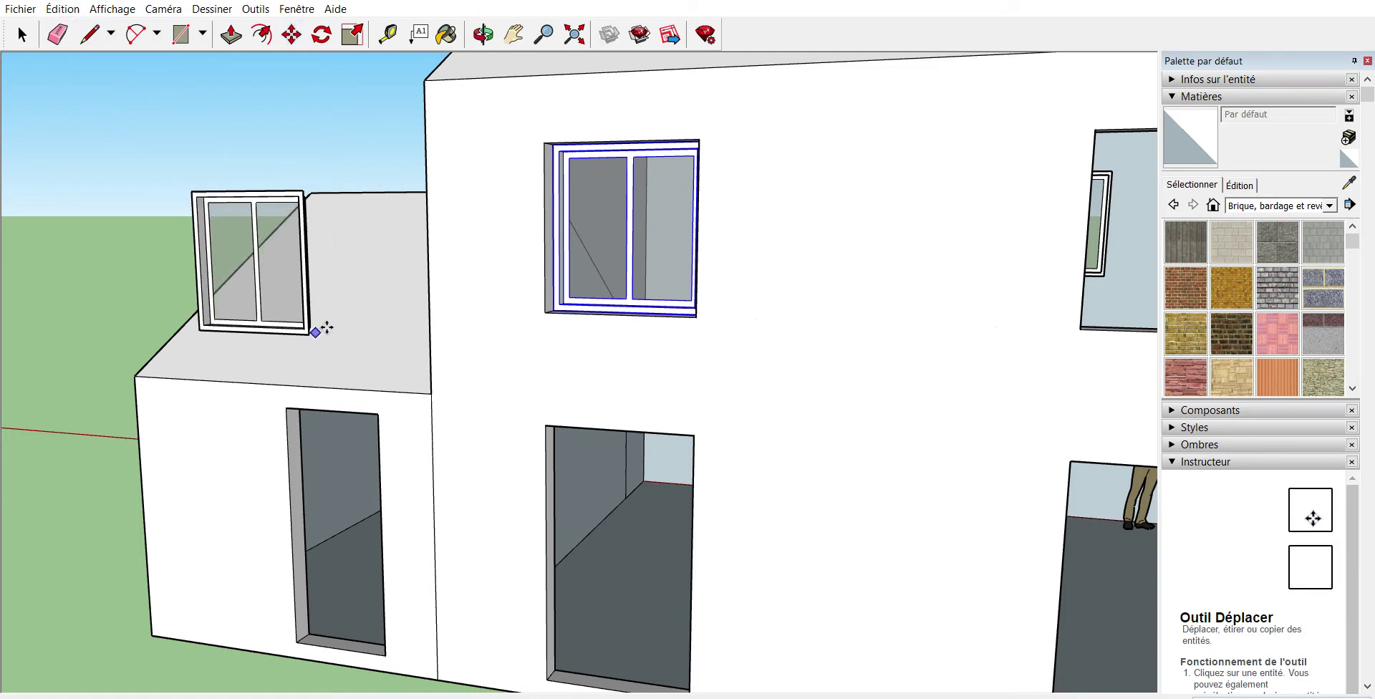
# - Place the pasted window copy to the right of the wall
pyautogui.click(1106, 345)
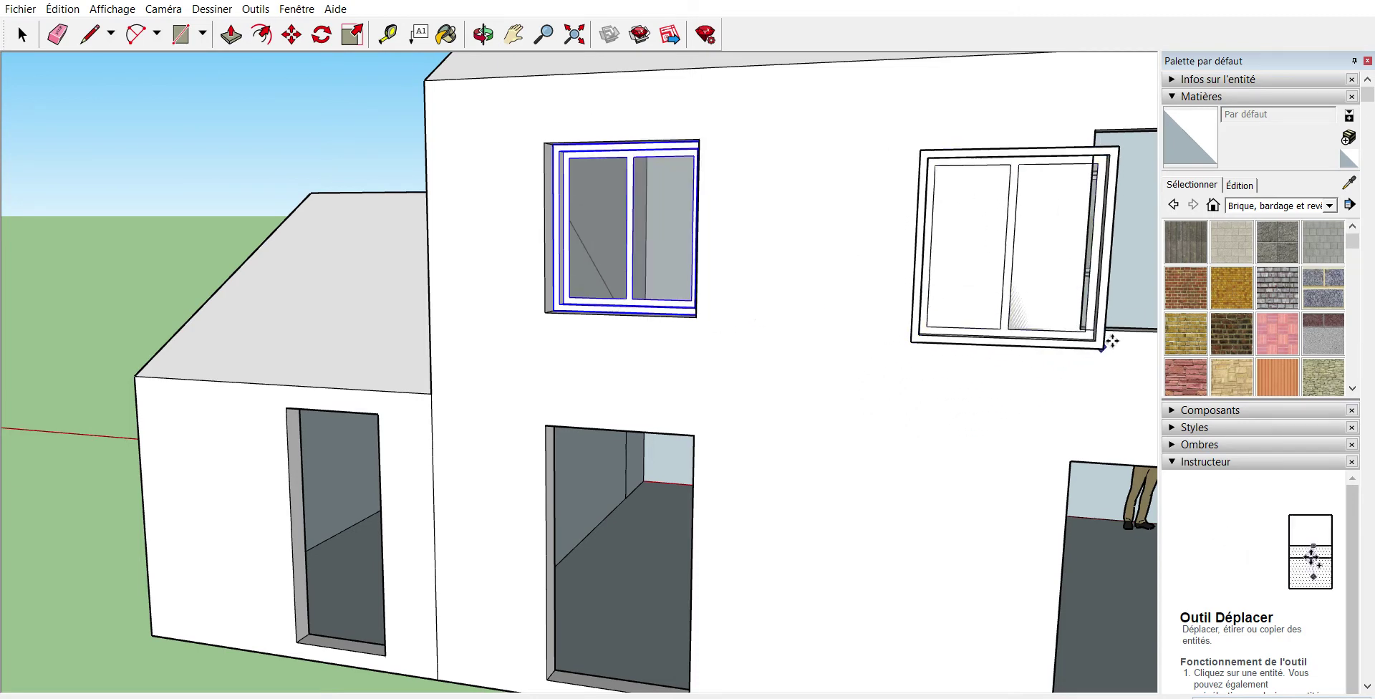
pyautogui.click(573, 34)
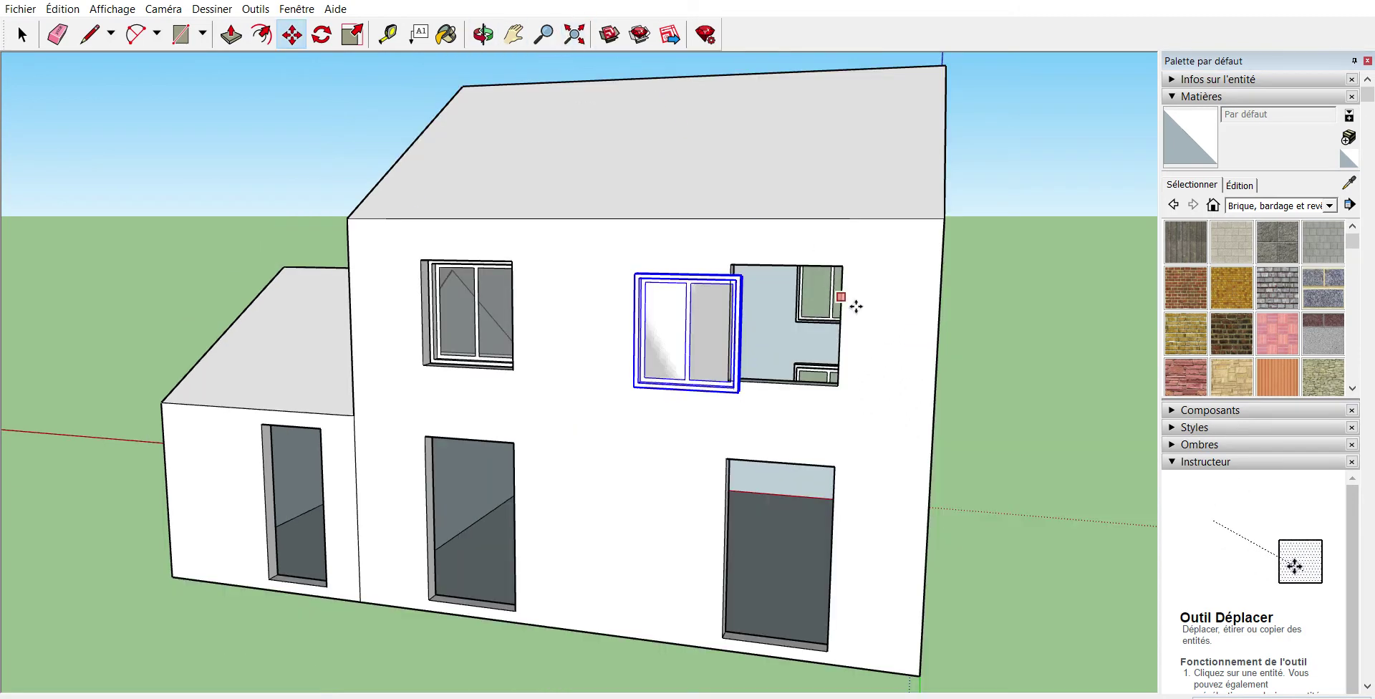
pyautogui.click(483, 34)
pyautogui.moveTo(553, 77)
pyautogui.mouseDown()
pyautogui.moveTo(814, 351)
pyautogui.moveTo(751, 337)
pyautogui.mouseUp()
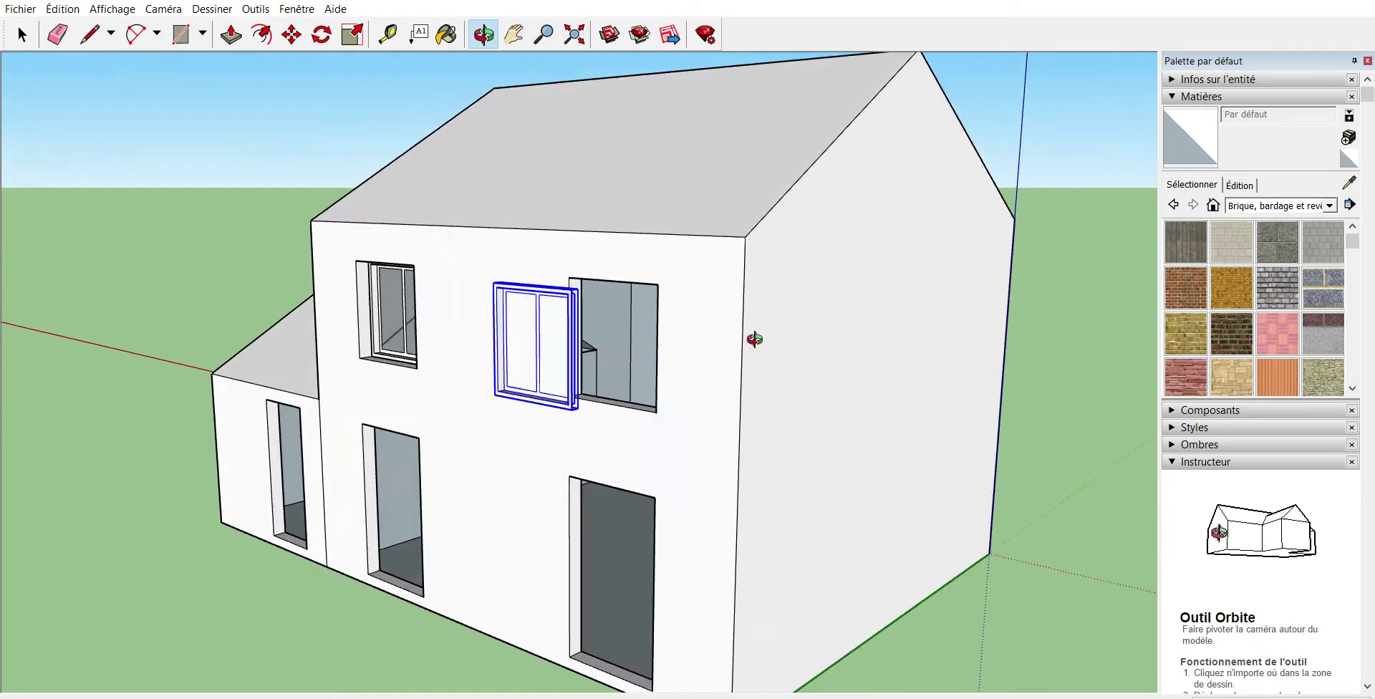
pyautogui.scroll(3, 648, 347)
pyautogui.scroll(3, 659, 344)
pyautogui.scroll(-2, 659, 345)
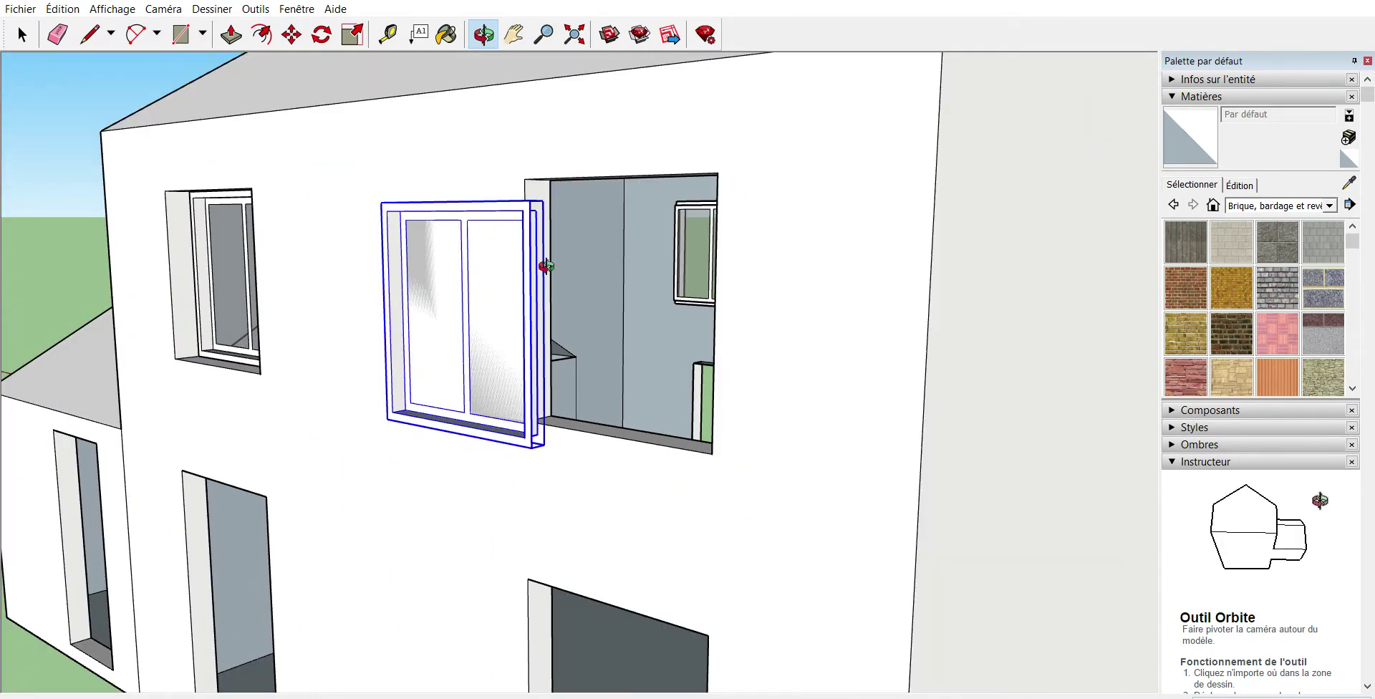
# - Snap the window copy into the upper-right opening and orbit to check both upstairs windows
pyautogui.click(290, 34)
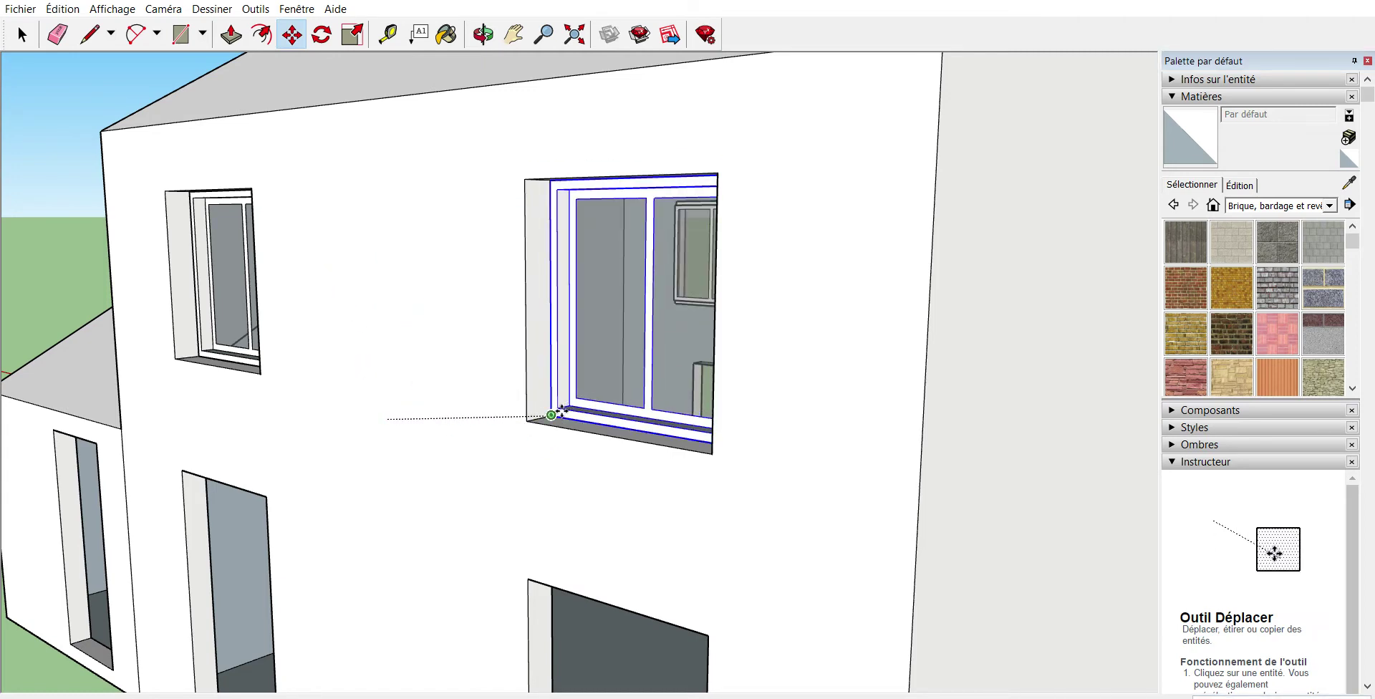
pyautogui.click(551, 414)
pyautogui.click(496, 33)
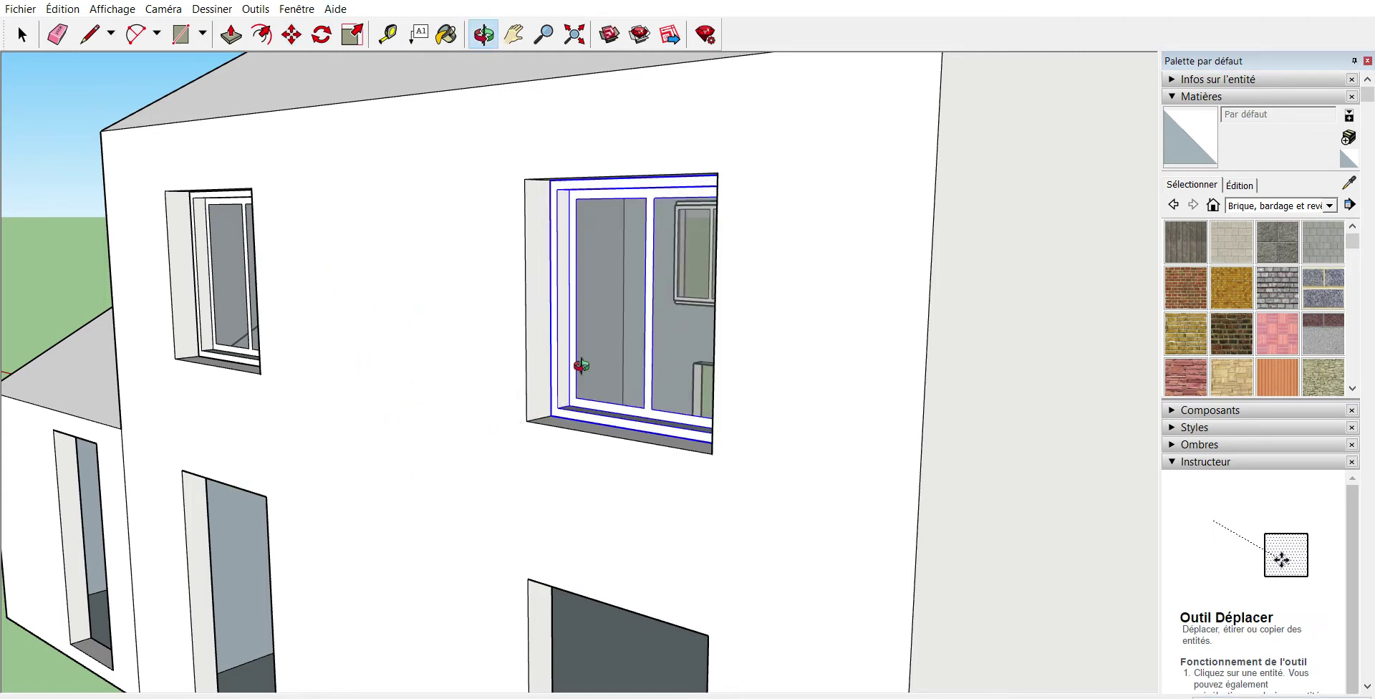
pyautogui.moveTo(577, 361)
pyautogui.mouseDown()
pyautogui.moveTo(828, 386)
pyautogui.moveTo(856, 337)
pyautogui.moveTo(736, 419)
pyautogui.moveTo(729, 458)
pyautogui.mouseUp()
pyautogui.scroll(-3, 720, 432)
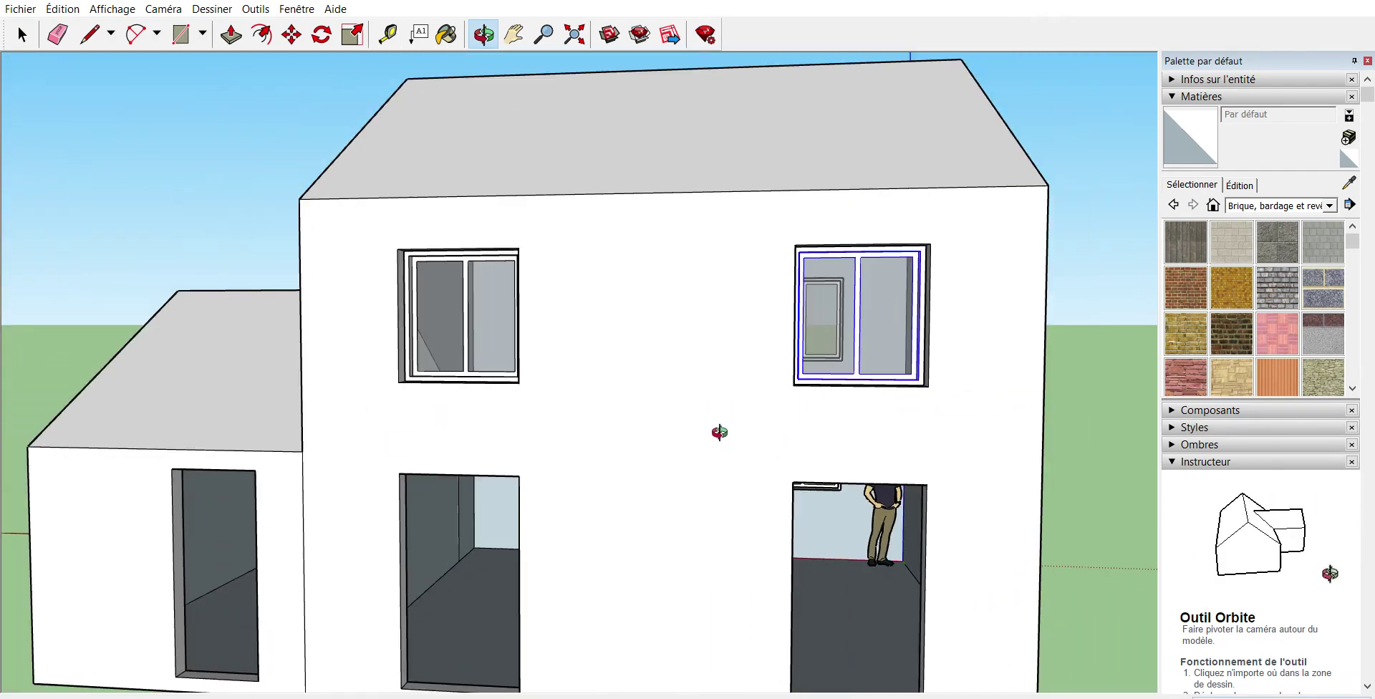
pyautogui.scroll(-2, 736, 433)
pyautogui.scroll(-2, 739, 435)
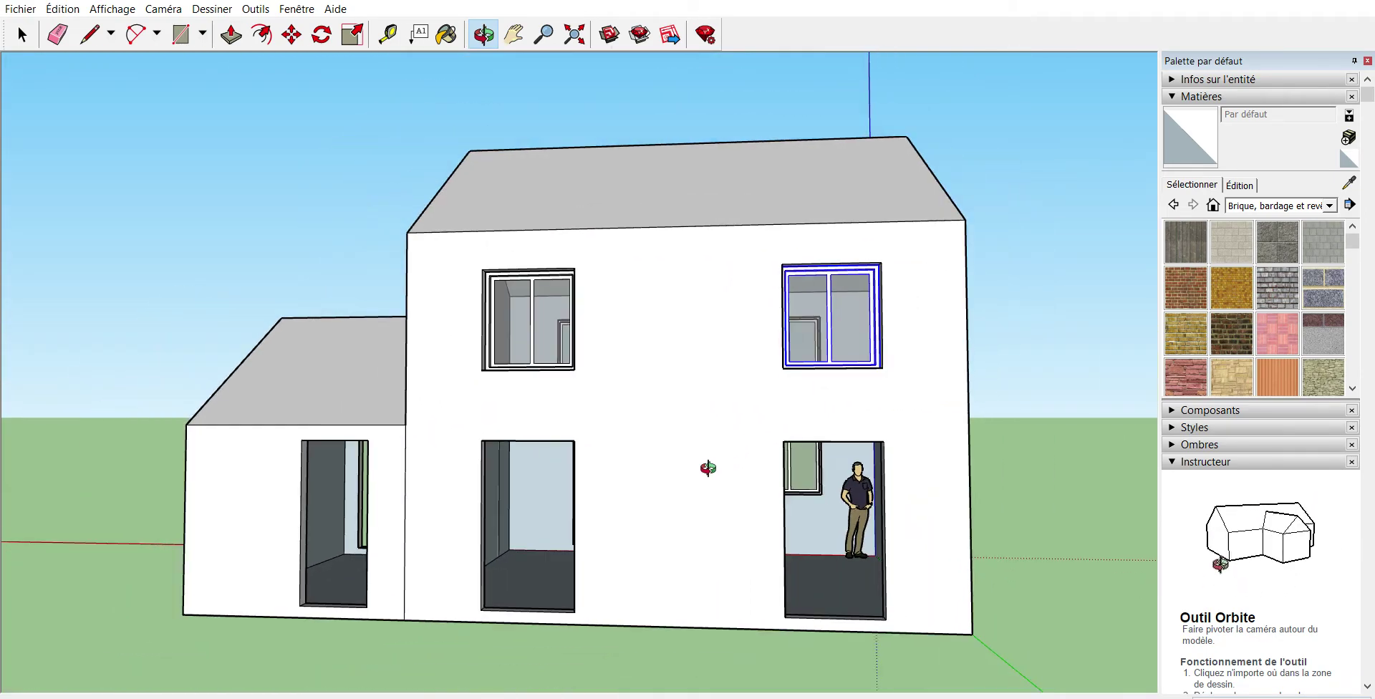
pyautogui.moveTo(708, 467); pyautogui.dragTo(683, 464)
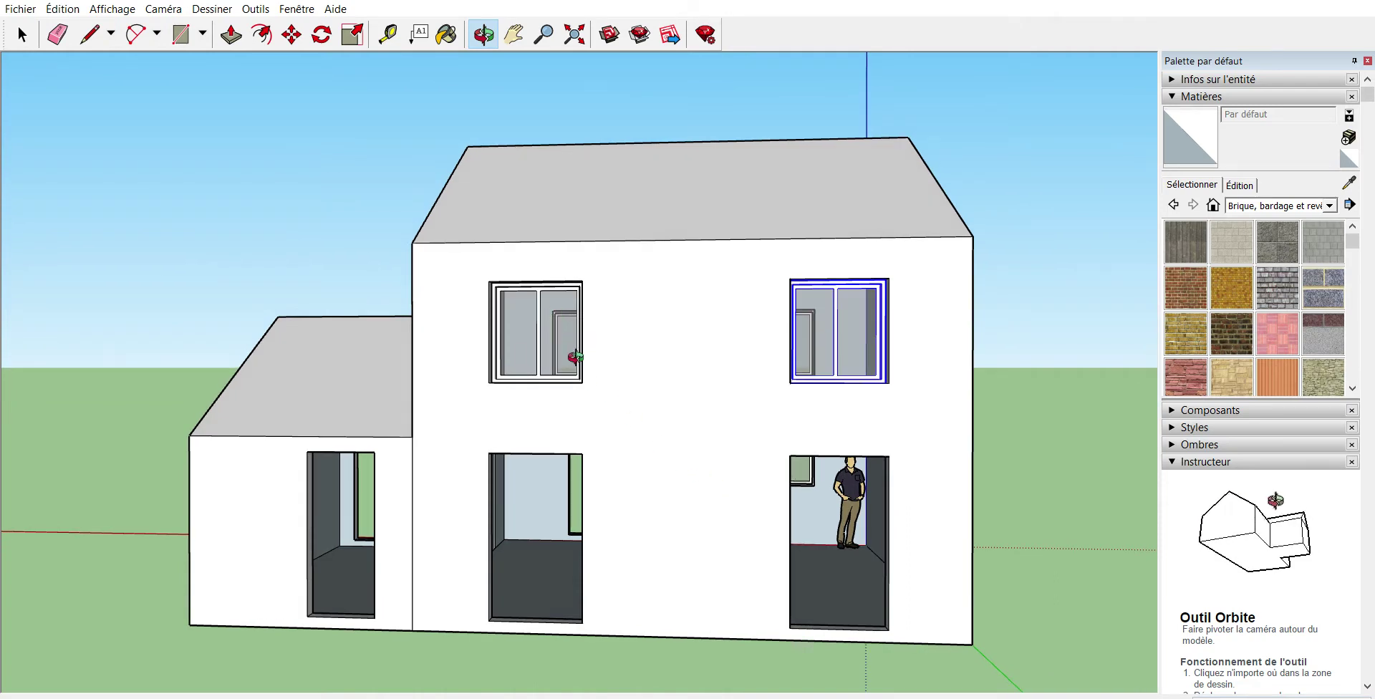
pyautogui.moveTo(698, 459)
pyautogui.mouseDown()
pyautogui.moveTo(702, 435)
pyautogui.moveTo(655, 468)
pyautogui.mouseUp()
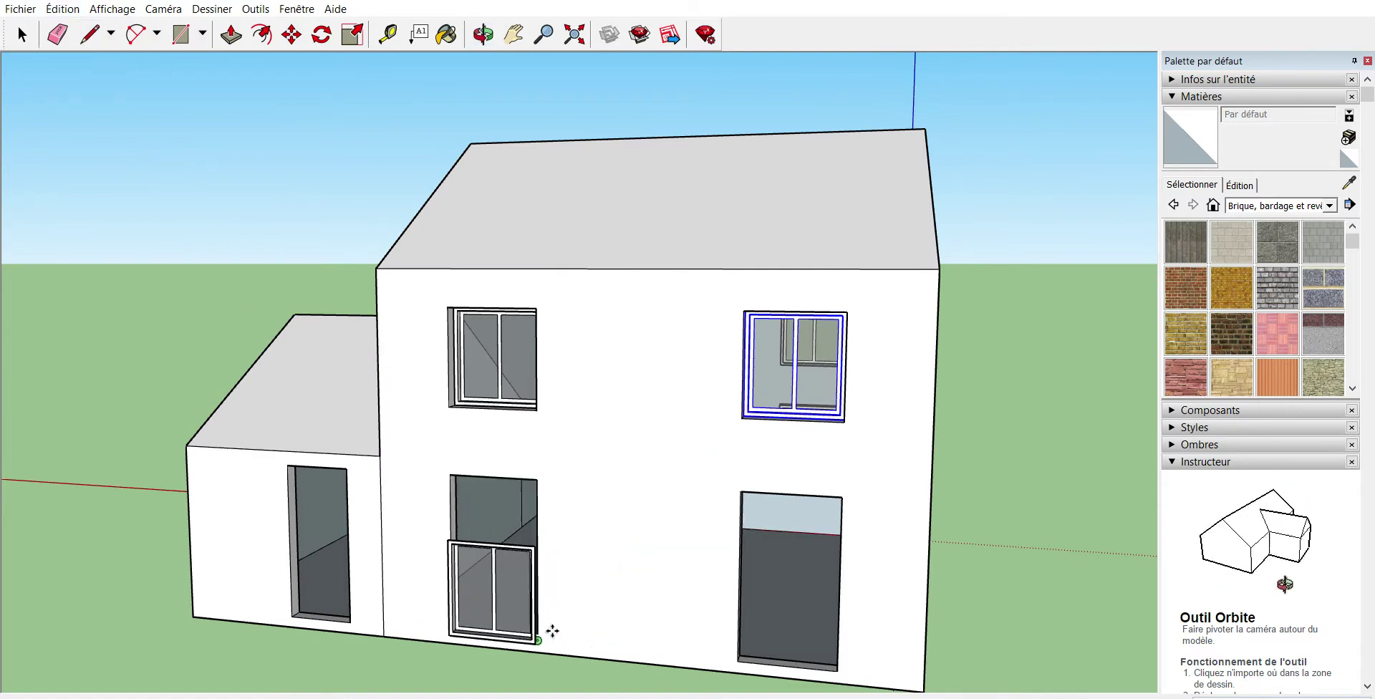
# - Drop the pasted window over the lower middle door opening and view the façade at an angle
pyautogui.scroll(3, 552, 630)
pyautogui.scroll(3, 552, 630)
pyautogui.scroll(2, 501, 615)
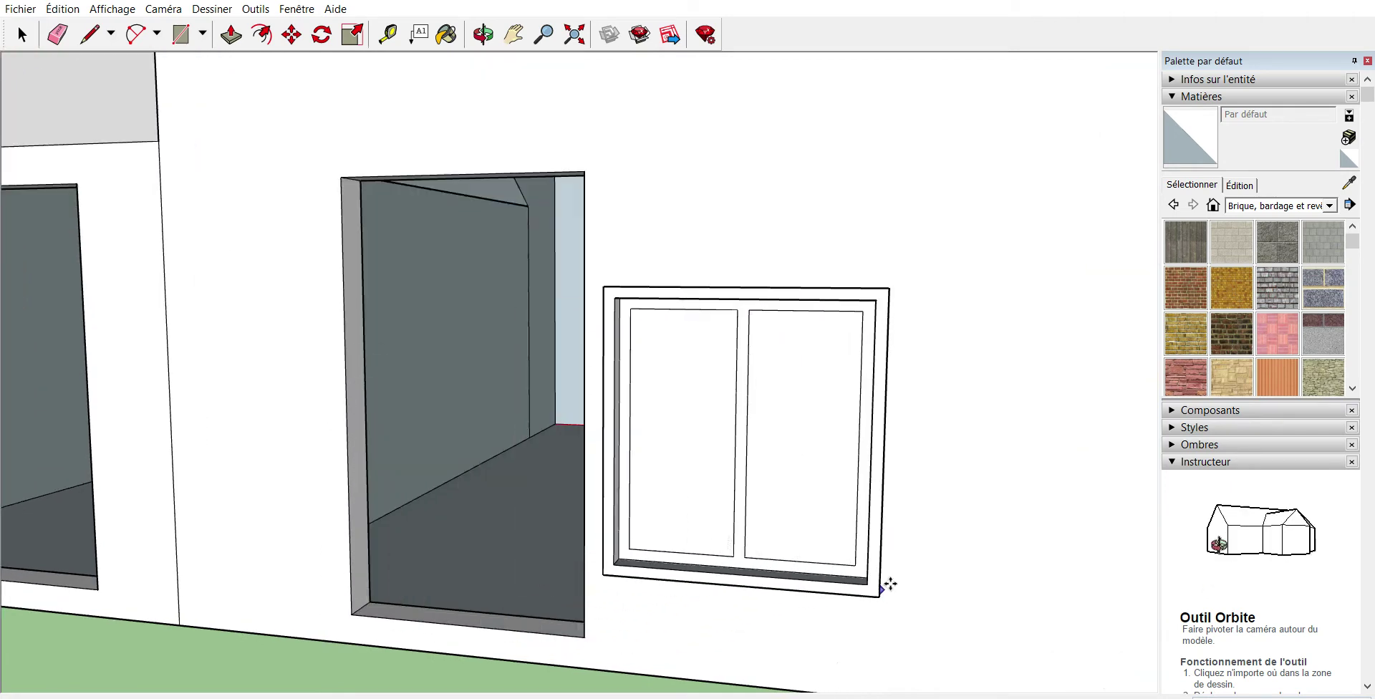
pyautogui.scroll(-2, 888, 584)
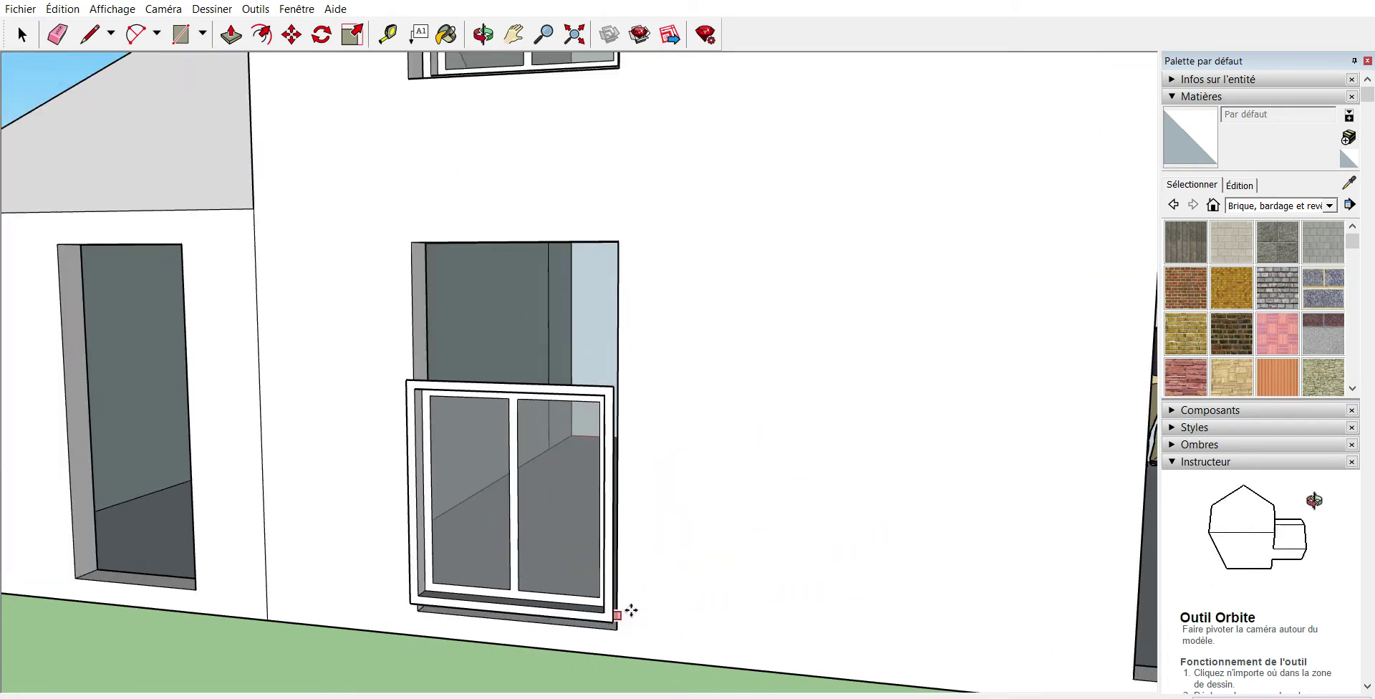
pyautogui.click(631, 620)
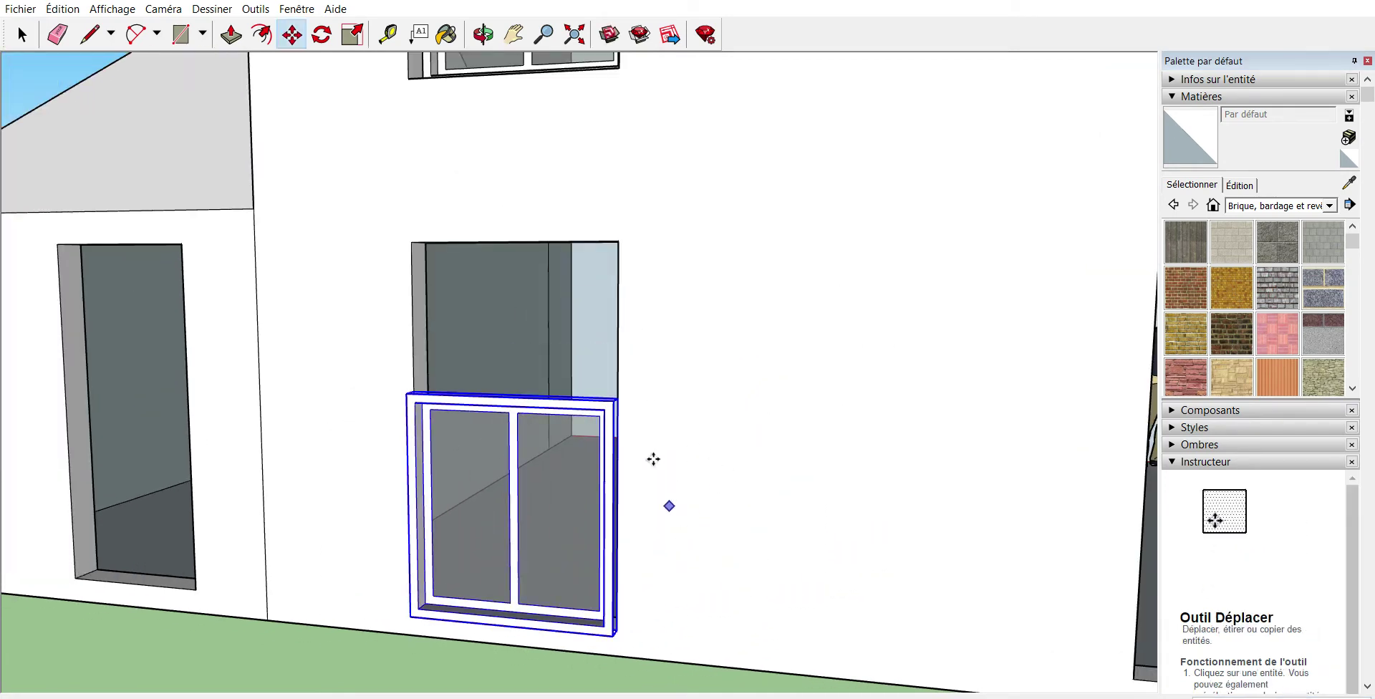
pyautogui.click(483, 34)
pyautogui.moveTo(751, 361)
pyautogui.mouseDown()
pyautogui.moveTo(1084, 343)
pyautogui.moveTo(853, 350)
pyautogui.moveTo(727, 396)
pyautogui.moveTo(925, 381)
pyautogui.moveTo(498, 107)
pyautogui.mouseUp()
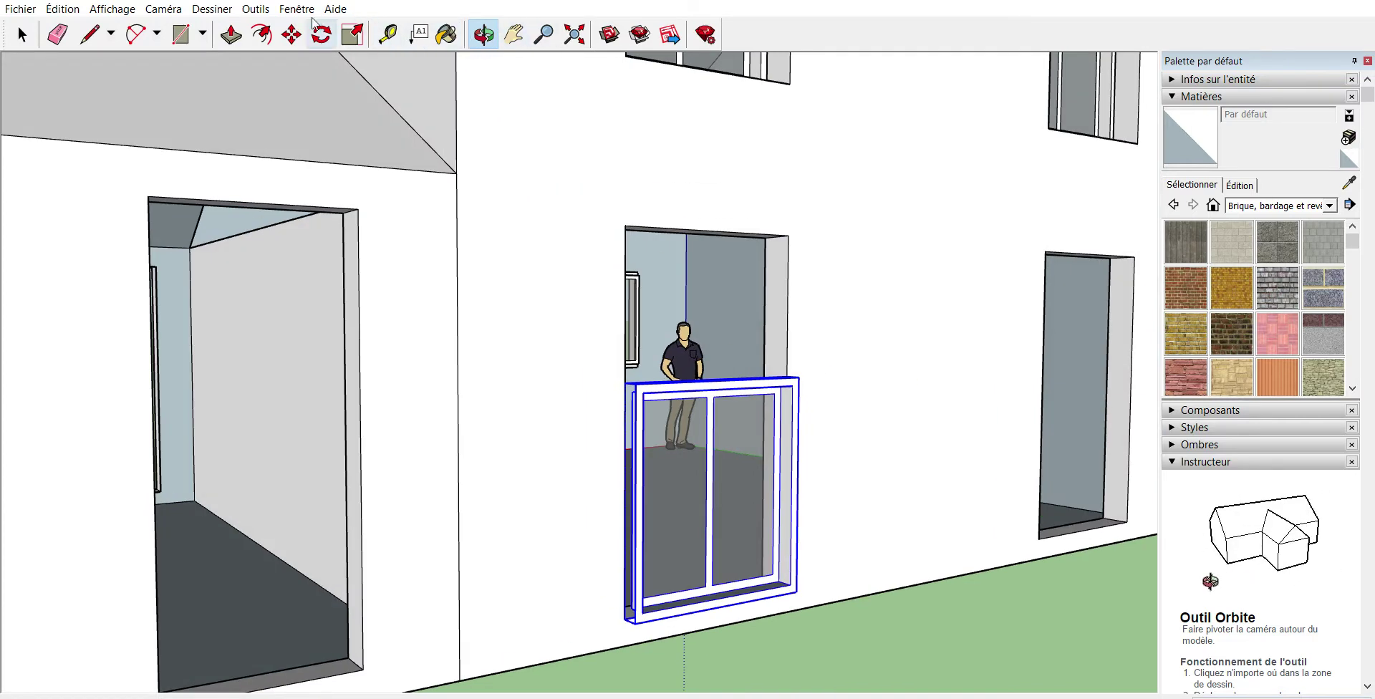
# - Snap the window to the bottom of the lower middle opening and check it from a frontal view
pyautogui.click(292, 34)
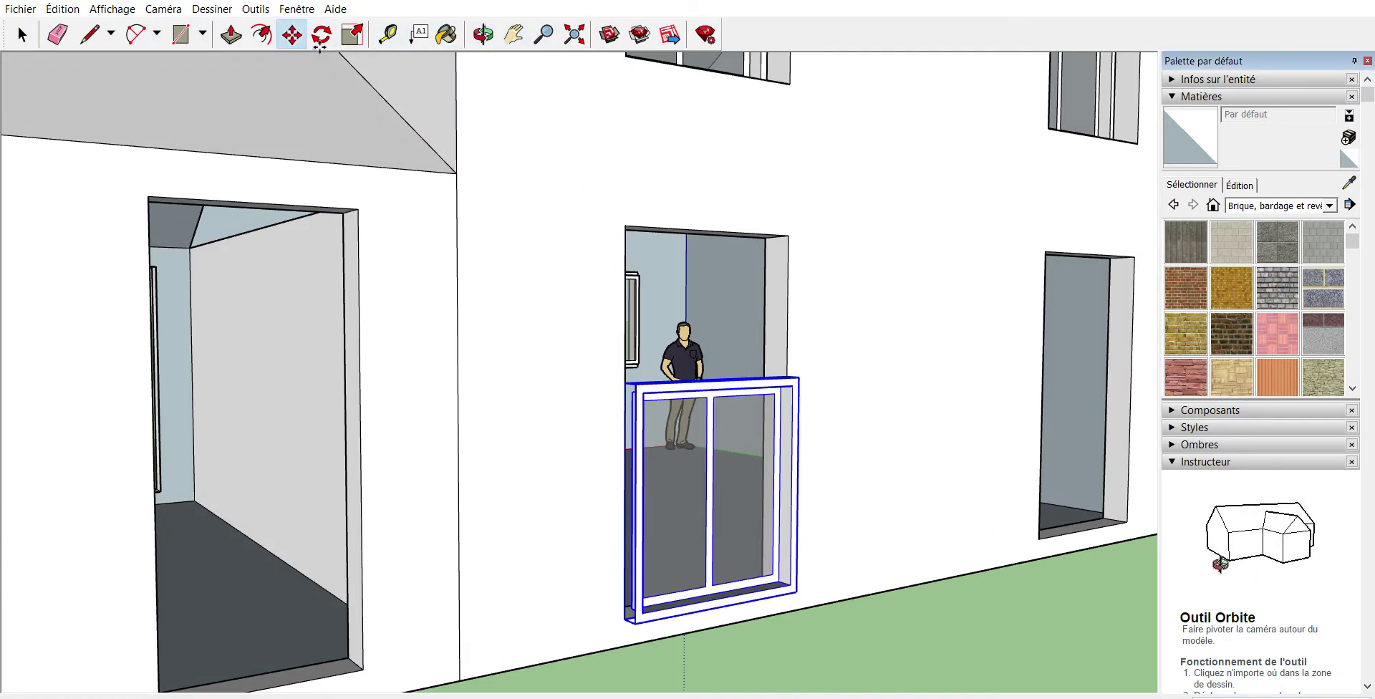
pyautogui.click(639, 604)
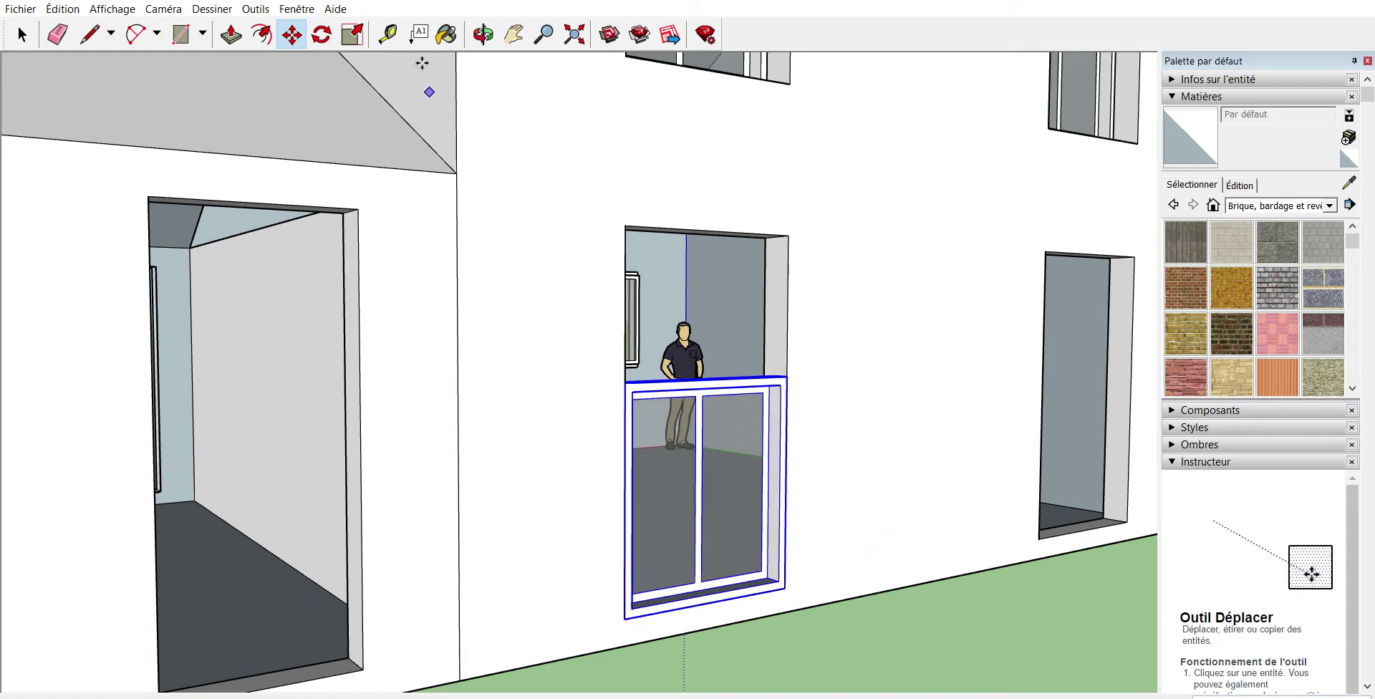
pyautogui.click(482, 33)
pyautogui.moveTo(673, 391); pyautogui.dragTo(670, 381)
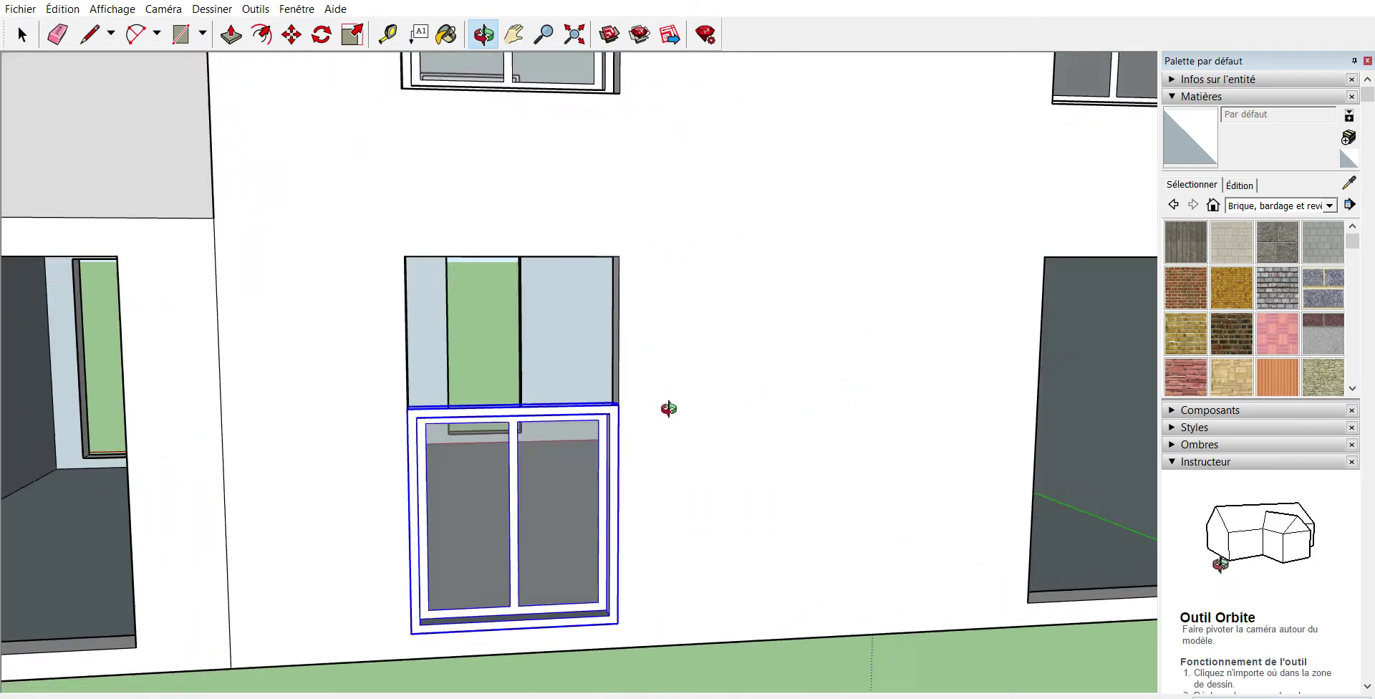
pyautogui.scroll(-2, 669, 381)
pyautogui.moveTo(635, 279)
pyautogui.mouseDown()
pyautogui.moveTo(650, 386)
pyautogui.moveTo(646, 370)
pyautogui.mouseUp()
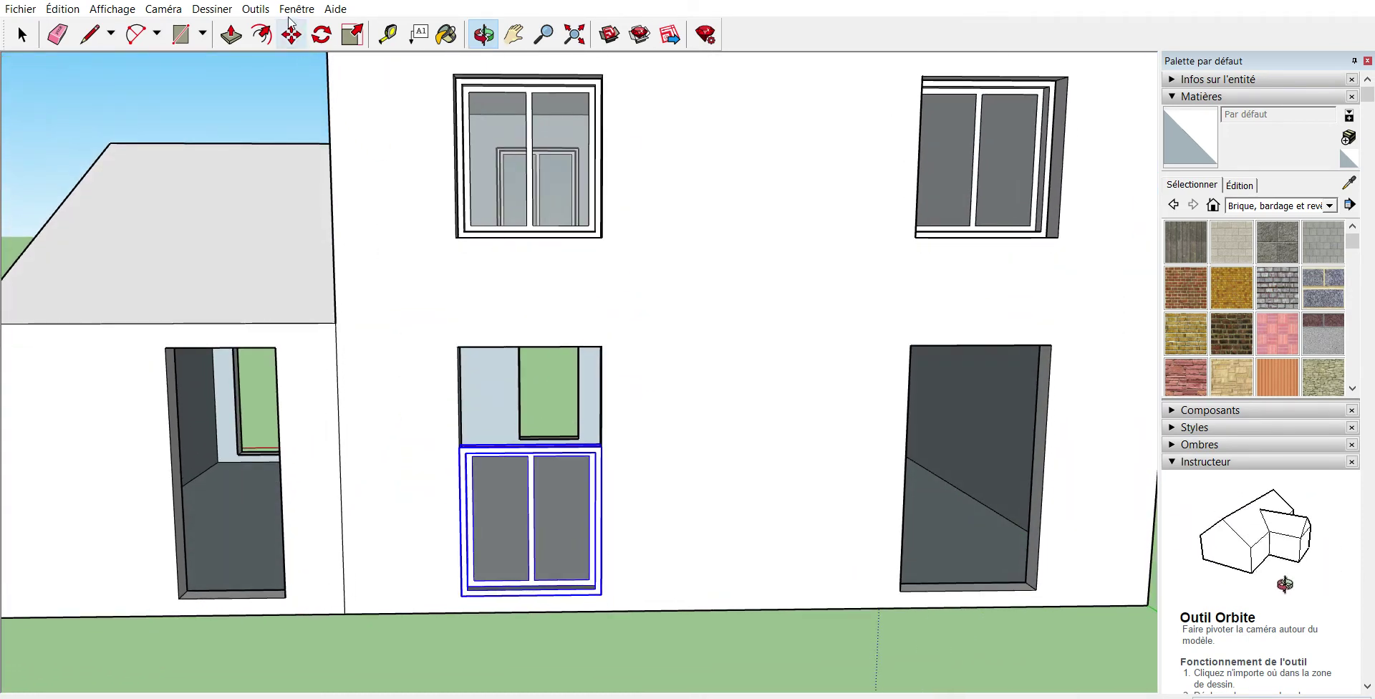
# - Zoom in and orbit to see the lower middle window's side depth with Scale ready
pyautogui.click(353, 32)
pyautogui.scroll(1, 559, 487)
pyautogui.scroll(2, 533, 501)
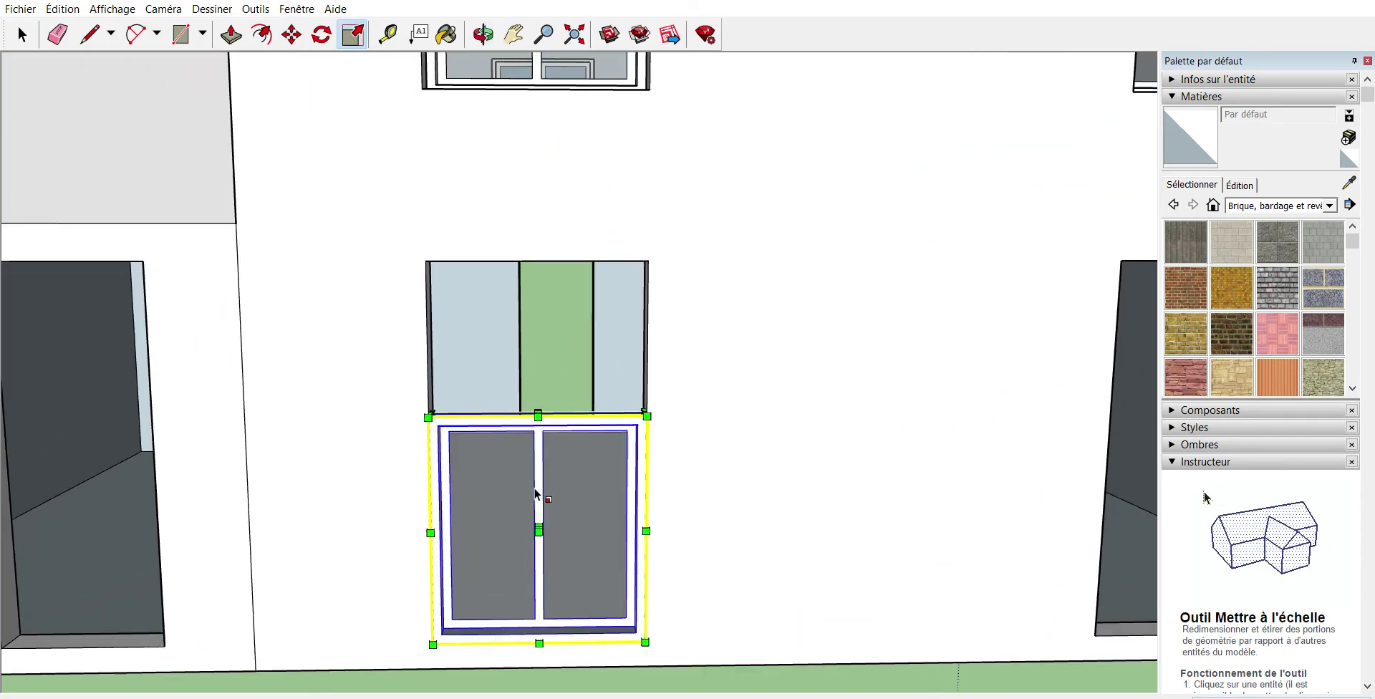
pyautogui.scroll(1, 544, 444)
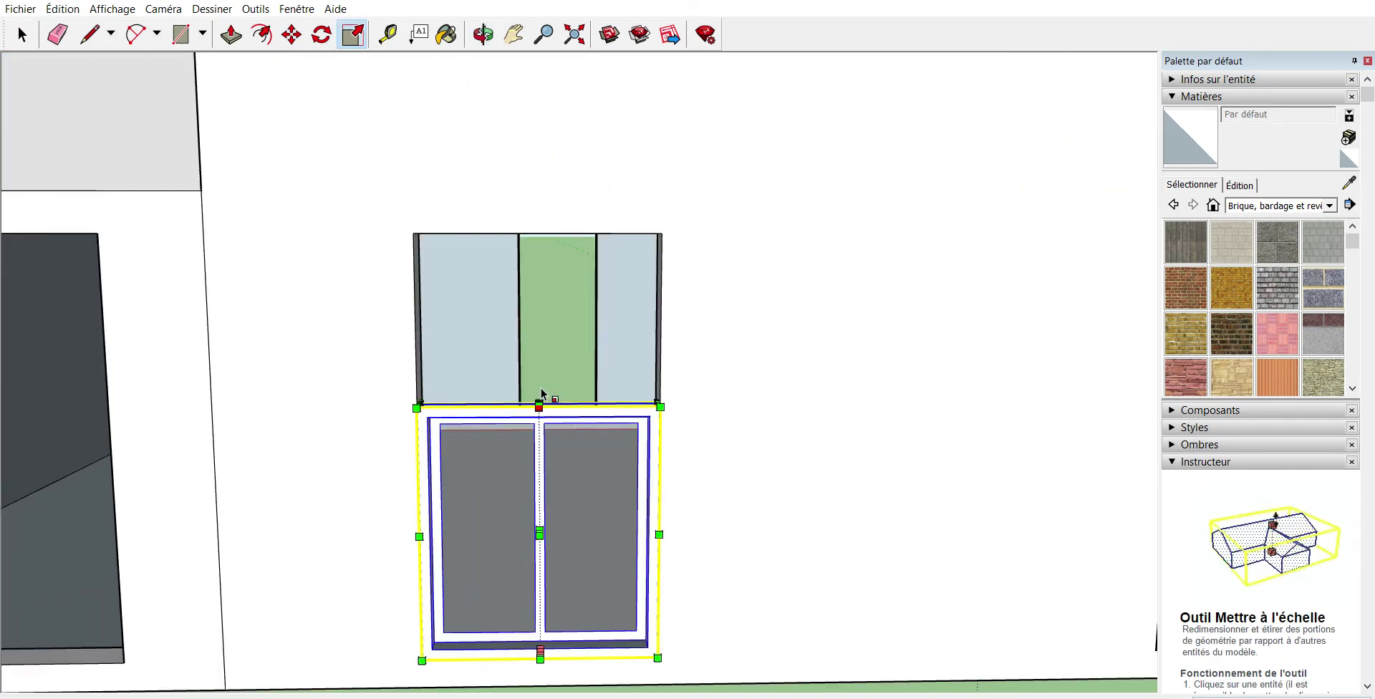
pyautogui.scroll(2, 537, 372)
pyautogui.scroll(1, 530, 315)
pyautogui.scroll(1, 526, 286)
pyautogui.scroll(2, 565, 387)
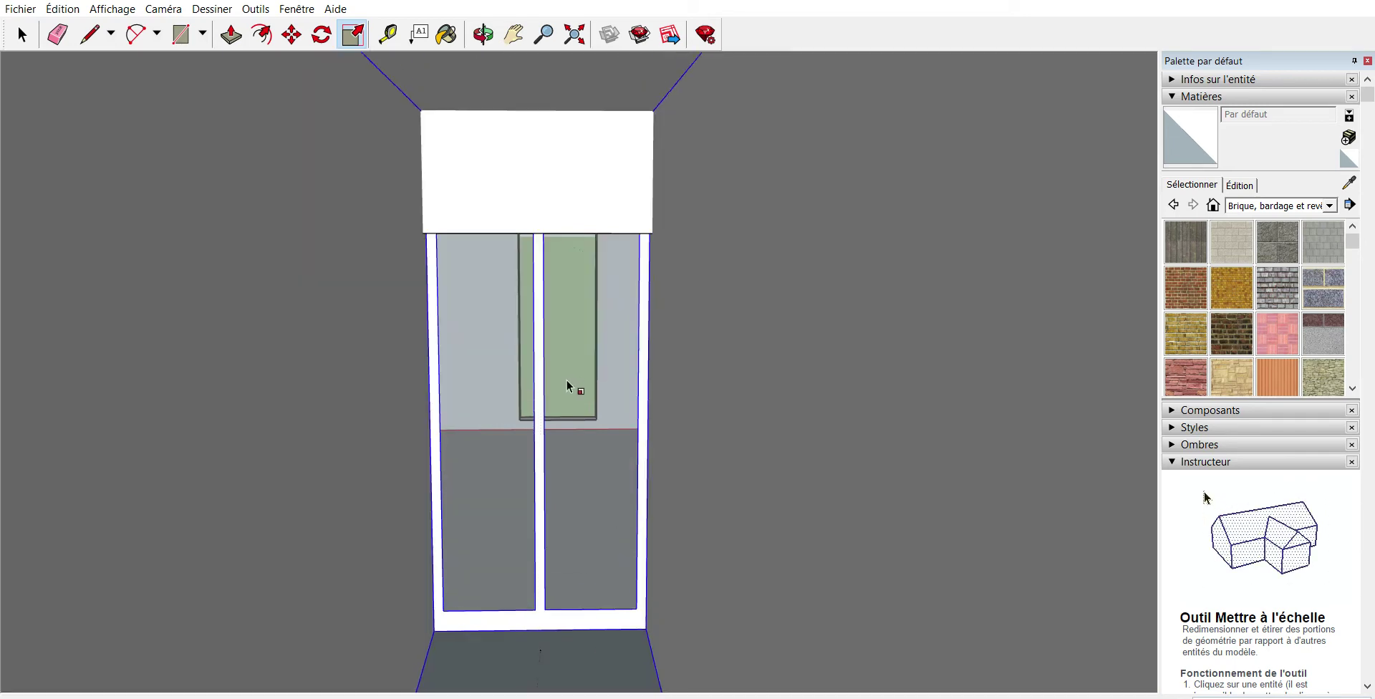
pyautogui.scroll(1, 564, 380)
pyautogui.scroll(-1, 538, 405)
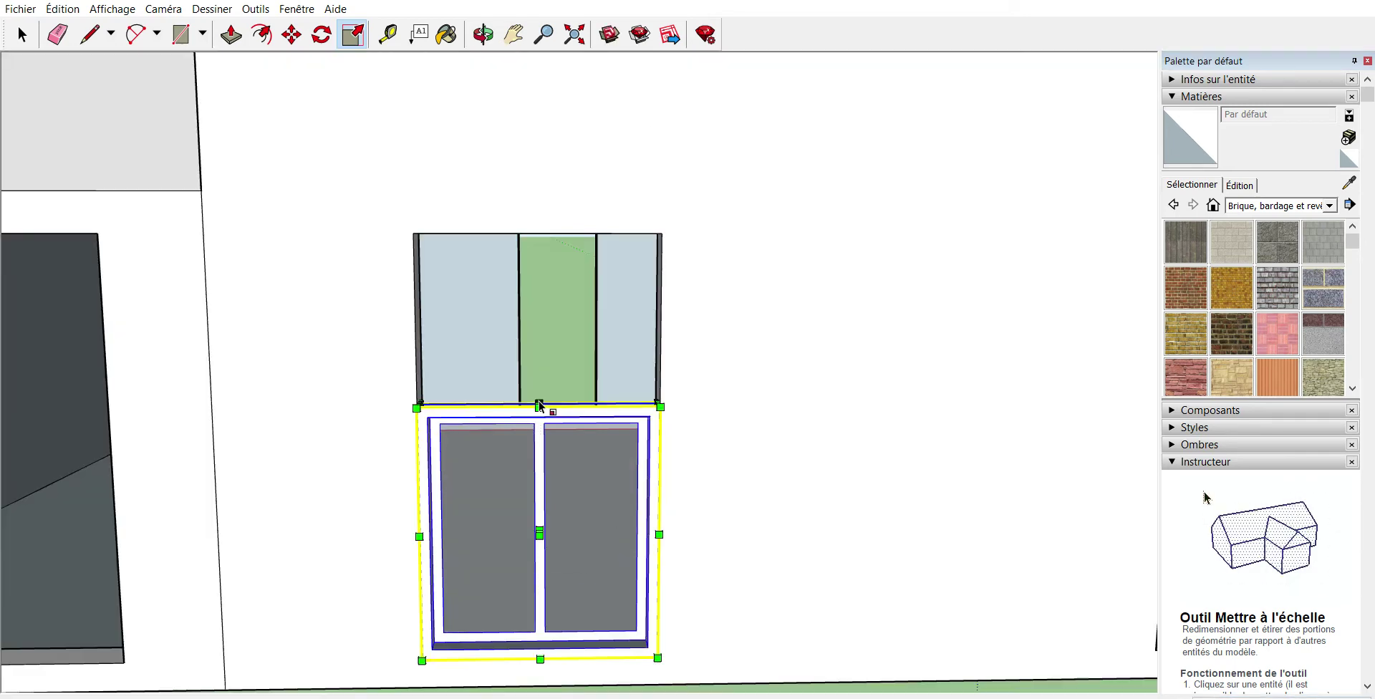
pyautogui.click(484, 34)
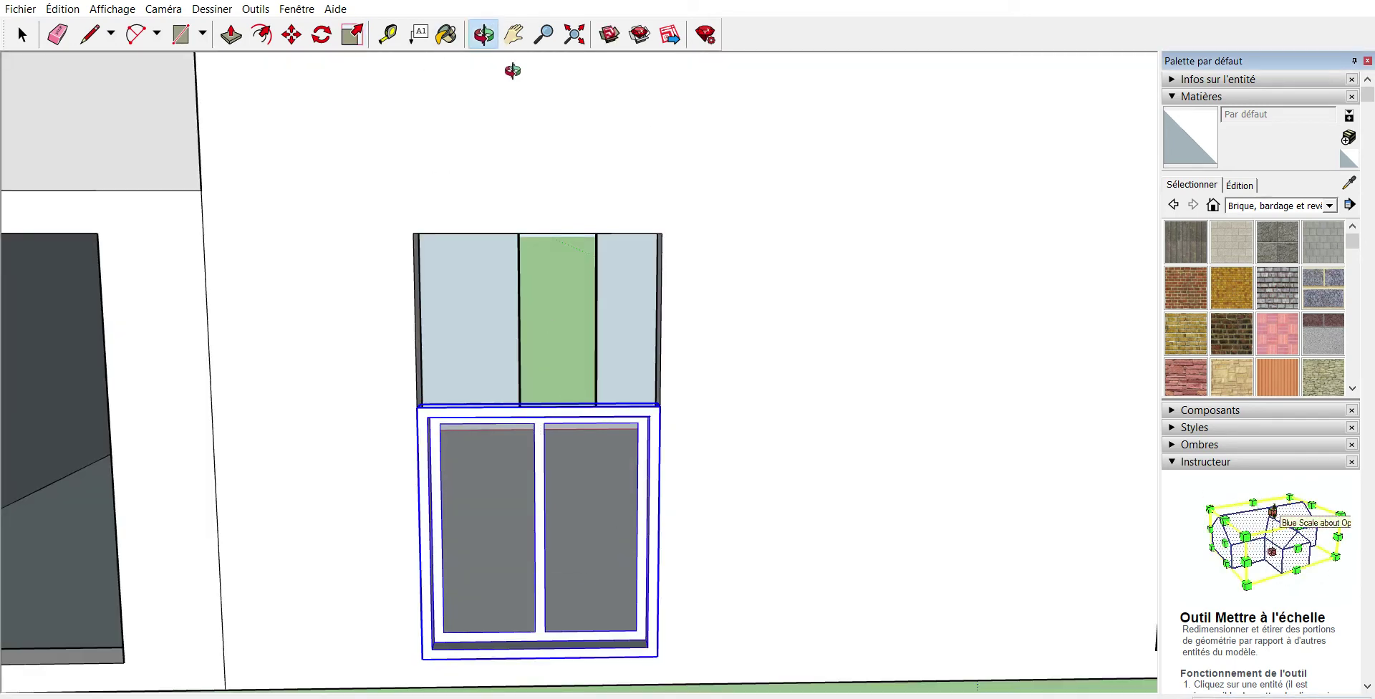
pyautogui.moveTo(512, 108)
pyautogui.mouseDown()
pyautogui.moveTo(513, 203)
pyautogui.moveTo(402, 208)
pyautogui.moveTo(457, 214)
pyautogui.mouseUp()
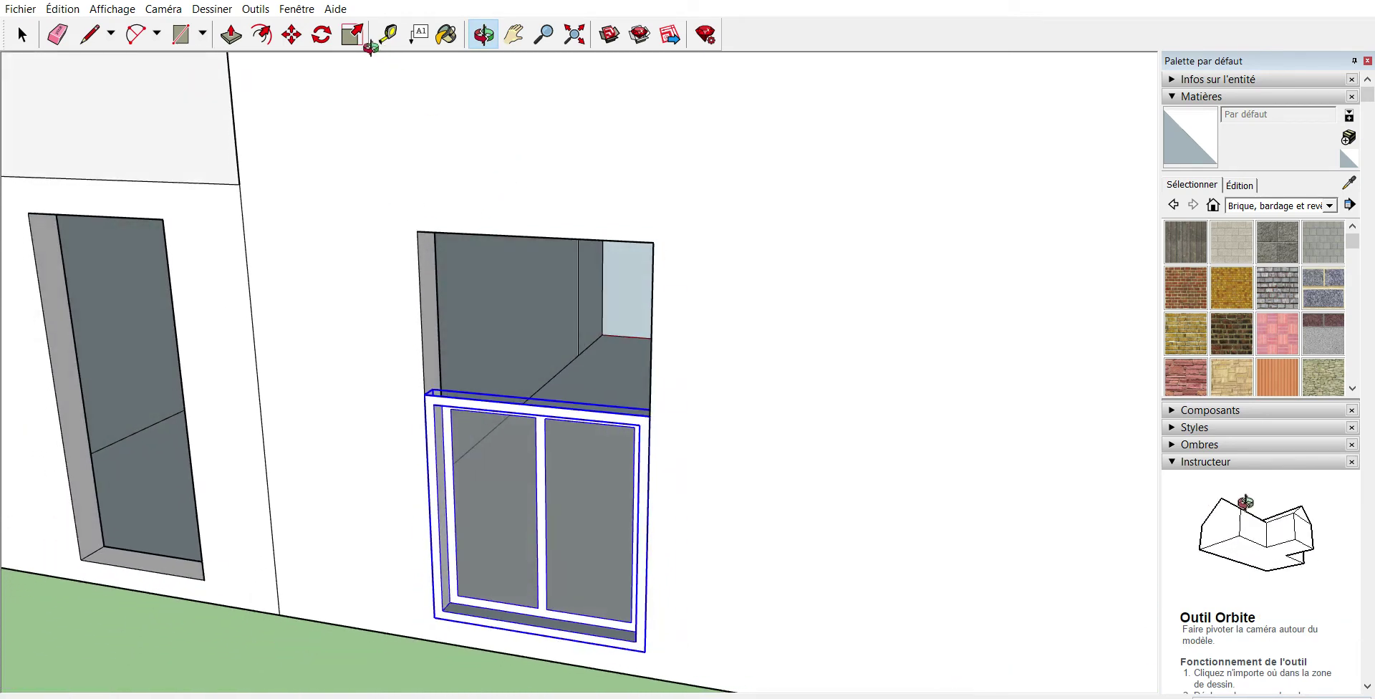
# - Stretch the window's top grip up to the opening's top edge so it fills the full height
pyautogui.click(353, 34)
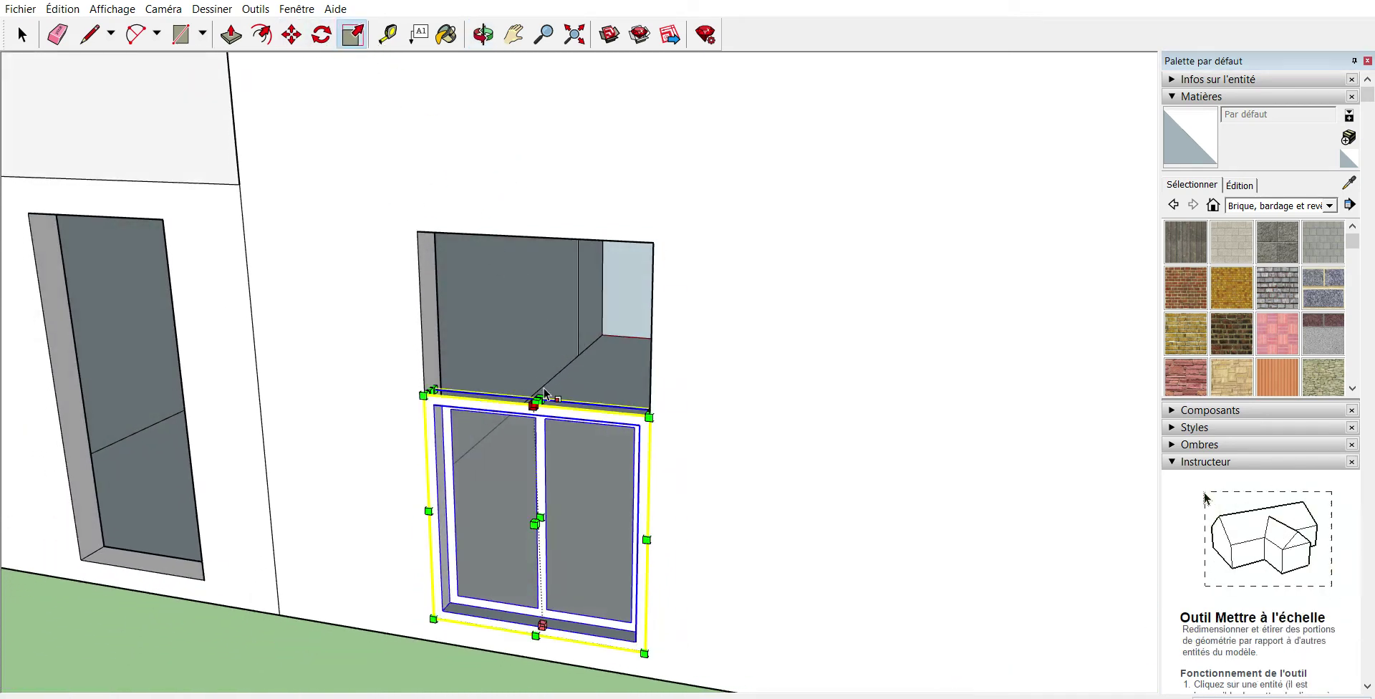
pyautogui.moveTo(544, 394); pyautogui.dragTo(544, 231)
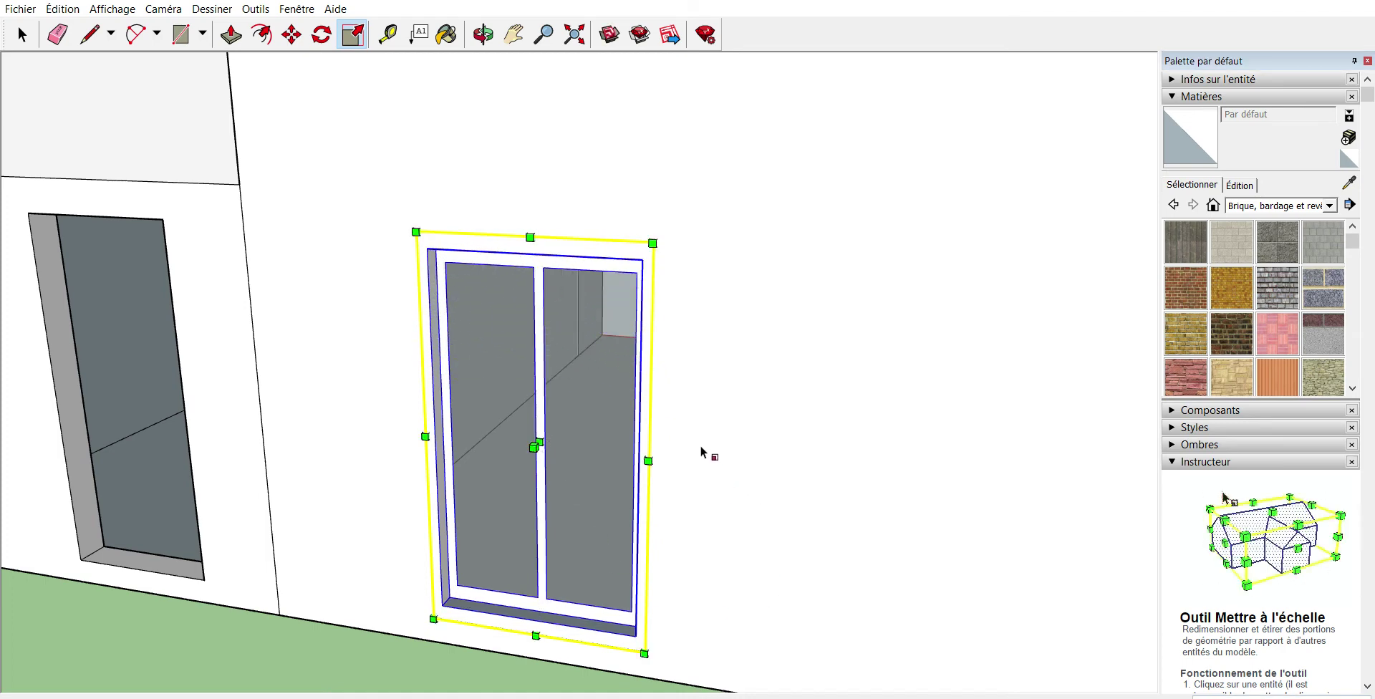
pyautogui.scroll(-2, 701, 449)
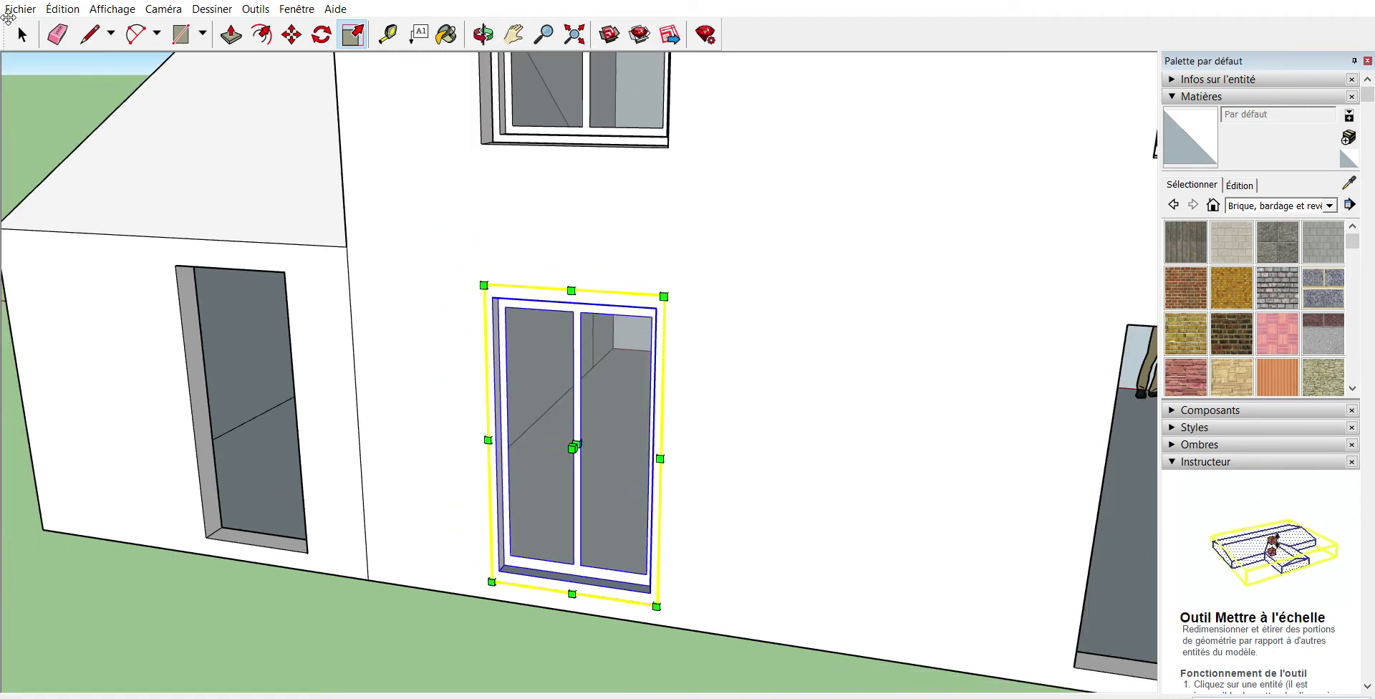
pyautogui.click(22, 35)
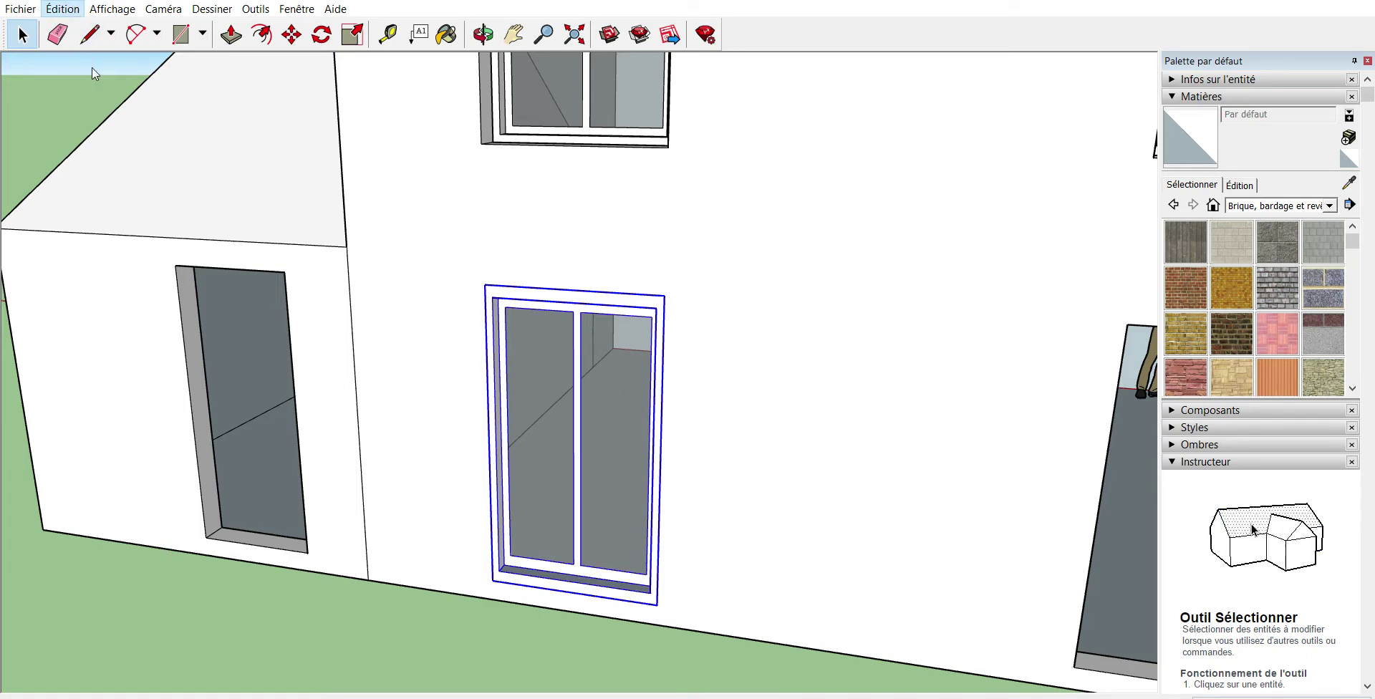
# - Paste a duplicate of the tall window and bring the empty lower-right opening into view
pyautogui.hotkey('ctrl', 'v')
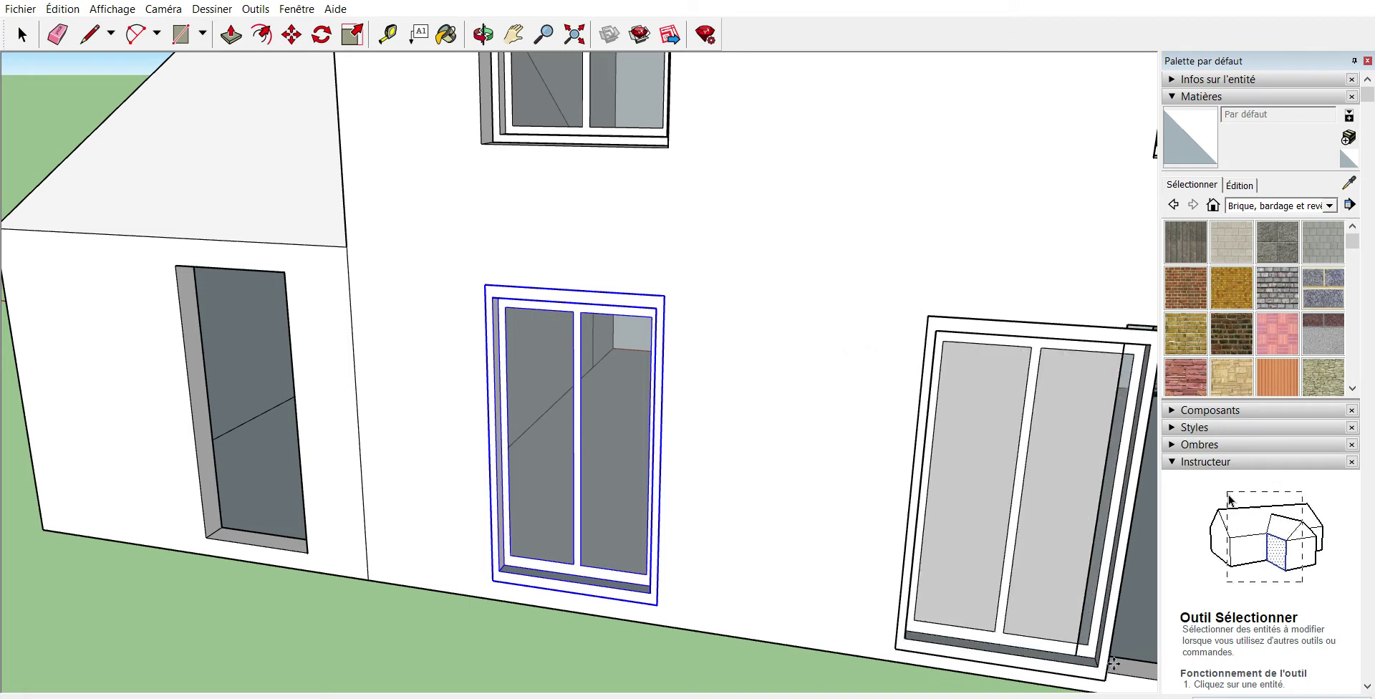
pyautogui.click(1113, 663)
pyautogui.press('m')
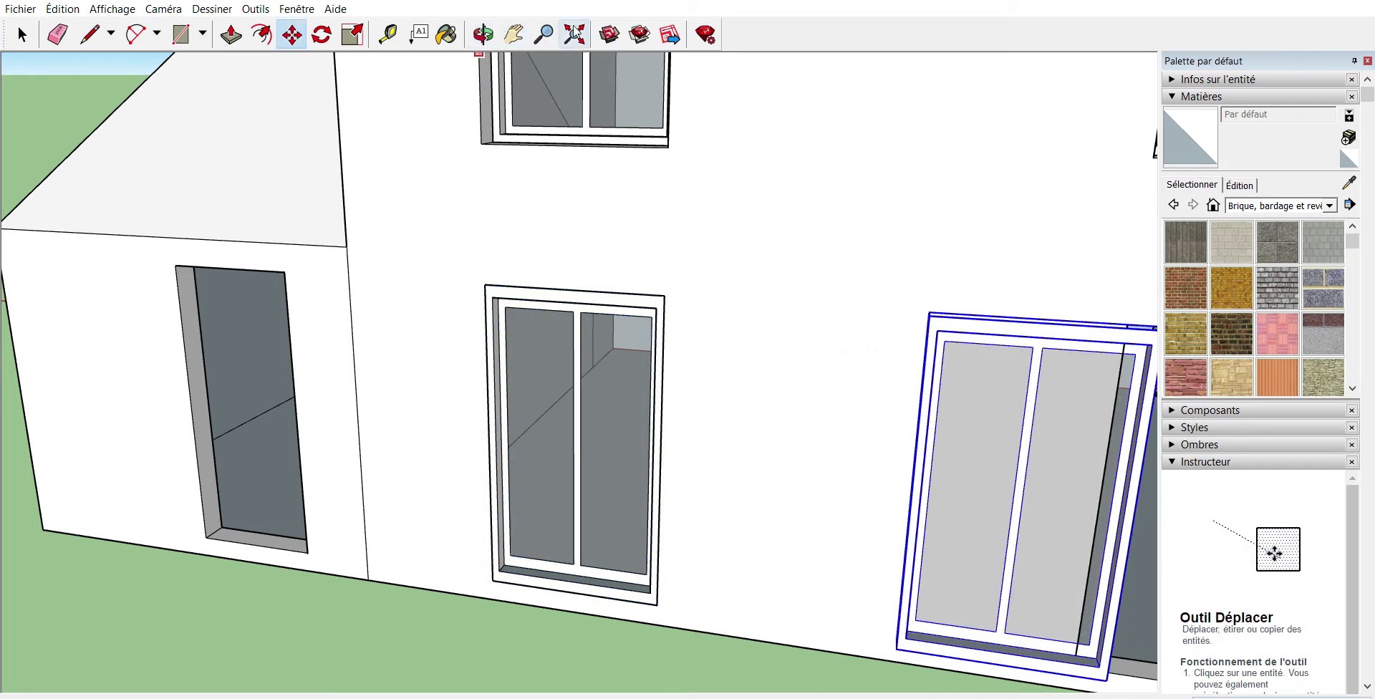
pyautogui.click(573, 33)
pyautogui.scroll(2, 813, 648)
pyautogui.scroll(2, 804, 598)
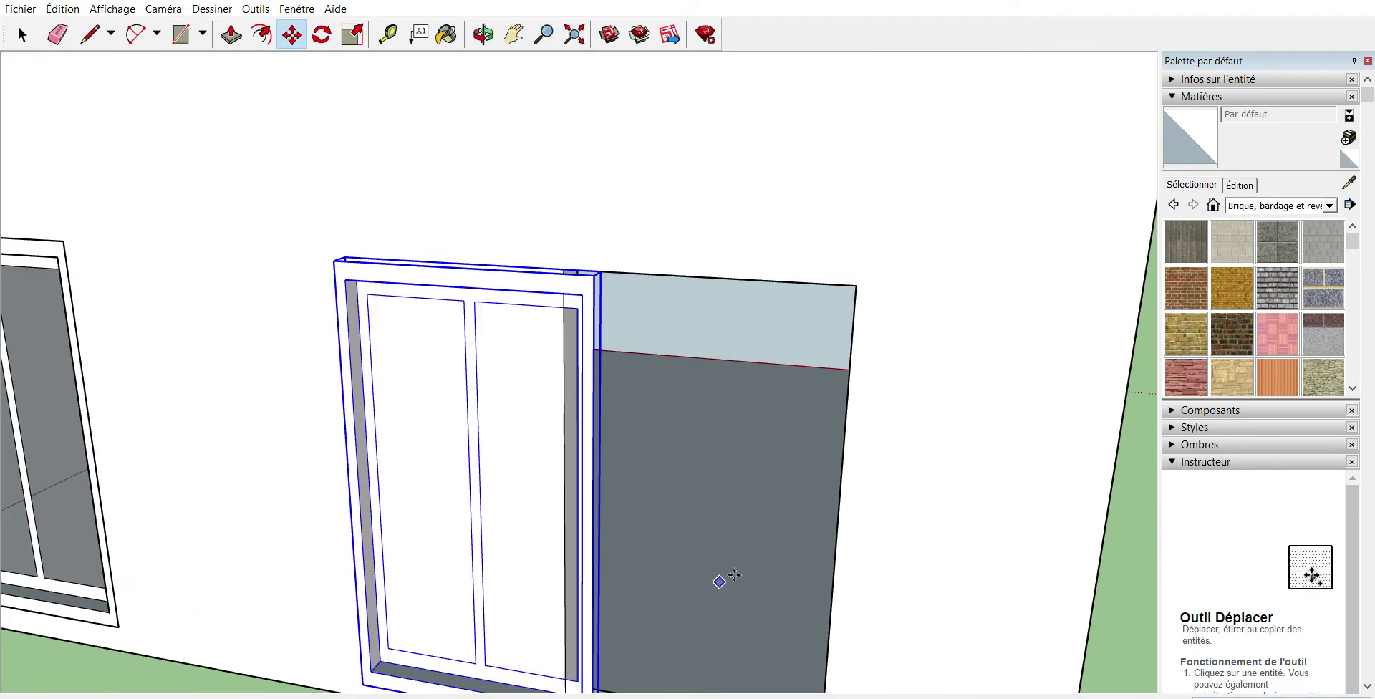
pyautogui.scroll(-3, 719, 581)
pyautogui.click(513, 34)
pyautogui.moveTo(642, 315); pyautogui.dragTo(426, 109)
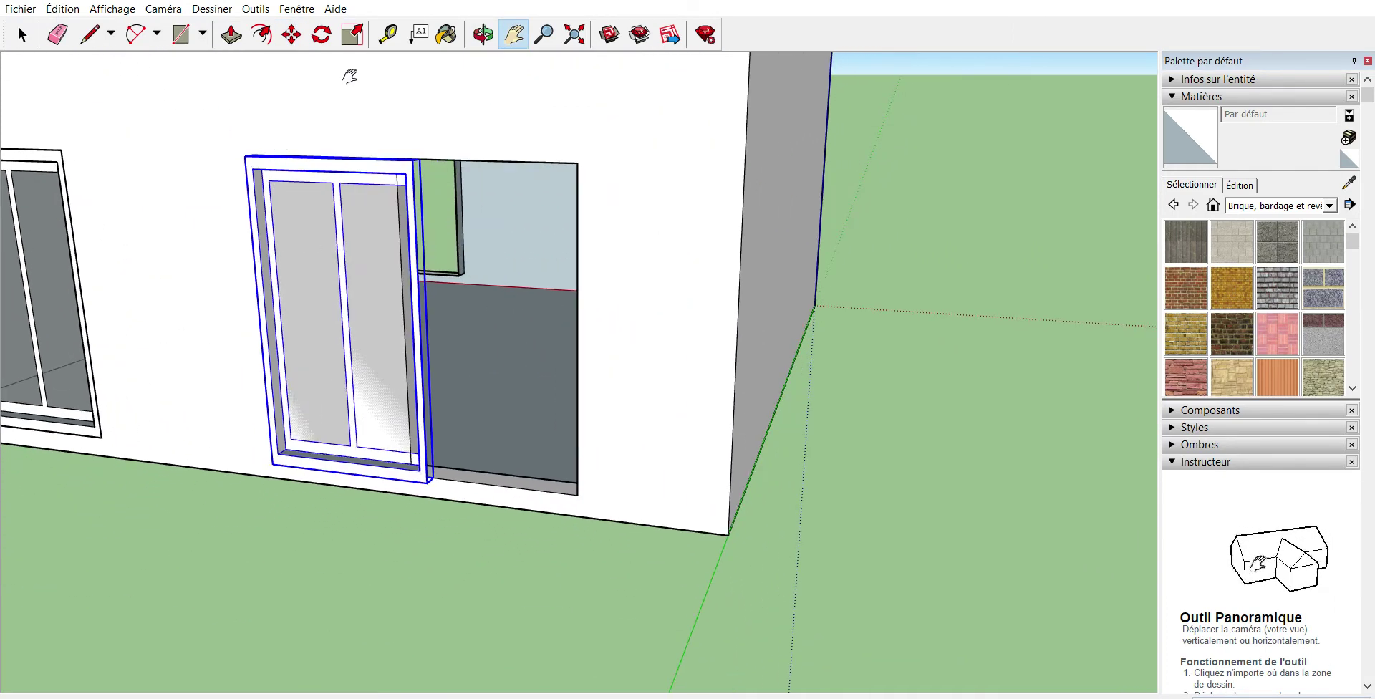
# - Move the window copy by its corner into the ground-floor right opening
pyautogui.click(291, 33)
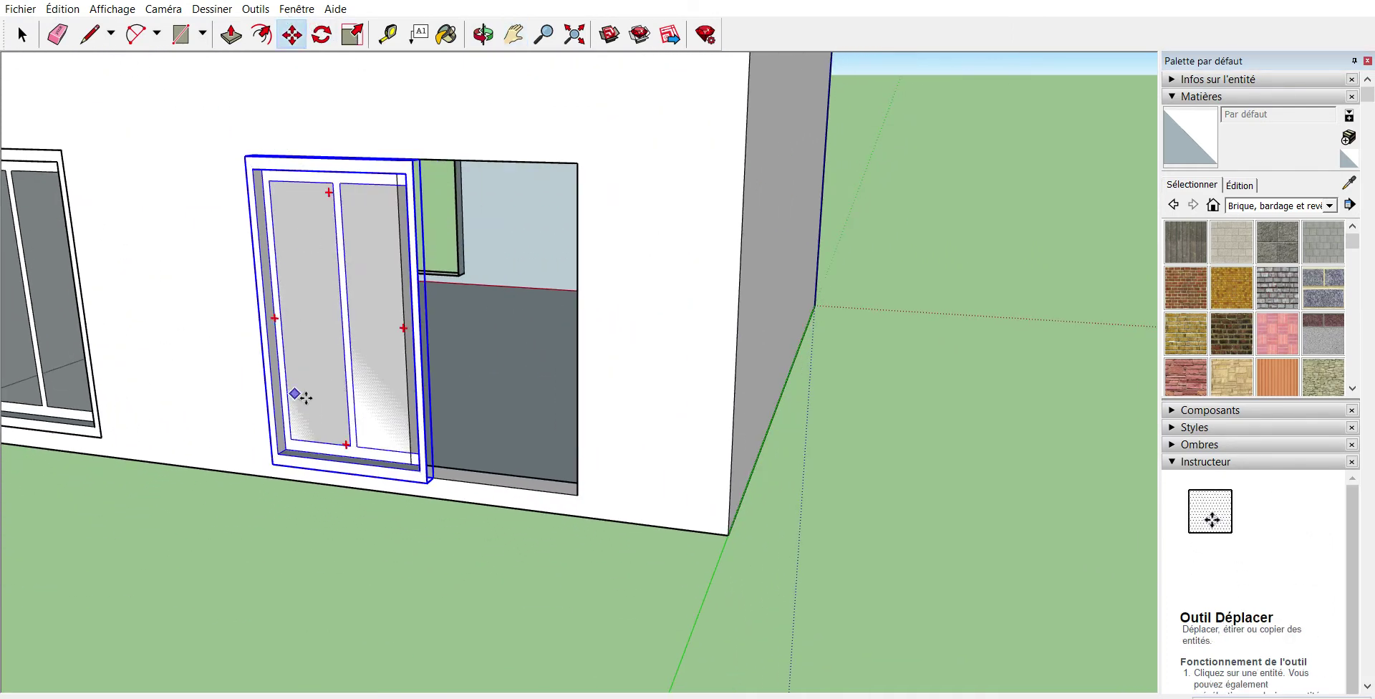
pyautogui.click(275, 462)
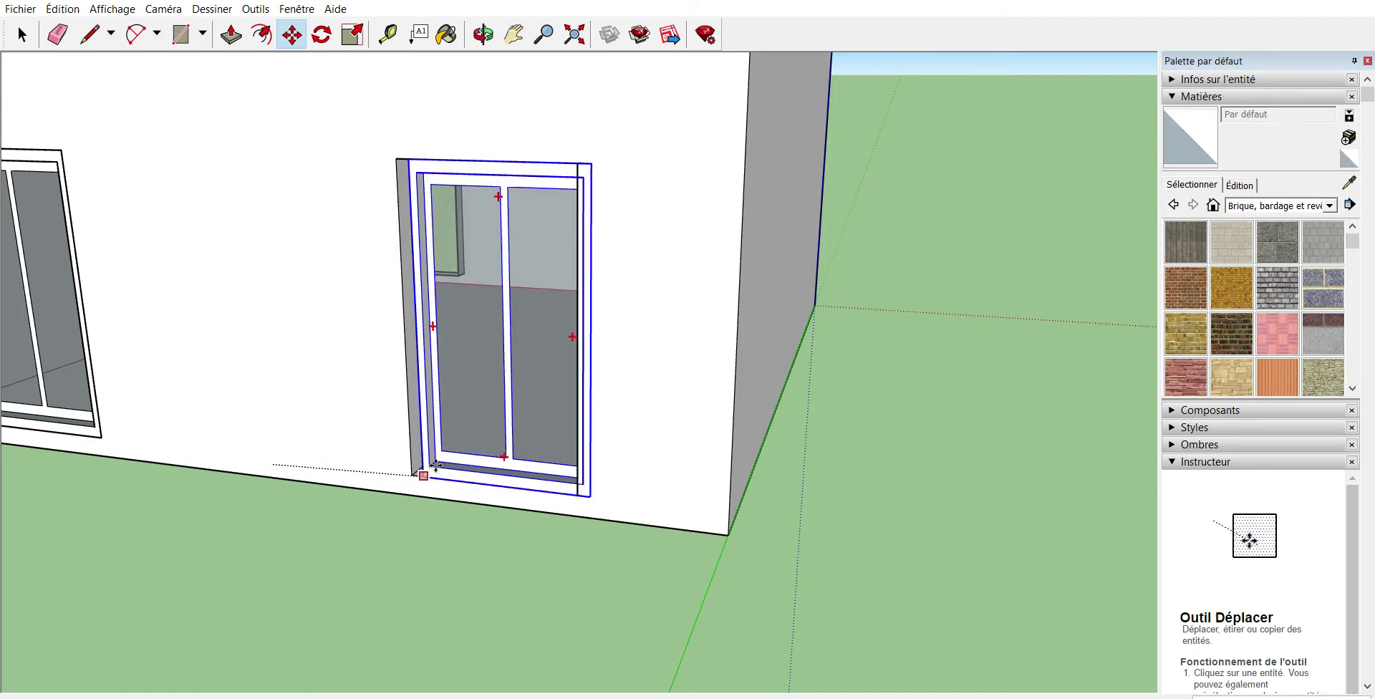
pyautogui.click(426, 466)
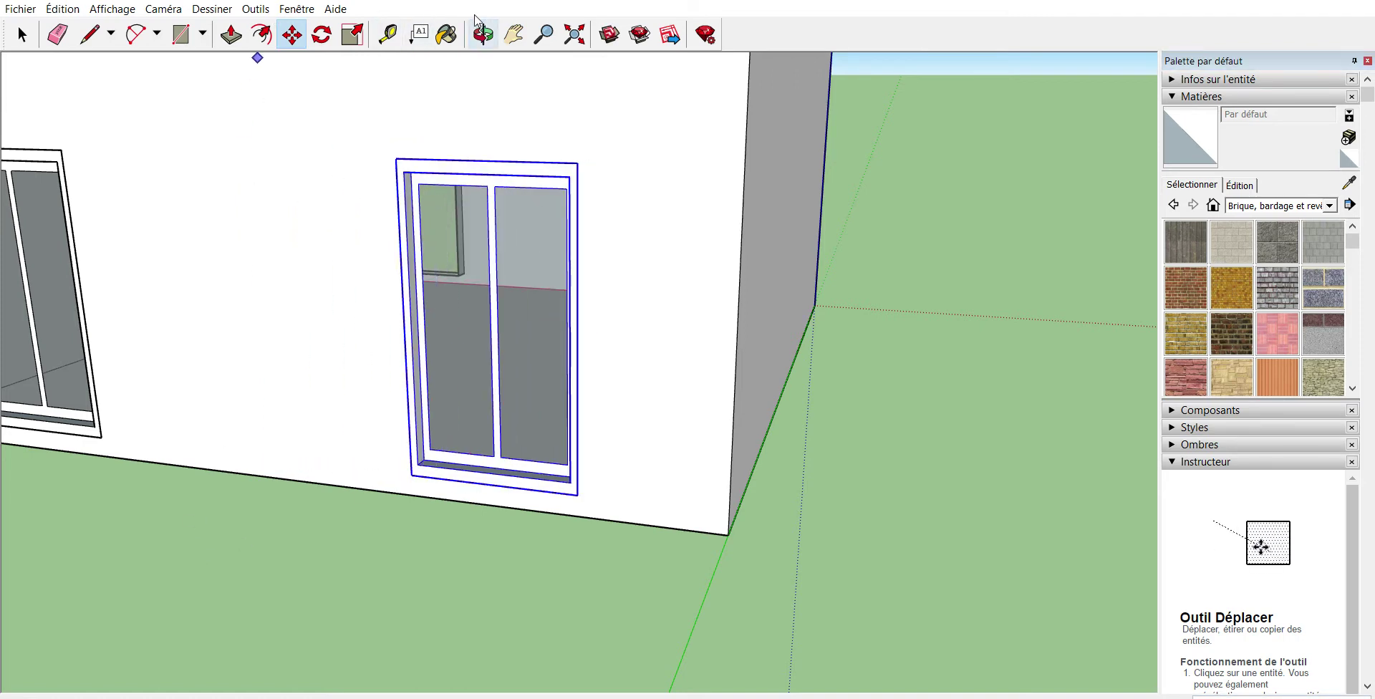
pyautogui.press('space')
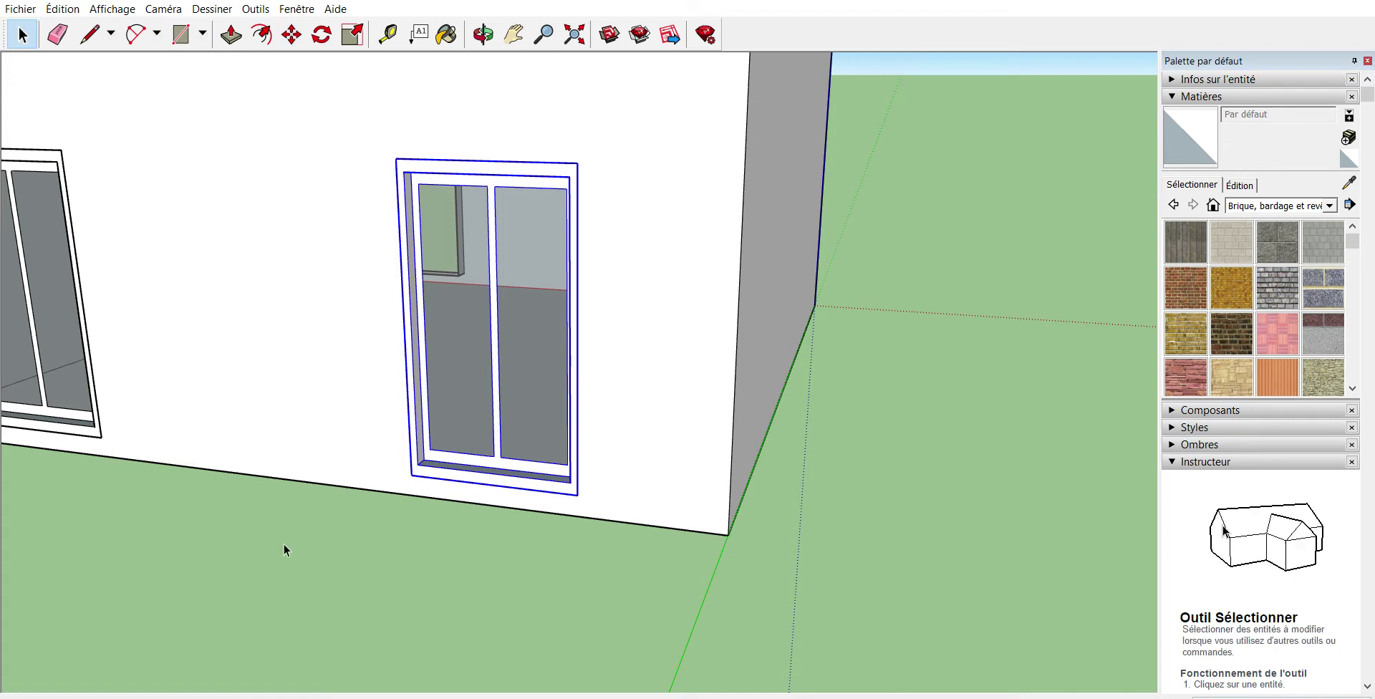
pyautogui.click(570, 34)
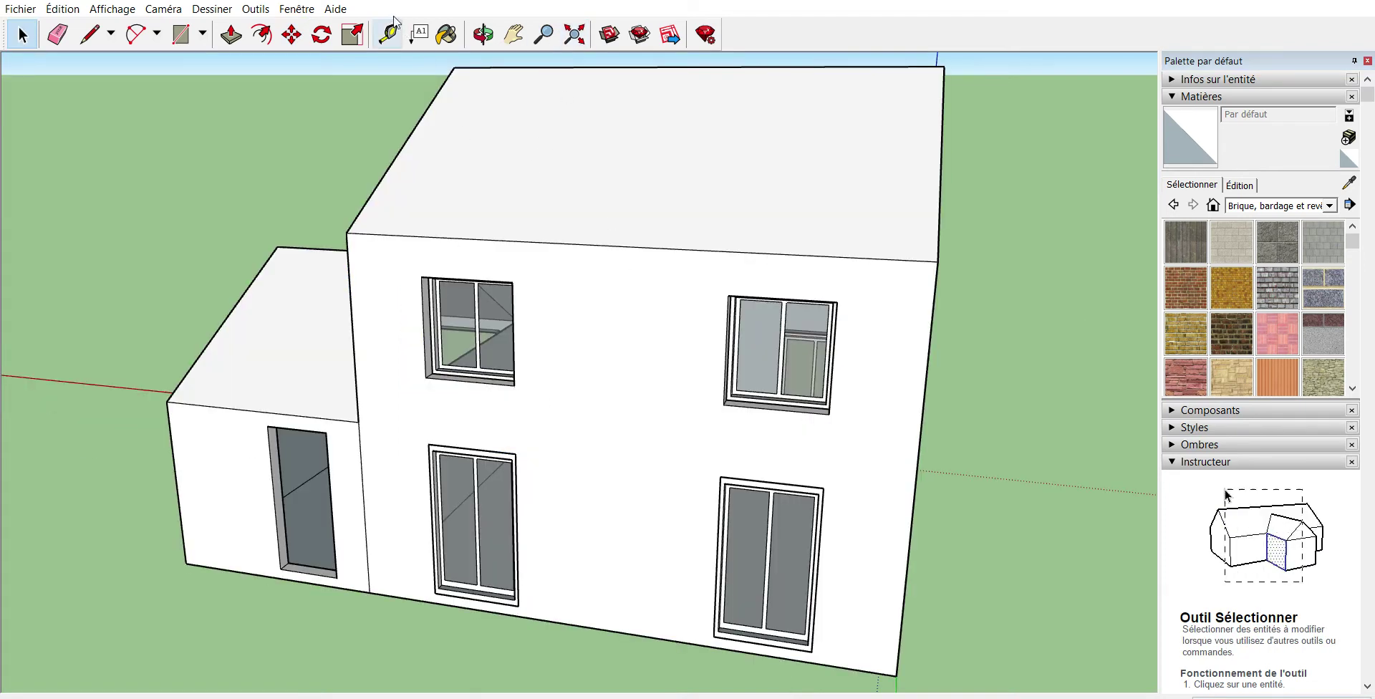
# - Orbit around to the open garage side of the house and zoom out to see it from a distance
pyautogui.click(483, 32)
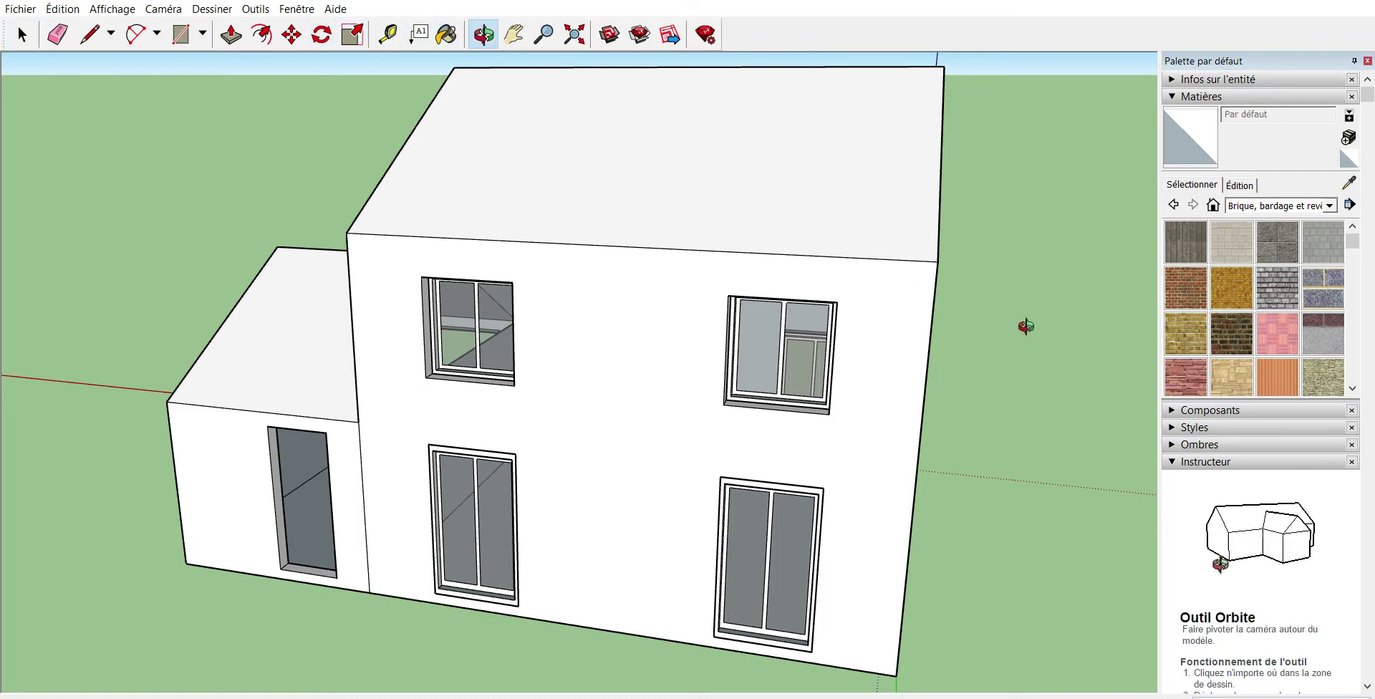
pyautogui.moveTo(1028, 408)
pyautogui.mouseDown()
pyautogui.moveTo(202, 347)
pyautogui.moveTo(659, 454)
pyautogui.moveTo(442, 290)
pyautogui.moveTo(691, 386)
pyautogui.moveTo(623, 408)
pyautogui.moveTo(541, 507)
pyautogui.mouseUp()
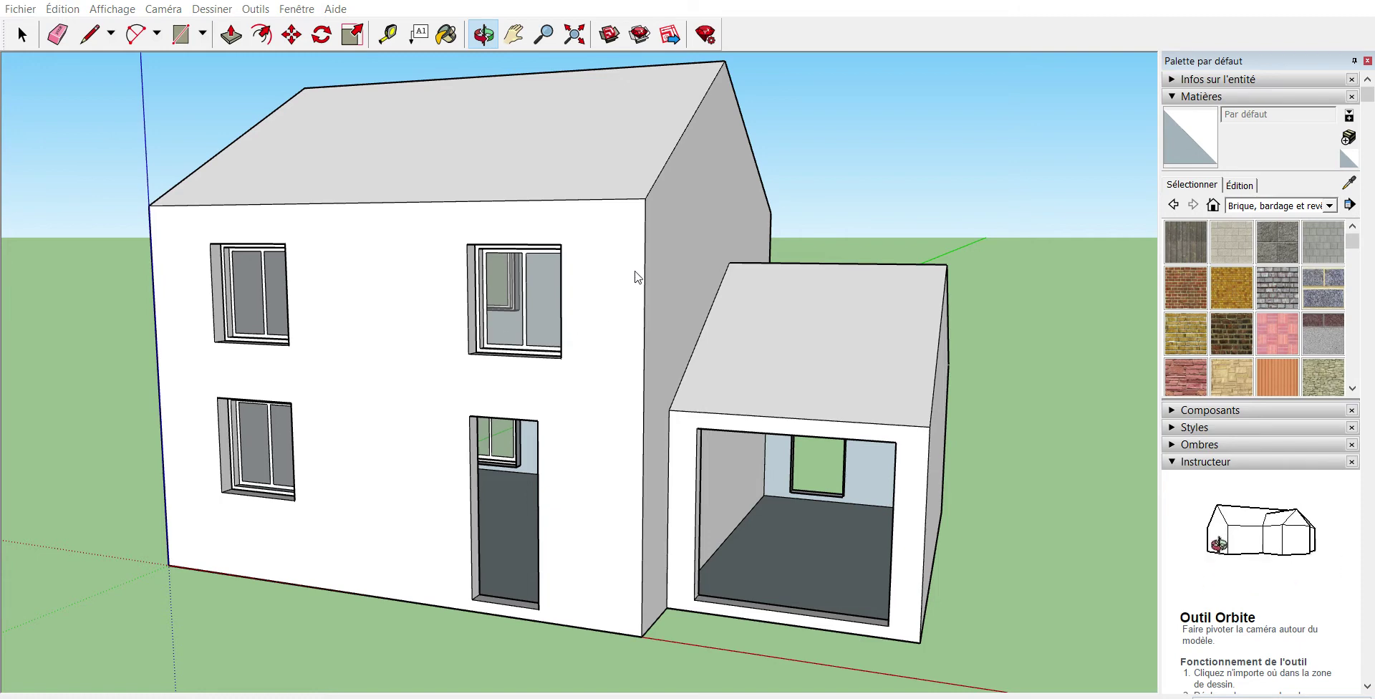
pyautogui.press('m')
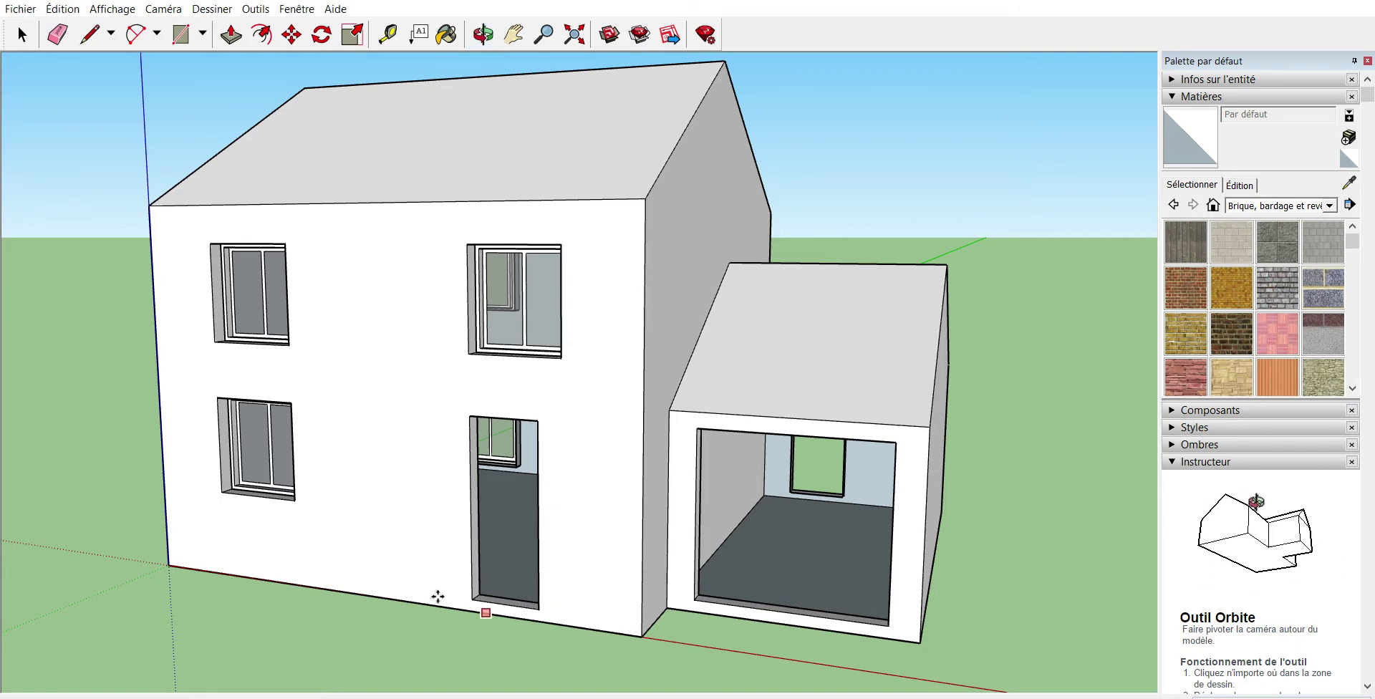
pyautogui.press('space')
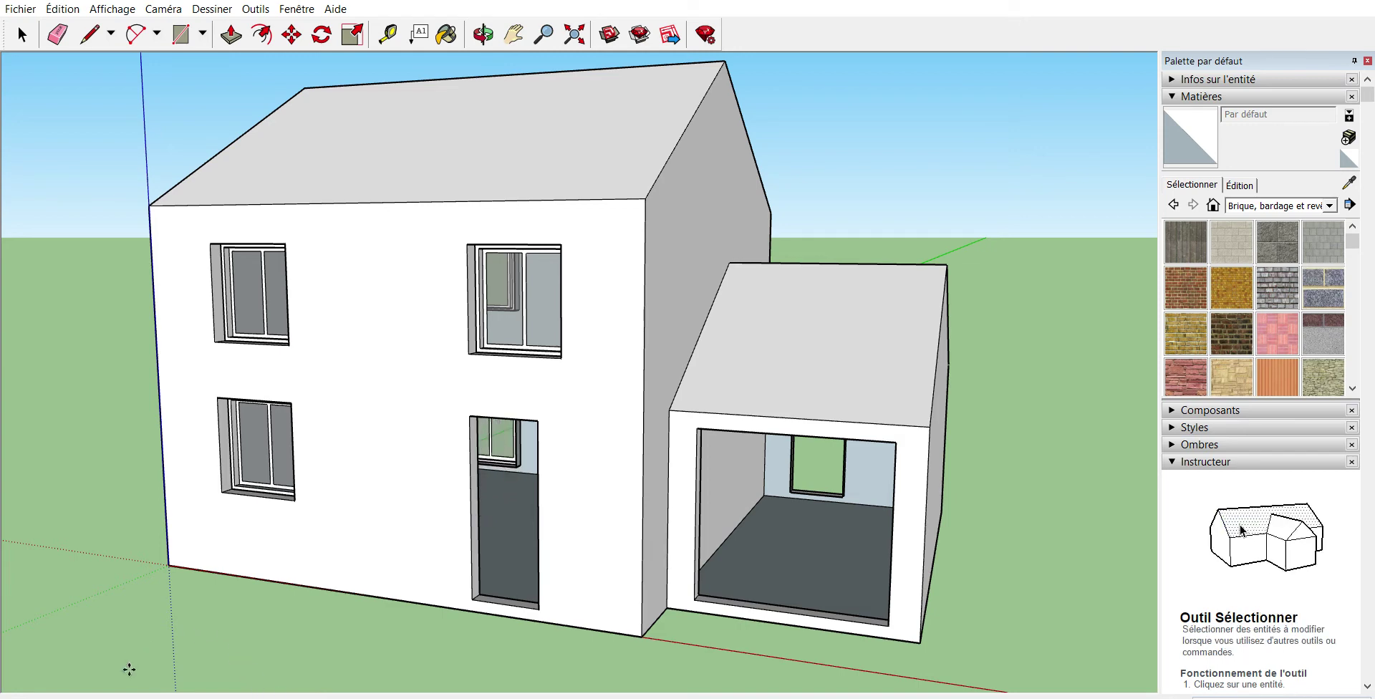
pyautogui.scroll(-2, 315, 570)
pyautogui.scroll(-2, 294, 635)
pyautogui.scroll(-1, 235, 667)
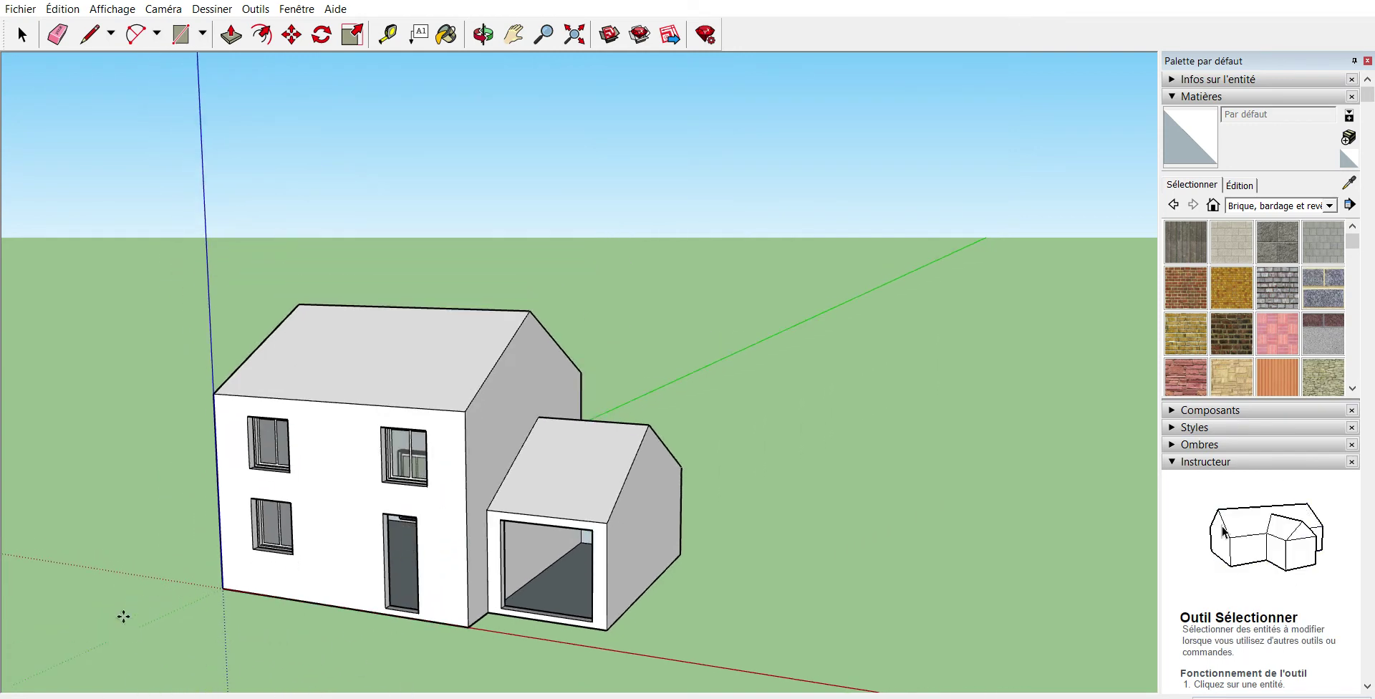
# - Move the panelled front door from beside the garage to the house entrance and begin rotating it
pyautogui.press('m')
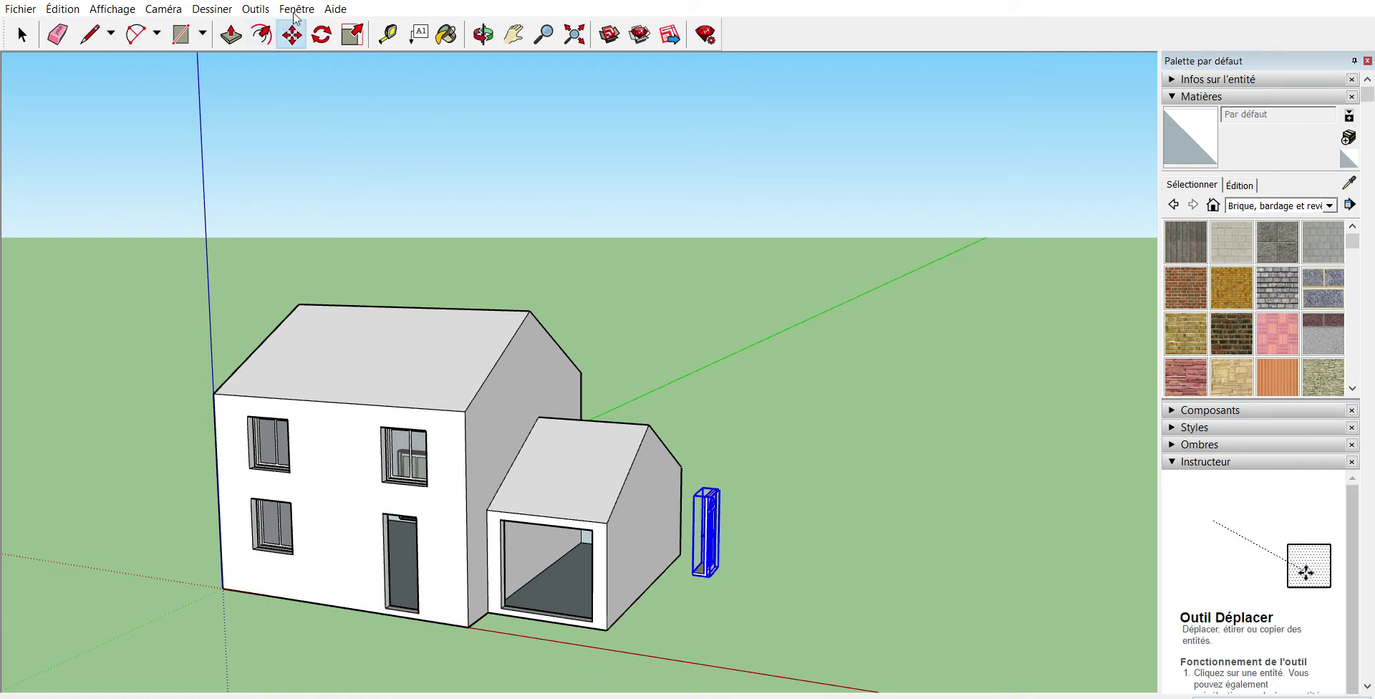
pyautogui.click(707, 574)
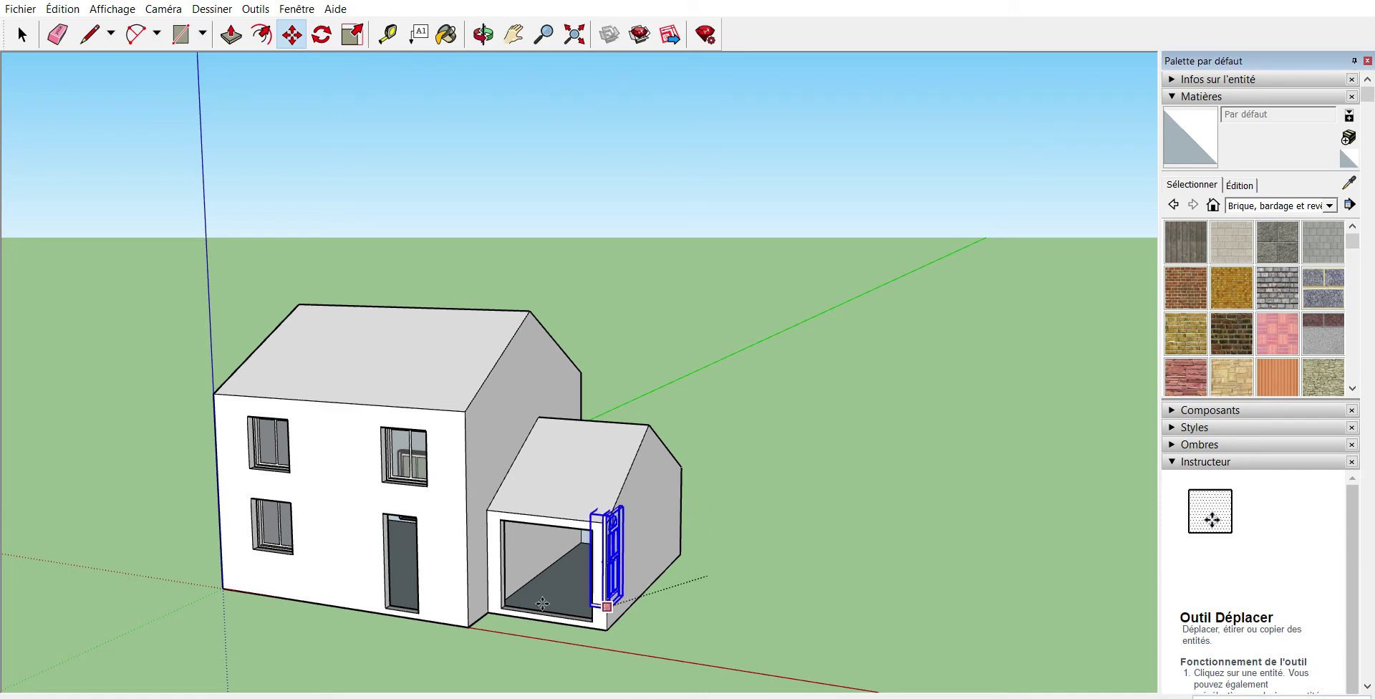
pyautogui.click(384, 639)
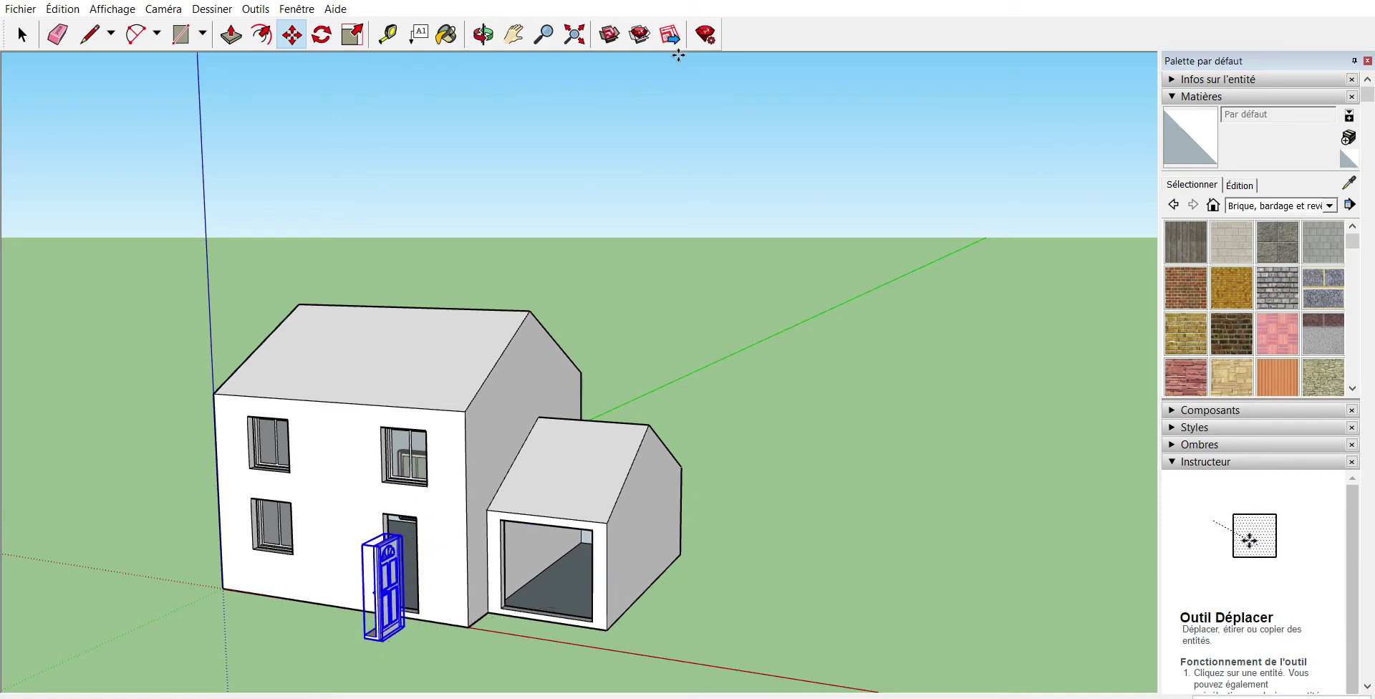
pyautogui.click(573, 34)
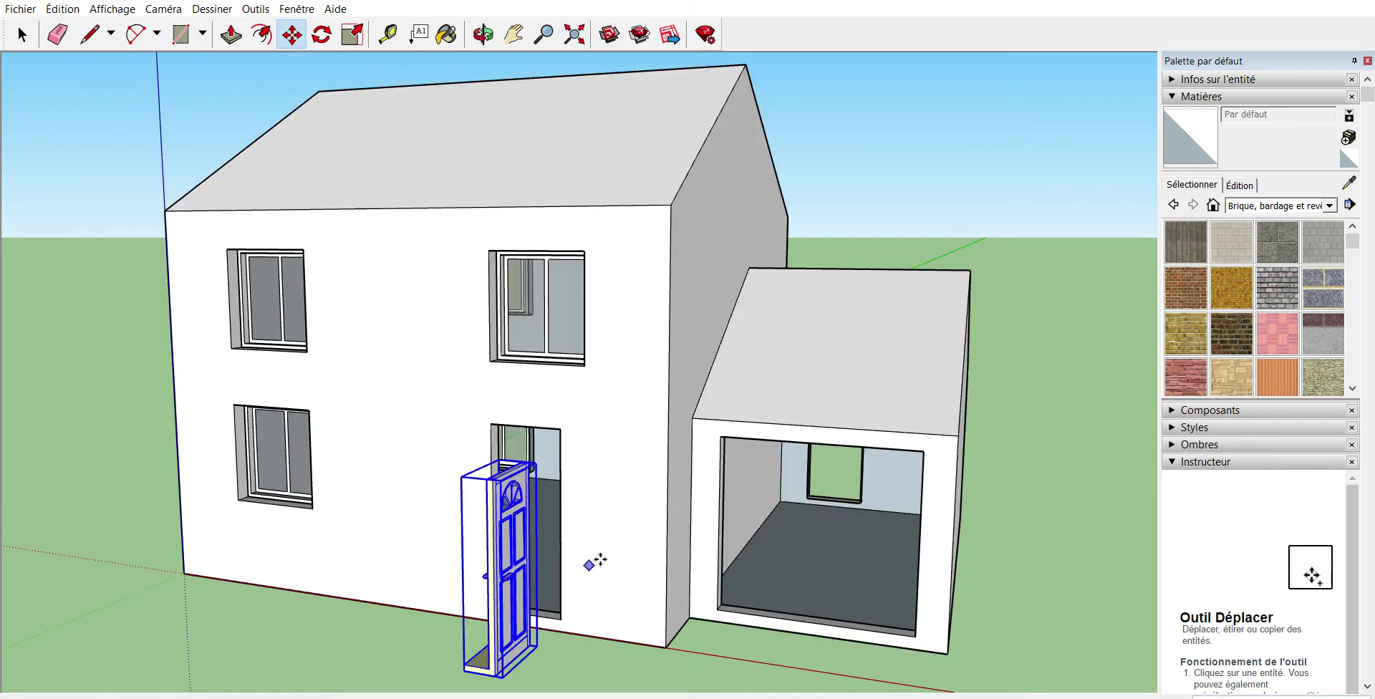
pyautogui.moveTo(598, 561); pyautogui.dragTo(567, 560, button='middle')
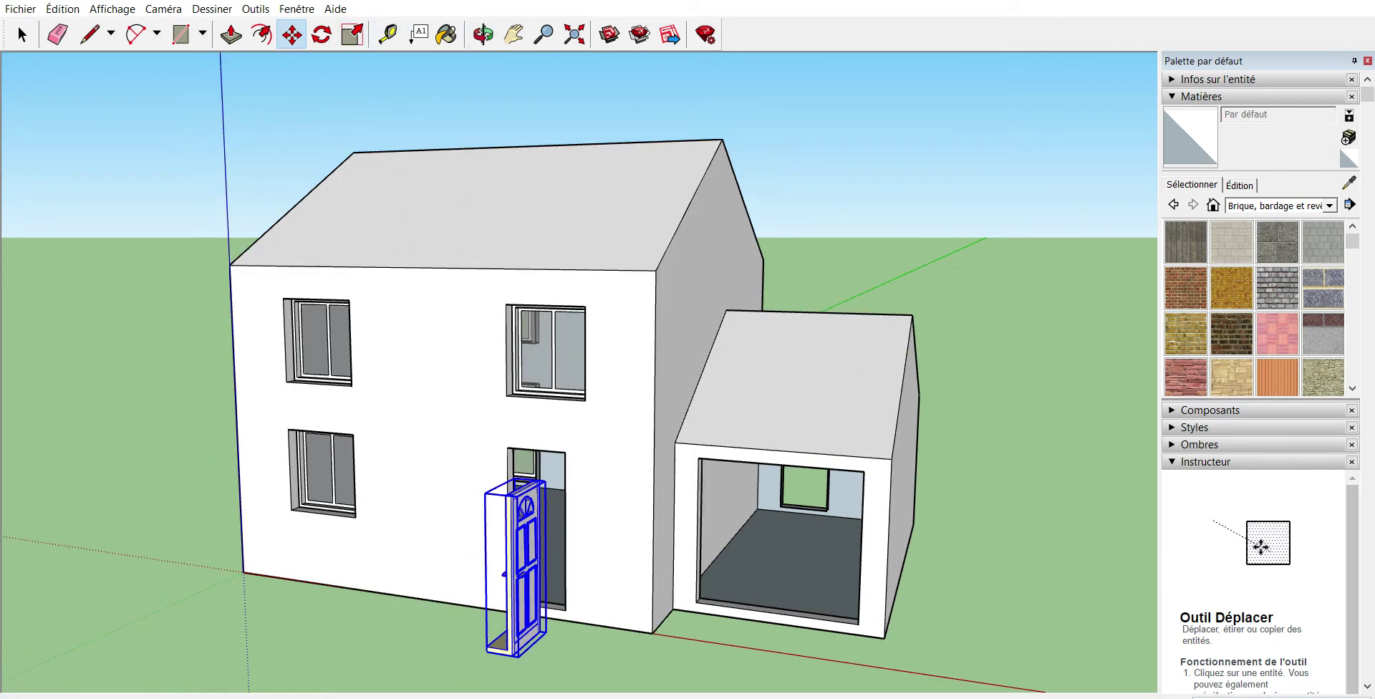
pyautogui.click(321, 33)
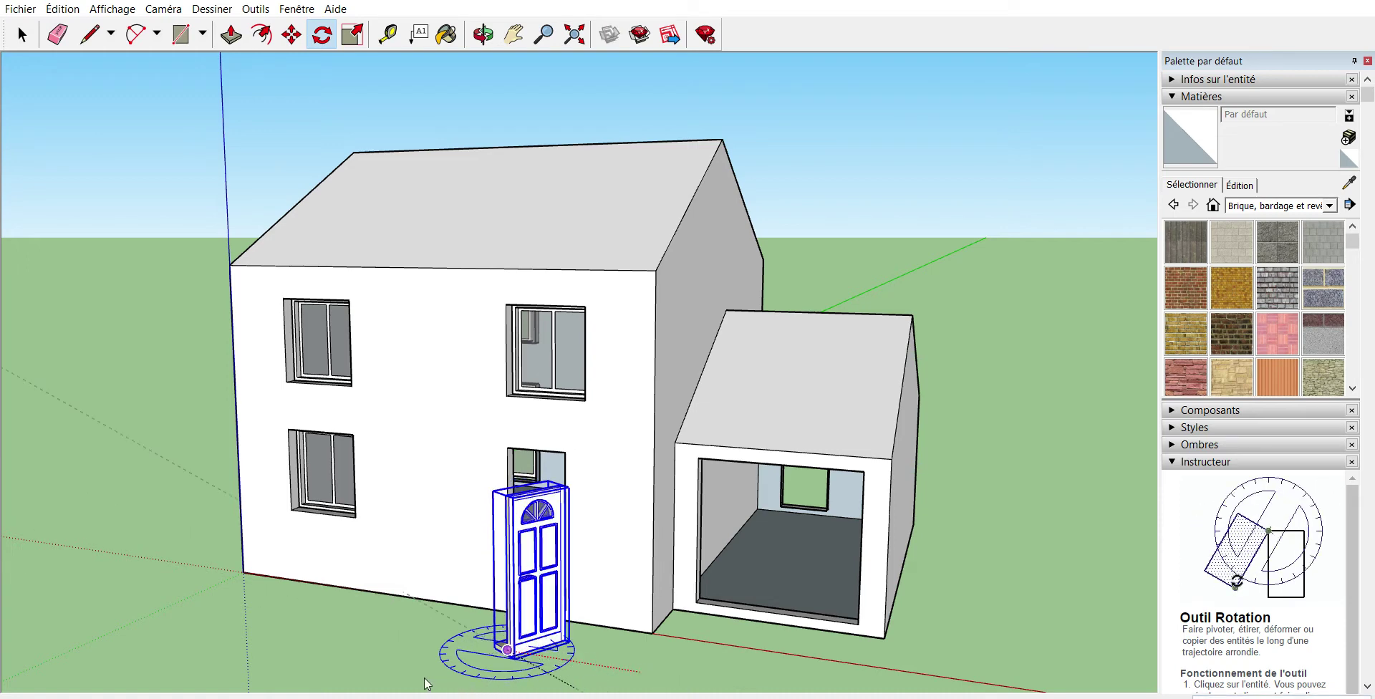
# - Complete the door's rotation to face front, then orbit and zoom to a frontal doorway view
pyautogui.click(479, 684)
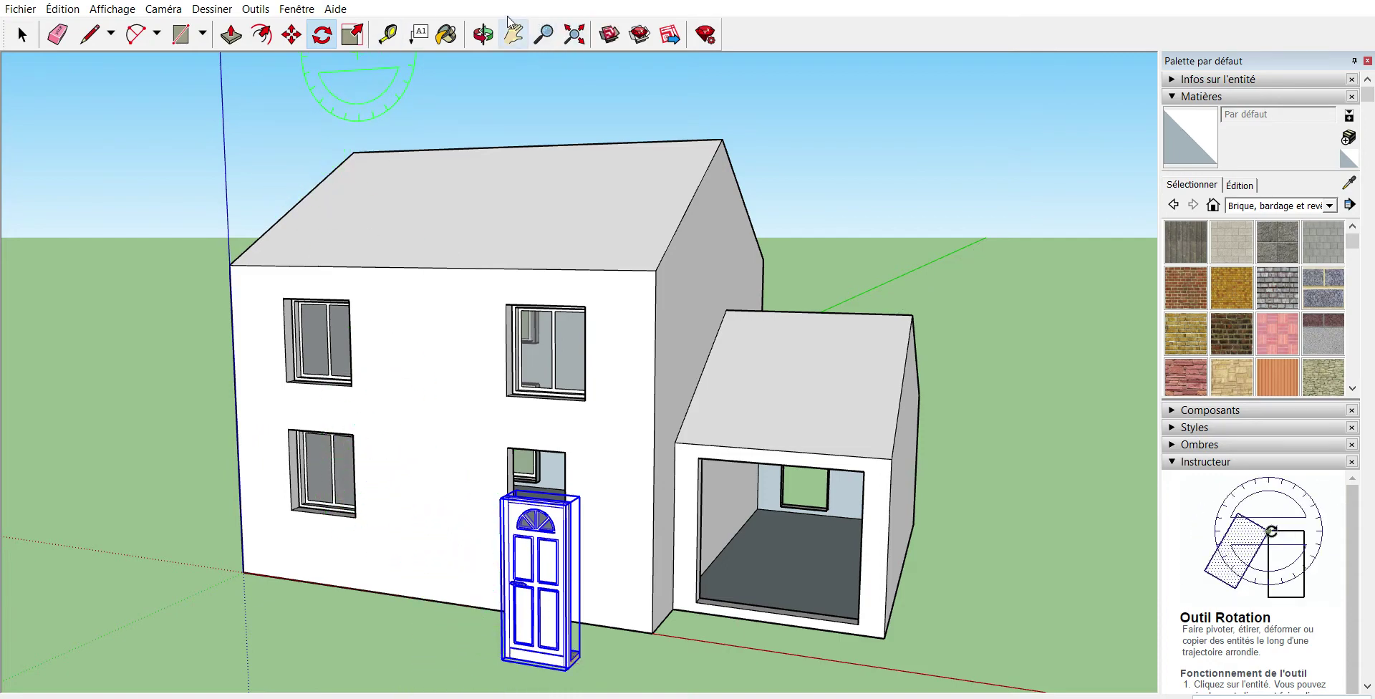
pyautogui.click(483, 34)
pyautogui.moveTo(486, 444)
pyautogui.mouseDown()
pyautogui.moveTo(781, 554)
pyautogui.moveTo(656, 426)
pyautogui.moveTo(451, 144)
pyautogui.moveTo(531, 138)
pyautogui.moveTo(563, 199)
pyautogui.moveTo(583, 511)
pyautogui.mouseUp()
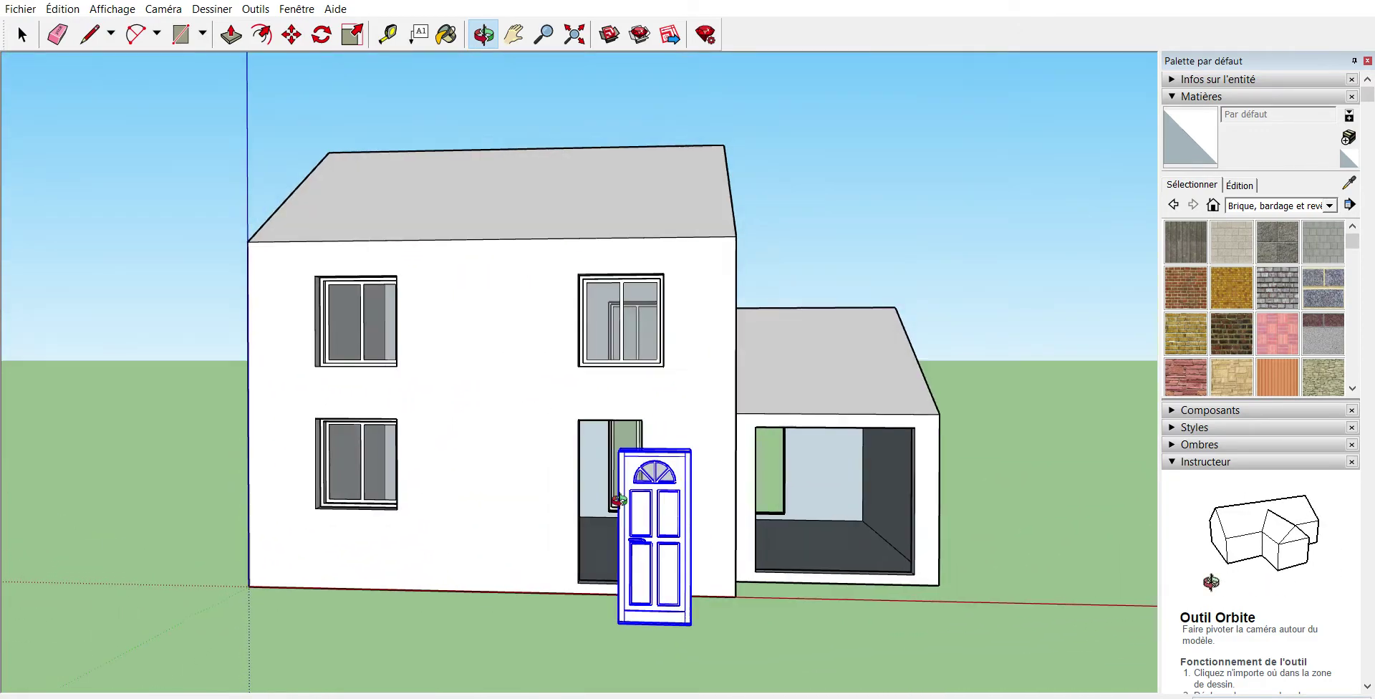
pyautogui.moveTo(514, 400)
pyautogui.mouseDown()
pyautogui.moveTo(595, 539)
pyautogui.moveTo(537, 543)
pyautogui.moveTo(520, 449)
pyautogui.mouseUp()
pyautogui.scroll(2, 523, 479)
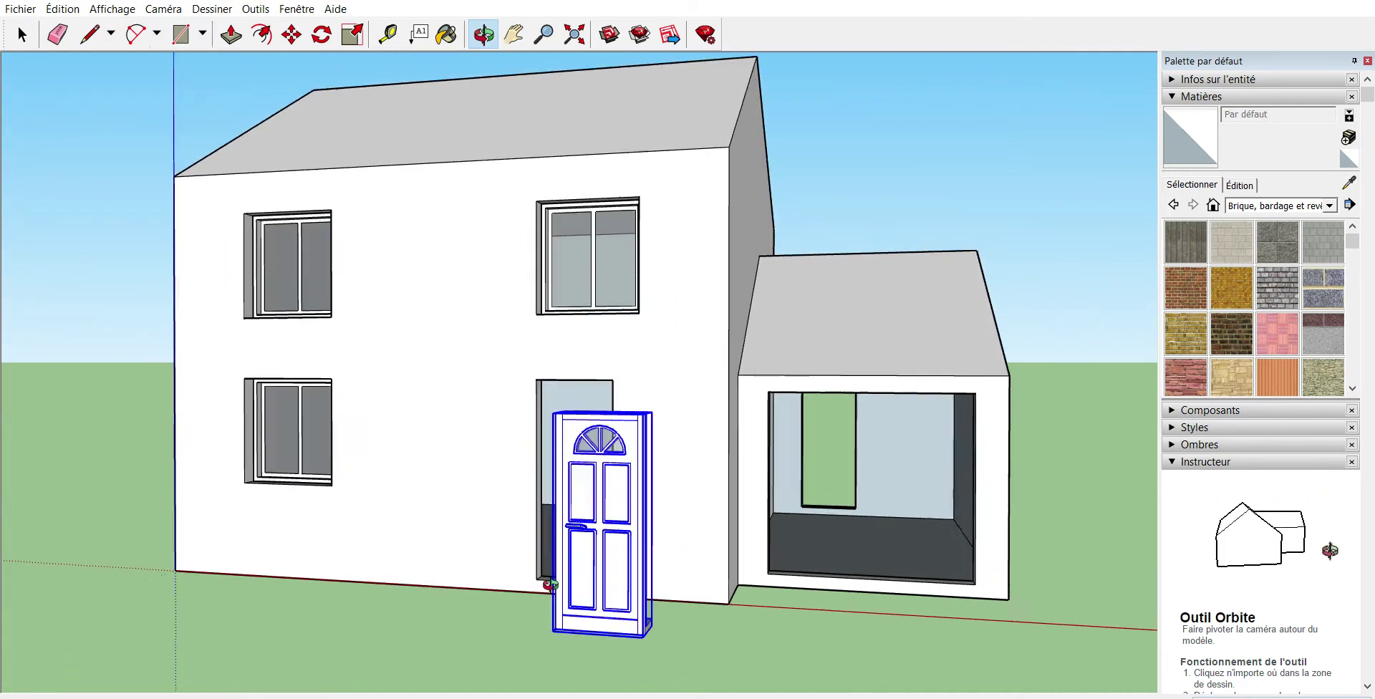
pyautogui.scroll(3, 523, 480)
# - Snap the door's bottom-left corner into the wall opening, nudge it into line, and check it
pyautogui.click(292, 34)
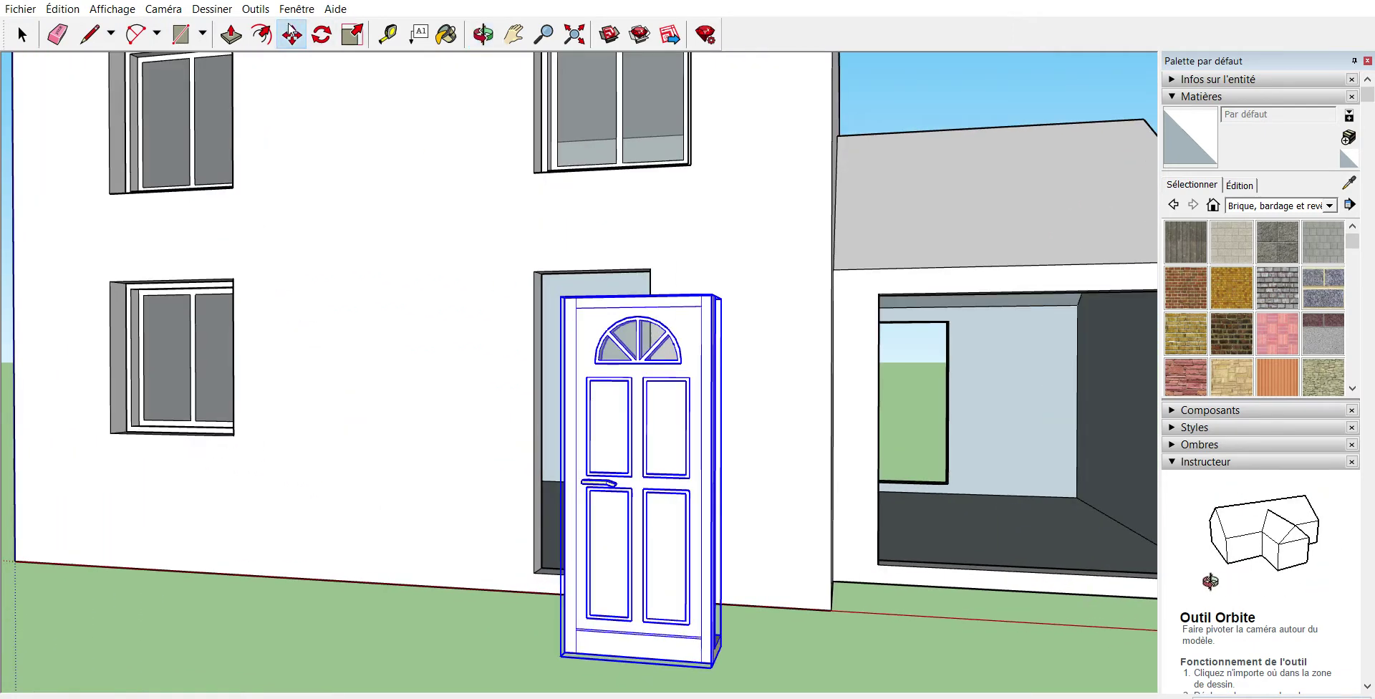
pyautogui.click(566, 651)
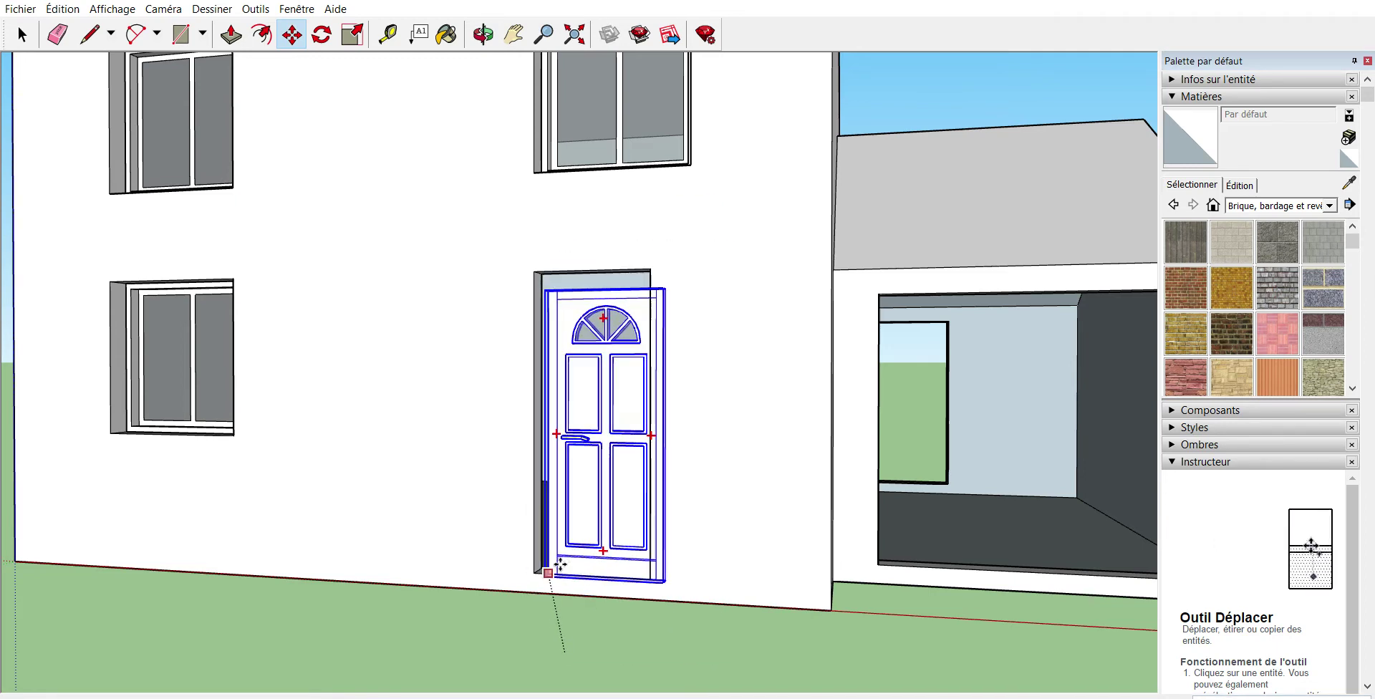
pyautogui.click(560, 564)
pyautogui.scroll(3, 556, 583)
pyautogui.scroll(2, 556, 585)
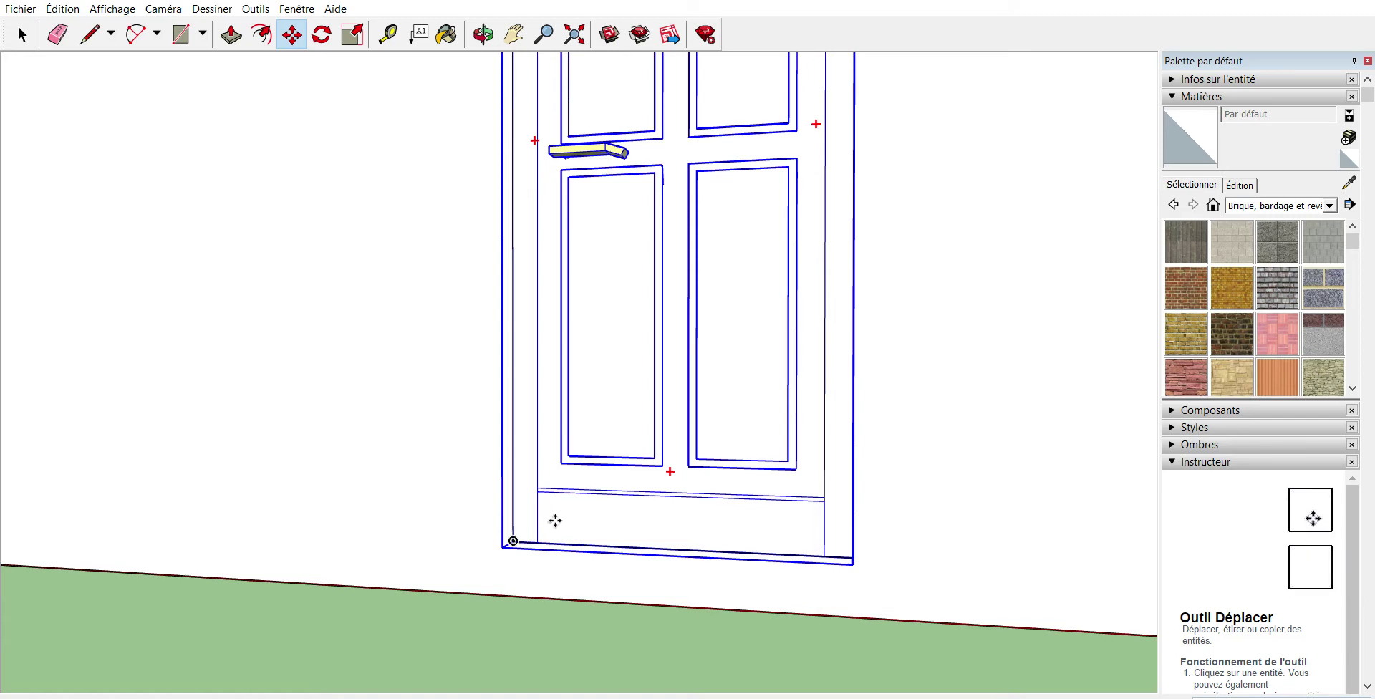
pyautogui.click(517, 539)
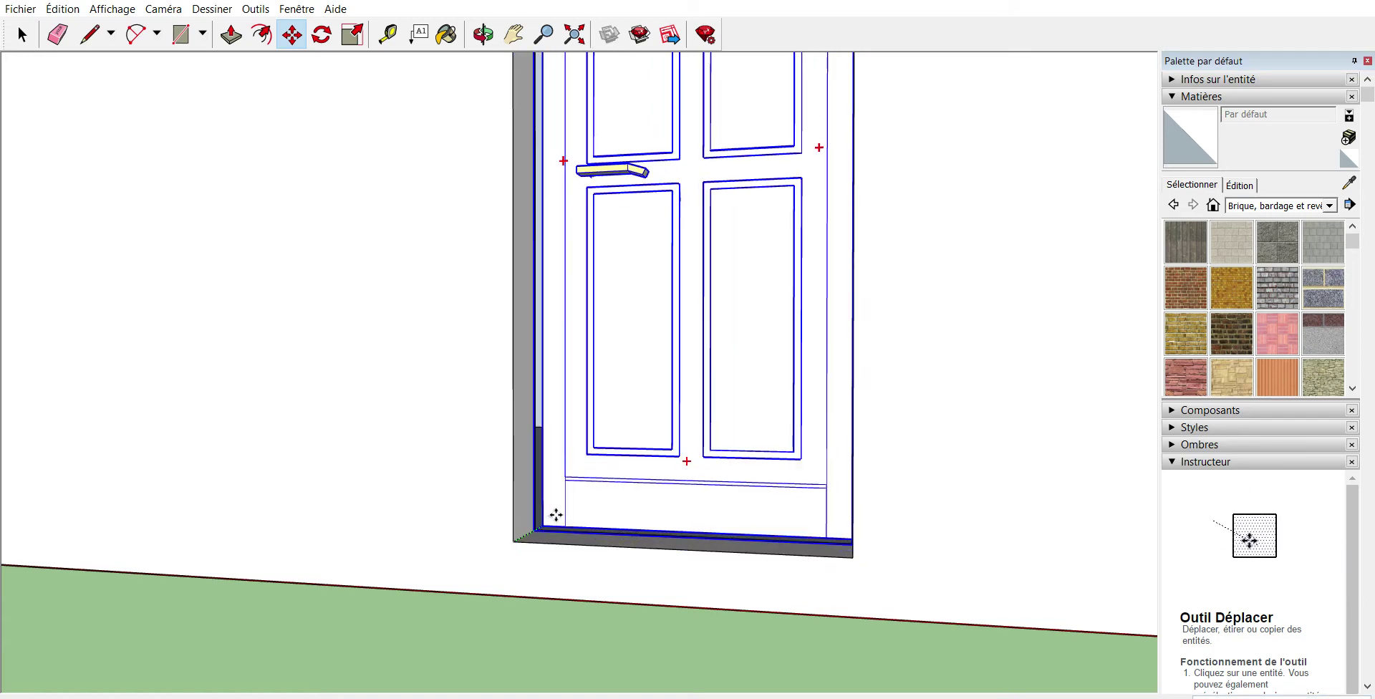
pyautogui.scroll(-2, 644, 288)
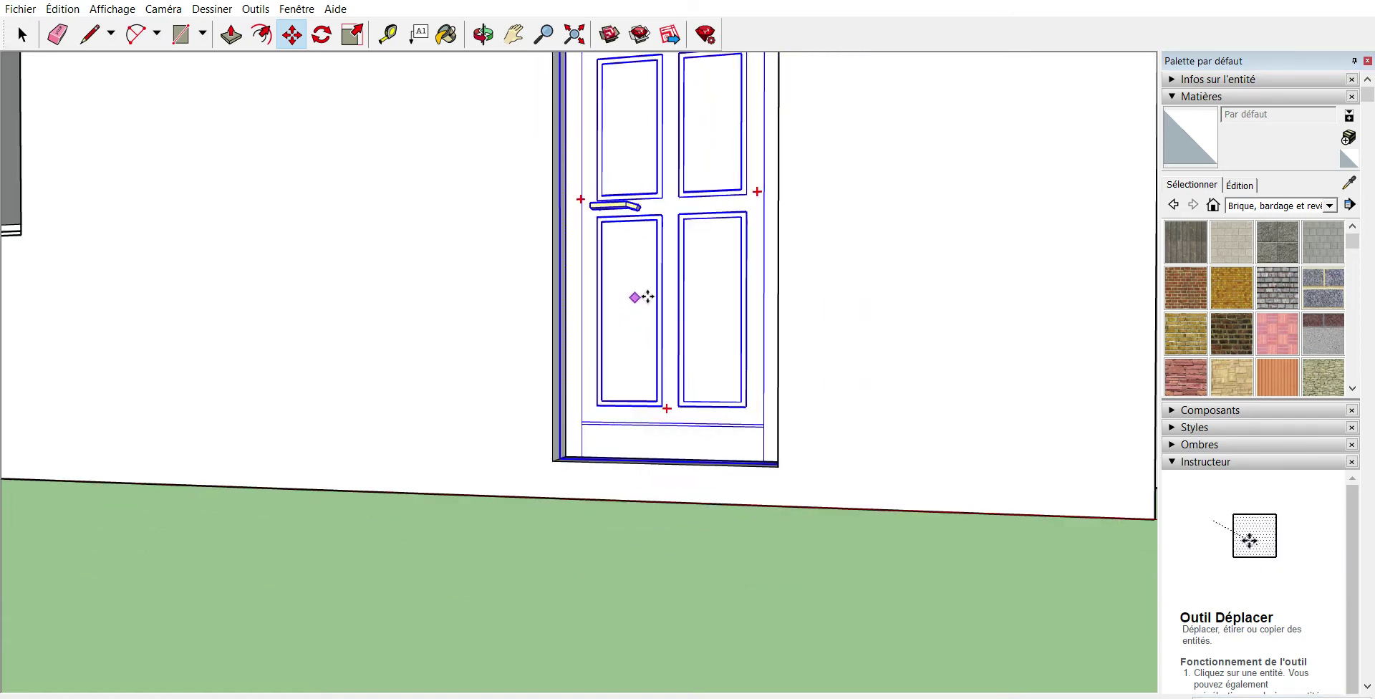
pyautogui.scroll(-2, 645, 297)
pyautogui.click(483, 33)
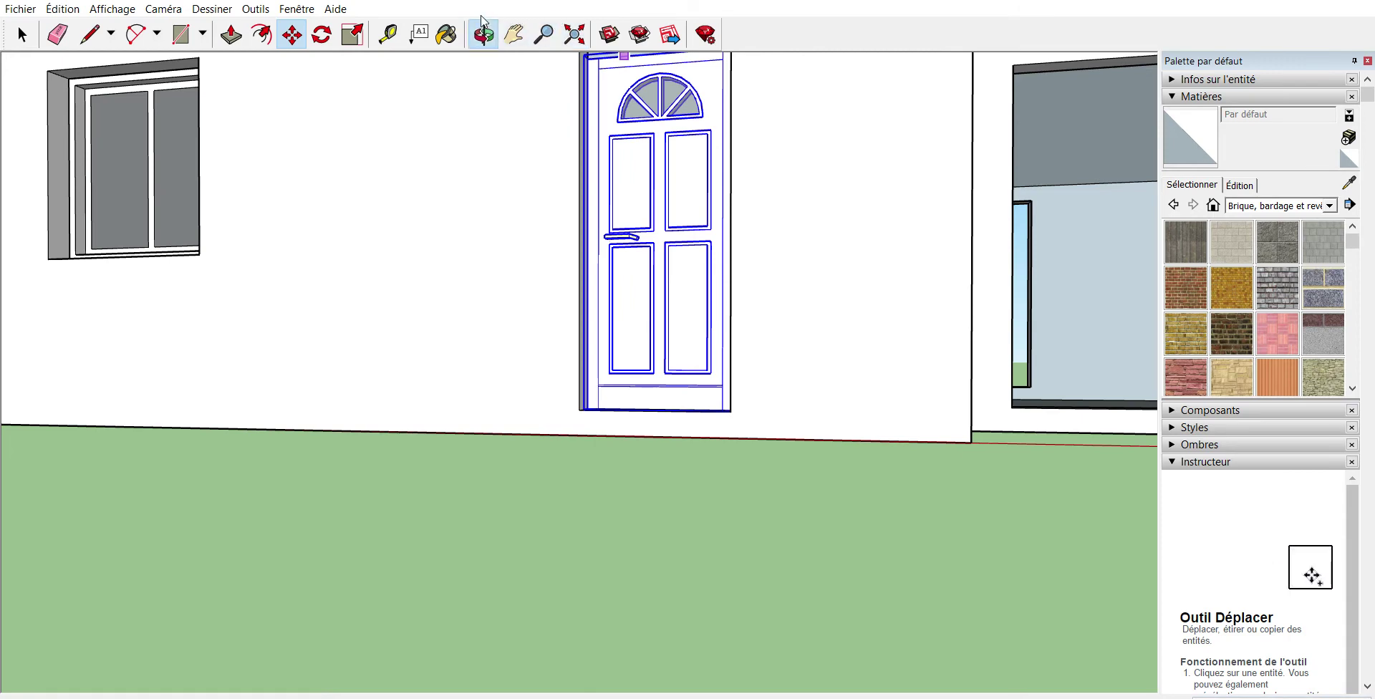
pyautogui.moveTo(716, 308)
pyautogui.mouseDown()
pyautogui.moveTo(552, 248)
pyautogui.moveTo(591, 246)
pyautogui.mouseUp()
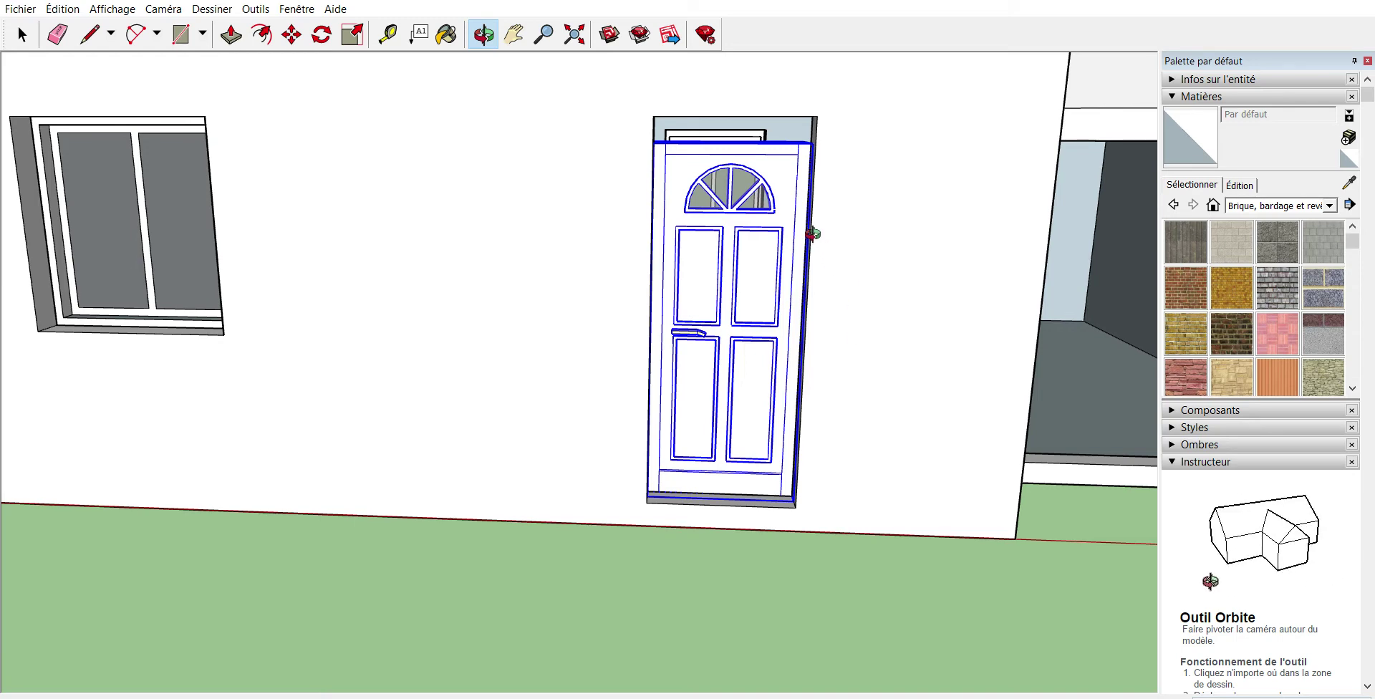
pyautogui.moveTo(849, 253); pyautogui.dragTo(847, 226)
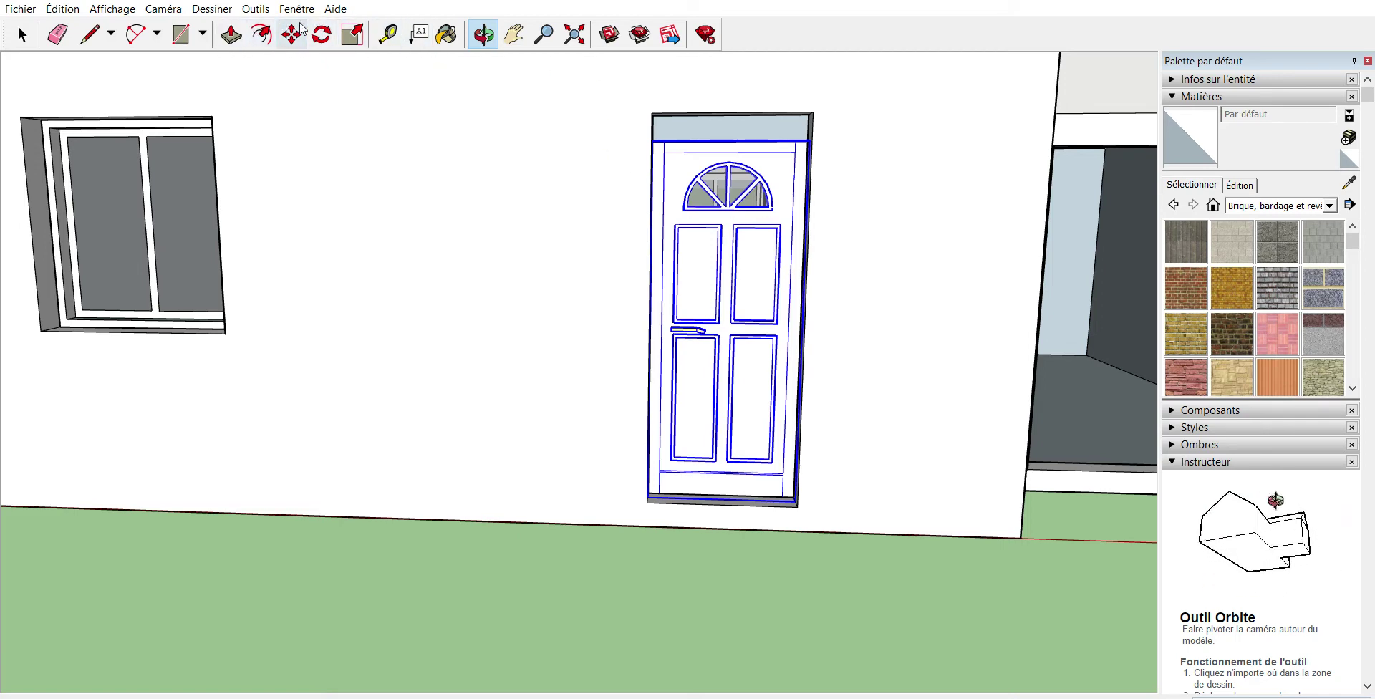
# - Stretch the door with the Scale grips until it fills the doorway's full height and width
pyautogui.click(352, 34)
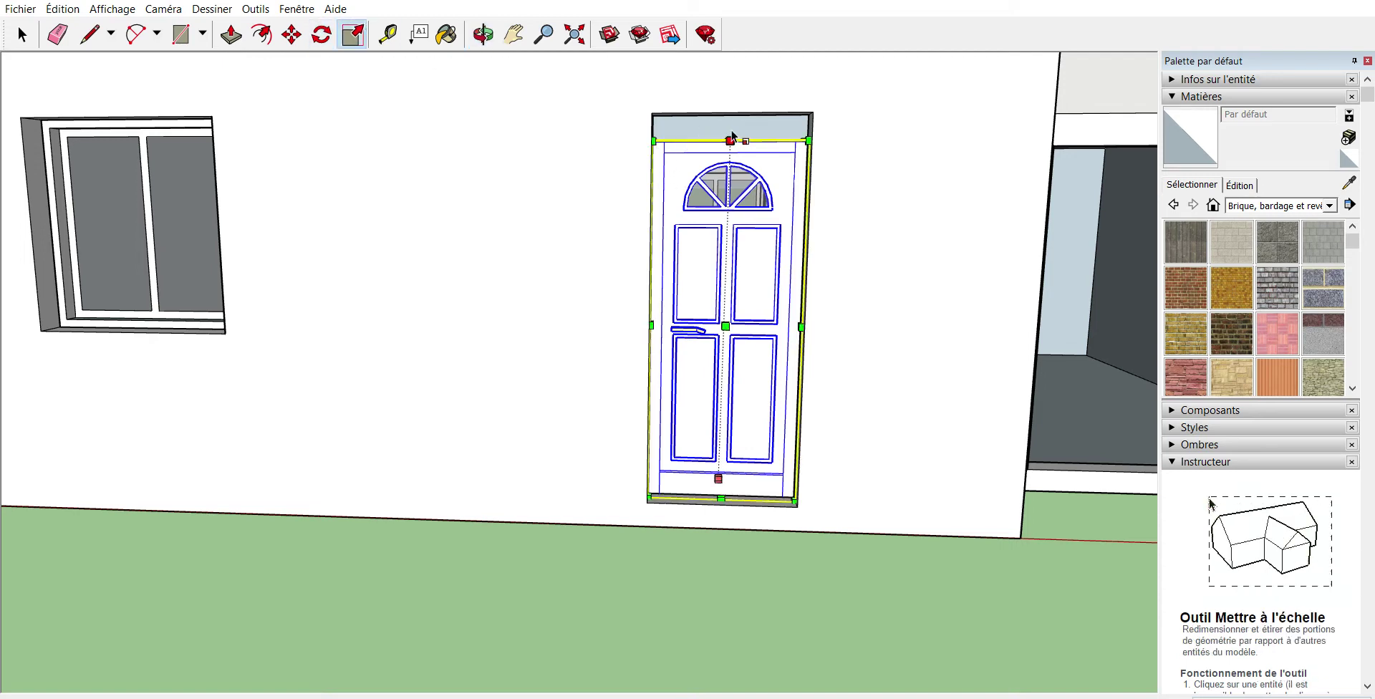
pyautogui.moveTo(735, 132); pyautogui.dragTo(761, 284)
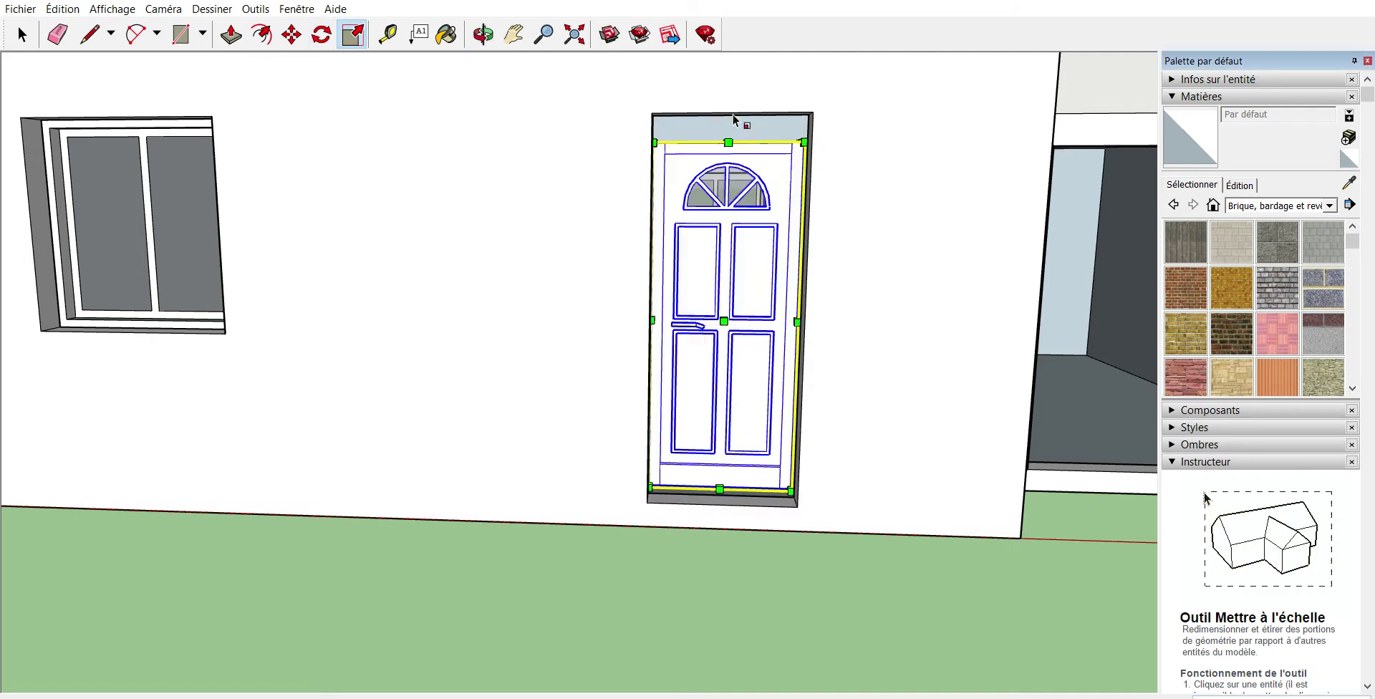
pyautogui.hotkey('ctrl', 'z')
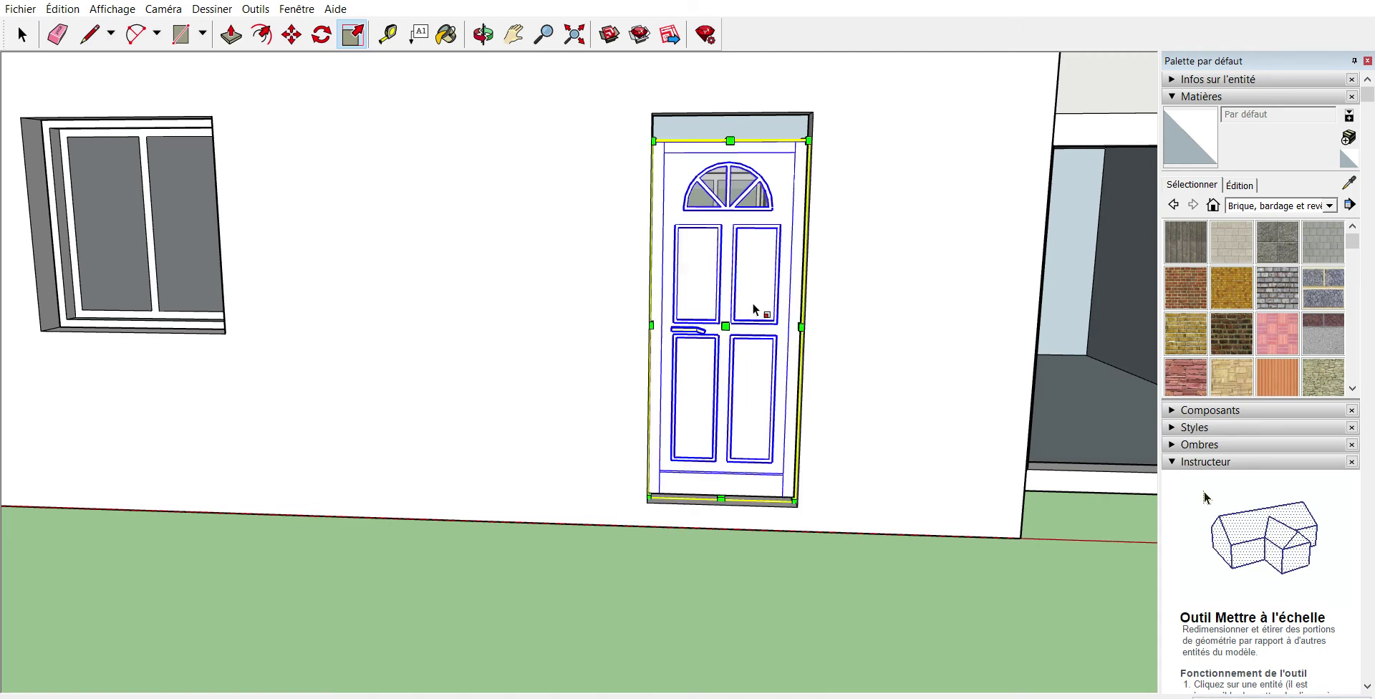
pyautogui.click(483, 34)
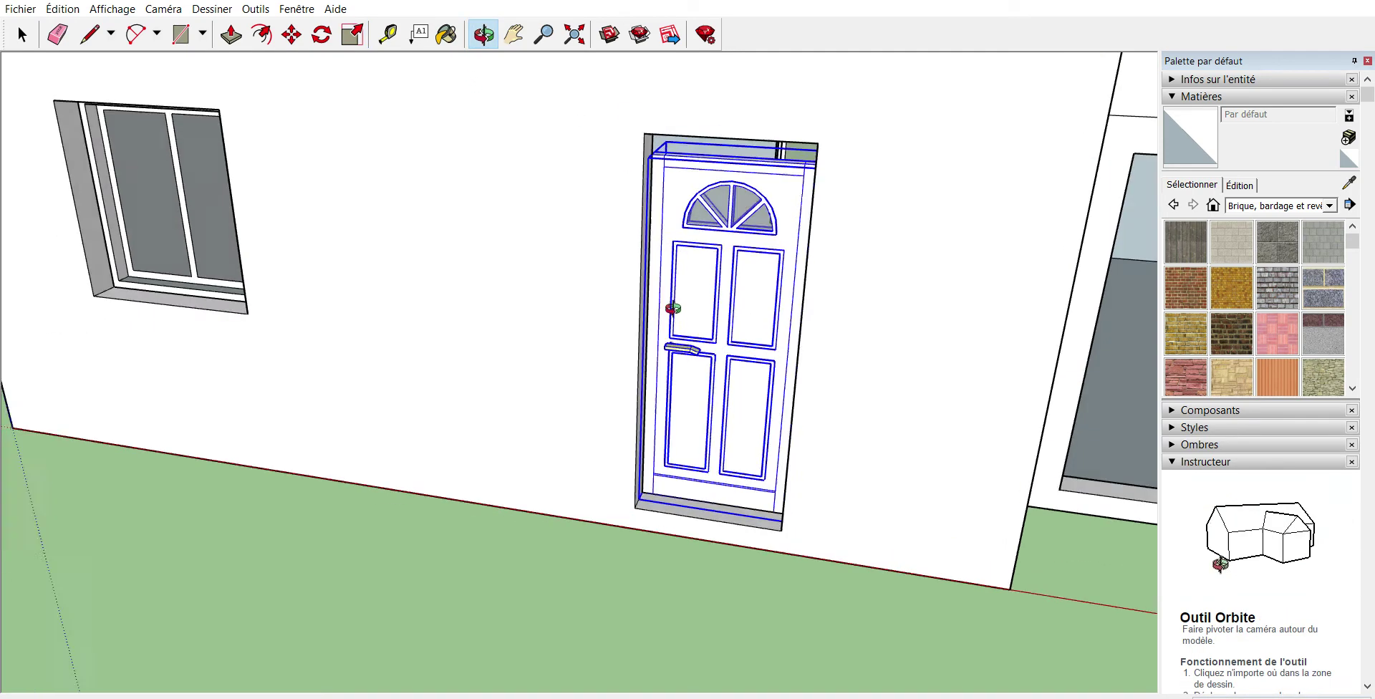
pyautogui.moveTo(530, 236); pyautogui.dragTo(600, 315)
pyautogui.click(352, 34)
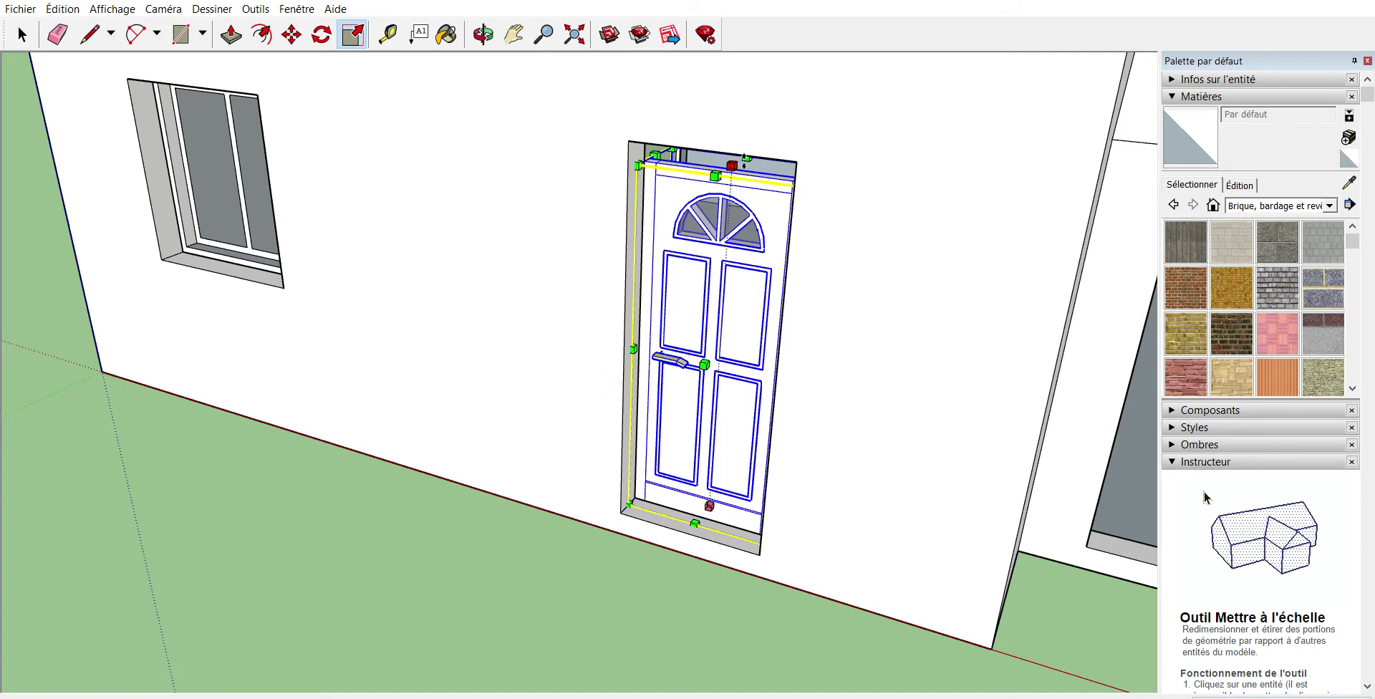
pyautogui.moveTo(745, 158)
pyautogui.mouseDown()
pyautogui.moveTo(676, 234)
pyautogui.moveTo(629, 221)
pyautogui.moveTo(666, 146)
pyautogui.moveTo(691, 249)
pyautogui.mouseUp()
pyautogui.click(484, 34)
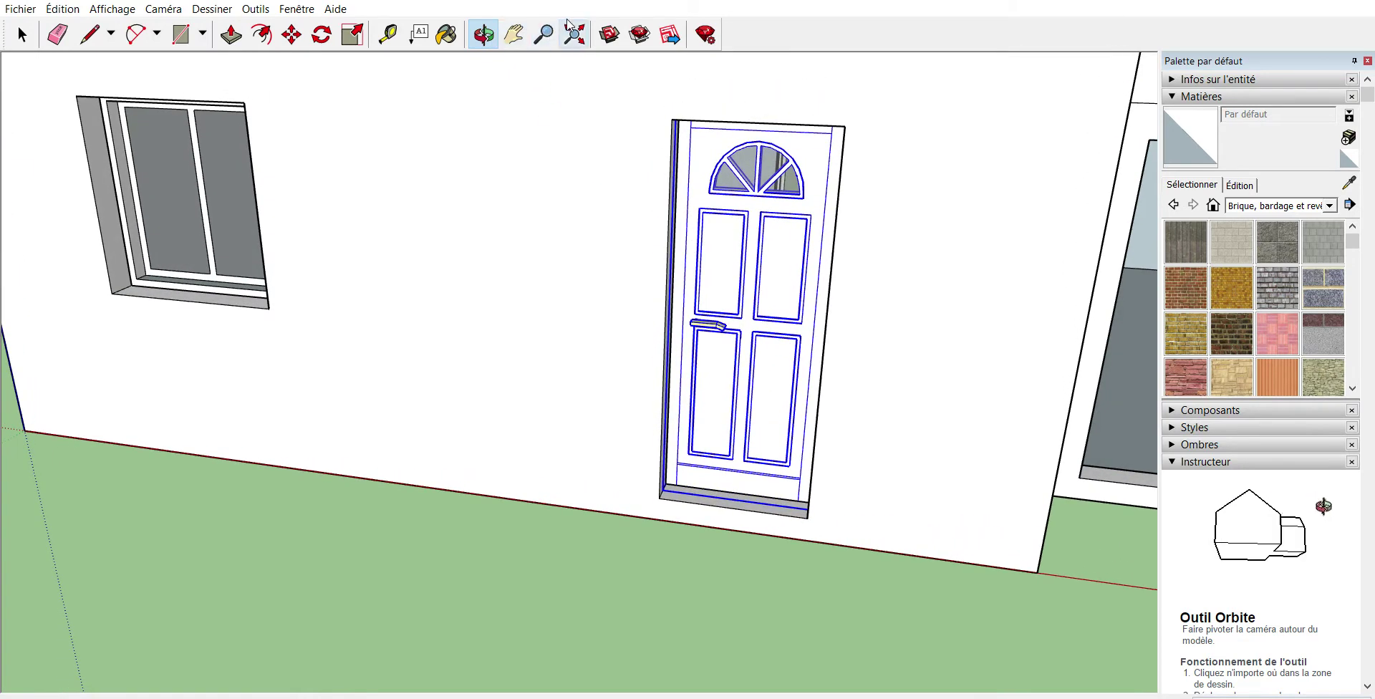
# - Deselect the front door and orbit to a front view of the whole house
pyautogui.click(21, 35)
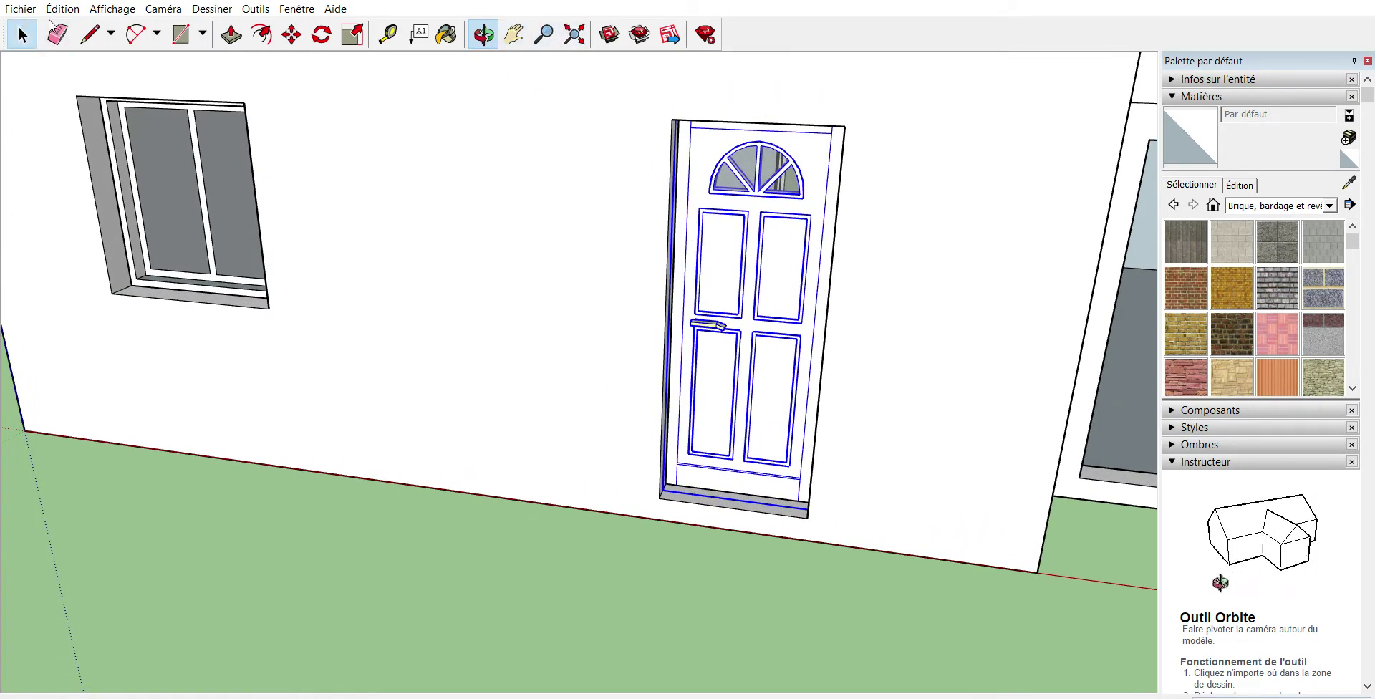
pyautogui.click(573, 34)
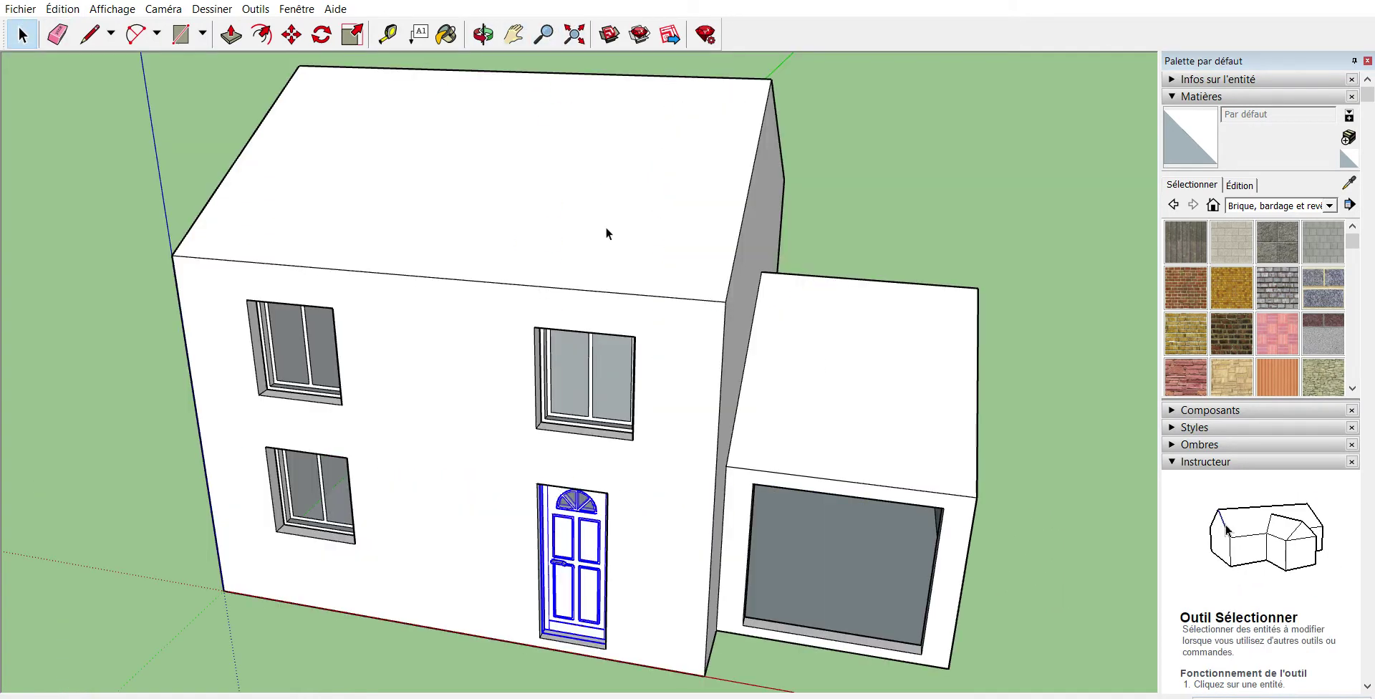
pyautogui.click(375, 554)
pyautogui.click(483, 35)
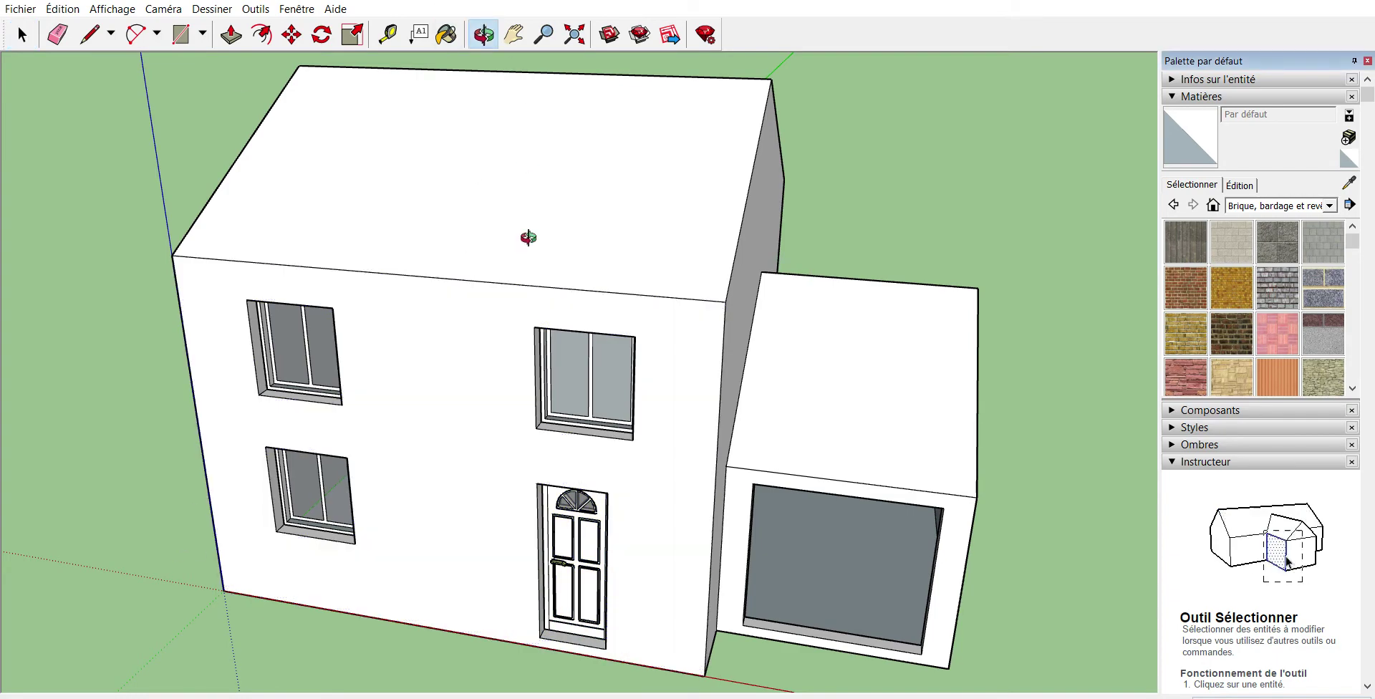
pyautogui.moveTo(522, 147)
pyautogui.mouseDown()
pyautogui.moveTo(639, 135)
pyautogui.moveTo(633, 196)
pyautogui.moveTo(568, 101)
pyautogui.moveTo(509, 122)
pyautogui.moveTo(463, 117)
pyautogui.mouseUp()
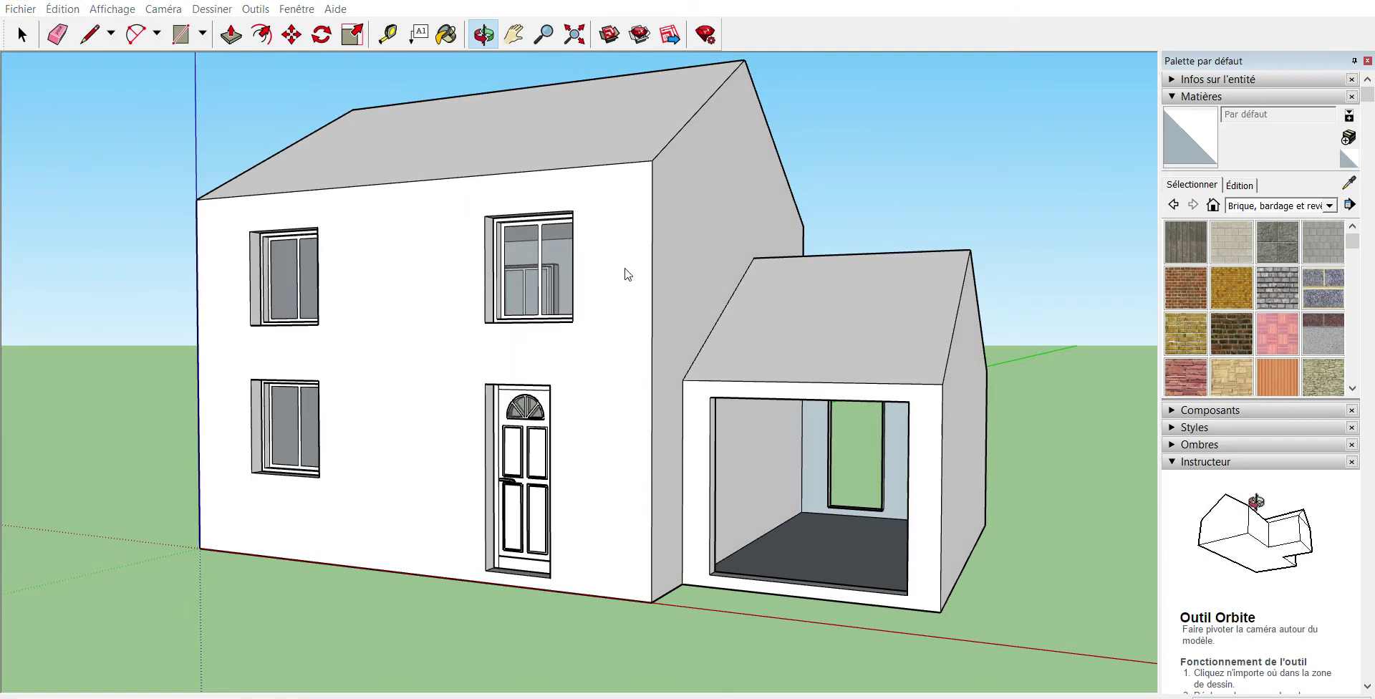
# - Drag the black panelled garage door into the garage opening
pyautogui.moveTo(932, 496); pyautogui.dragTo(734, 571)
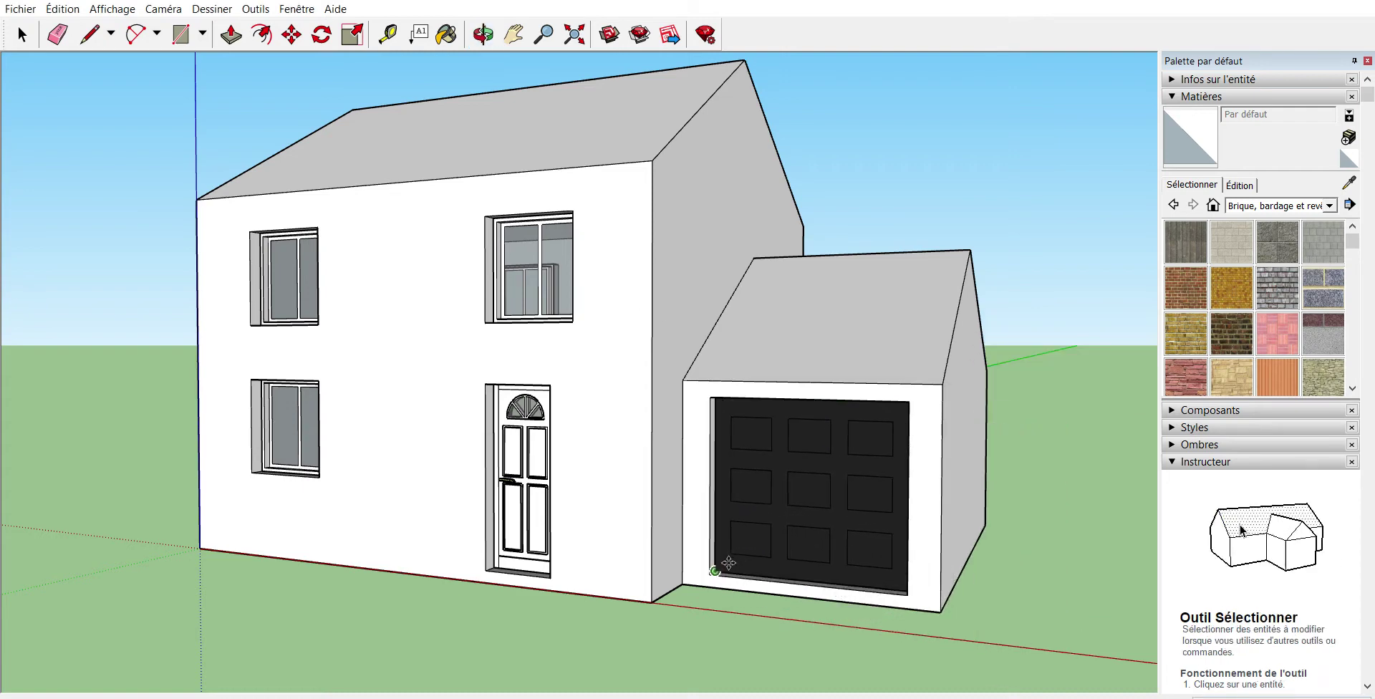
pyautogui.scroll(2, 734, 570)
pyautogui.scroll(2, 749, 576)
pyautogui.scroll(2, 759, 565)
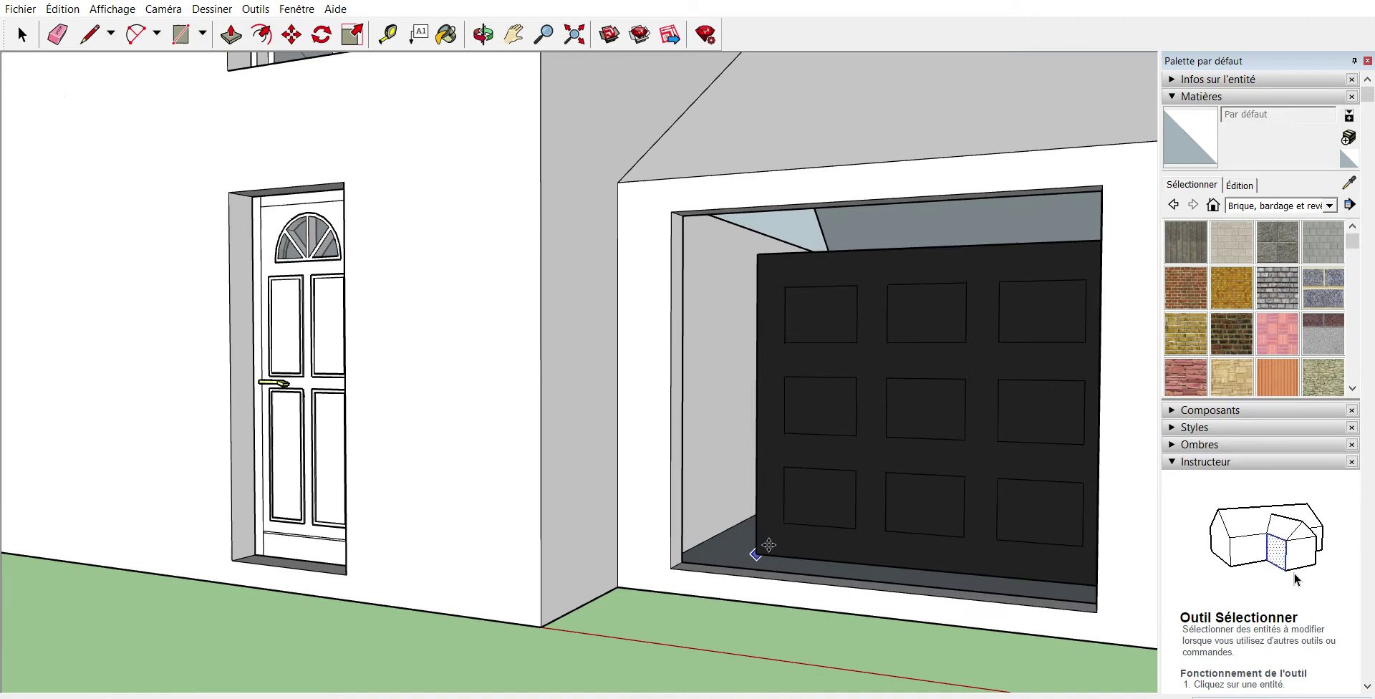
# - Deselect the garage door and orbit in close to view it from inside the garage
pyautogui.click(701, 552)
pyautogui.press('m')
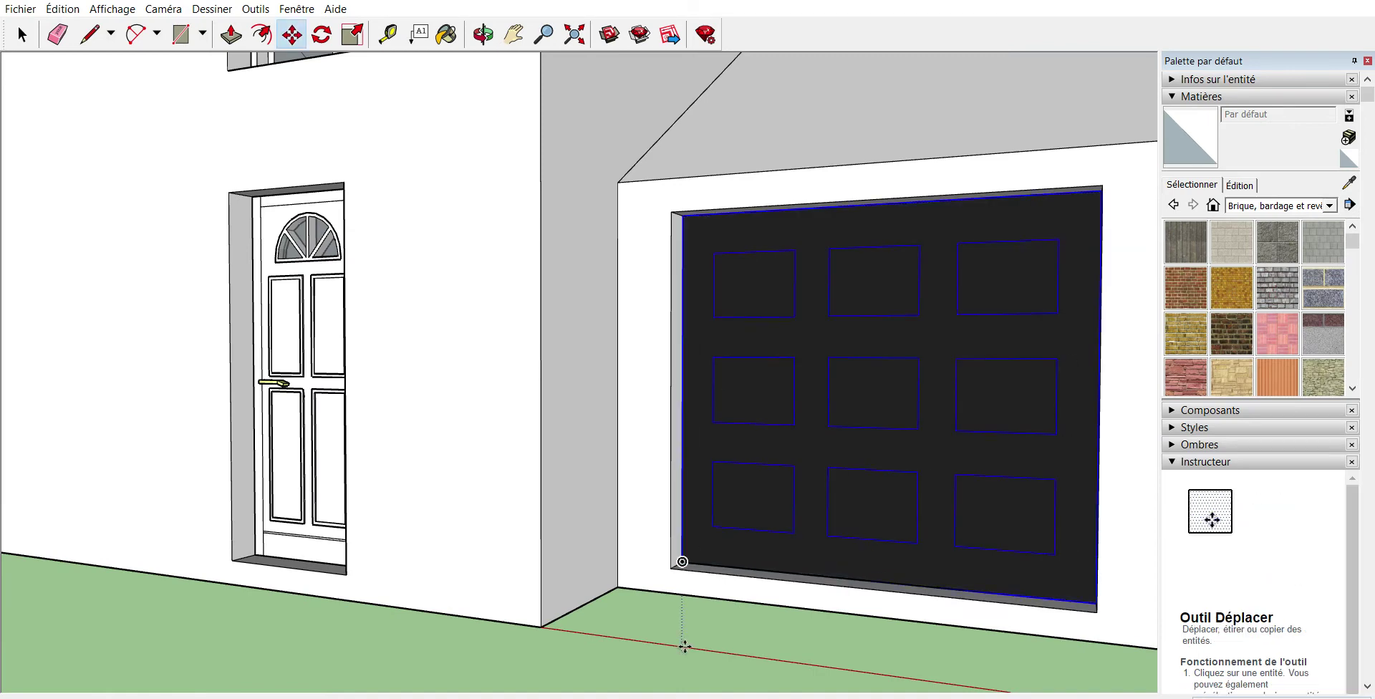
pyautogui.press('space')
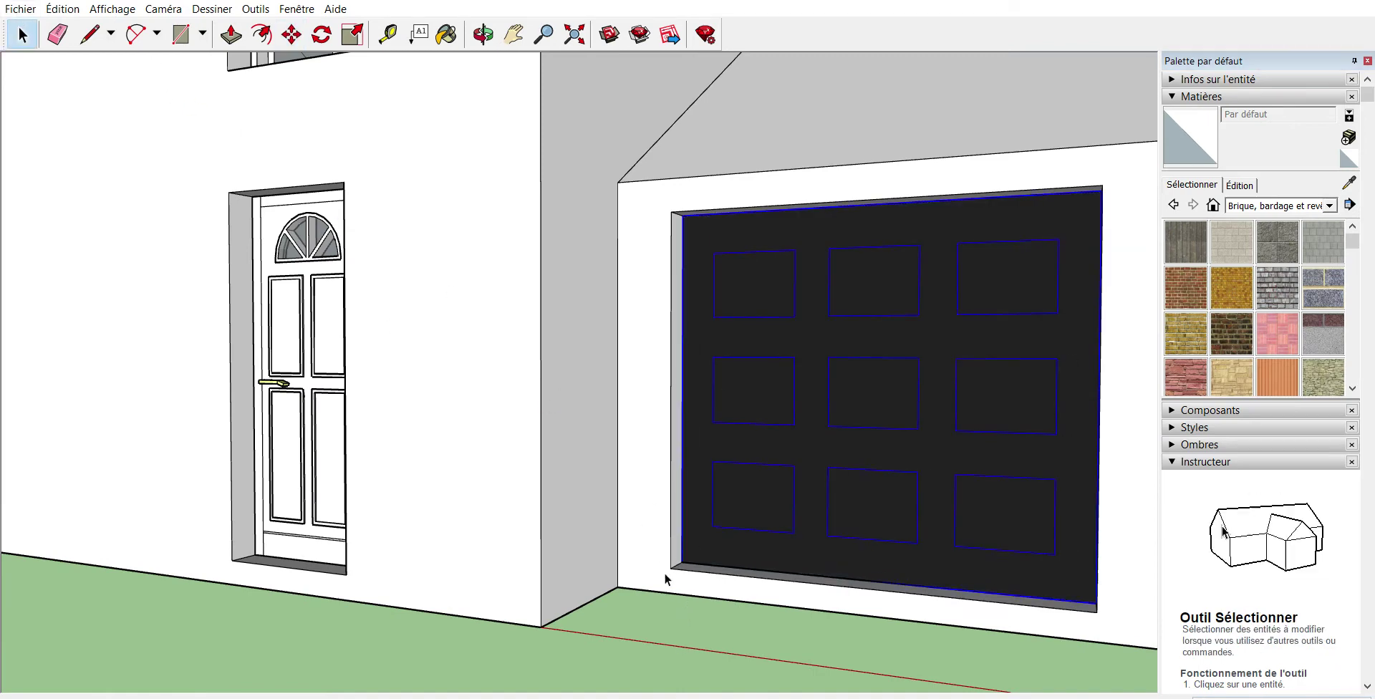
pyautogui.click(722, 620)
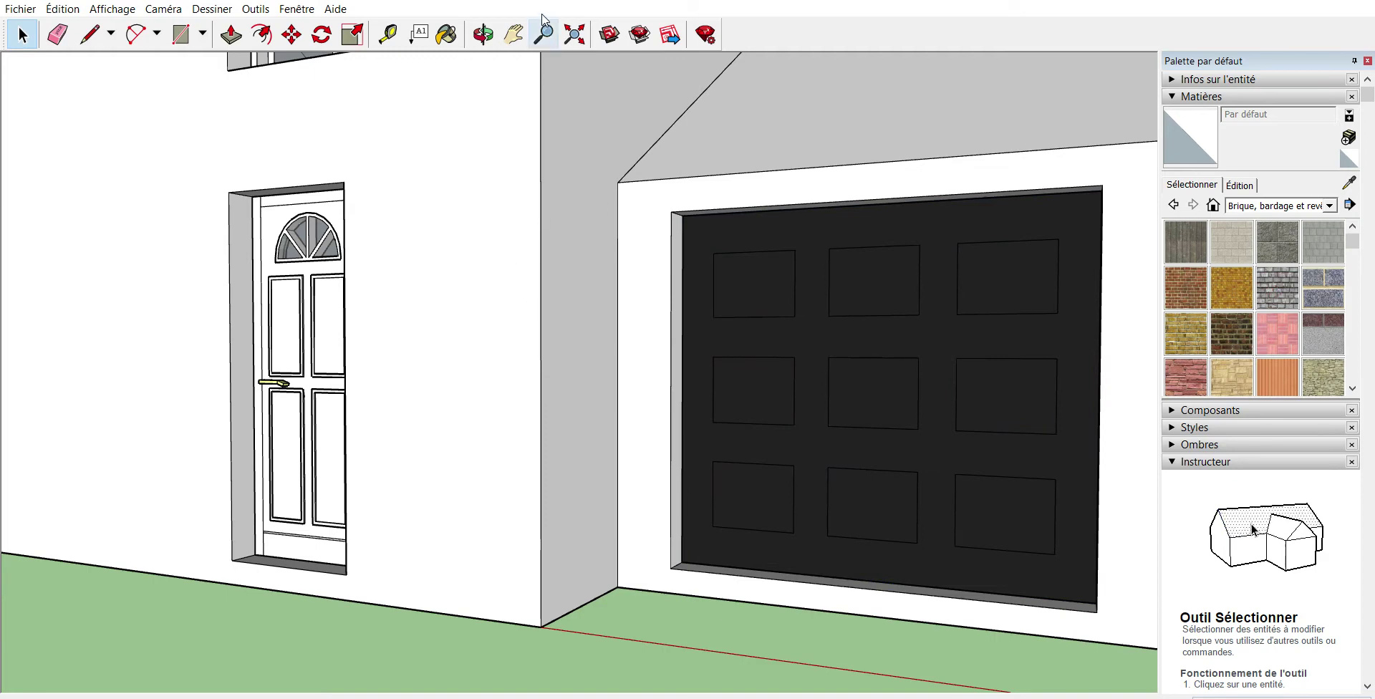
pyautogui.press('o')
pyautogui.moveTo(666, 113)
pyautogui.mouseDown()
pyautogui.moveTo(970, 224)
pyautogui.moveTo(976, 313)
pyautogui.moveTo(933, 355)
pyautogui.moveTo(298, 392)
pyautogui.moveTo(491, 420)
pyautogui.moveTo(706, 361)
pyautogui.mouseUp()
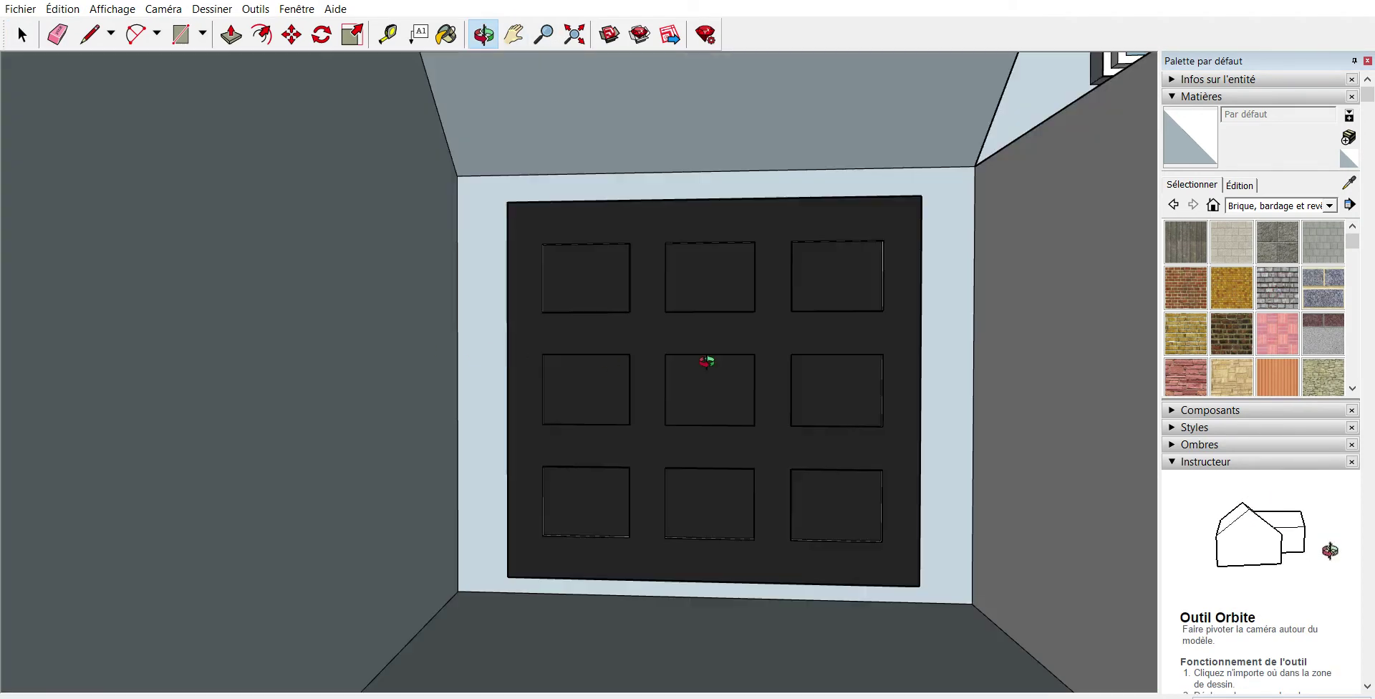
# - Zoom out, fit the house, and orbit to the rear façade with the garage-wing side doorway
pyautogui.scroll(-3, 707, 362)
pyautogui.scroll(-2, 706, 362)
pyautogui.scroll(-2, 706, 363)
pyautogui.scroll(-2, 706, 365)
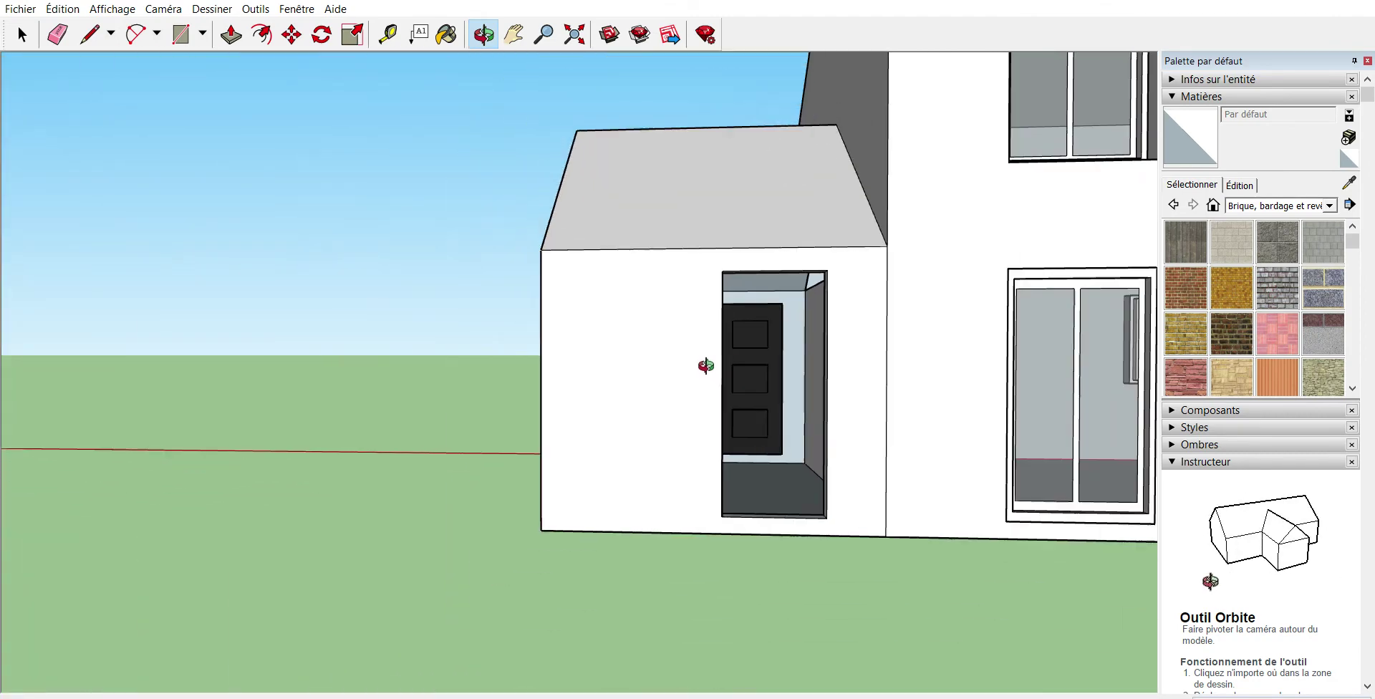
pyautogui.moveTo(939, 378); pyautogui.dragTo(629, 123)
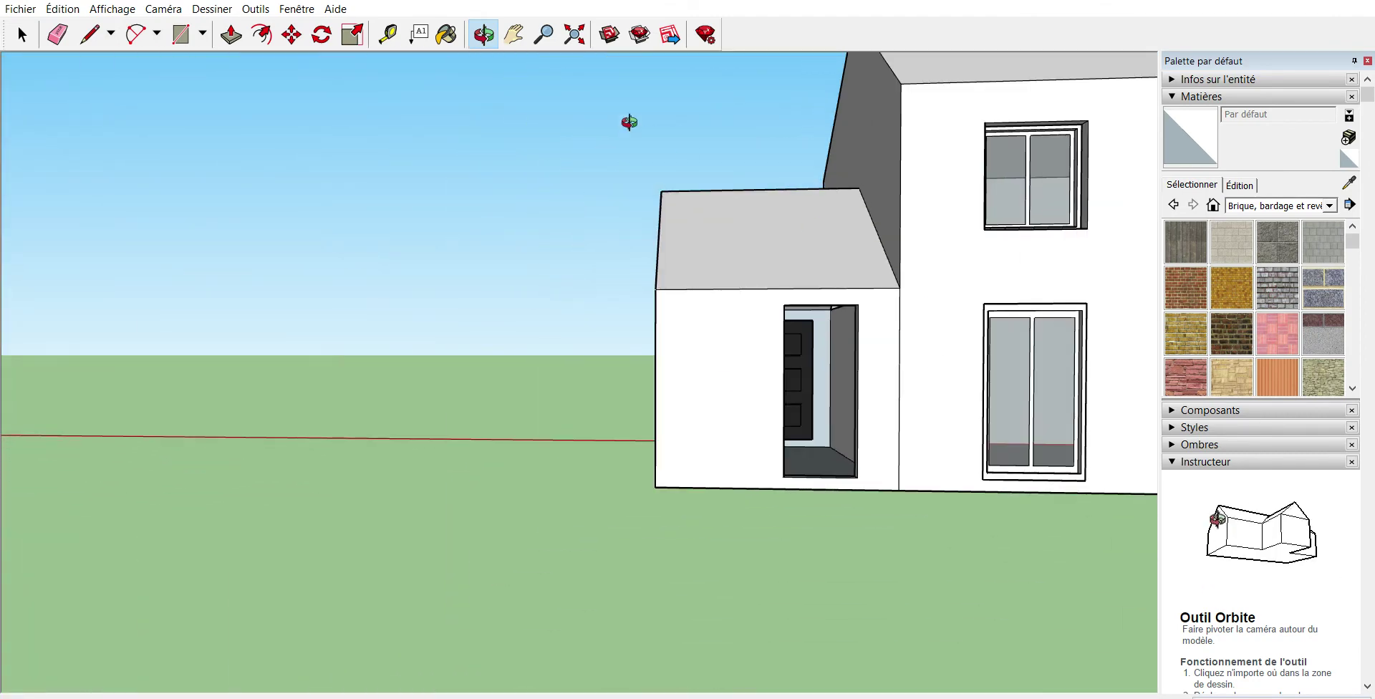
pyautogui.click(581, 31)
pyautogui.moveTo(356, 511)
pyautogui.mouseDown()
pyautogui.moveTo(383, 481)
pyautogui.moveTo(372, 491)
pyautogui.mouseUp()
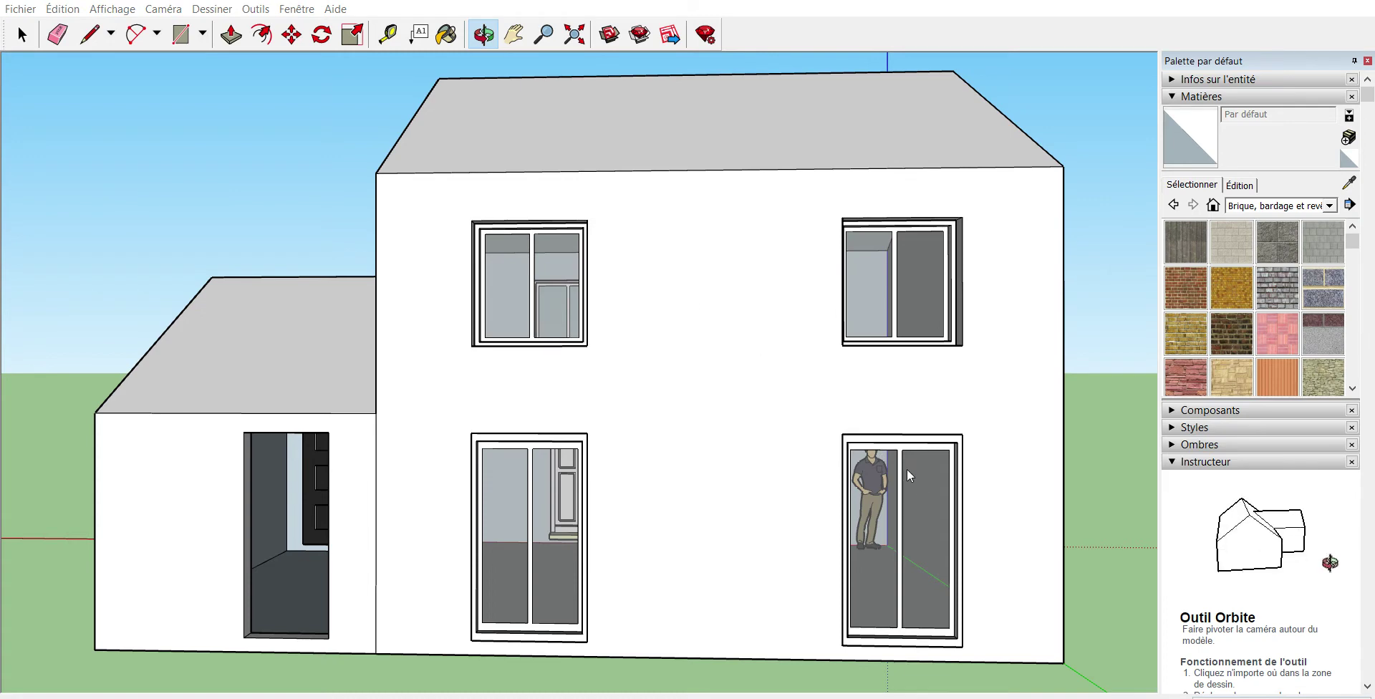
# - Select the loose door component and bring the view to the garage wing's back doorway
pyautogui.press('space')
pyautogui.moveTo(328, 628)
pyautogui.mouseDown()
pyautogui.moveTo(293, 656)
pyautogui.moveTo(227, 637)
pyautogui.mouseUp()
pyautogui.press('m')
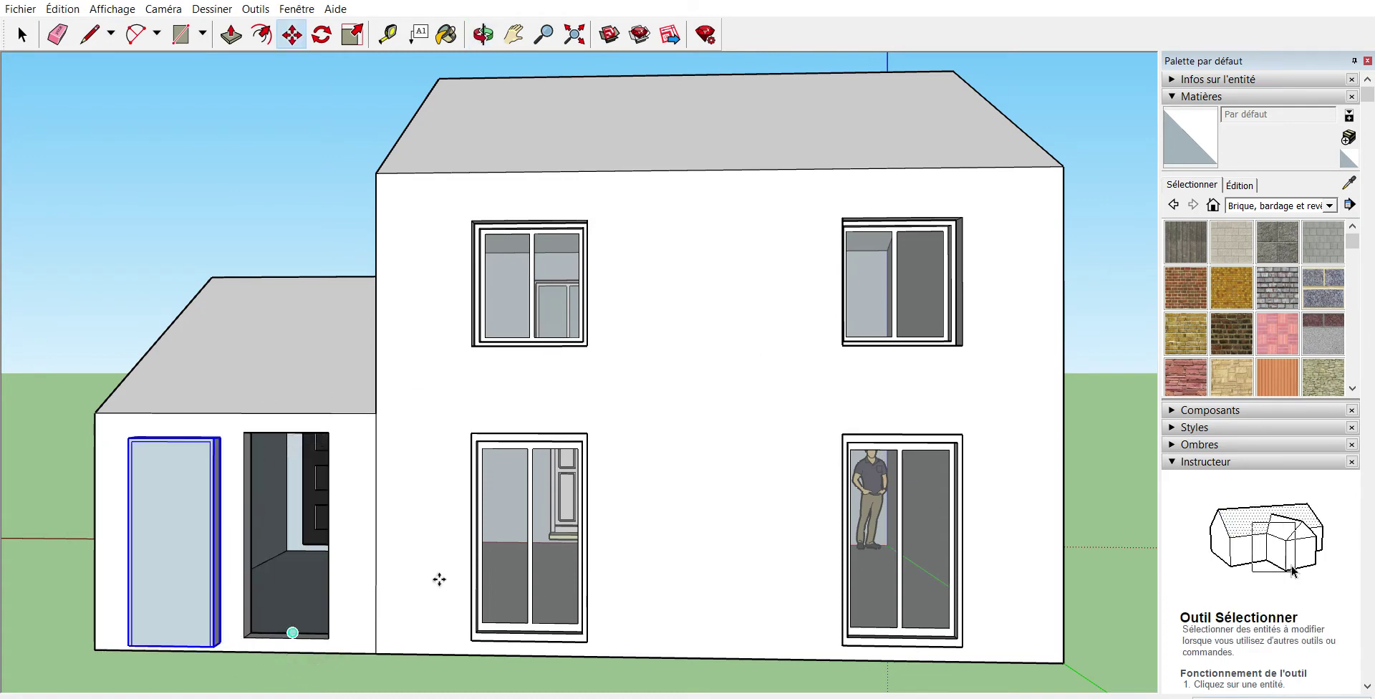
pyautogui.scroll(-1, 272, 405)
pyautogui.scroll(-2, 270, 408)
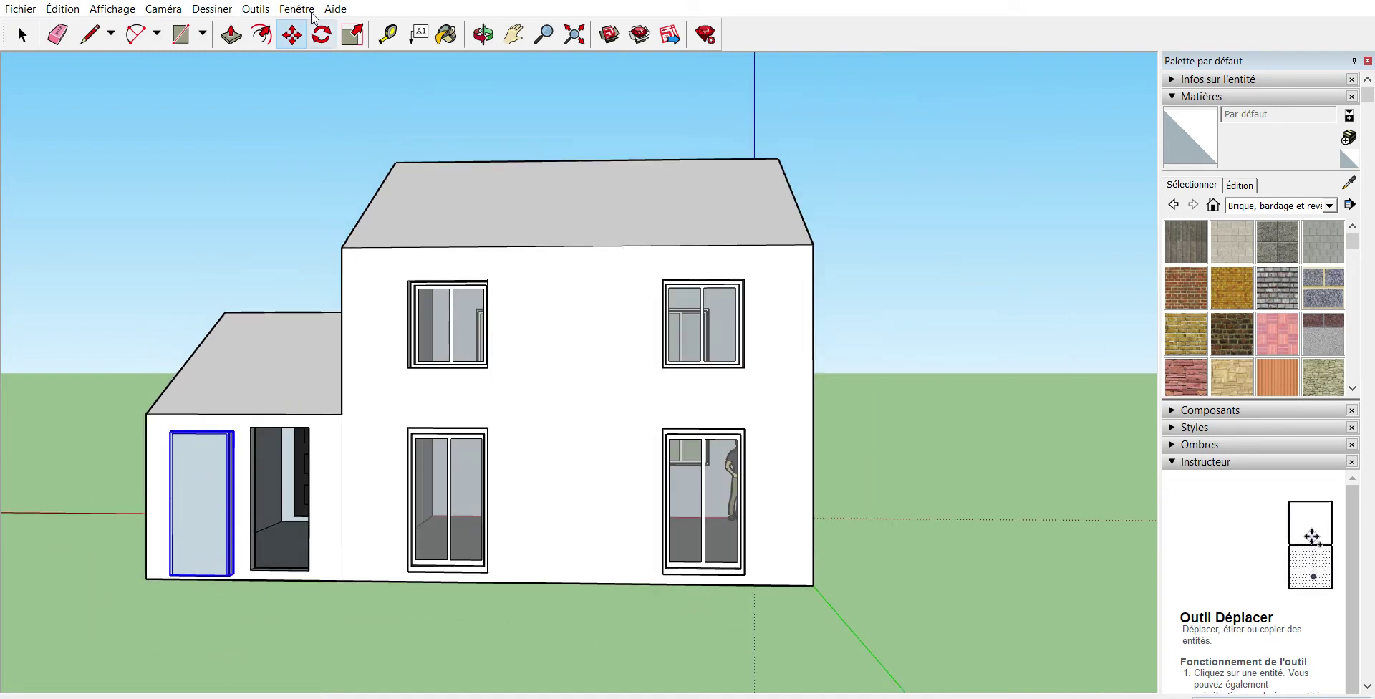
pyautogui.click(322, 34)
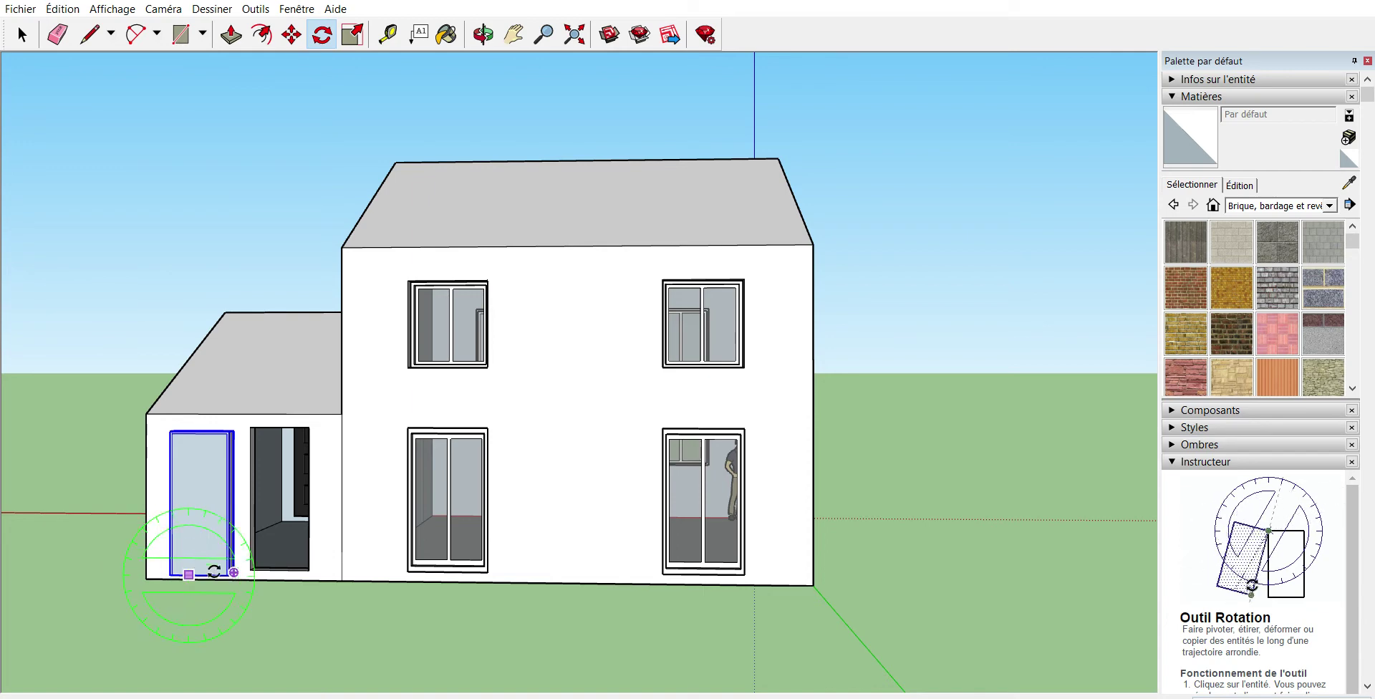
pyautogui.click(483, 34)
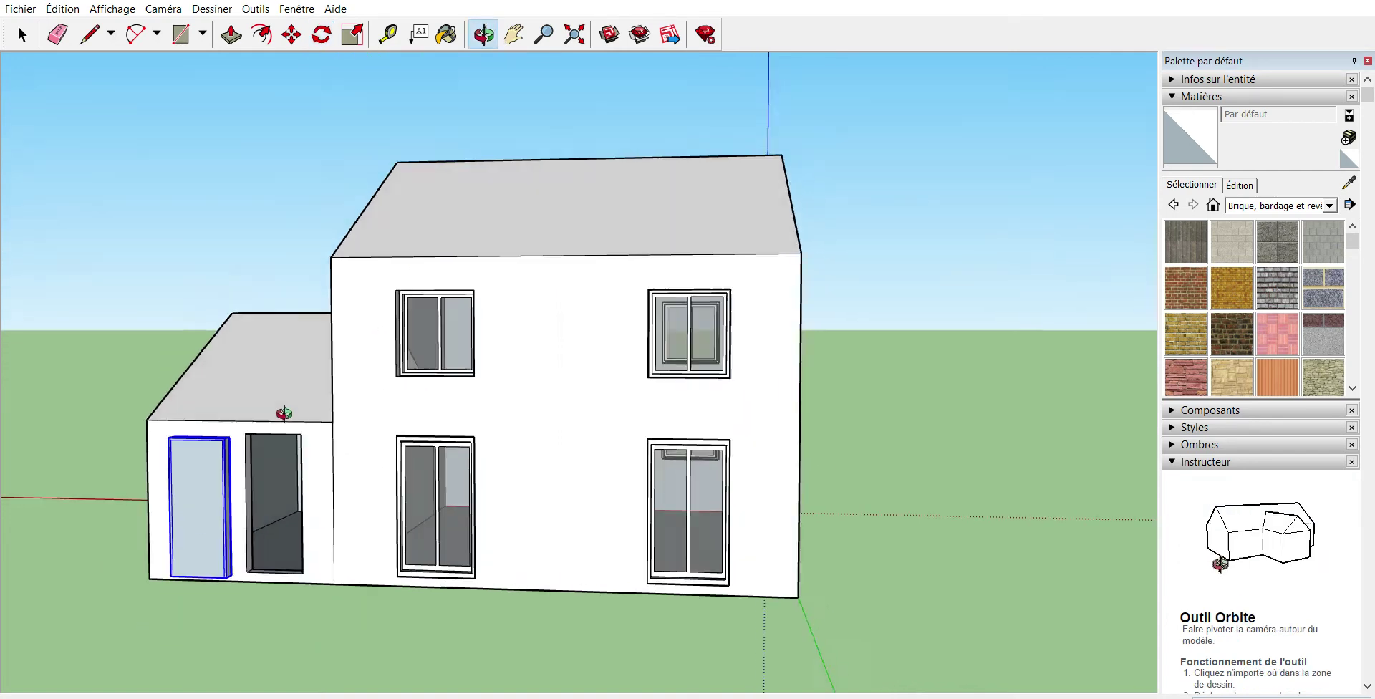
pyautogui.moveTo(282, 407); pyautogui.dragTo(238, 447)
pyautogui.moveTo(175, 583); pyautogui.dragTo(372, 502)
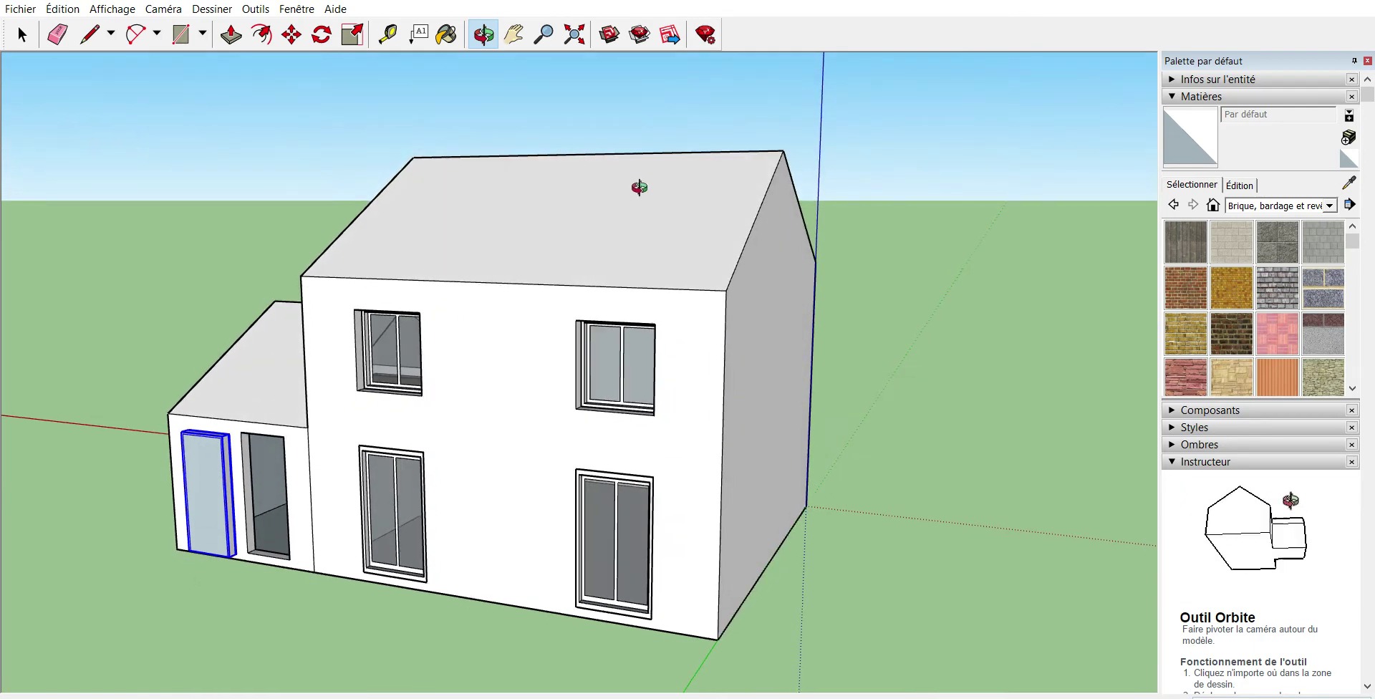
pyautogui.scroll(5, 315, 351)
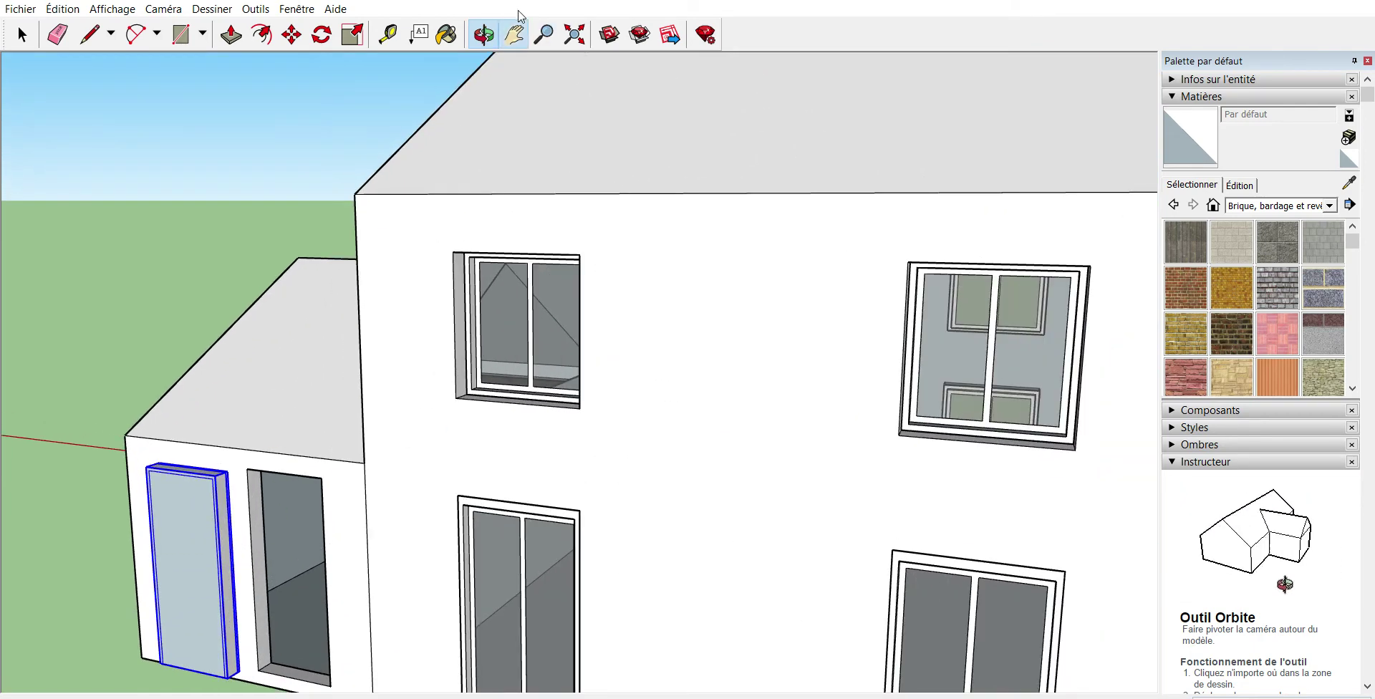
pyautogui.click(513, 33)
pyautogui.moveTo(362, 458); pyautogui.dragTo(517, 265)
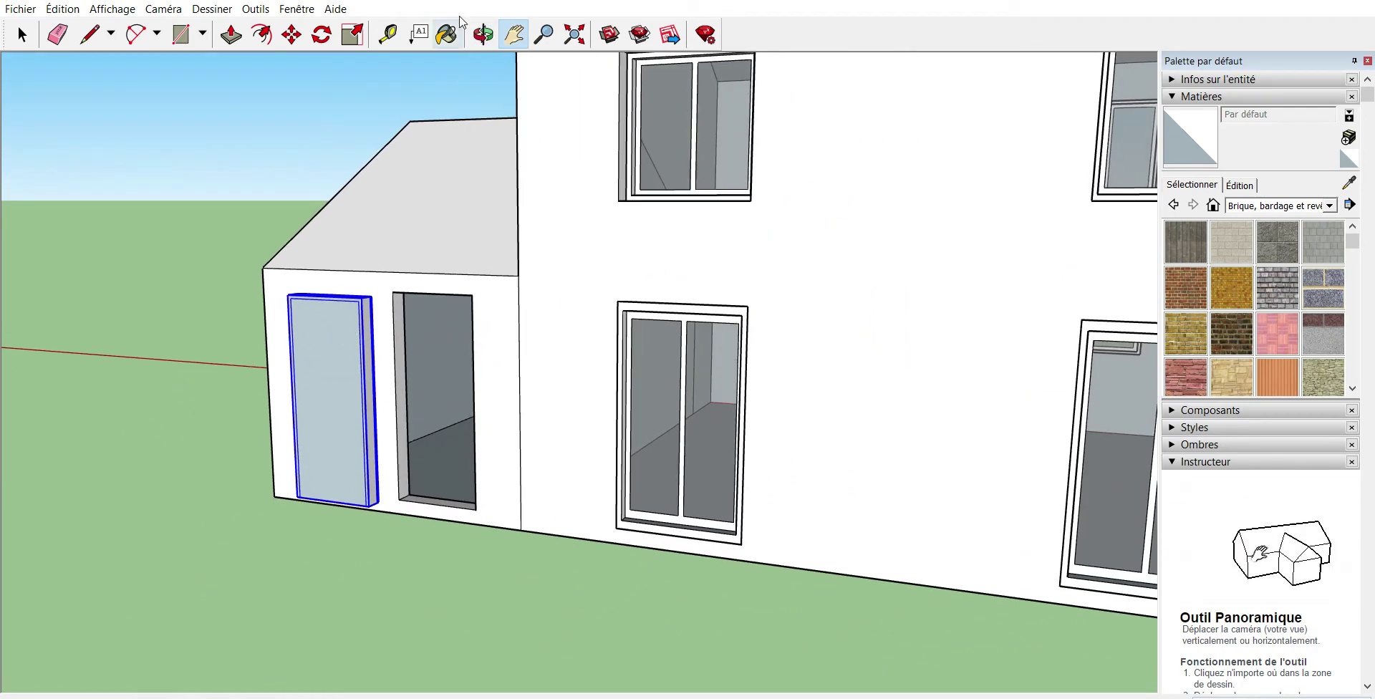
# - Pull the door clear of the wall and rotate it 180° about its corner to face outward
pyautogui.click(292, 33)
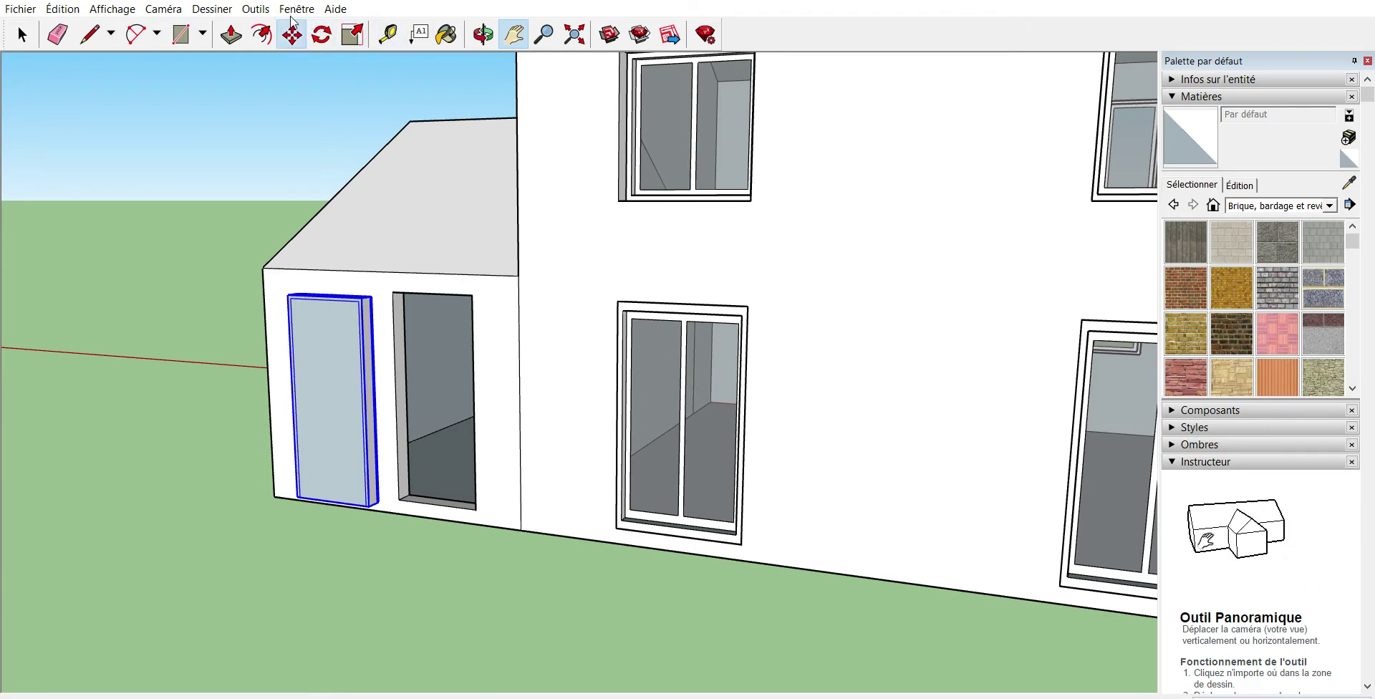
pyautogui.moveTo(312, 492); pyautogui.dragTo(273, 551)
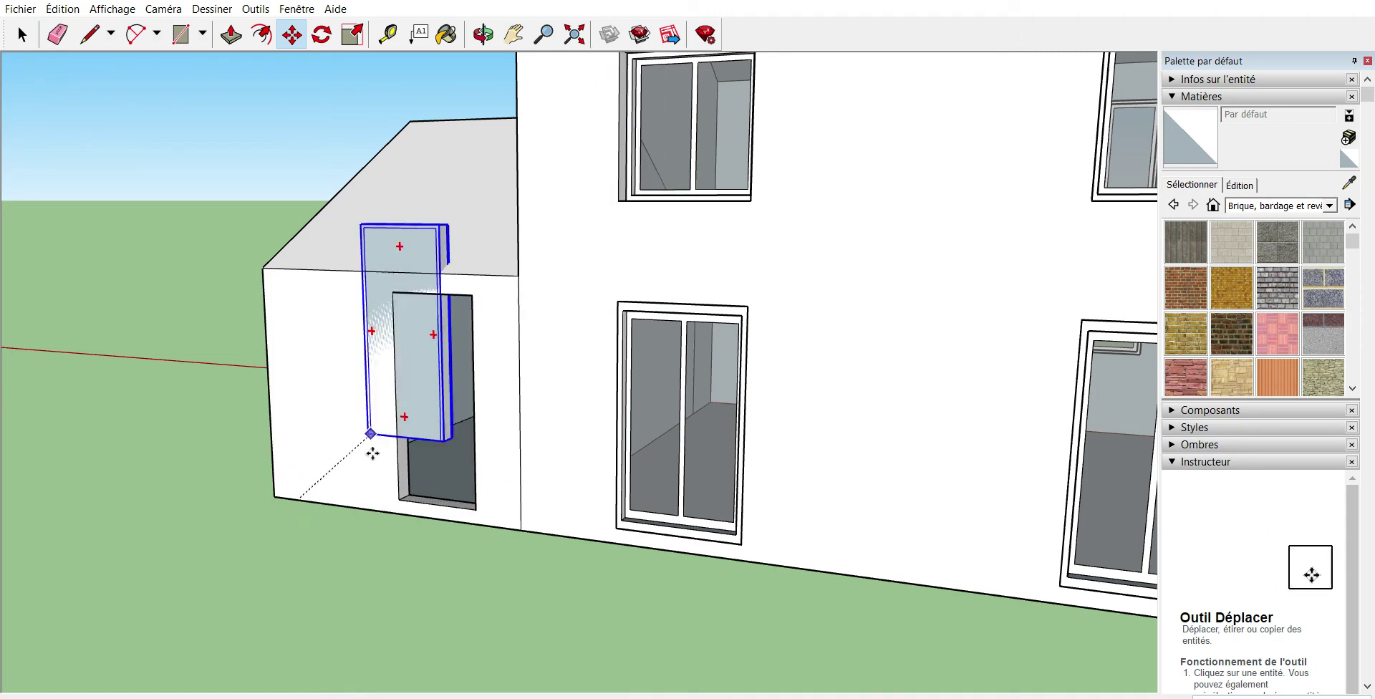
pyautogui.moveTo(273, 552); pyautogui.dragTo(269, 562)
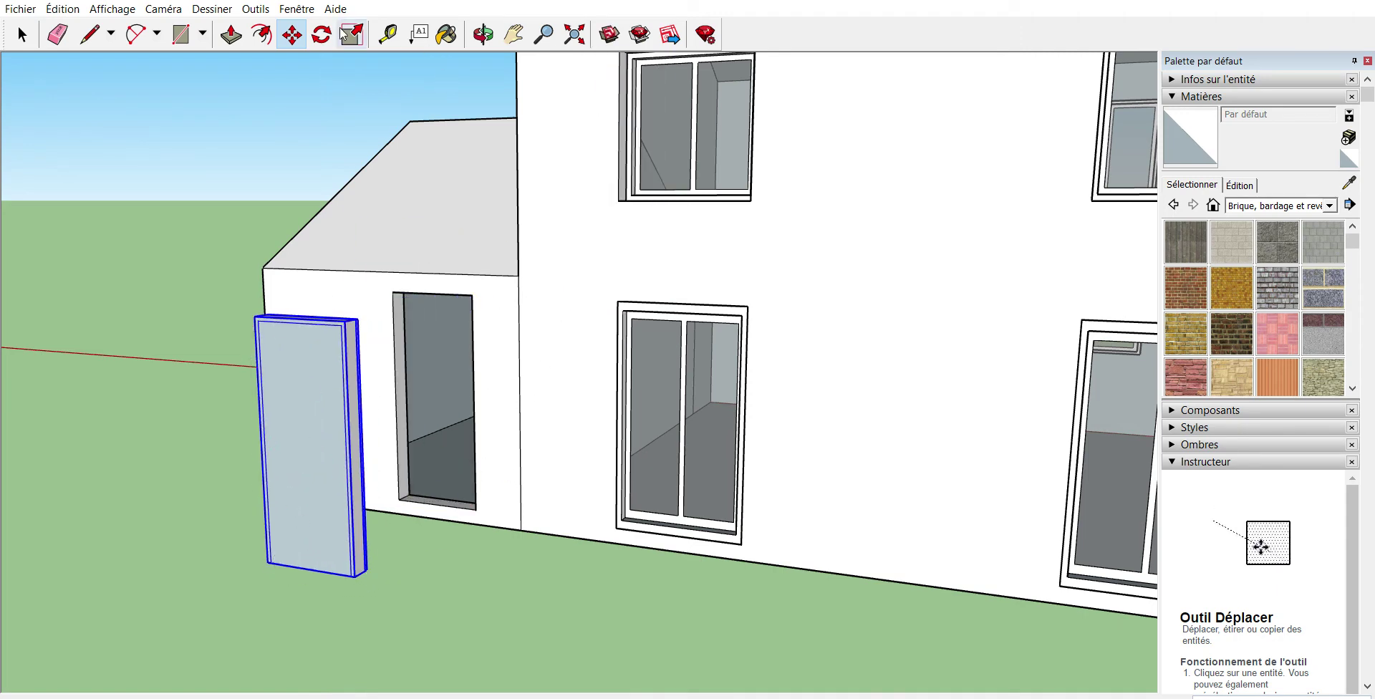
pyautogui.click(321, 34)
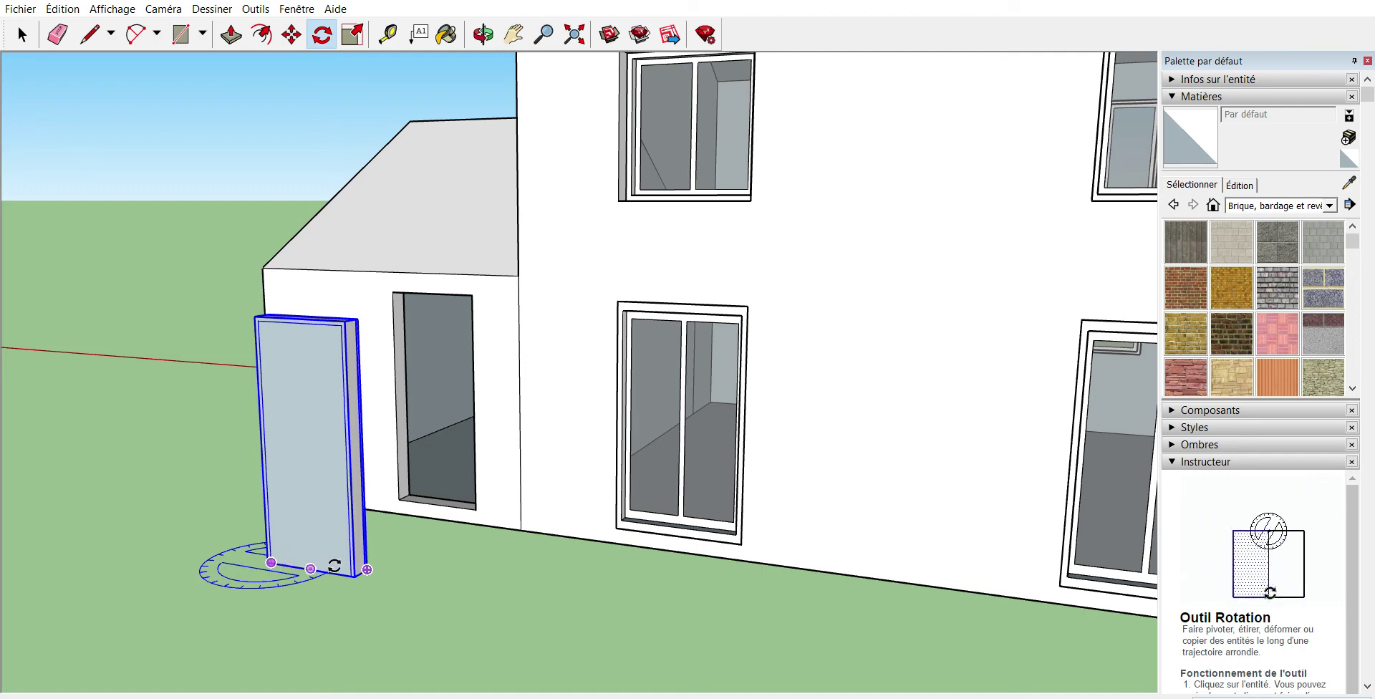
pyautogui.click(271, 562)
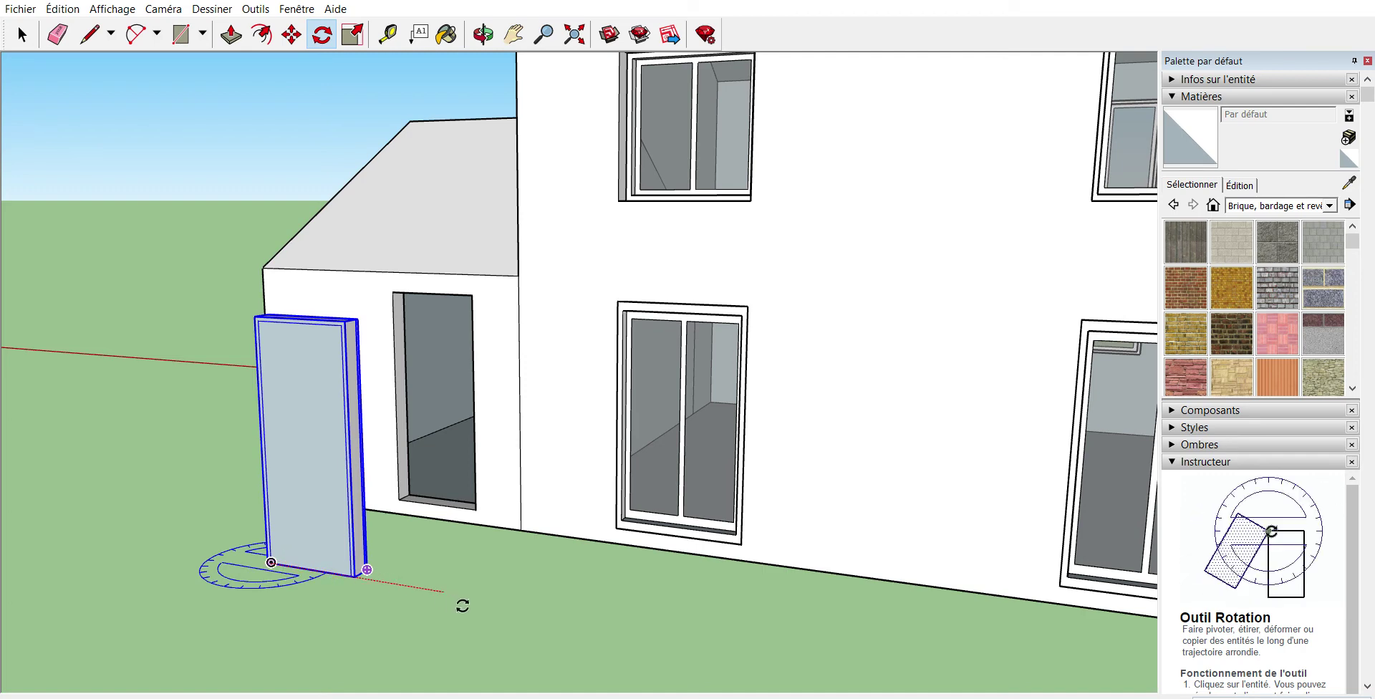
pyautogui.click(511, 600)
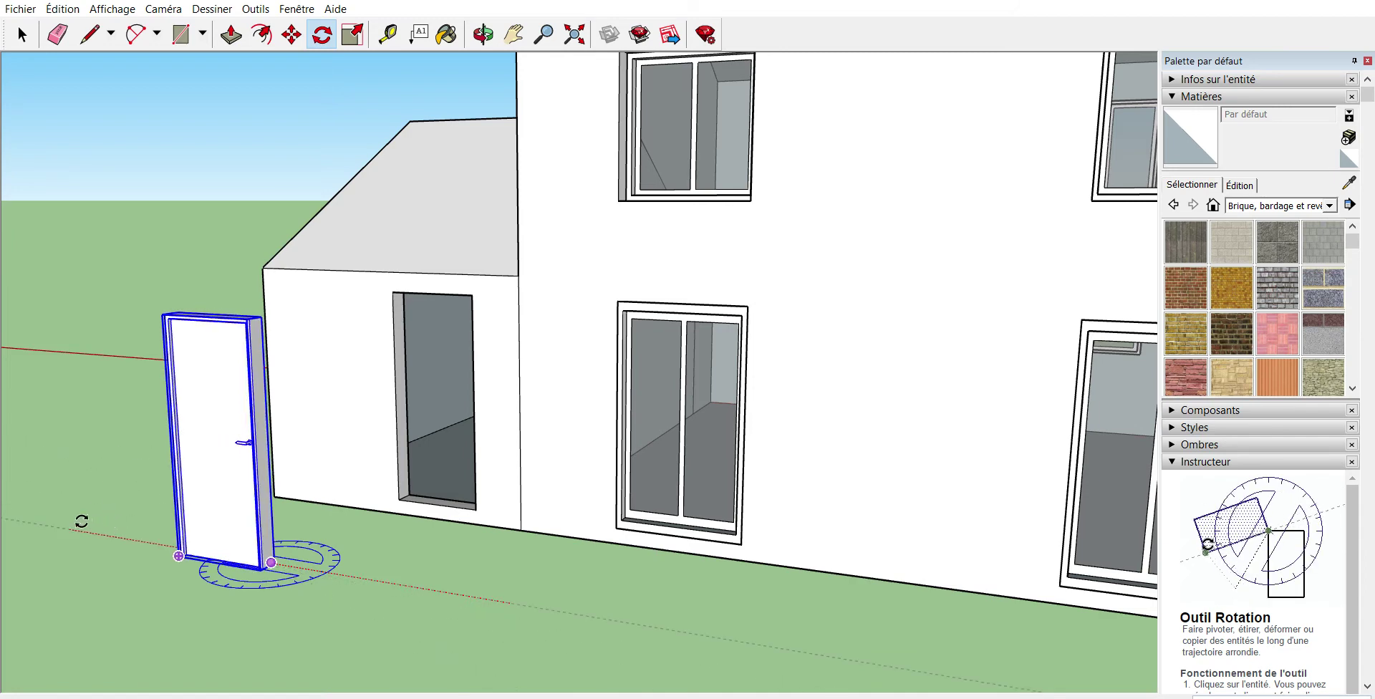
pyautogui.press('Escape')
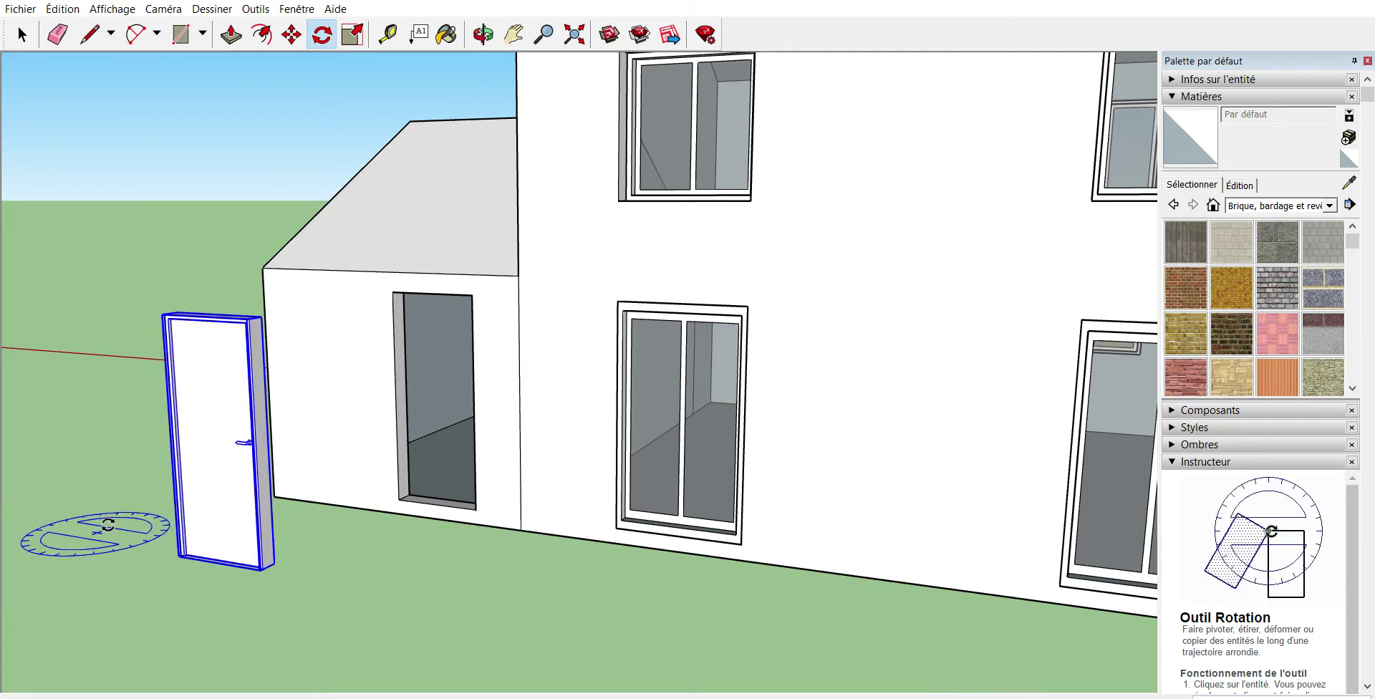
# - Move the door by its bottom corner into the garage wing's side doorway
pyautogui.click(291, 34)
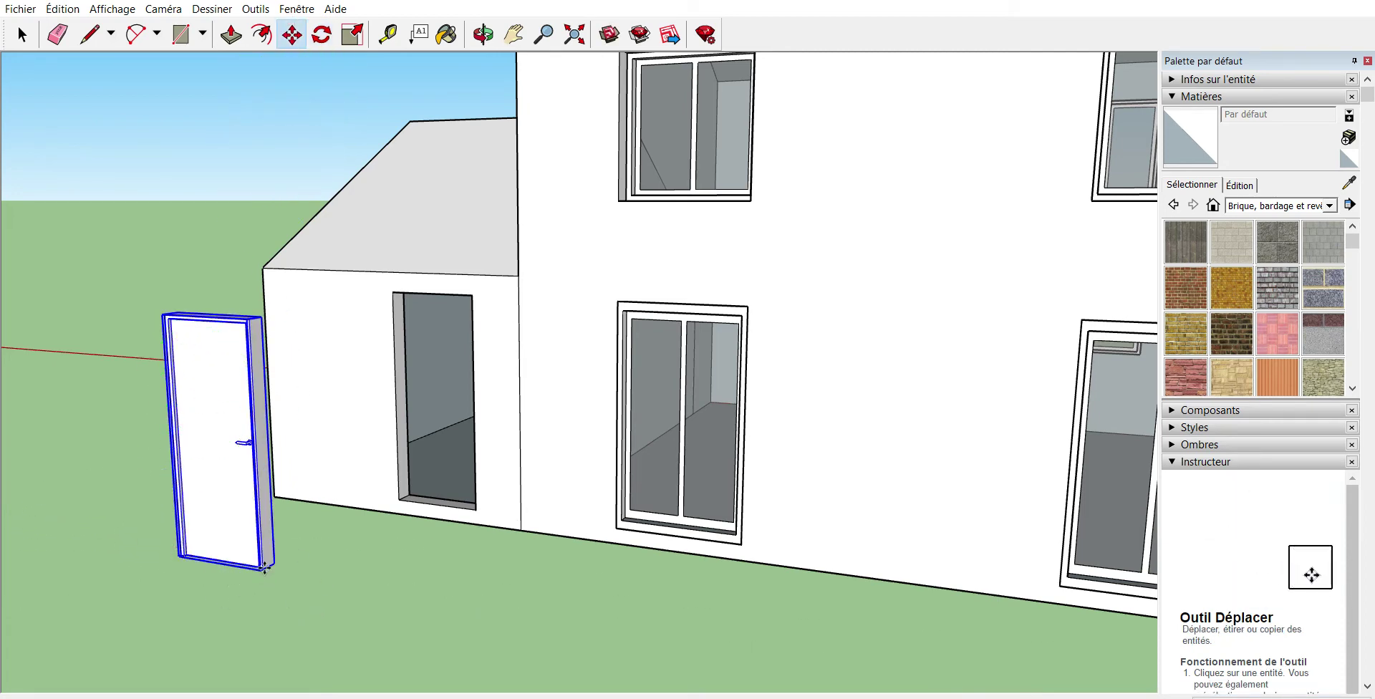
pyautogui.click(179, 556)
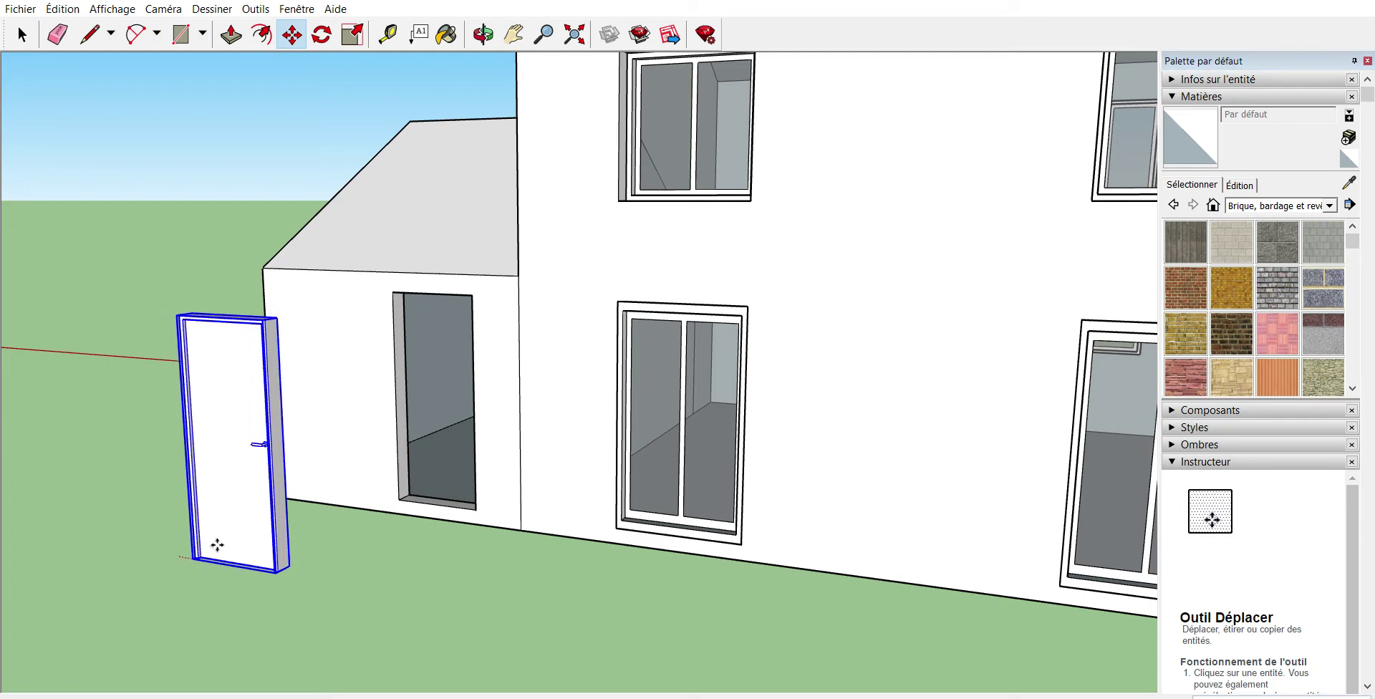
pyautogui.scroll(1, 430, 498)
pyautogui.scroll(3, 435, 496)
pyautogui.scroll(3, 393, 505)
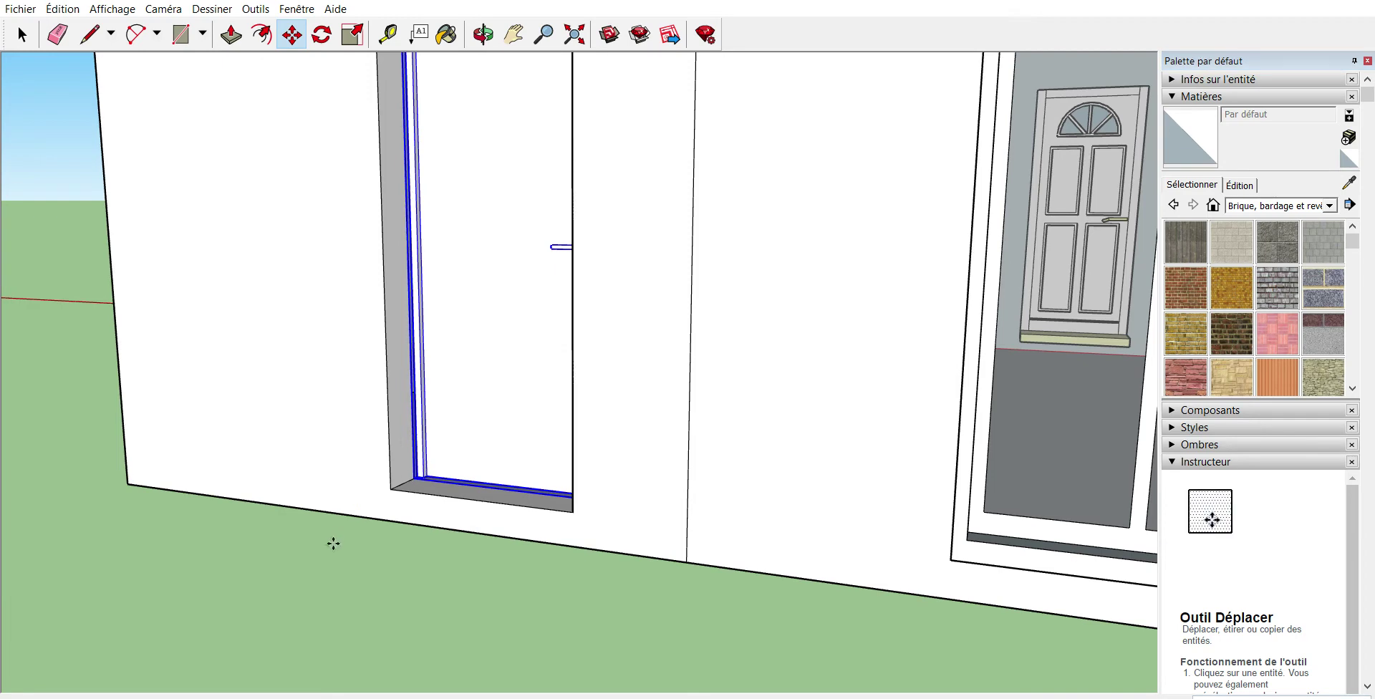
pyautogui.scroll(-4, 361, 487)
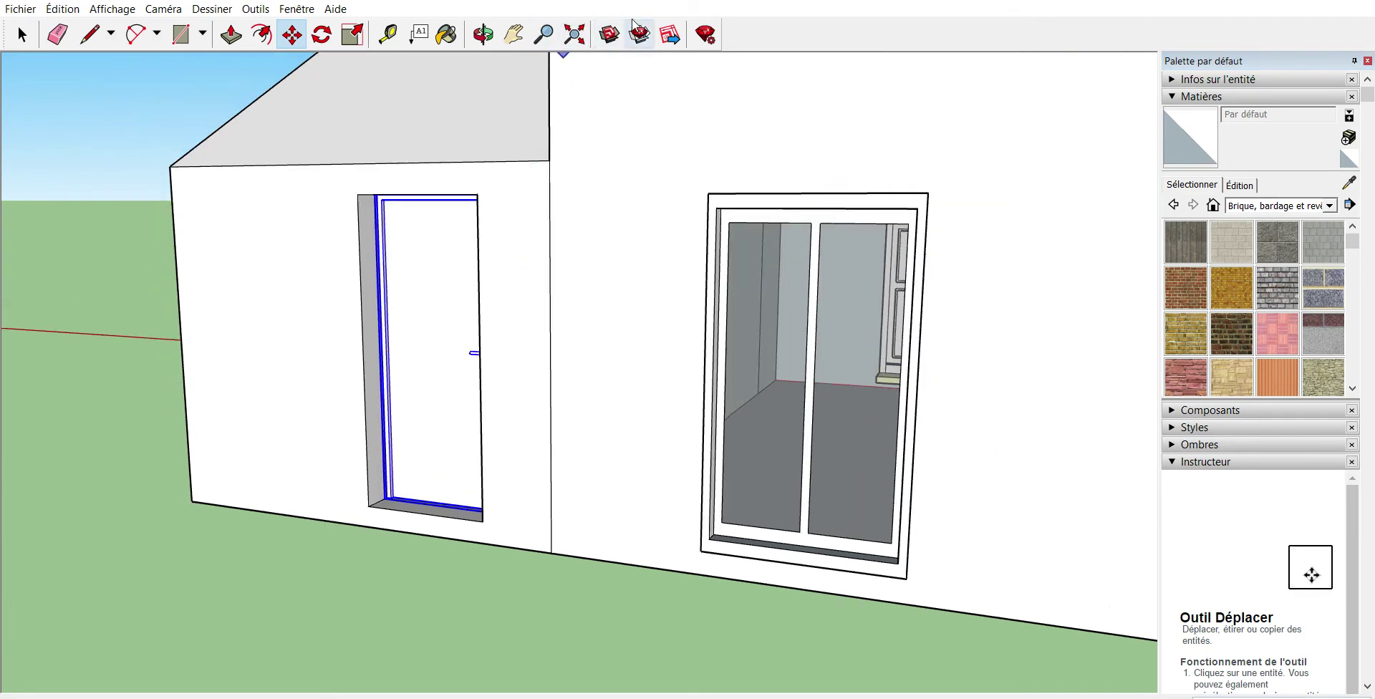
# - Fit the house in view, then orbit from the back to the front doors and the side gable end
pyautogui.click(484, 34)
pyautogui.moveTo(551, 228)
pyautogui.mouseDown()
pyautogui.moveTo(715, 189)
pyautogui.moveTo(501, 298)
pyautogui.moveTo(609, 287)
pyautogui.mouseUp()
pyautogui.scroll(-3, 608, 284)
pyautogui.scroll(-3, 606, 272)
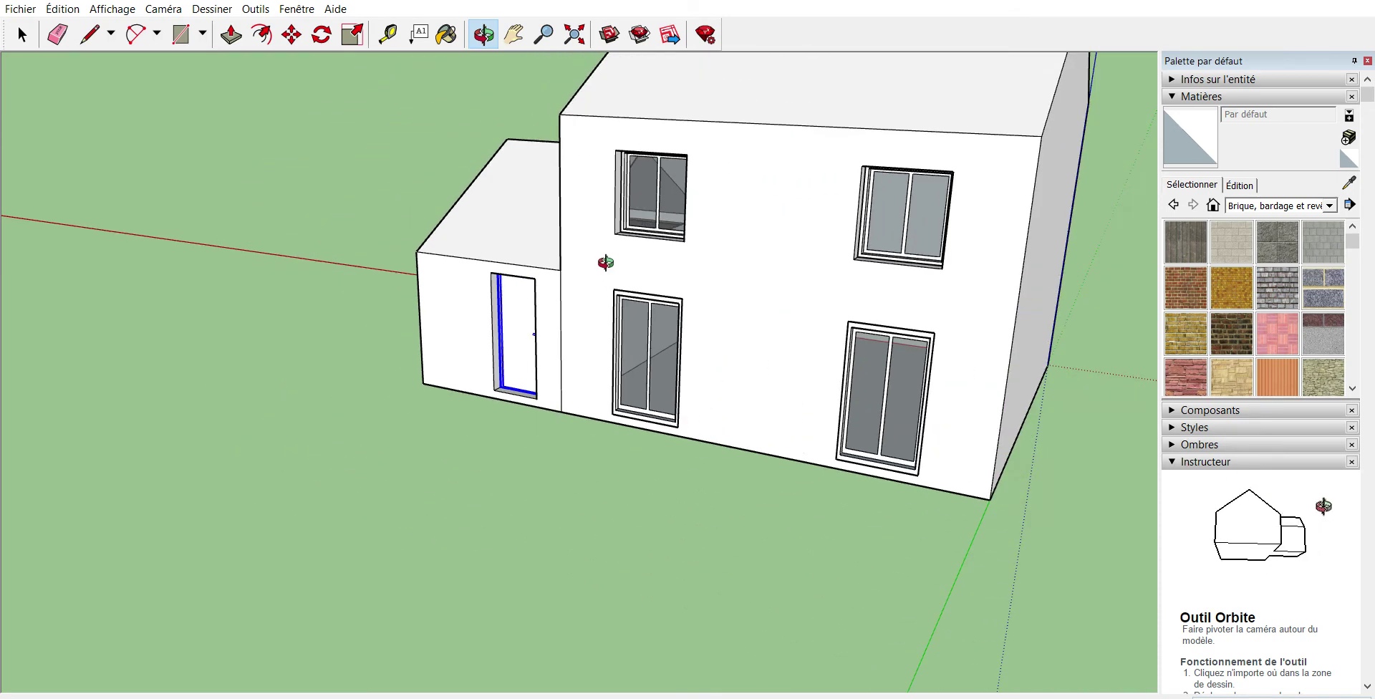
pyautogui.click(574, 34)
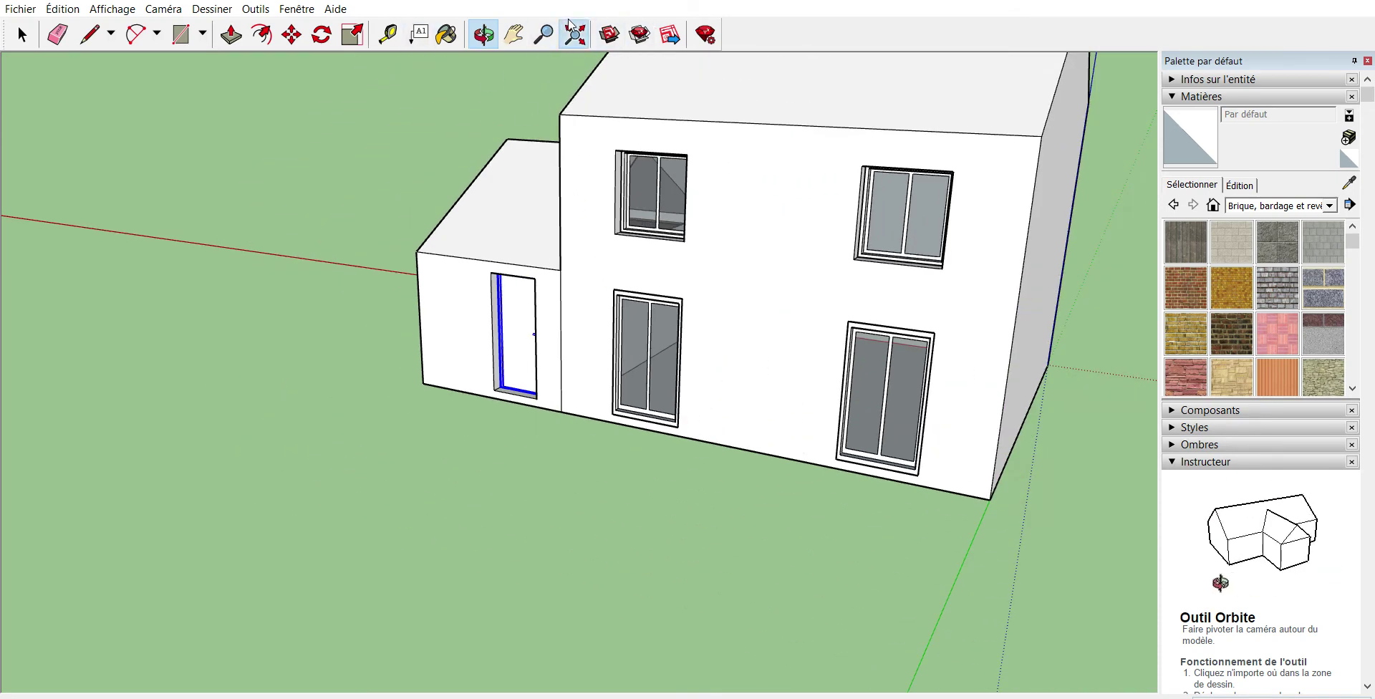
pyautogui.click(21, 34)
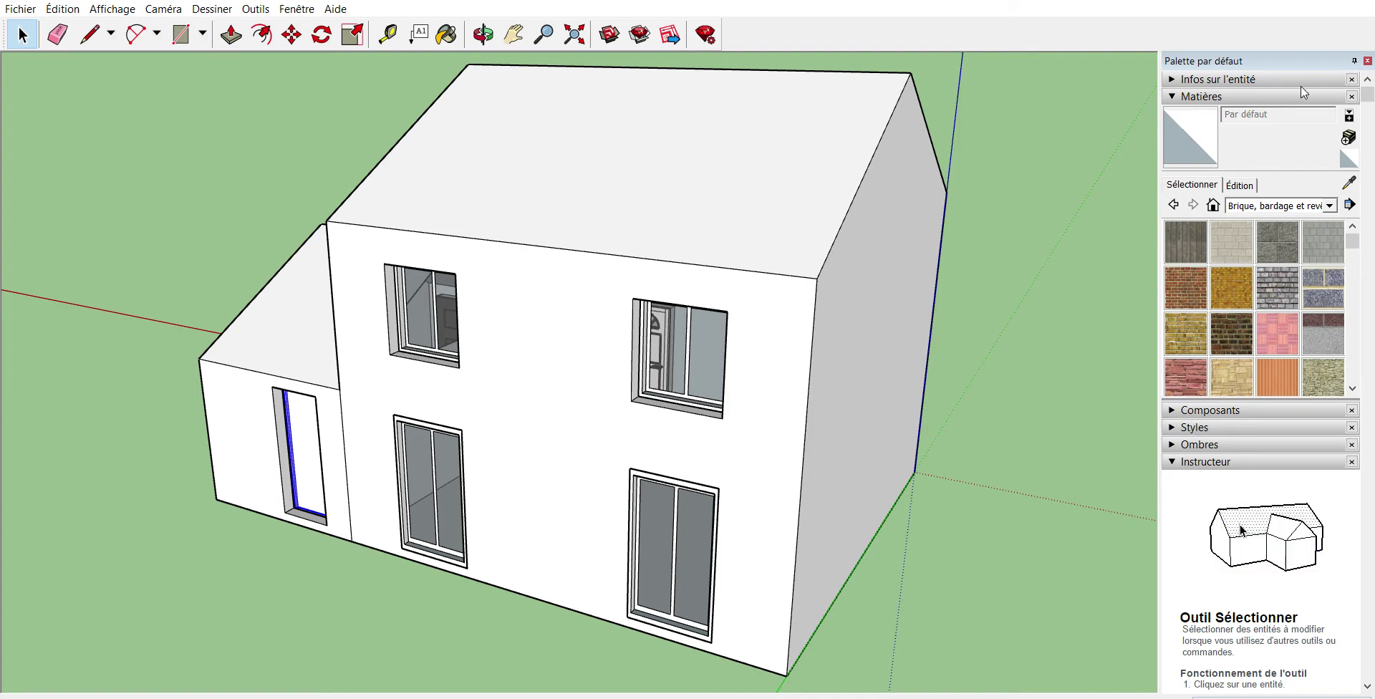
pyautogui.moveTo(1139, 183); pyautogui.dragTo(428, 575, button='middle')
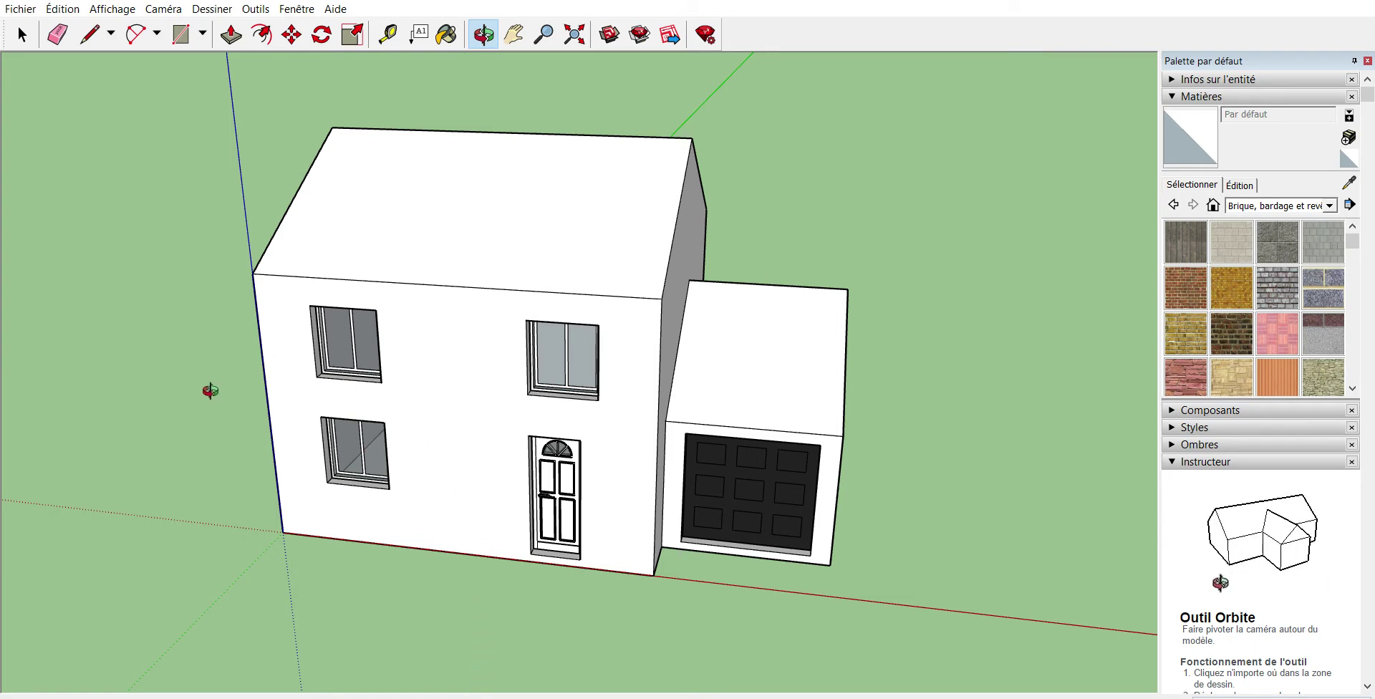
pyautogui.moveTo(161, 394)
pyautogui.mouseDown()
pyautogui.moveTo(688, 430)
pyautogui.moveTo(872, 388)
pyautogui.moveTo(891, 347)
pyautogui.mouseUp()
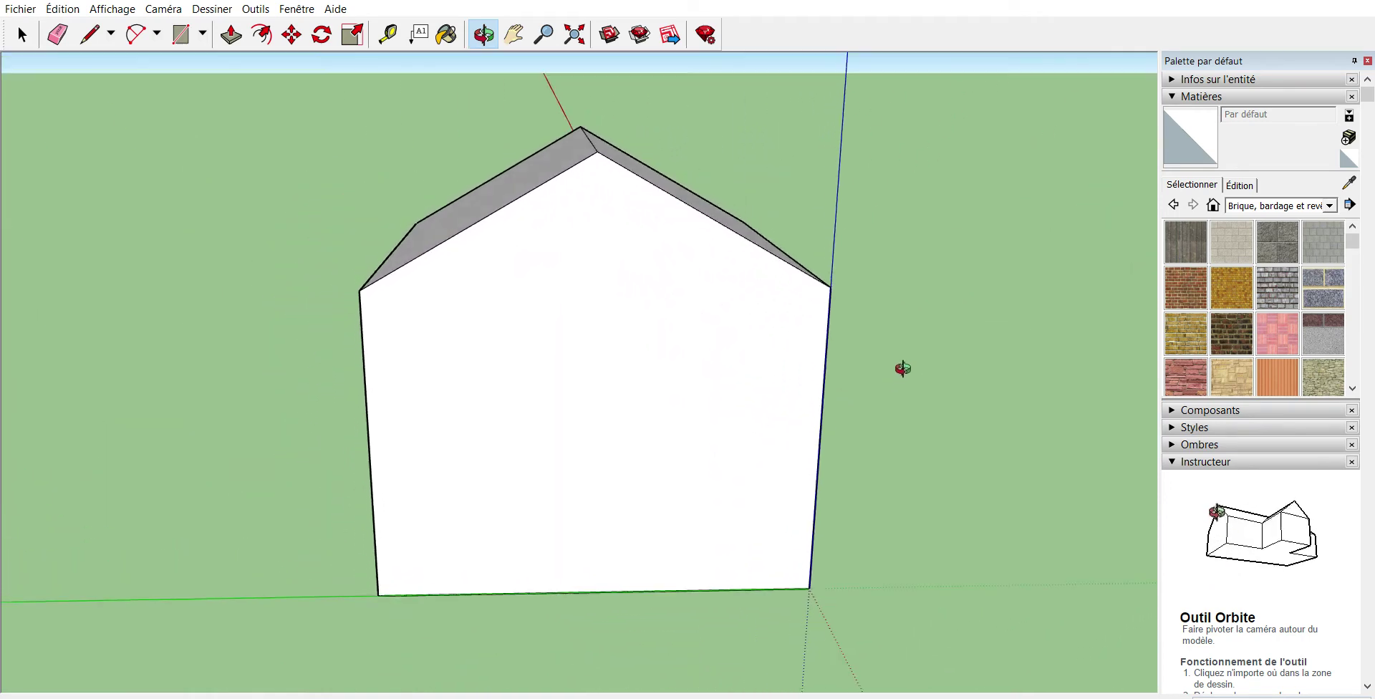
# - Draw a short outward edge and a downward drop at the first eave corner
pyautogui.scroll(3, 259, 292)
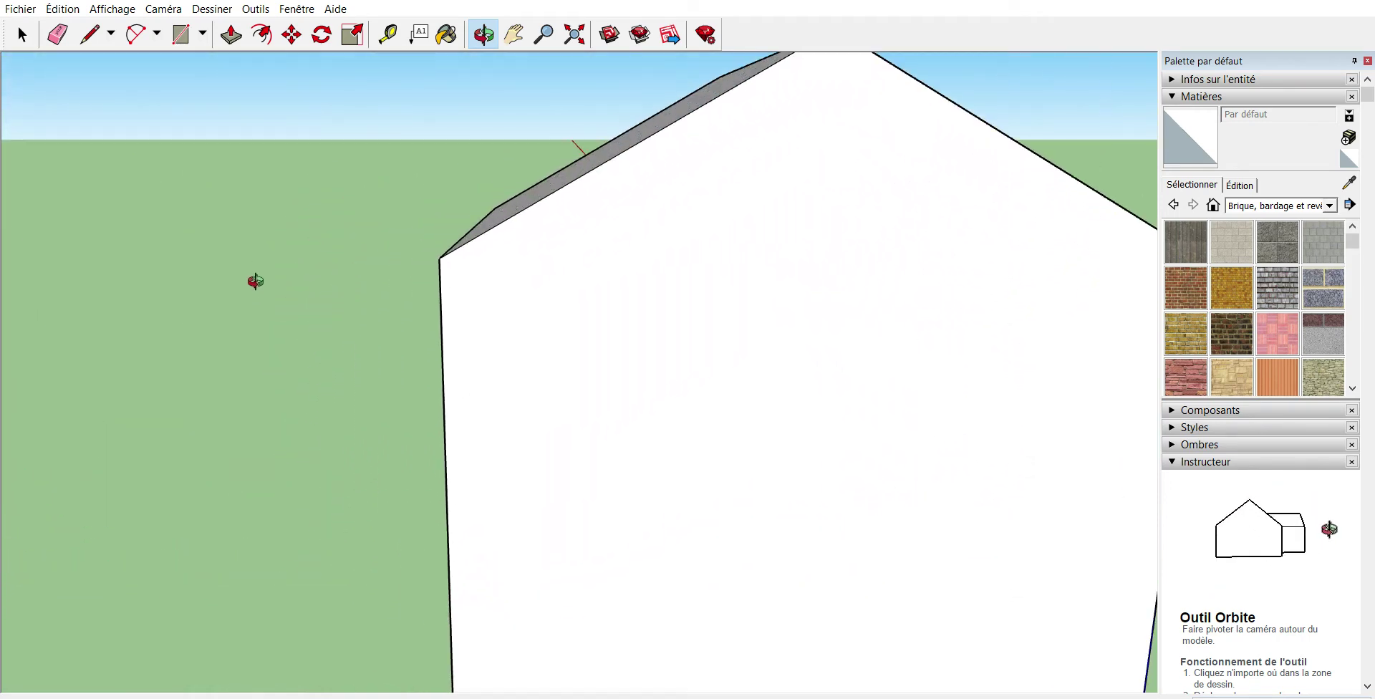
pyautogui.moveTo(255, 282)
pyautogui.mouseDown()
pyautogui.moveTo(348, 270)
pyautogui.moveTo(353, 132)
pyautogui.mouseUp()
pyautogui.click(84, 36)
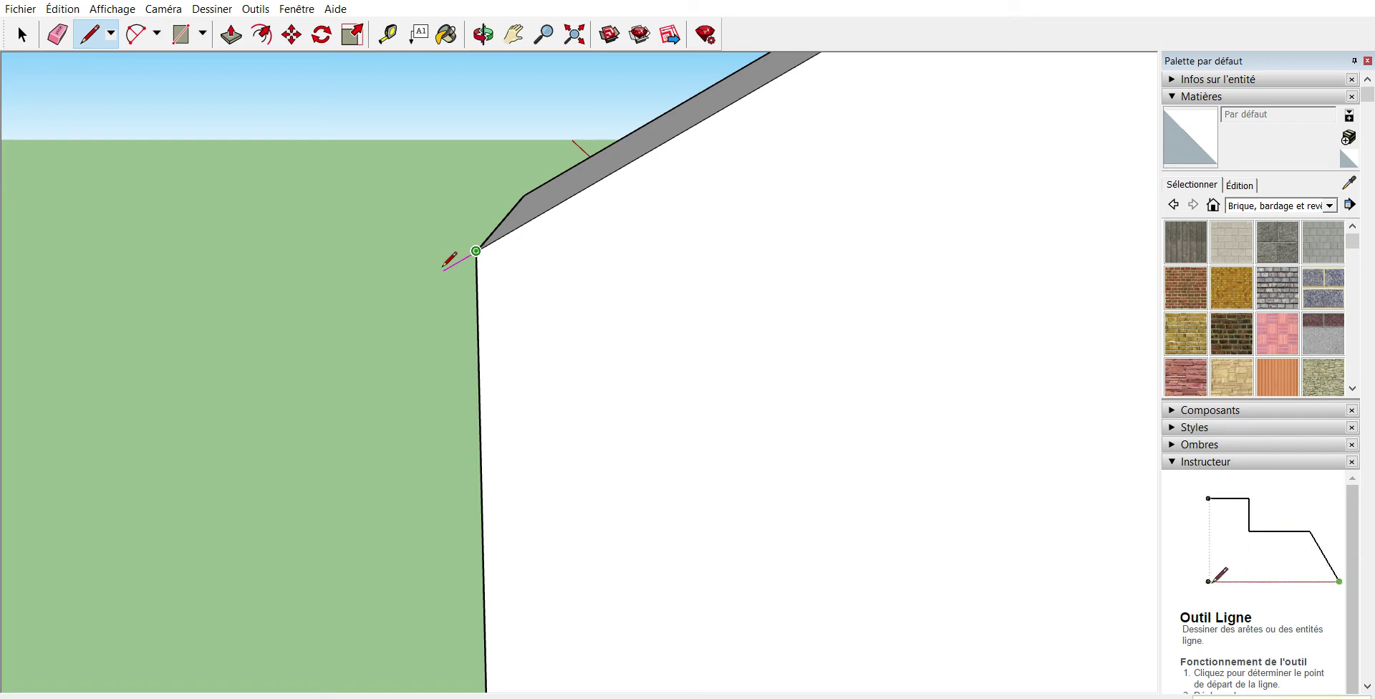
pyautogui.click(449, 265)
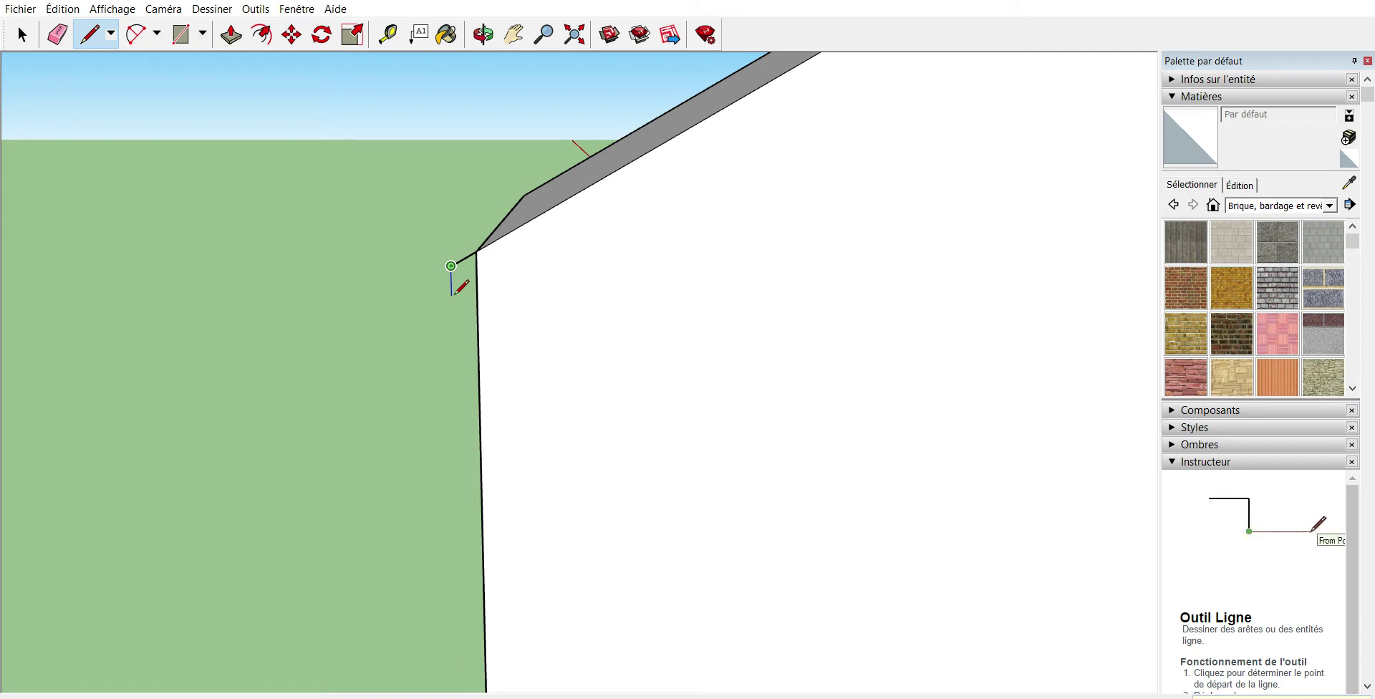
pyautogui.click(450, 281)
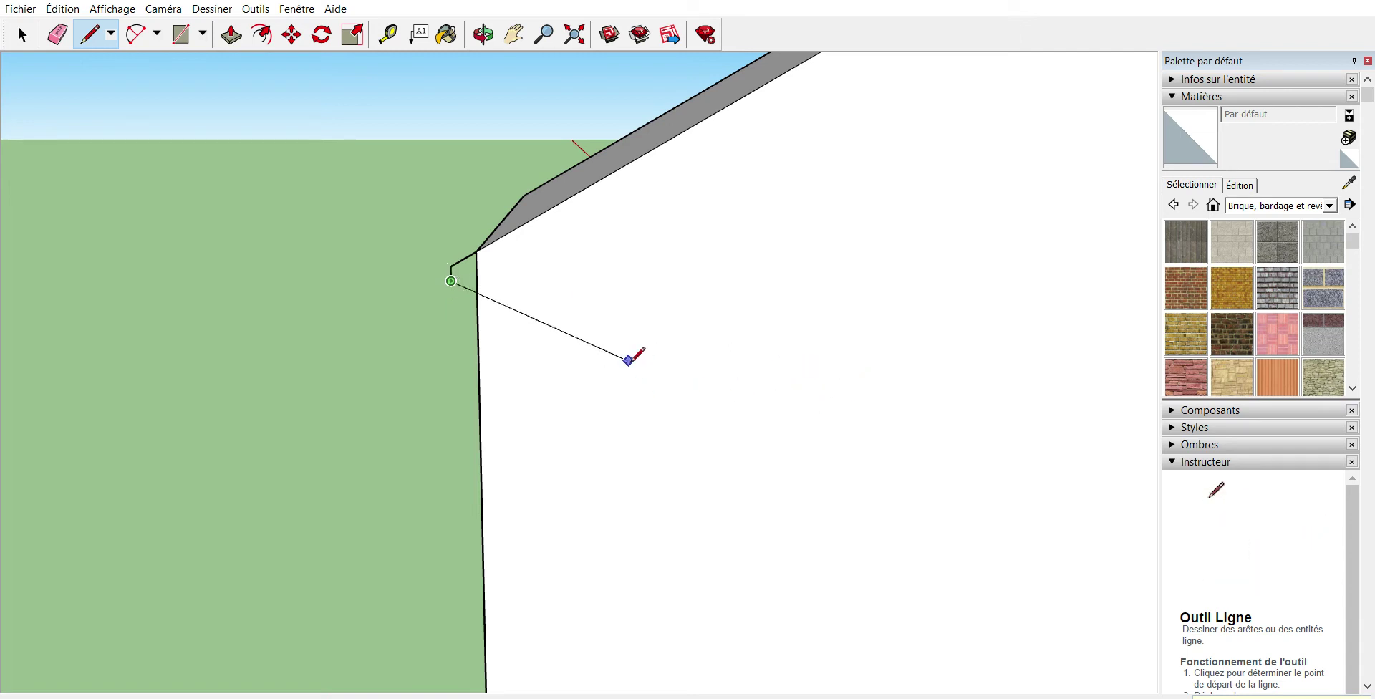
pyautogui.press('Escape')
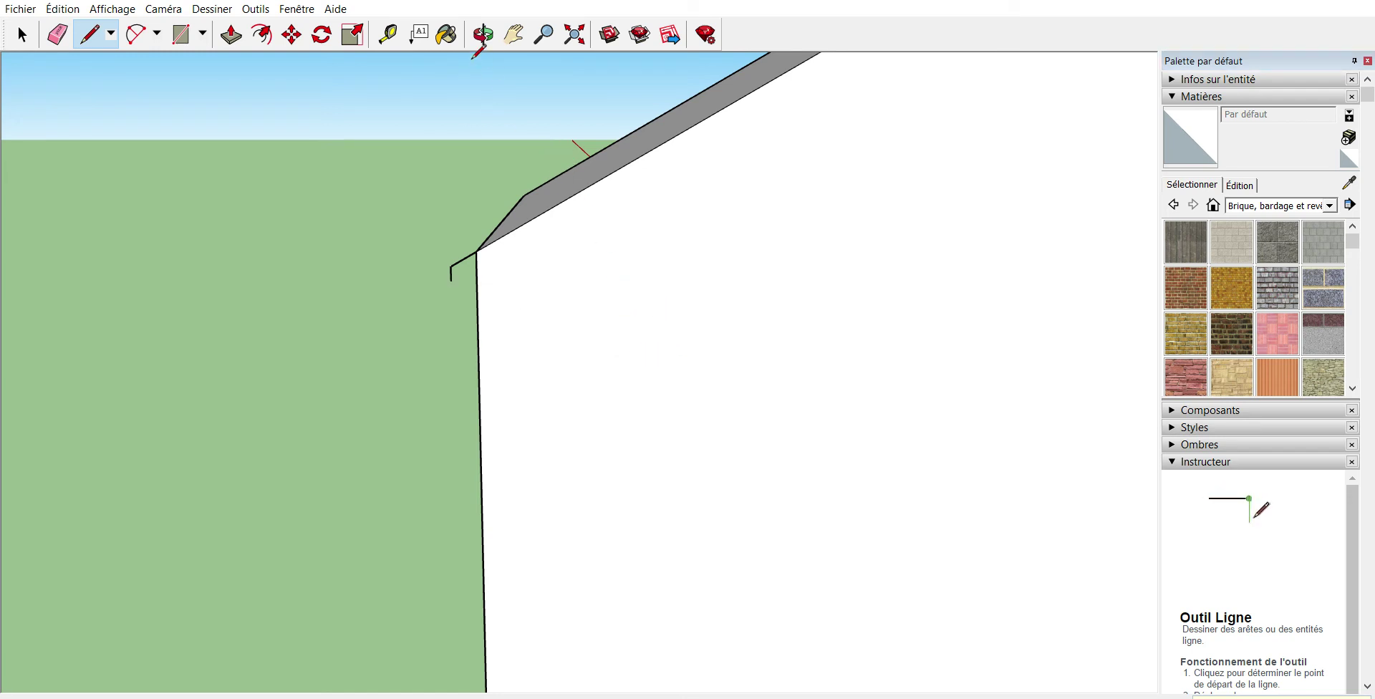
# - Draw the matching outward edge and downward drop at the opposite eave corner
pyautogui.click(513, 34)
pyautogui.moveTo(942, 255); pyautogui.dragTo(370, 265)
pyautogui.moveTo(742, 266); pyautogui.dragTo(457, 245)
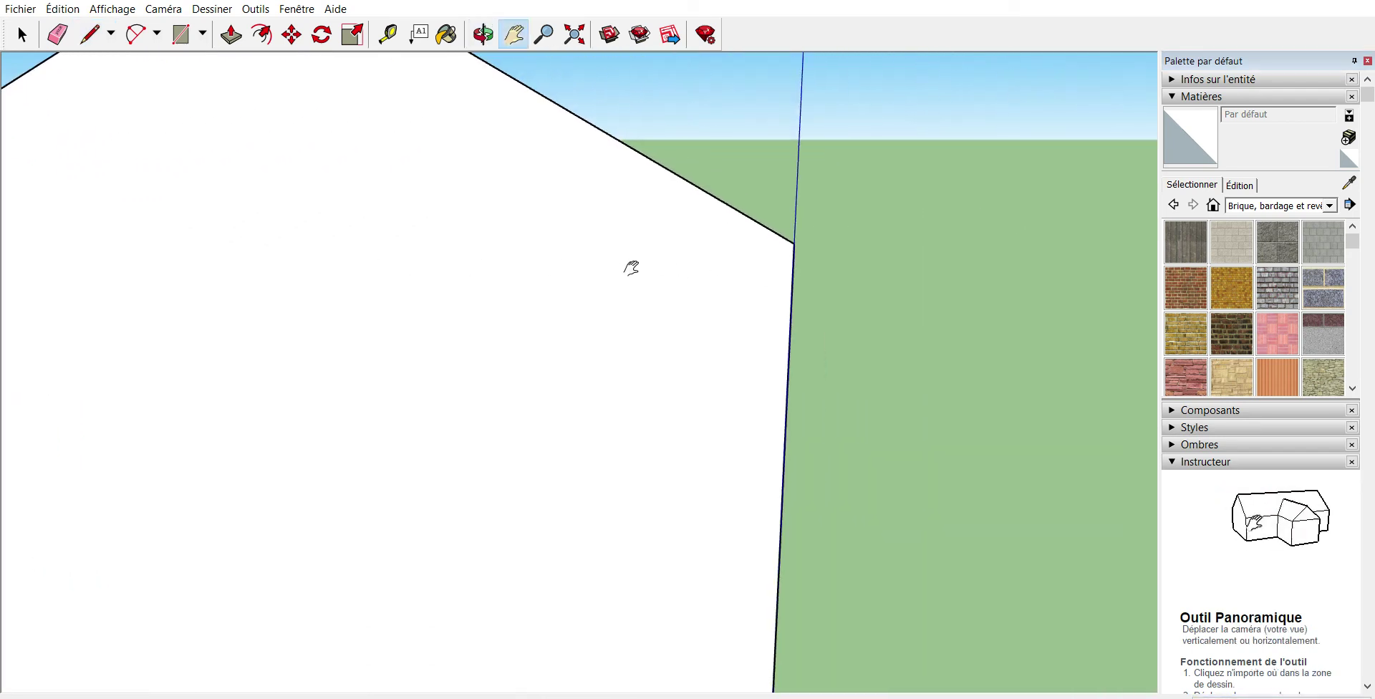
pyautogui.click(90, 33)
pyautogui.click(572, 219)
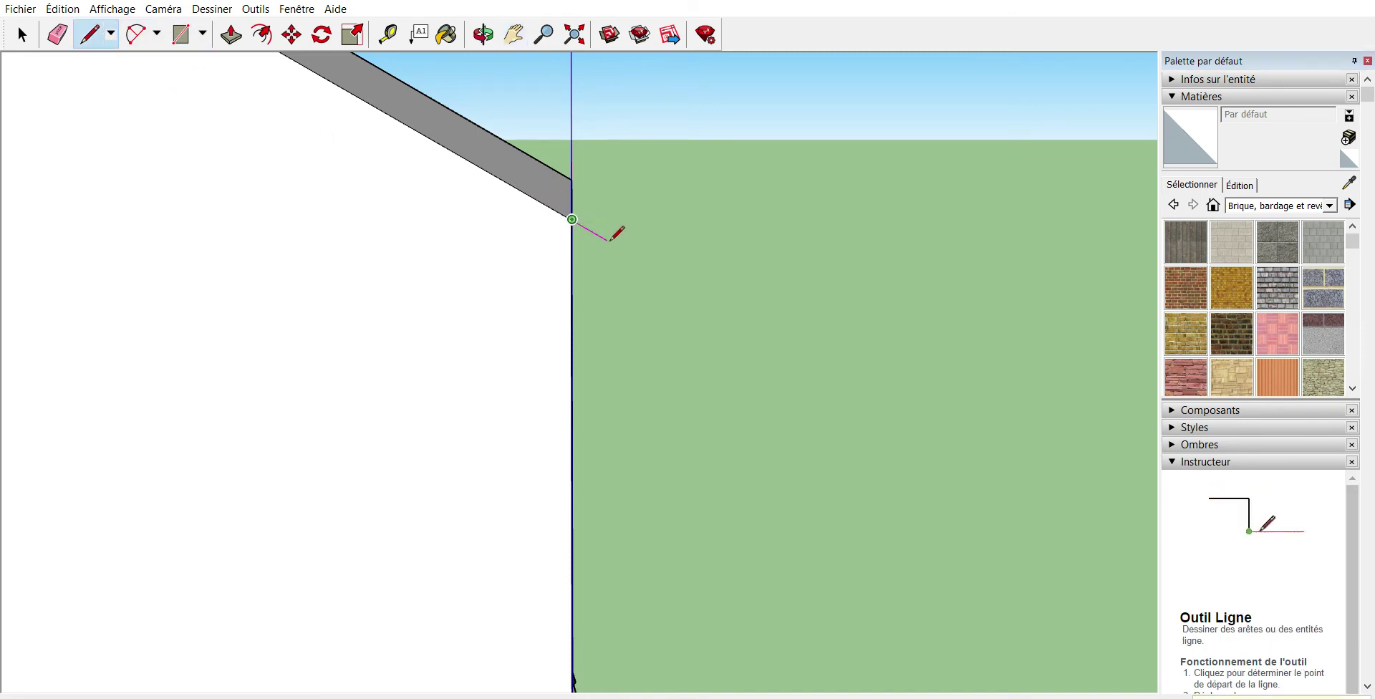
pyautogui.click(597, 234)
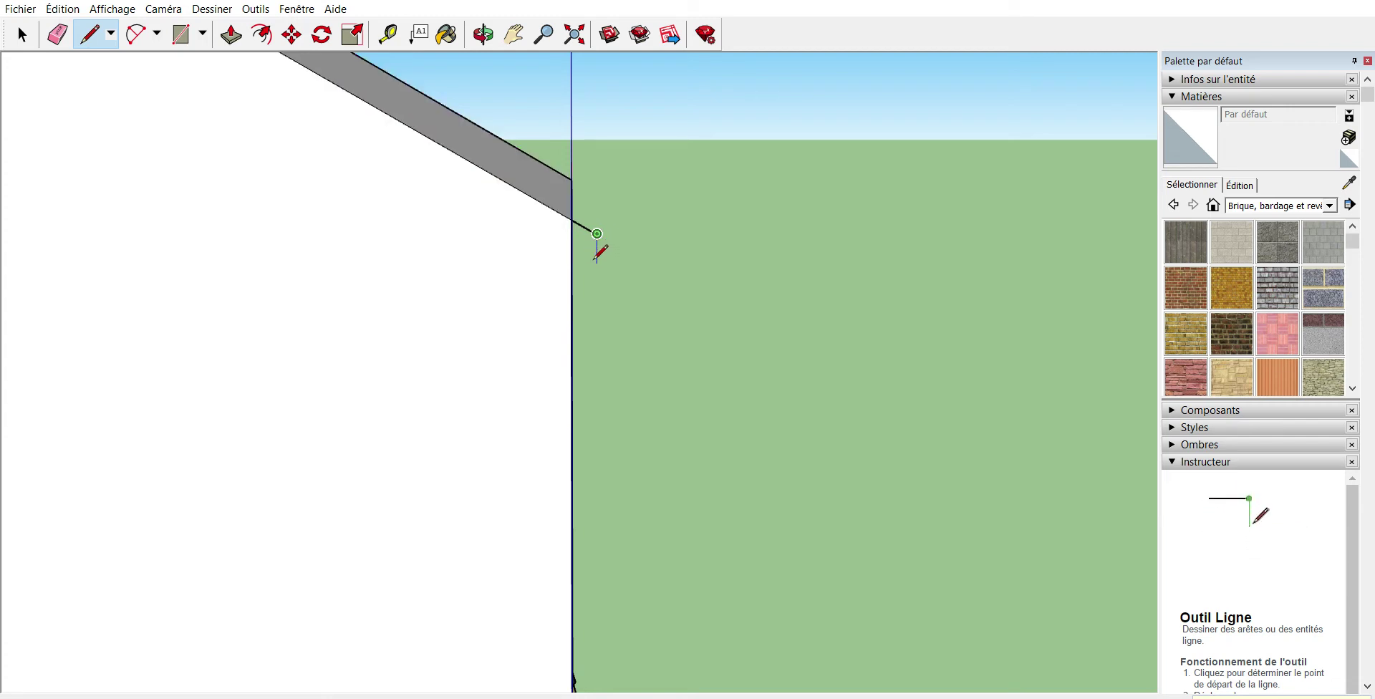
pyautogui.click(596, 249)
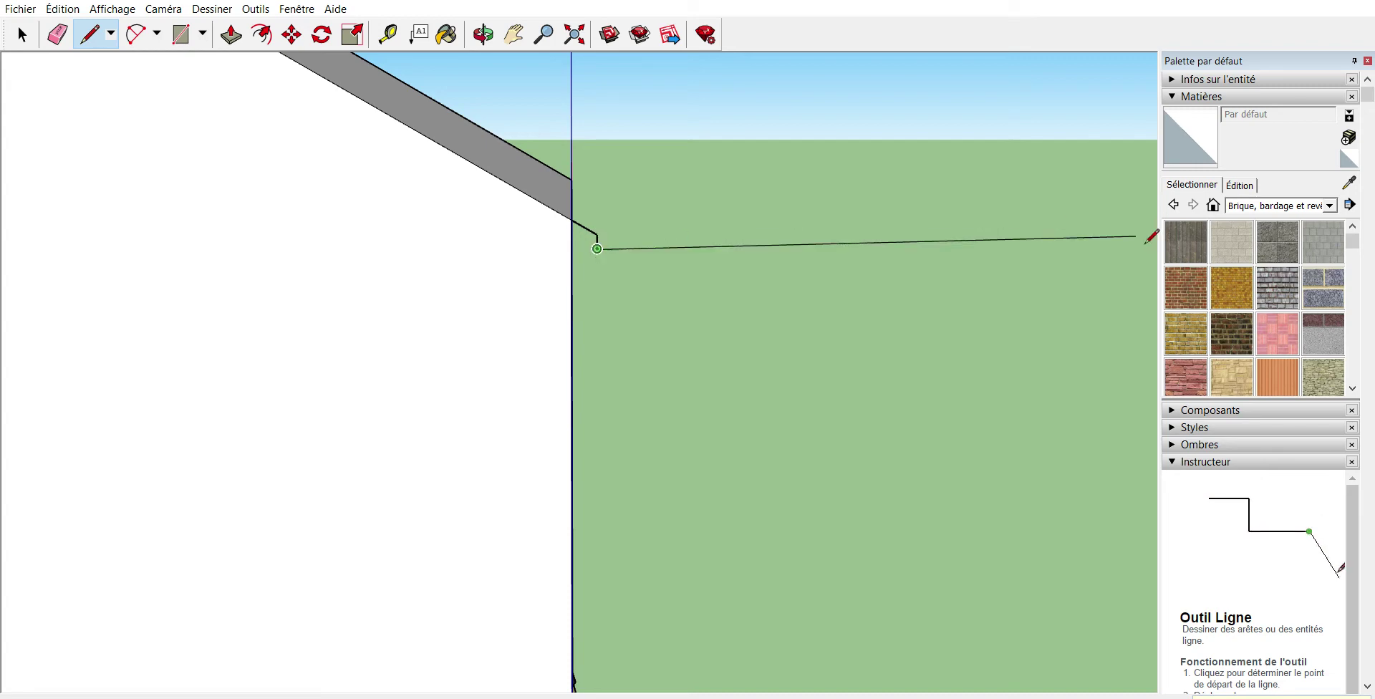
pyautogui.press('Escape')
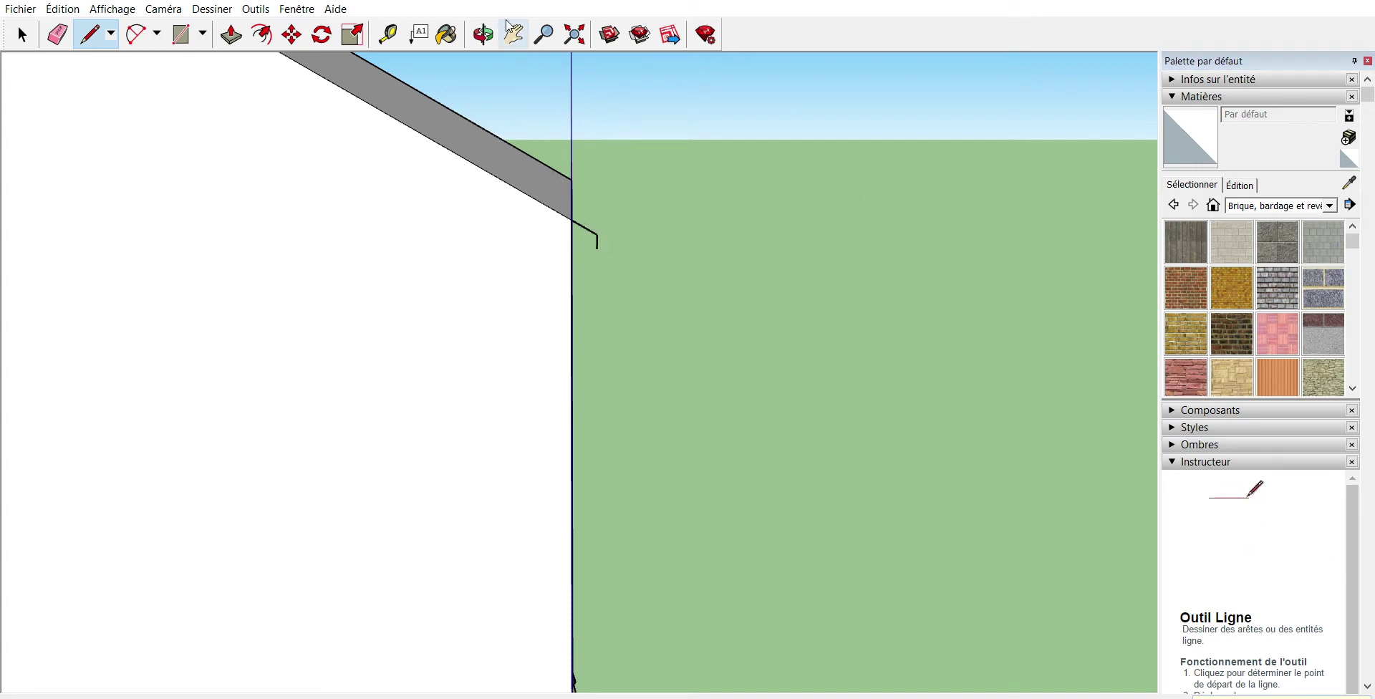
pyautogui.click(483, 34)
pyautogui.moveTo(820, 214)
pyautogui.mouseDown()
pyautogui.moveTo(806, 296)
pyautogui.moveTo(491, 270)
pyautogui.moveTo(421, 209)
pyautogui.mouseUp()
pyautogui.scroll(5, 351, 148)
# - Draw a short outward overhang edge at the first eave corner of this gable
pyautogui.scroll(2, 351, 148)
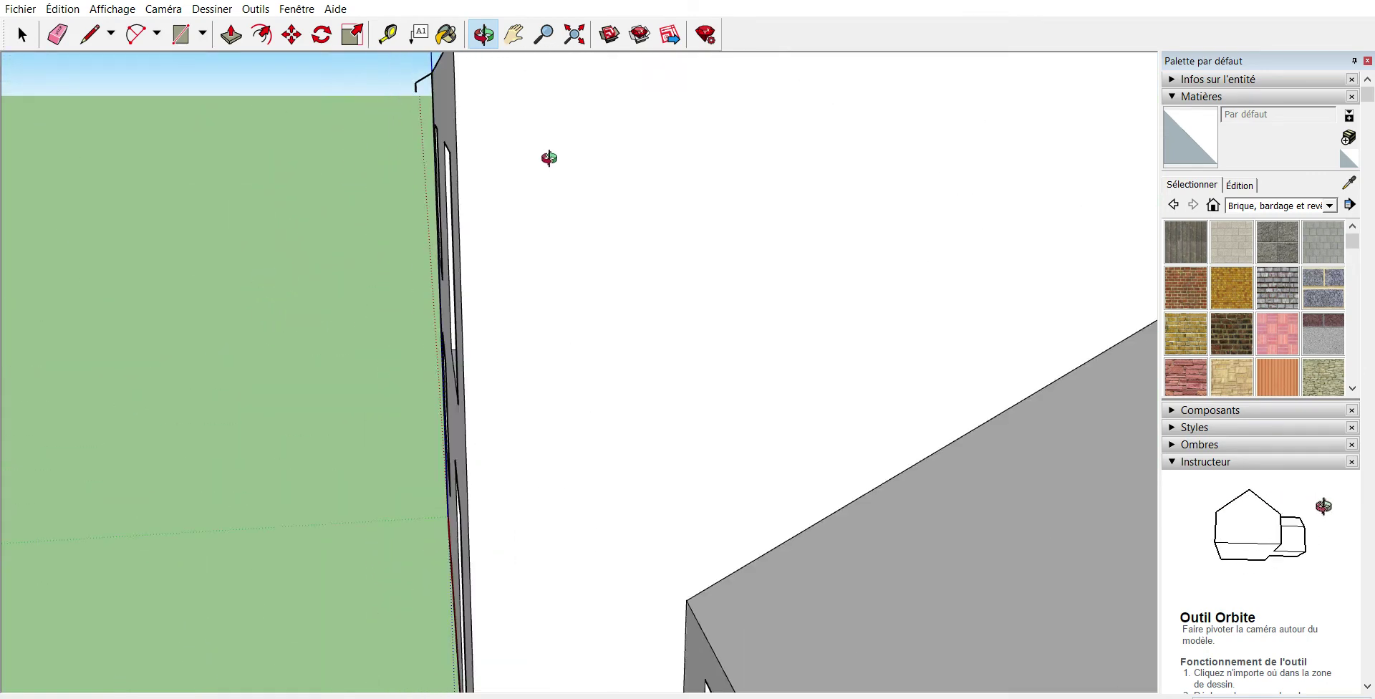
pyautogui.click(514, 33)
pyautogui.moveTo(510, 272)
pyautogui.mouseDown()
pyautogui.moveTo(510, 361)
pyautogui.moveTo(444, 353)
pyautogui.moveTo(464, 332)
pyautogui.mouseUp()
pyautogui.click(101, 24)
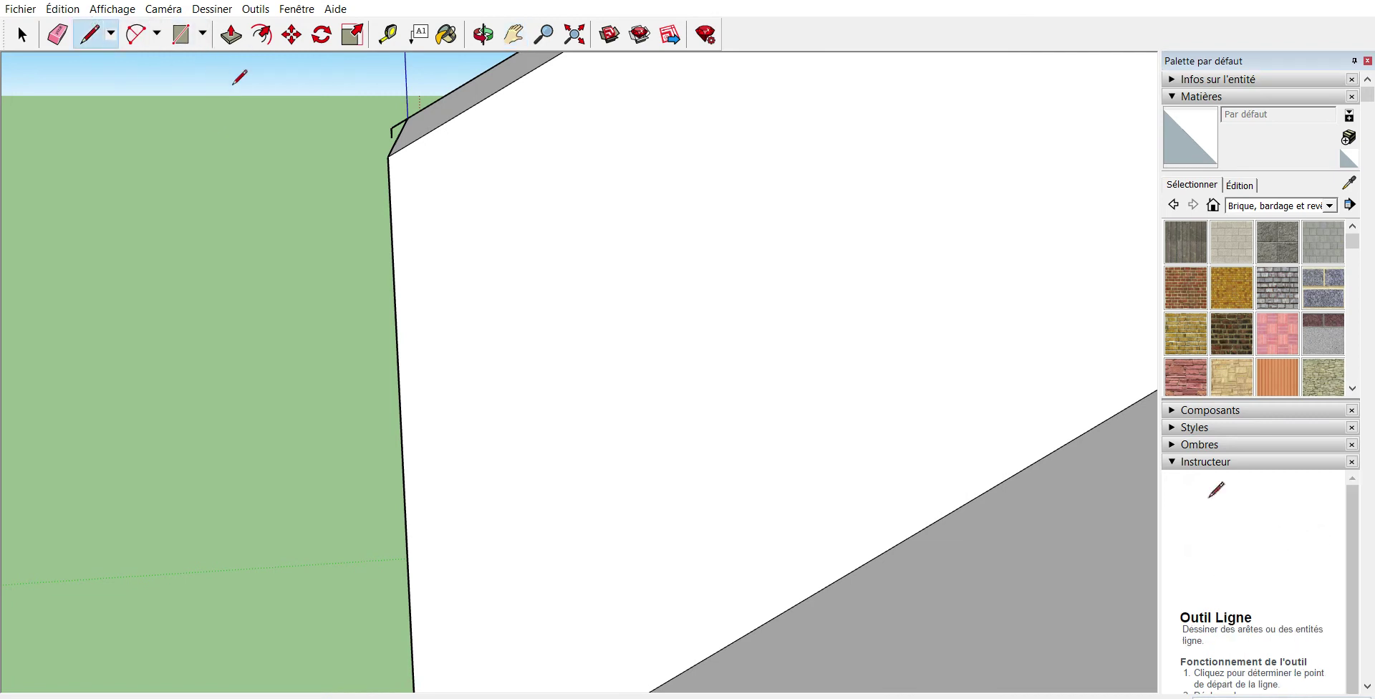
pyautogui.click(388, 155)
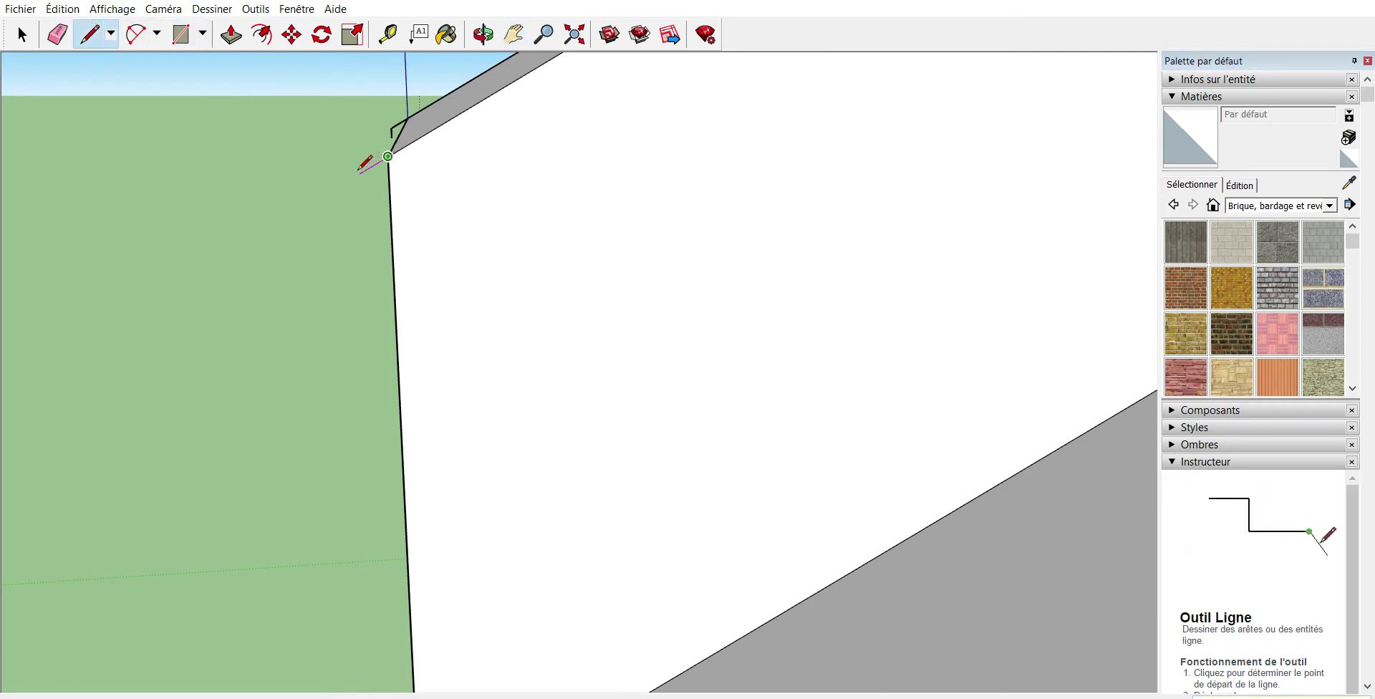
pyautogui.press('Return')
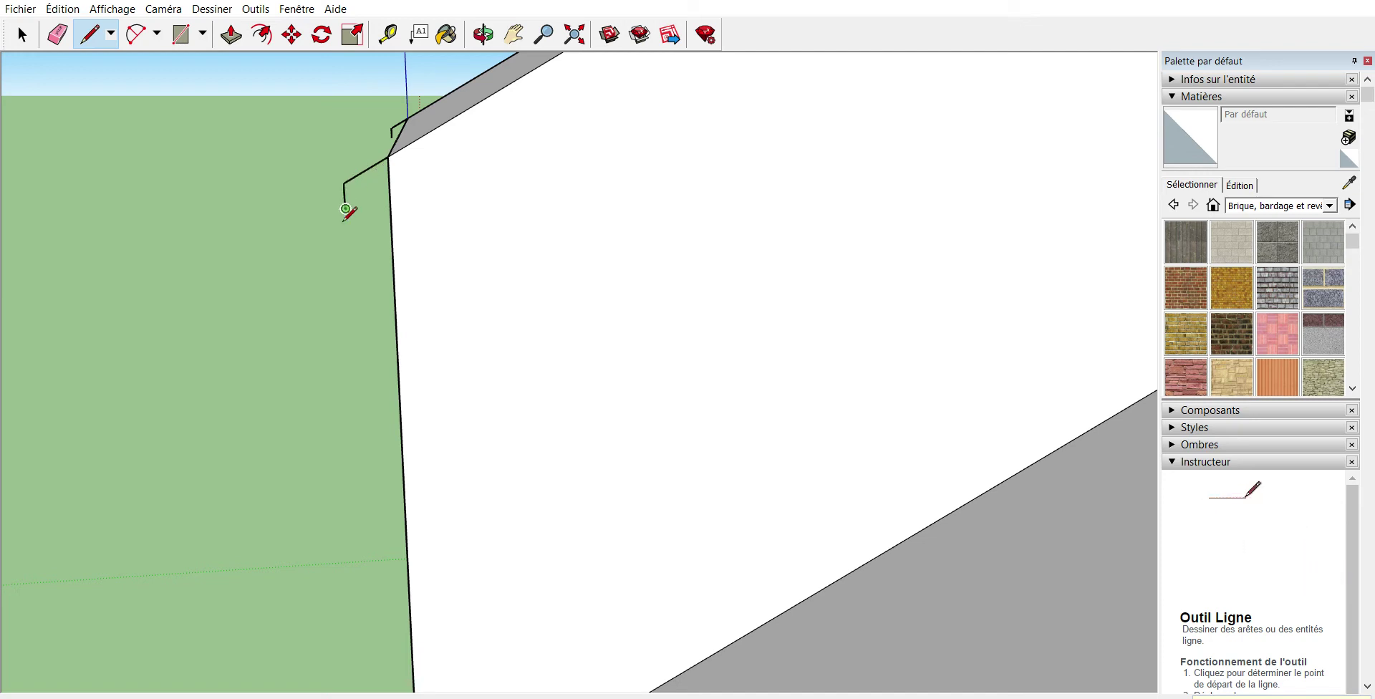
pyautogui.press('Escape')
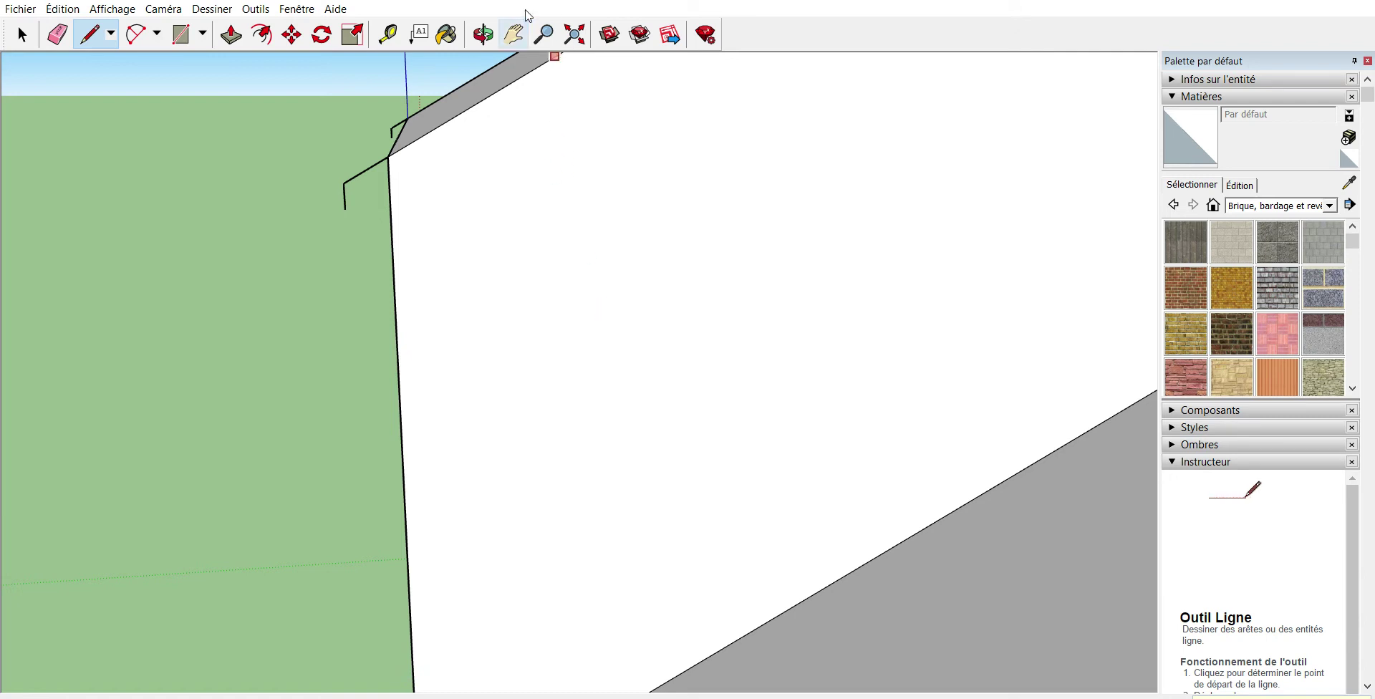
# - Add the outward edge and vertical drop at the other eave corner, then fit the house in view
pyautogui.click(513, 34)
pyautogui.moveTo(1069, 237)
pyautogui.mouseDown()
pyautogui.moveTo(353, 199)
pyautogui.moveTo(355, 331)
pyautogui.moveTo(169, 297)
pyautogui.moveTo(251, 260)
pyautogui.moveTo(246, 236)
pyautogui.mouseUp()
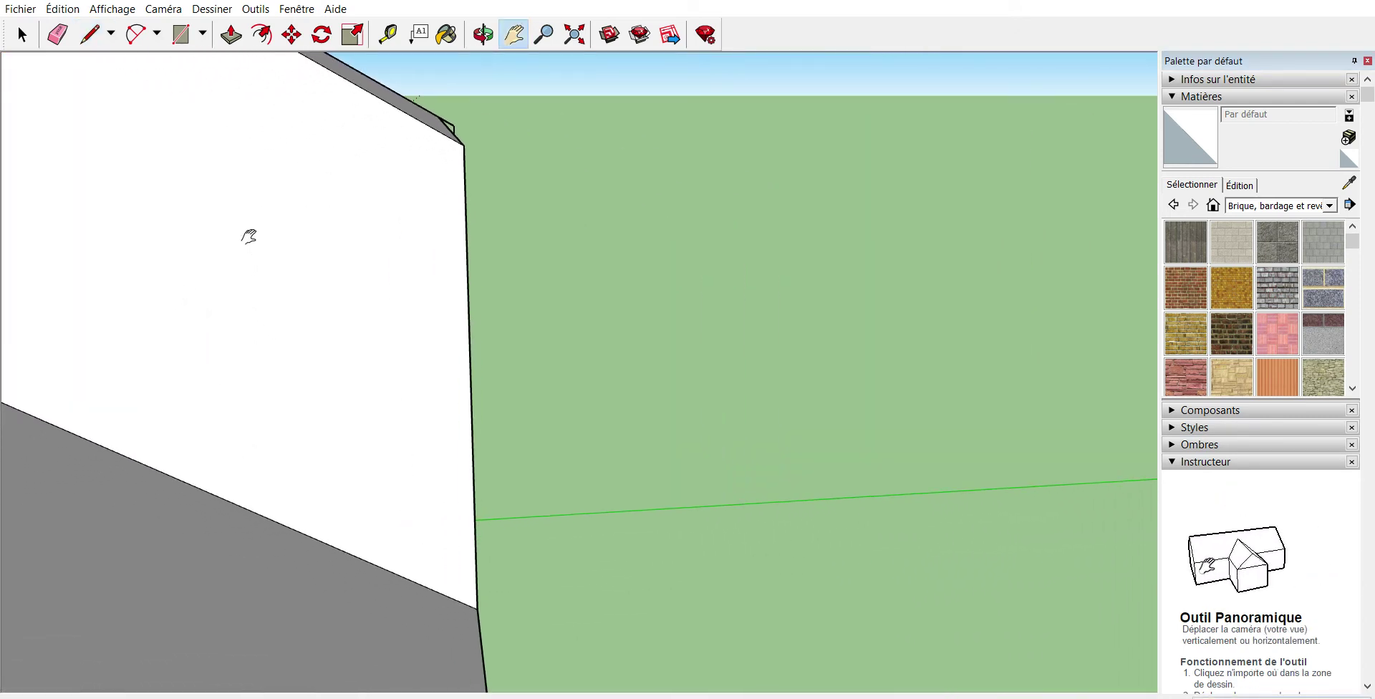
pyautogui.click(90, 33)
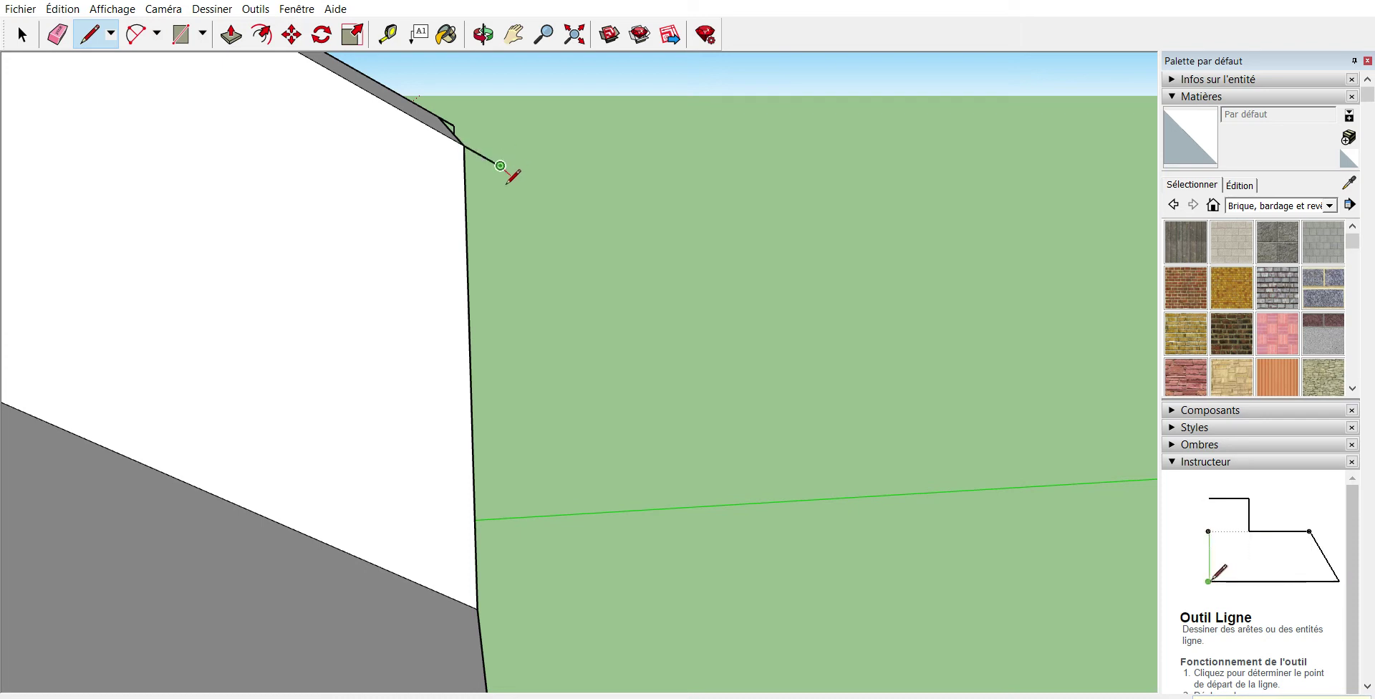
pyautogui.click(500, 166)
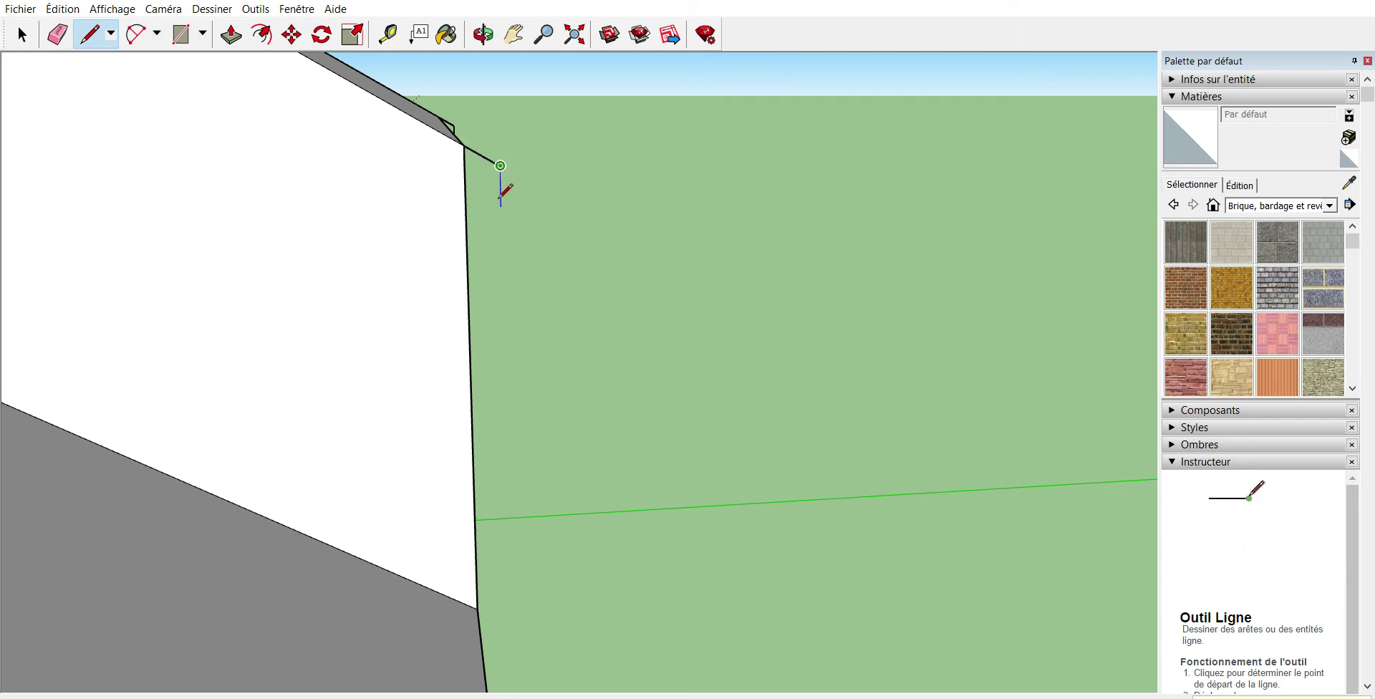
pyautogui.click(500, 185)
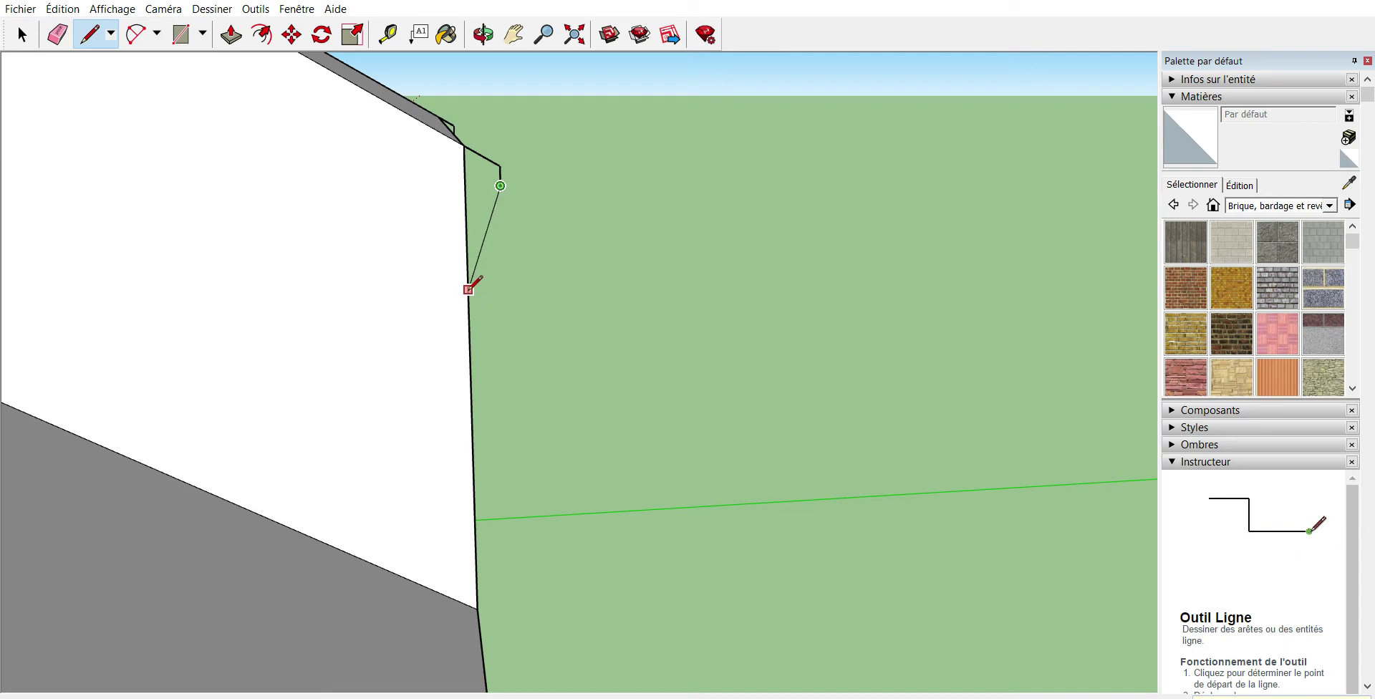
pyautogui.press('Escape')
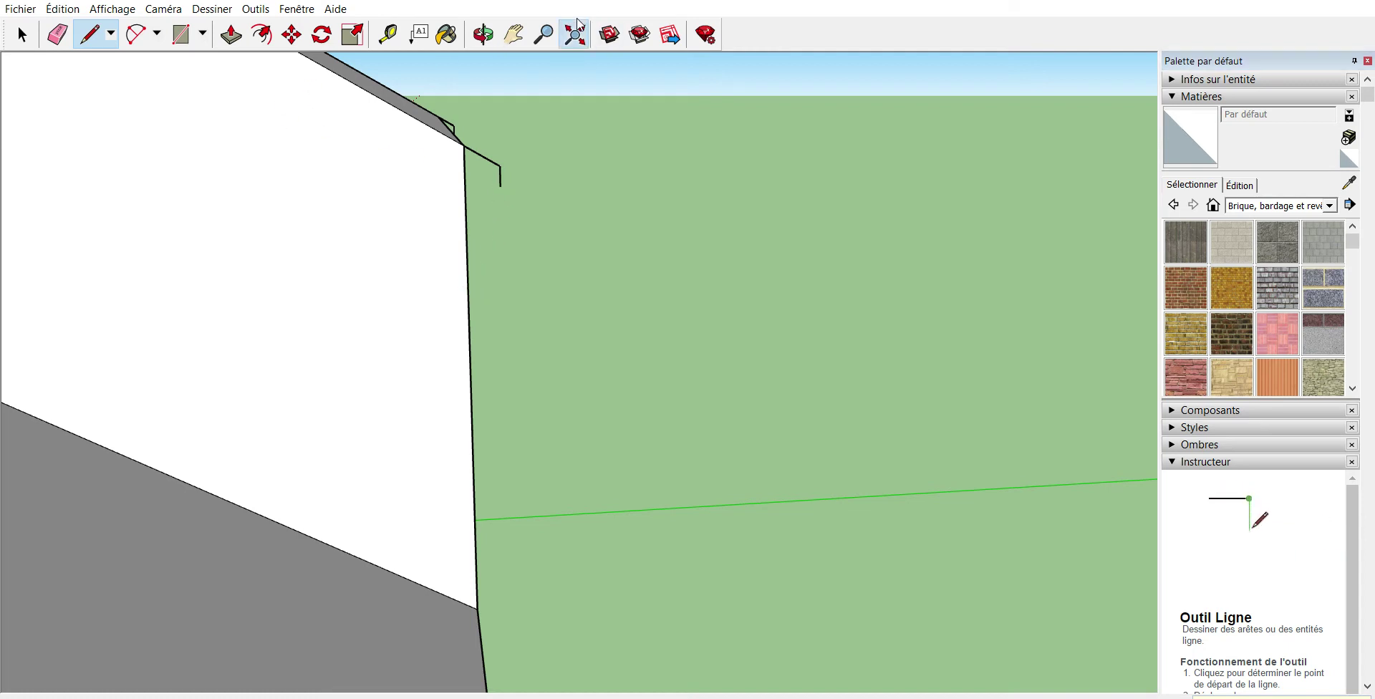
pyautogui.click(573, 34)
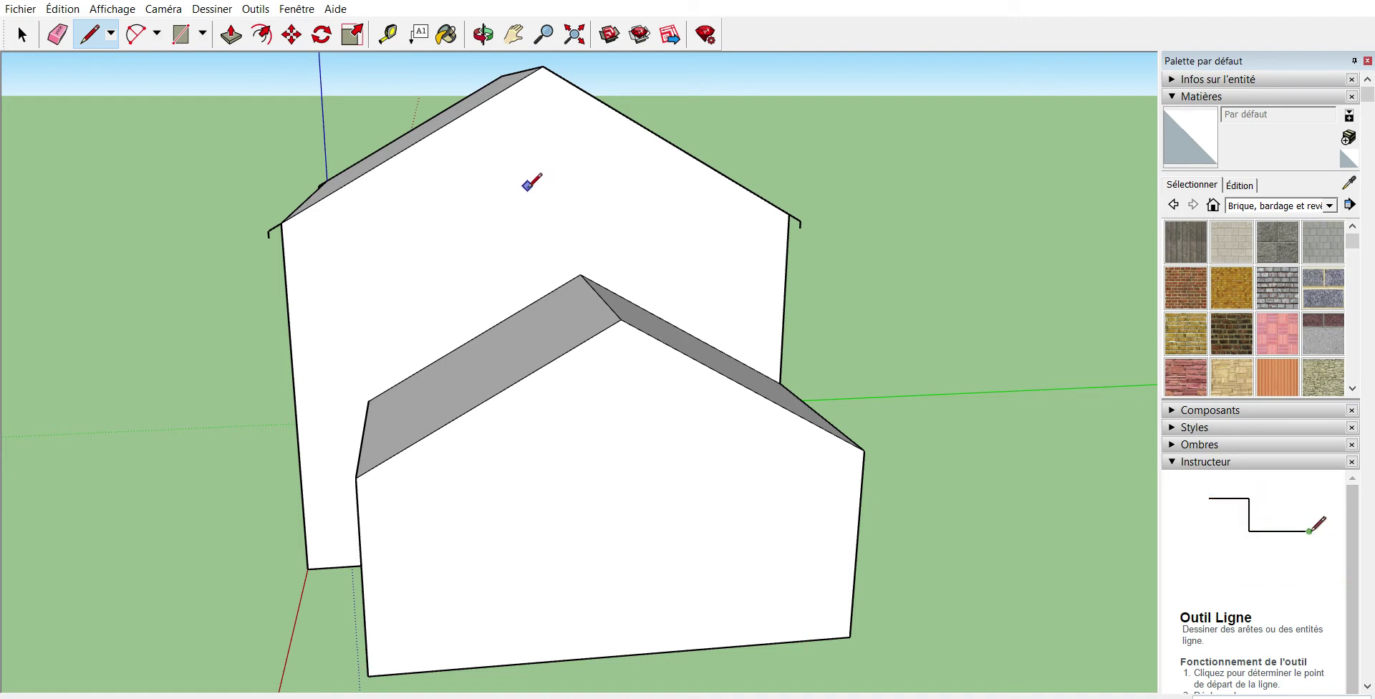
# - Draw an edge along the top of the front wall from its left corner
pyautogui.click(484, 34)
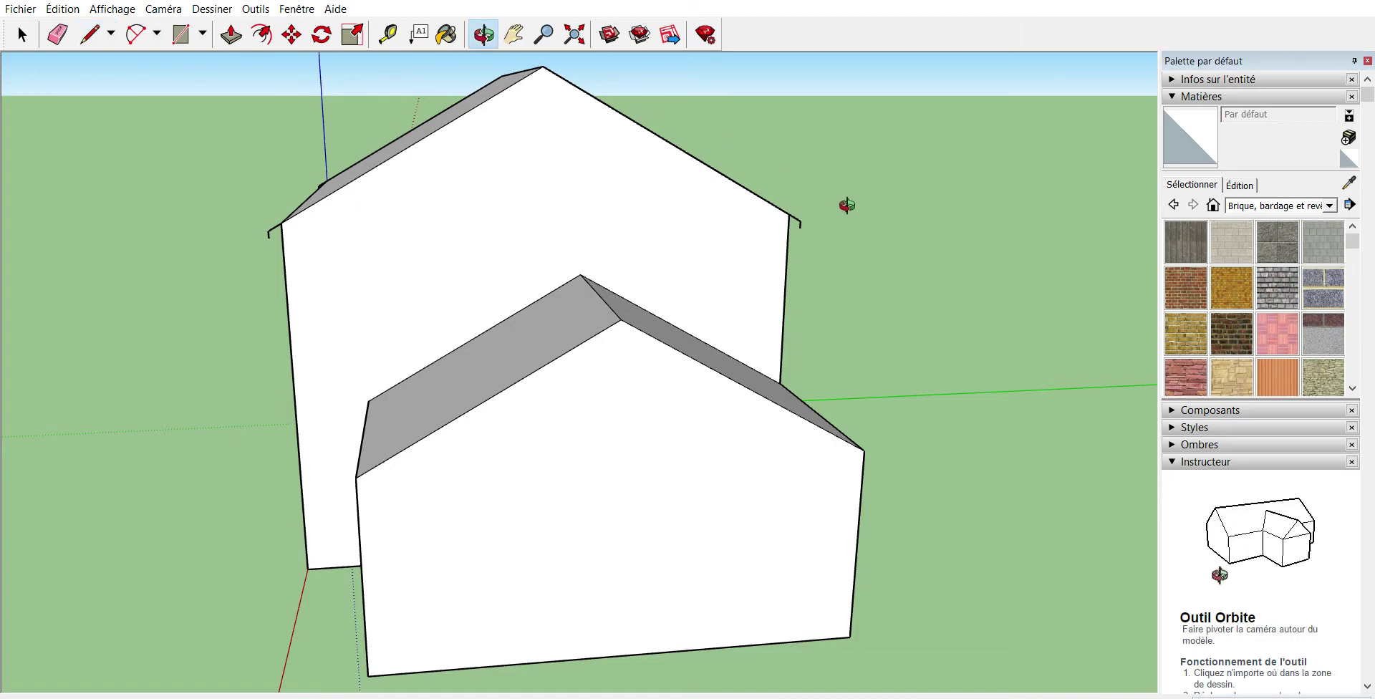
pyautogui.moveTo(846, 205)
pyautogui.mouseDown()
pyautogui.moveTo(347, 239)
pyautogui.moveTo(154, 117)
pyautogui.moveTo(527, 245)
pyautogui.moveTo(466, 371)
pyautogui.moveTo(482, 420)
pyautogui.moveTo(332, 451)
pyautogui.moveTo(293, 348)
pyautogui.moveTo(329, 331)
pyautogui.mouseUp()
pyautogui.scroll(3, 335, 319)
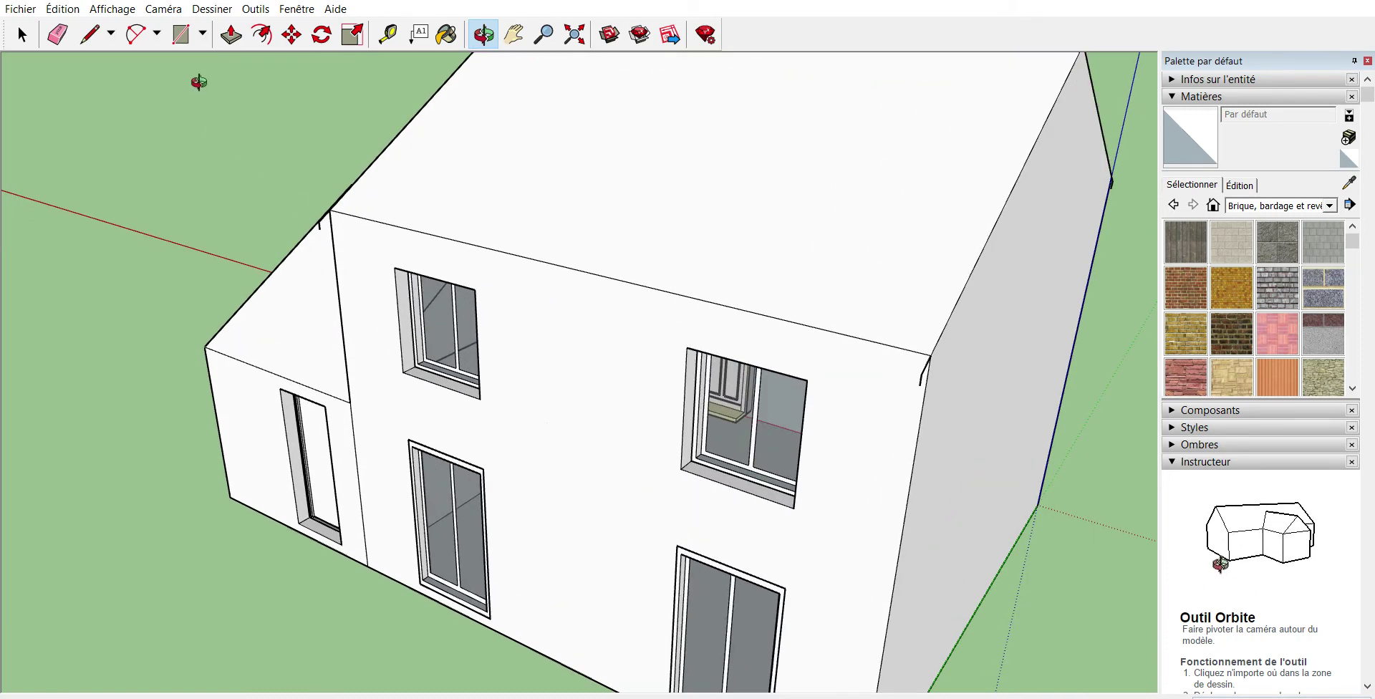
pyautogui.click(86, 20)
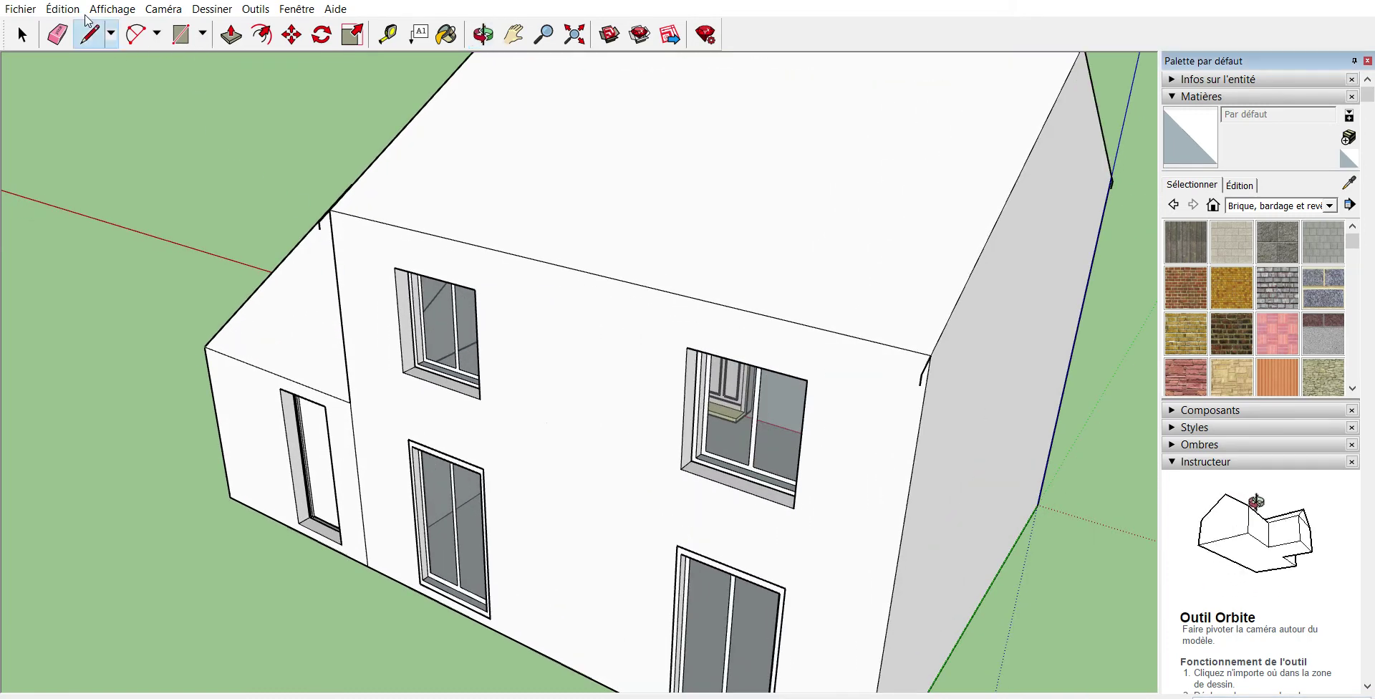
pyautogui.click(319, 222)
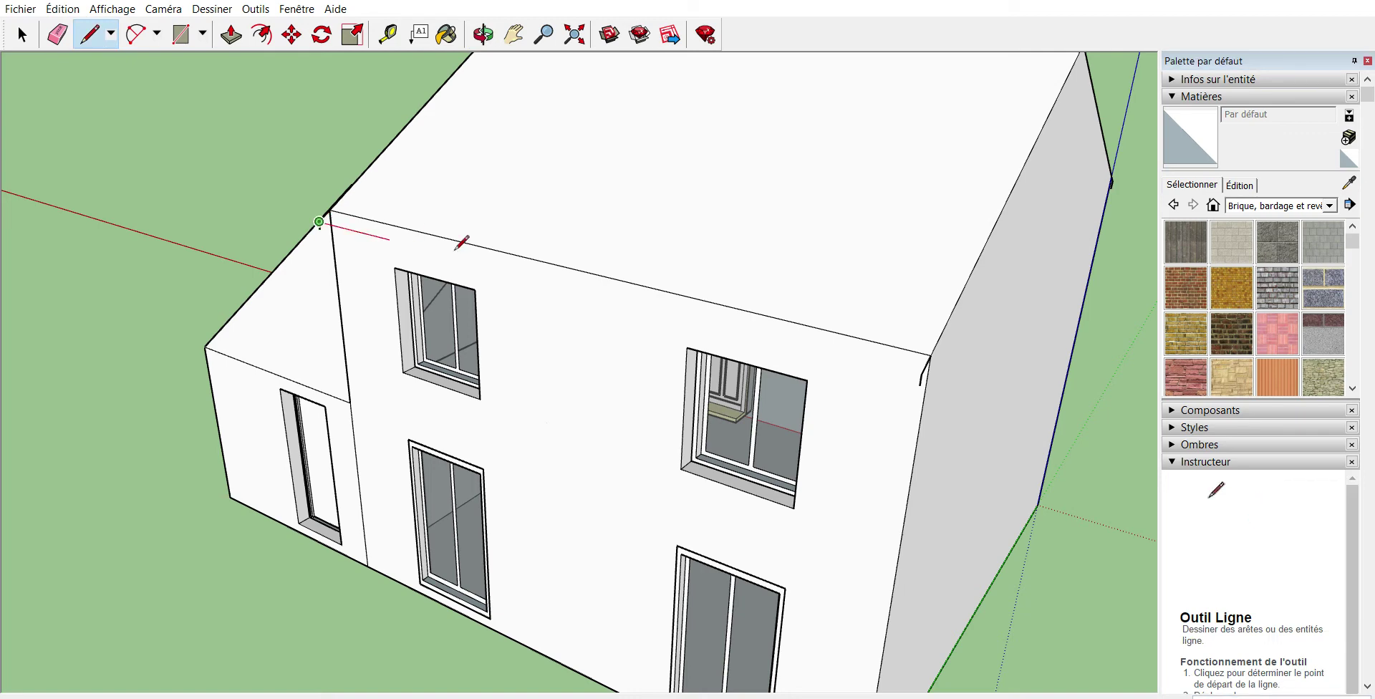
pyautogui.click(921, 374)
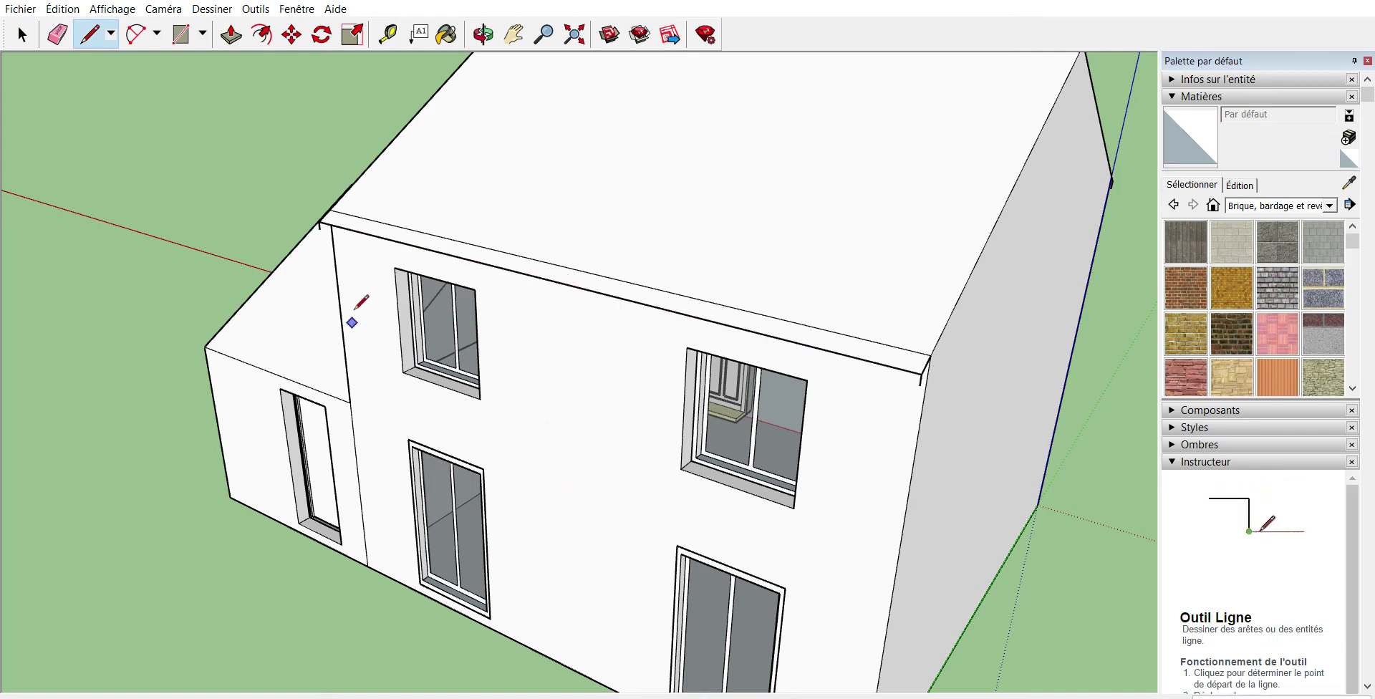
# - Draw an edge along the roof fascia from the roof's front corner
pyautogui.scroll(2, 355, 308)
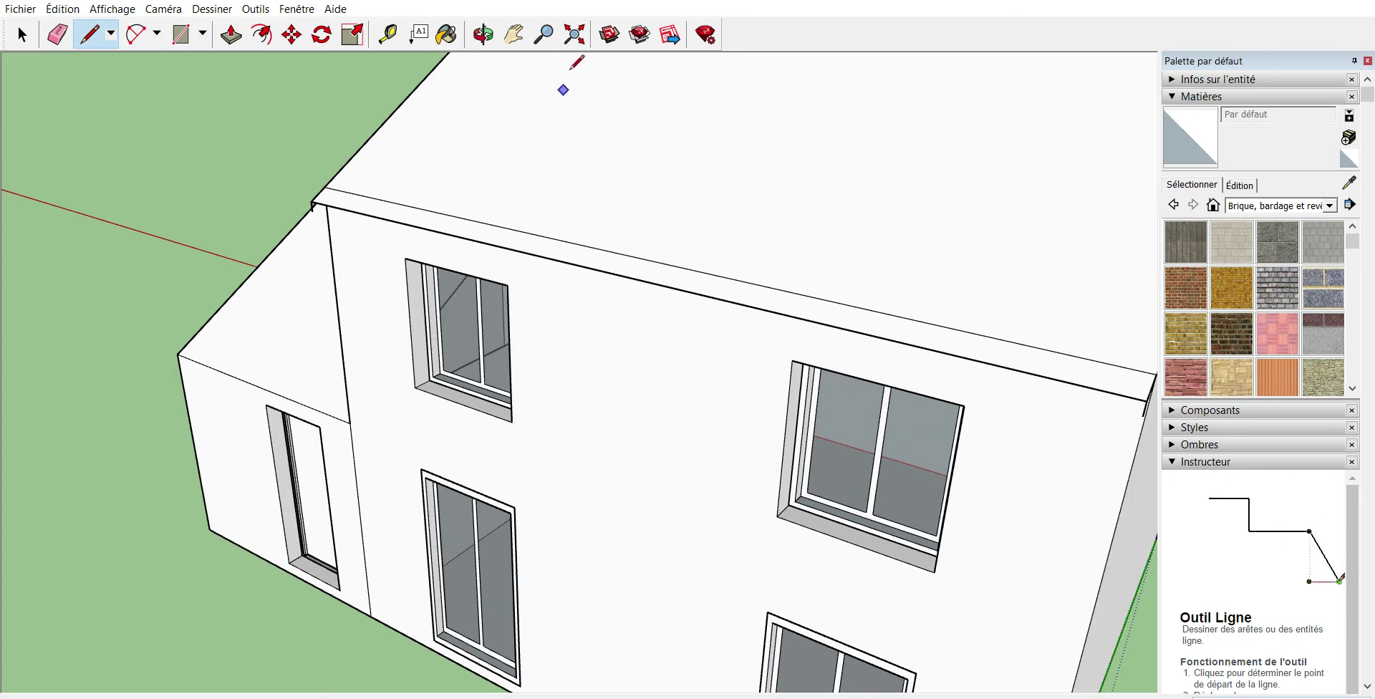
pyautogui.click(513, 35)
pyautogui.moveTo(696, 333); pyautogui.dragTo(561, 270)
pyautogui.click(90, 33)
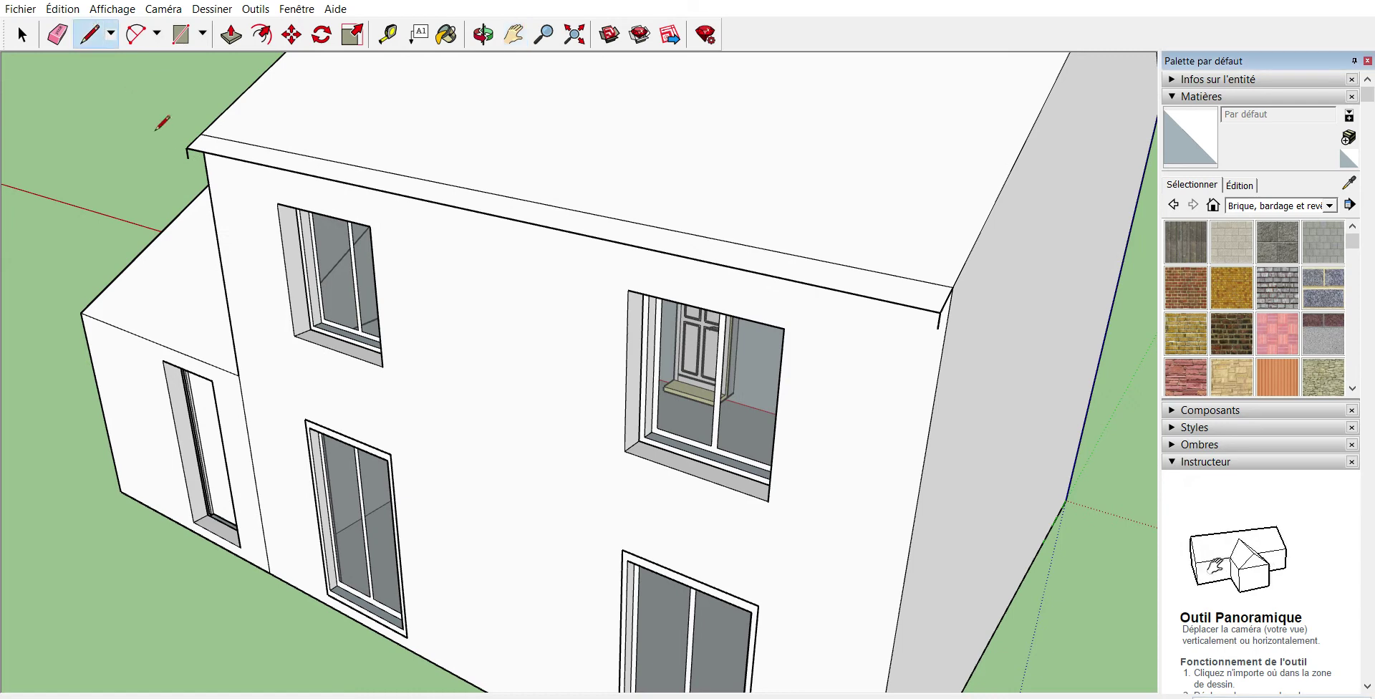
pyautogui.click(189, 158)
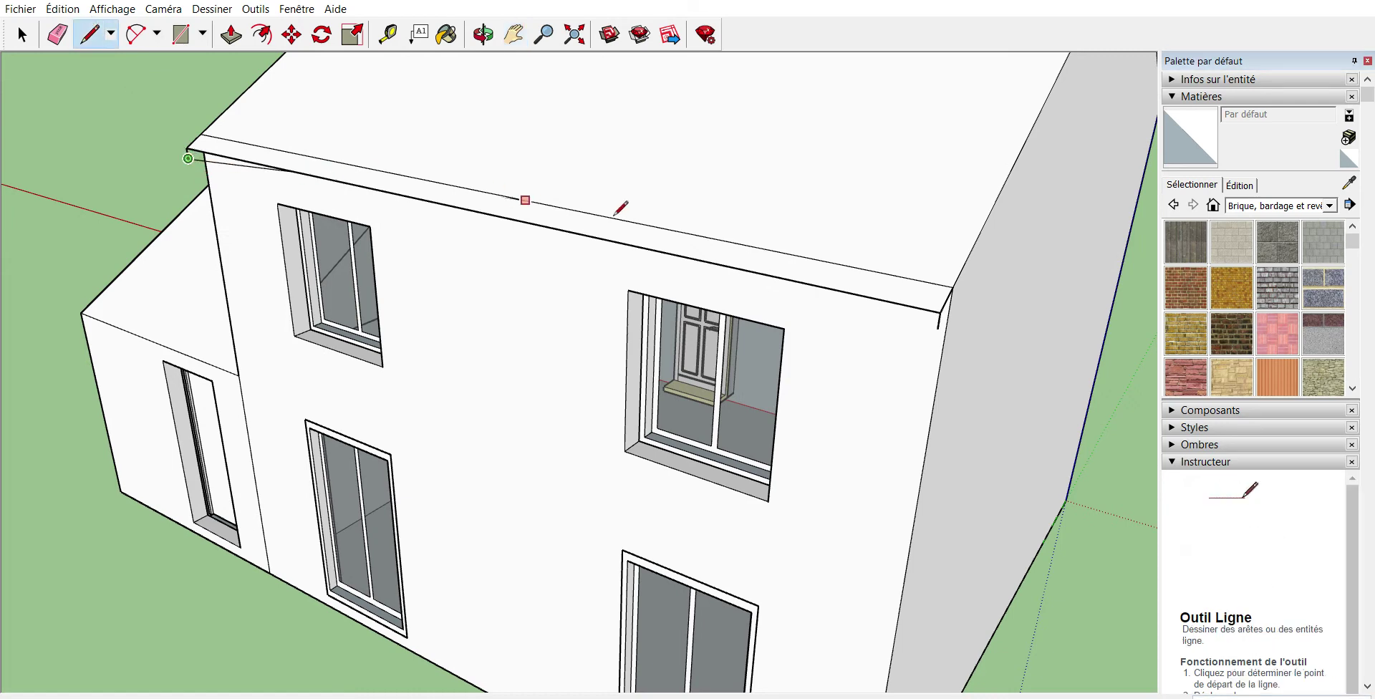
pyautogui.click(937, 328)
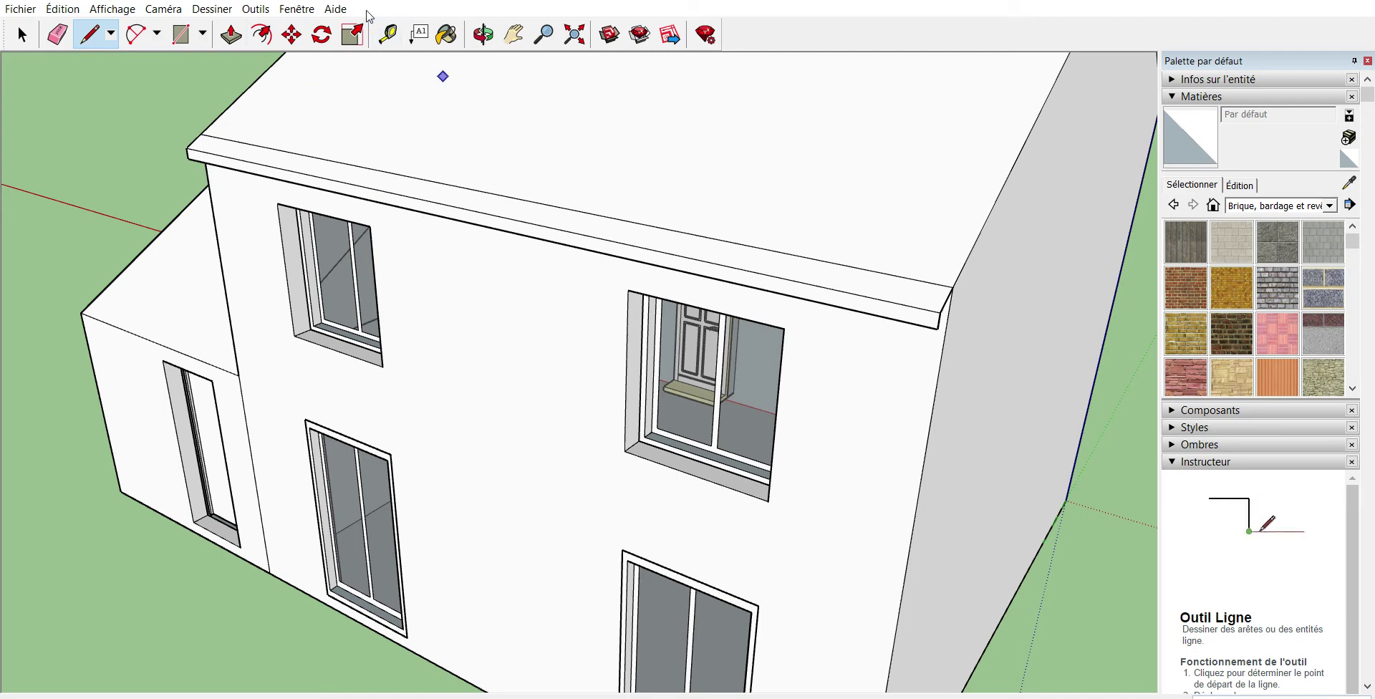
# - Draw two edges from the left to the right eave corner to split off the fascia strip
pyautogui.click(483, 34)
pyautogui.moveTo(908, 153)
pyautogui.mouseDown()
pyautogui.moveTo(660, 151)
pyautogui.moveTo(635, 49)
pyautogui.moveTo(625, 83)
pyautogui.moveTo(621, 73)
pyautogui.moveTo(660, 64)
pyautogui.moveTo(552, 144)
pyautogui.moveTo(819, 198)
pyautogui.moveTo(515, 156)
pyautogui.moveTo(746, 273)
pyautogui.moveTo(450, 225)
pyautogui.mouseUp()
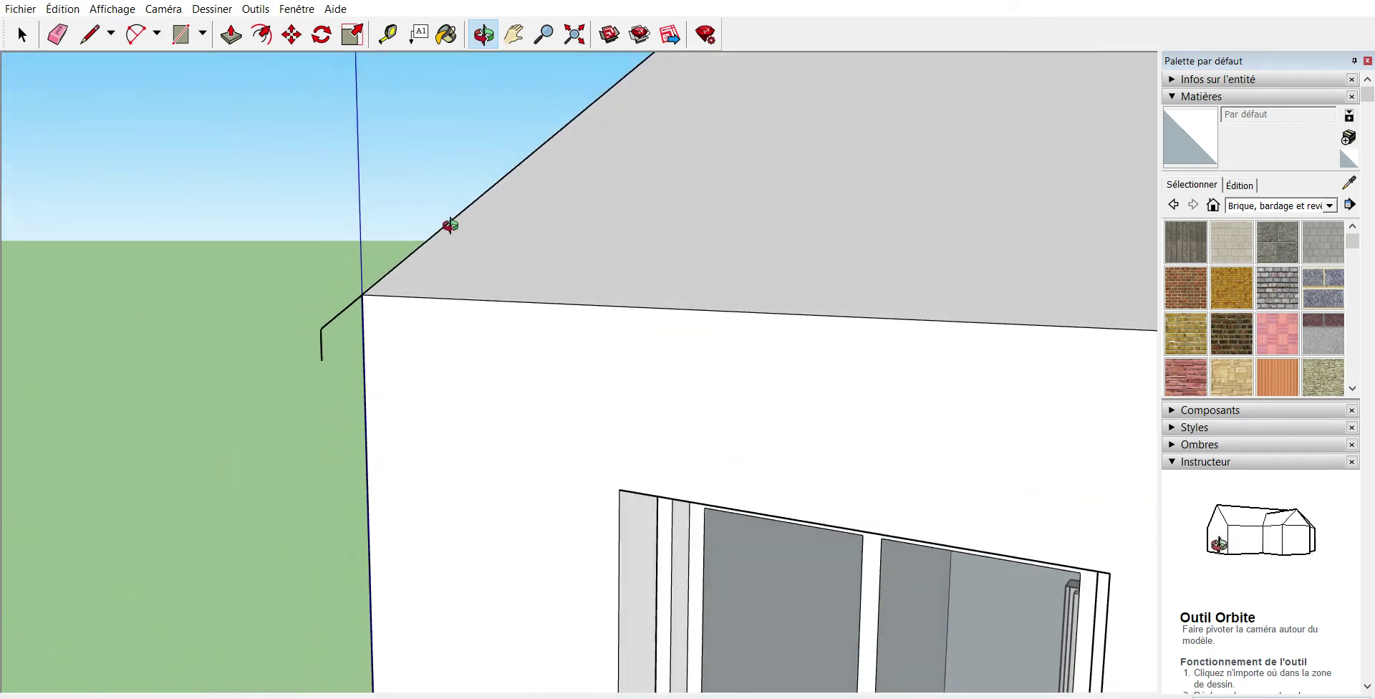
pyautogui.scroll(-3, 450, 226)
pyautogui.scroll(-3, 445, 230)
pyautogui.scroll(-3, 515, 239)
pyautogui.moveTo(700, 258)
pyautogui.mouseDown()
pyautogui.moveTo(631, 303)
pyautogui.moveTo(629, 328)
pyautogui.mouseUp()
pyautogui.click(89, 33)
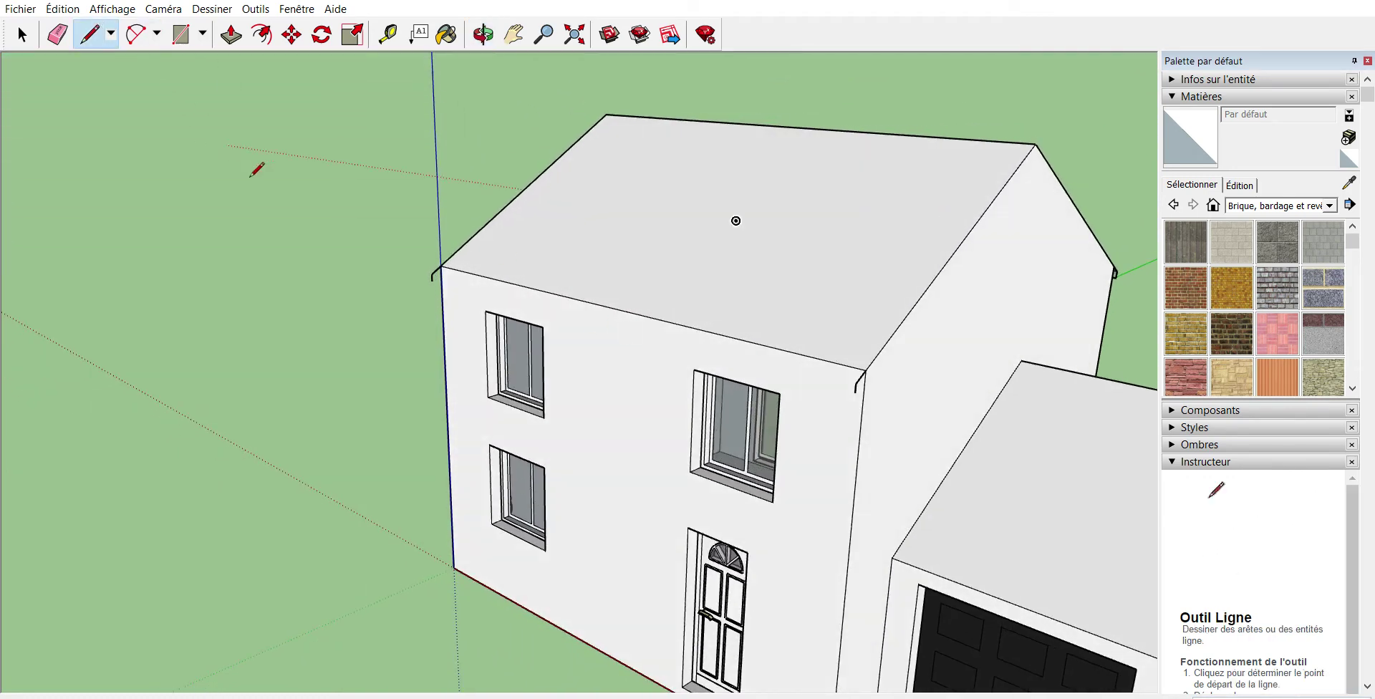
pyautogui.click(432, 273)
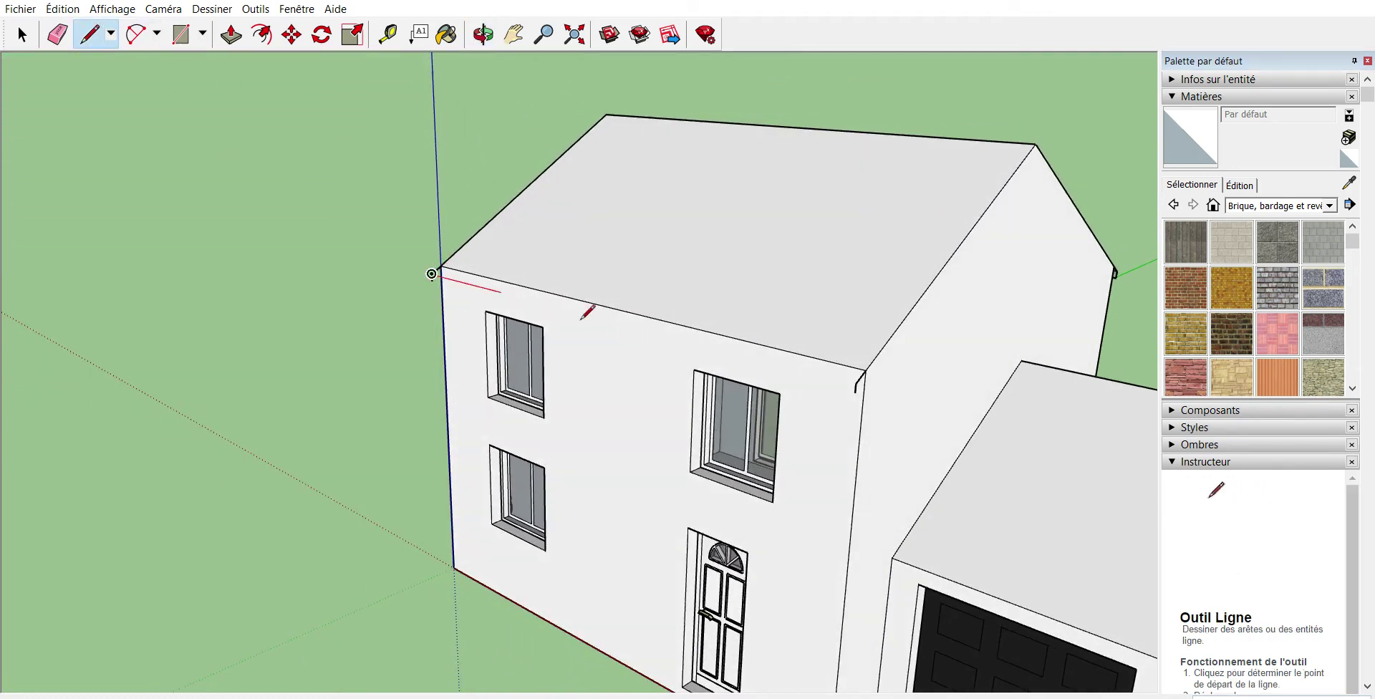
pyautogui.click(856, 383)
pyautogui.click(432, 279)
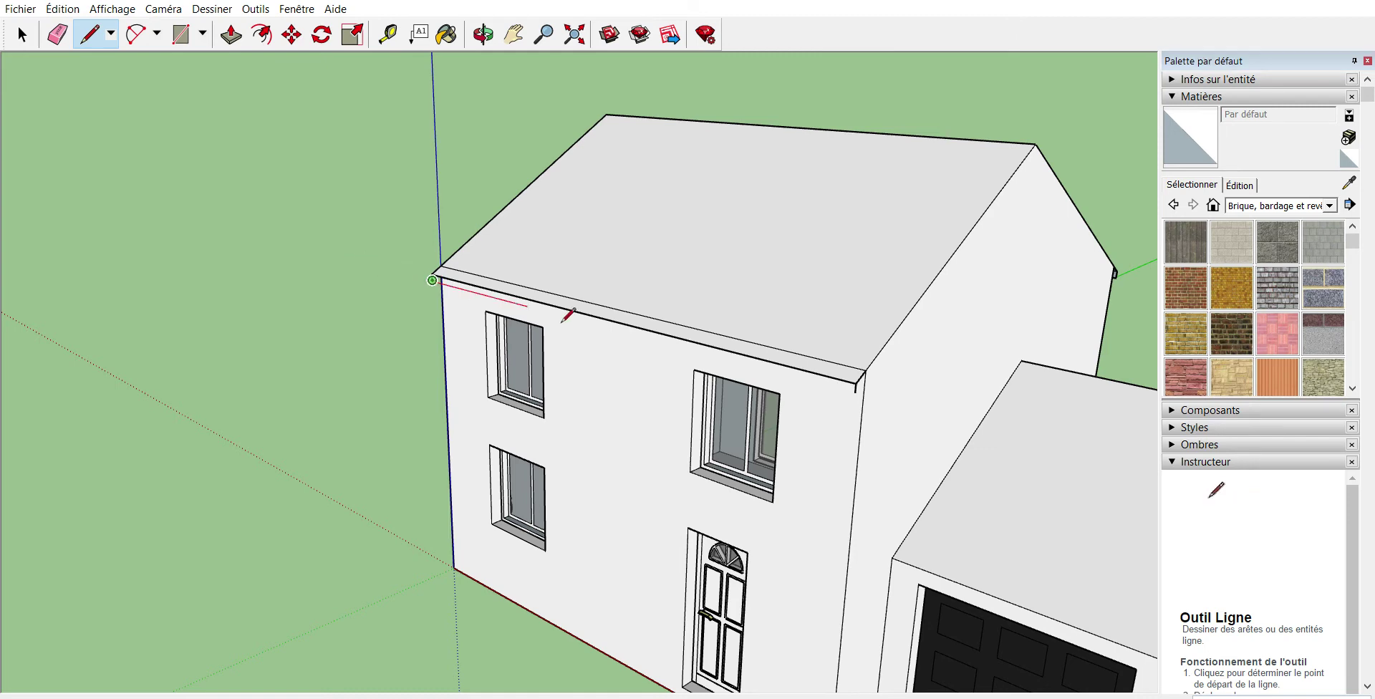
pyautogui.click(859, 386)
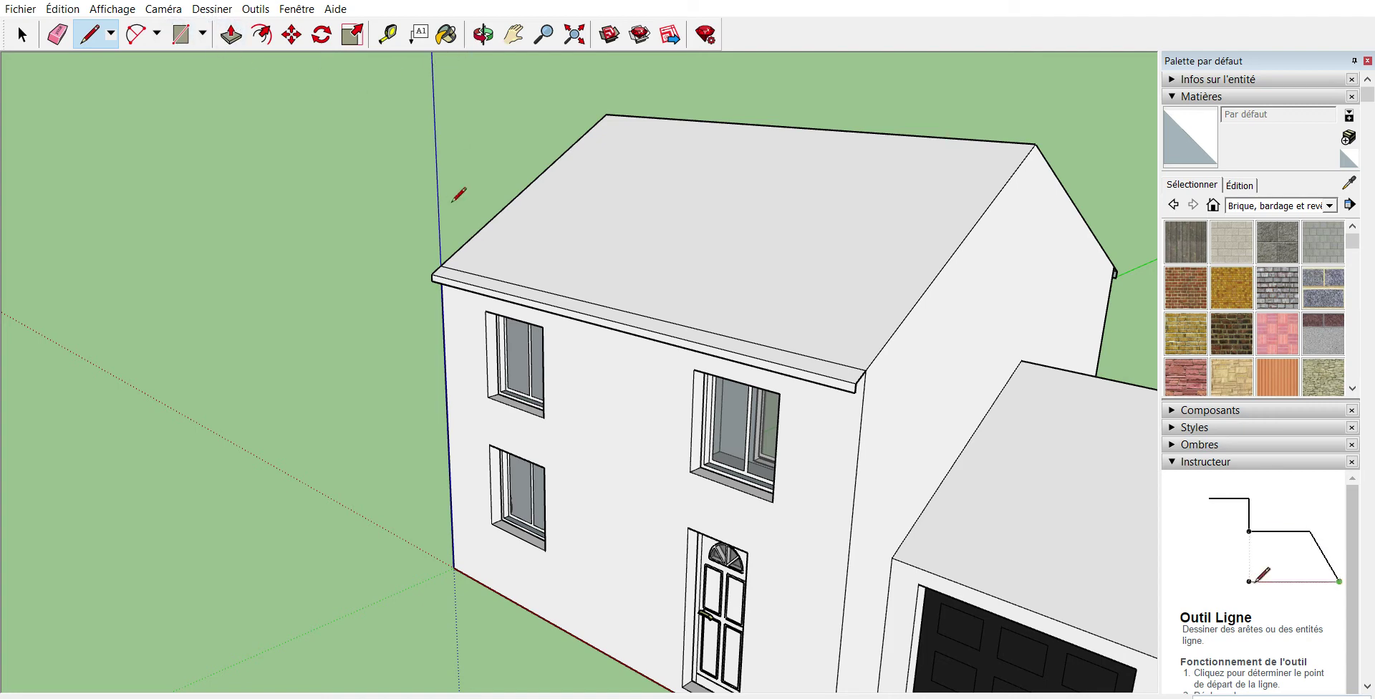
# - Erase the extra edge below the eave and undo the accidental front wall erasure
pyautogui.click(57, 34)
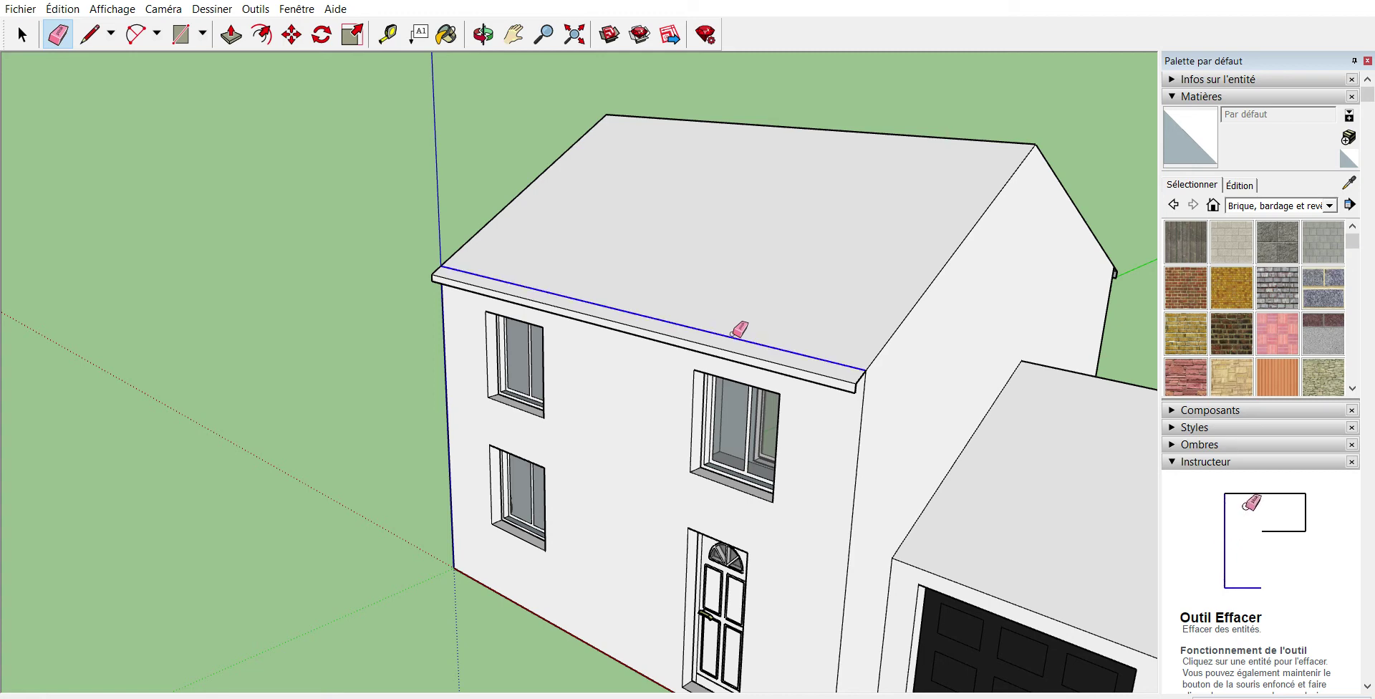
pyautogui.click(733, 332)
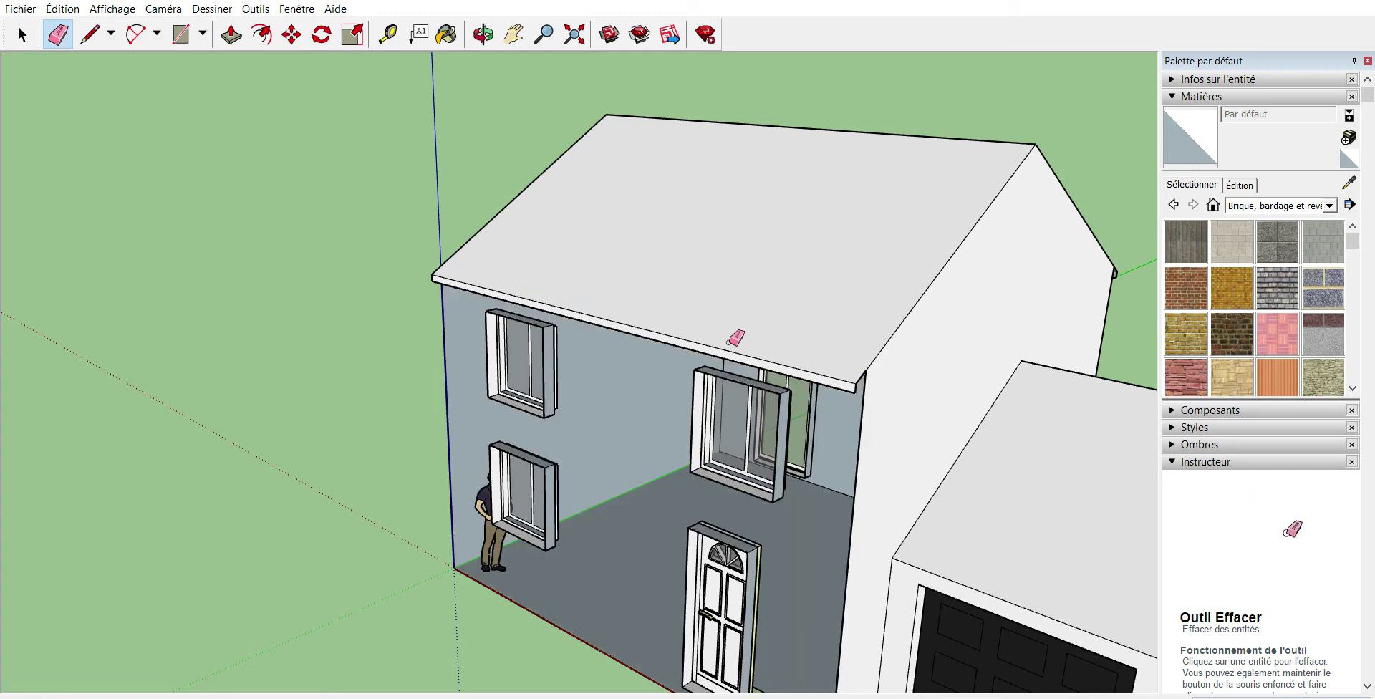
pyautogui.hotkey('ctrl', 'z')
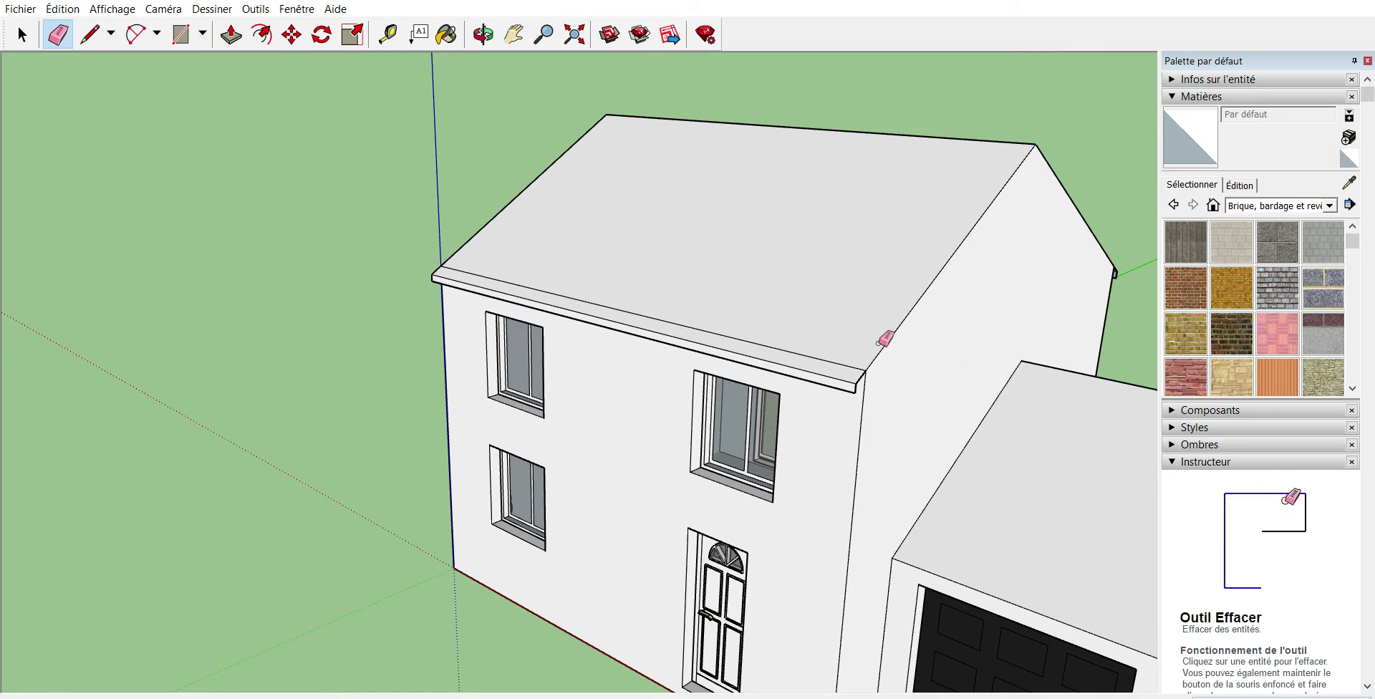
pyautogui.click(483, 32)
# - Place Tape Measure guides parallel to both sloping roof edges through the eave corners
pyautogui.moveTo(886, 276)
pyautogui.mouseDown()
pyautogui.moveTo(514, 201)
pyautogui.moveTo(524, 229)
pyautogui.moveTo(524, 200)
pyautogui.mouseUp()
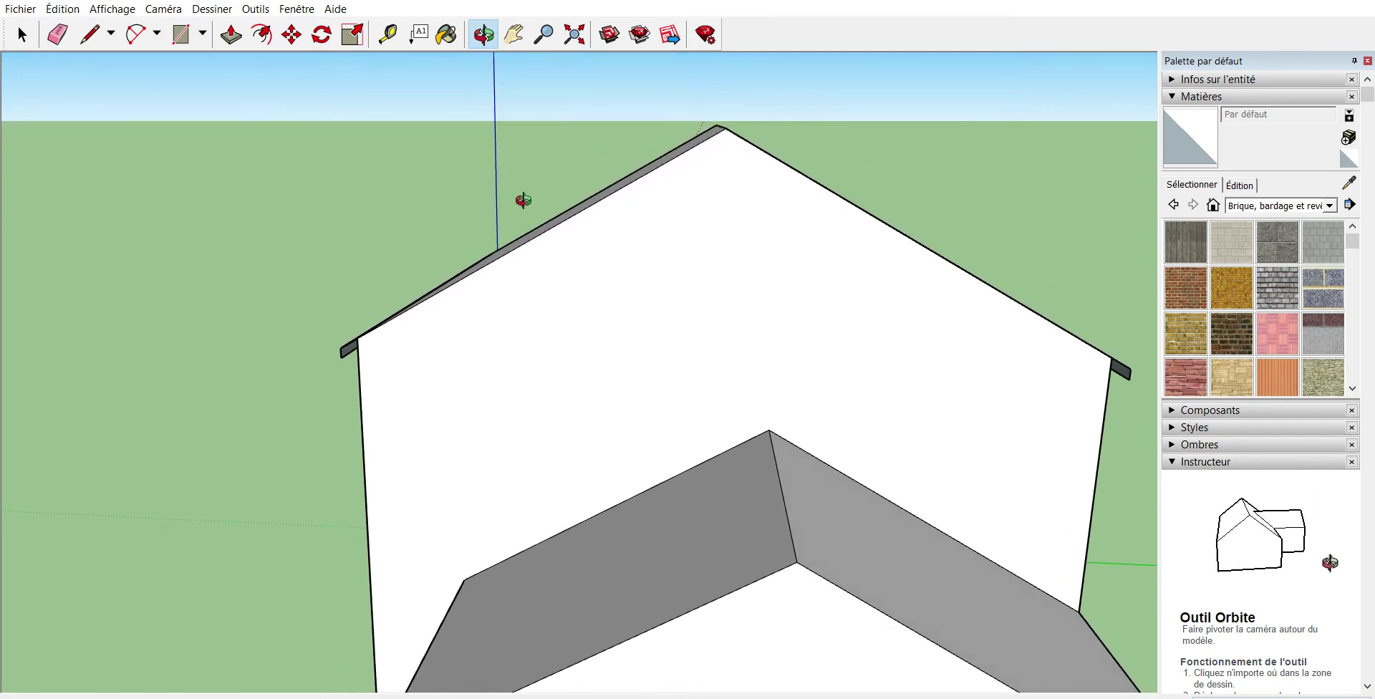
pyautogui.click(387, 33)
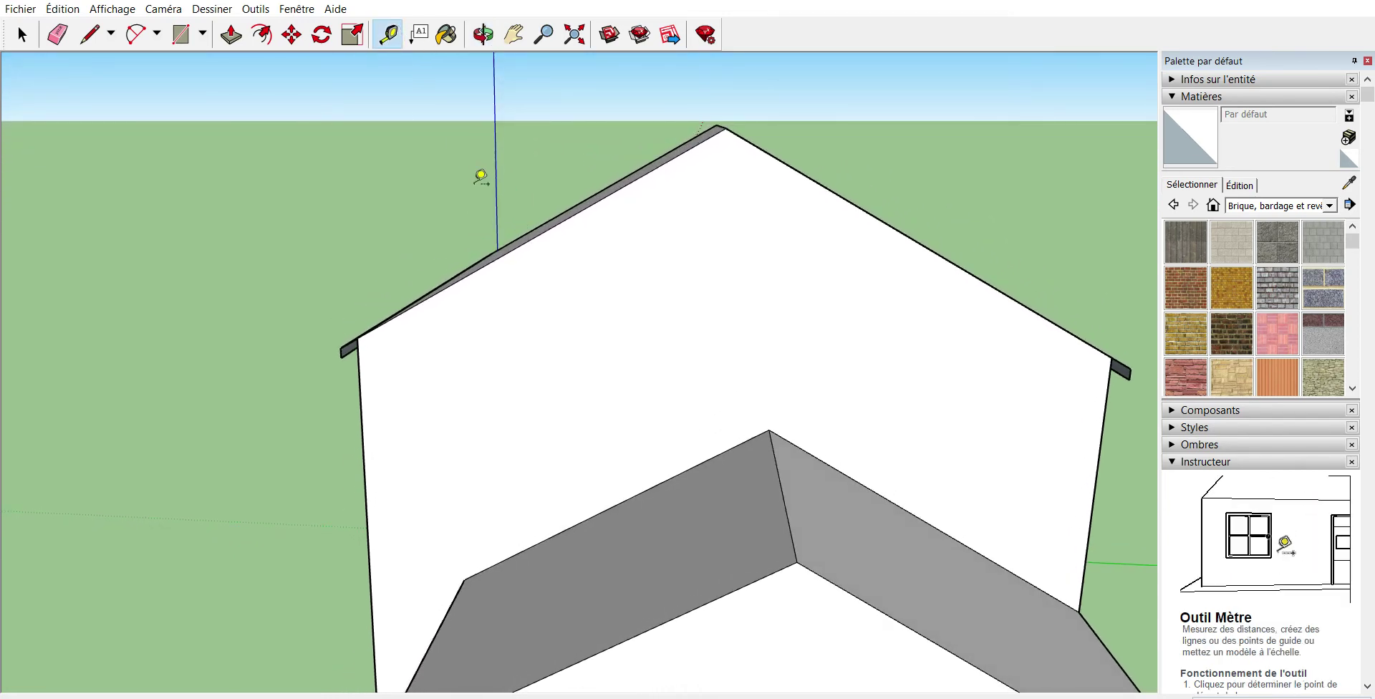
pyautogui.click(501, 256)
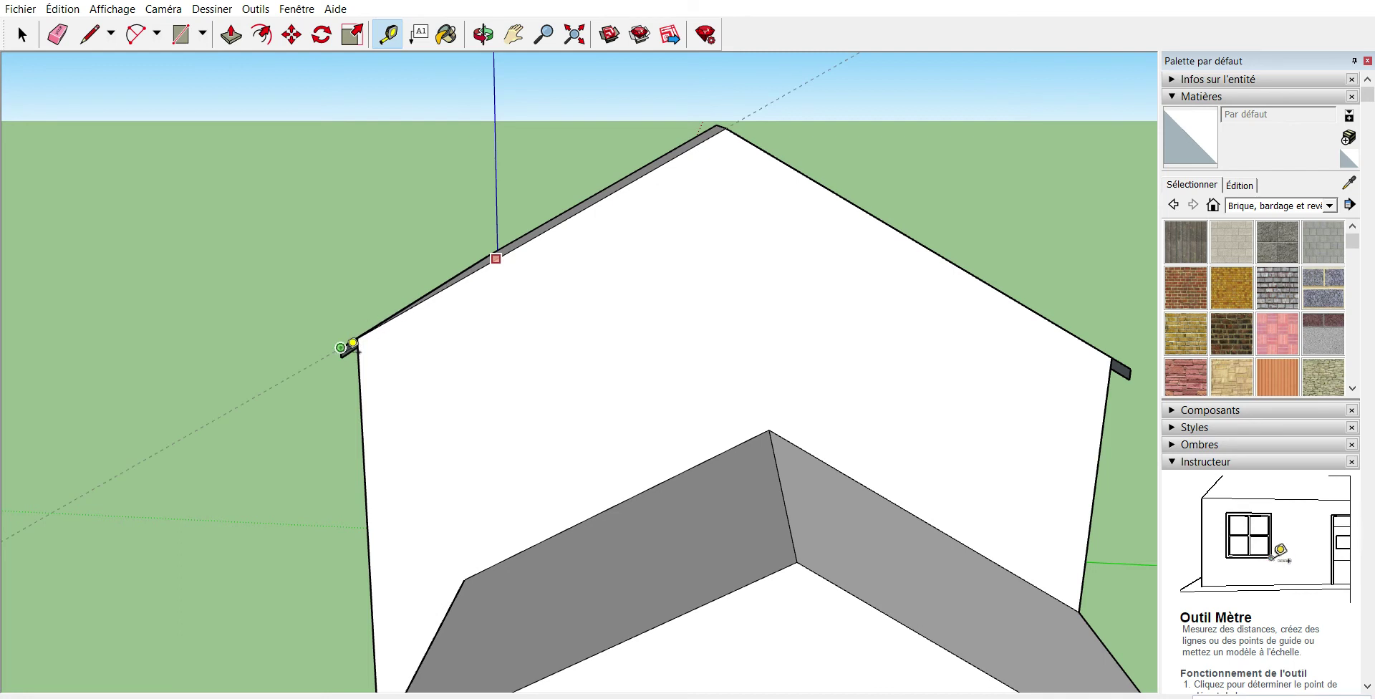
pyautogui.click(341, 357)
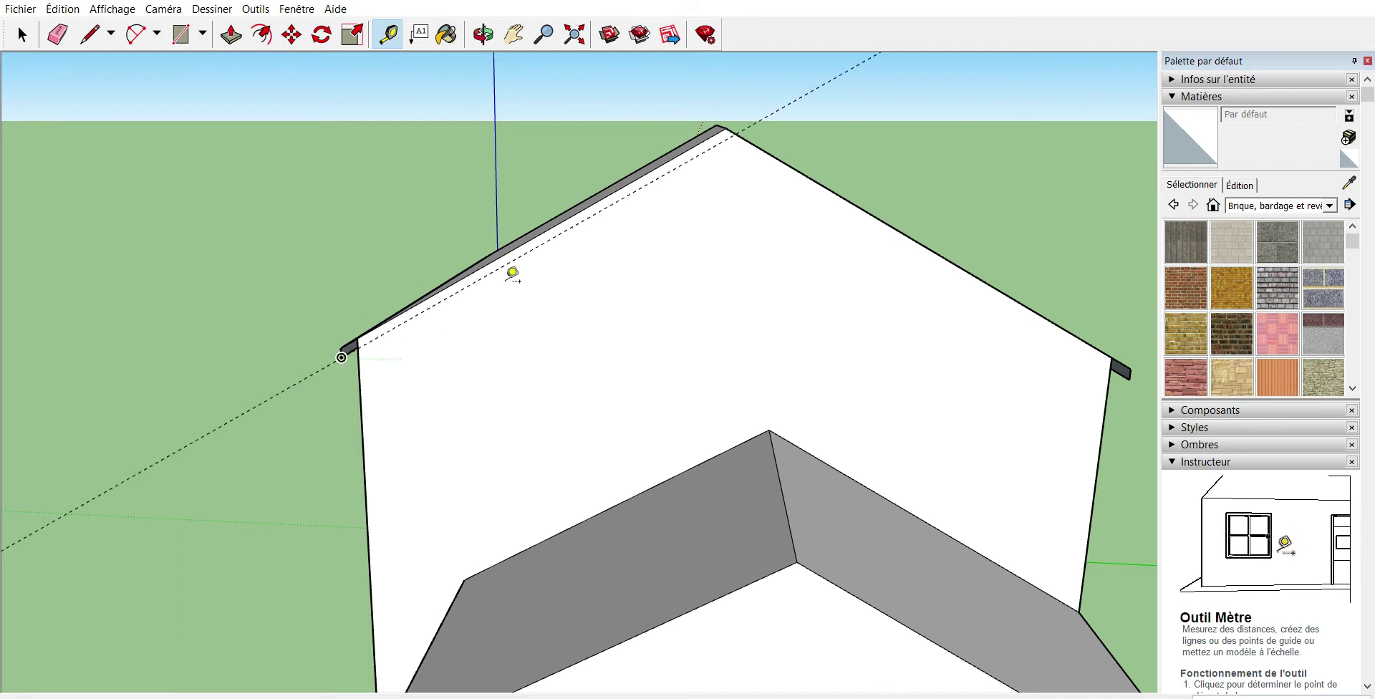
pyautogui.click(821, 183)
pyautogui.click(1136, 361)
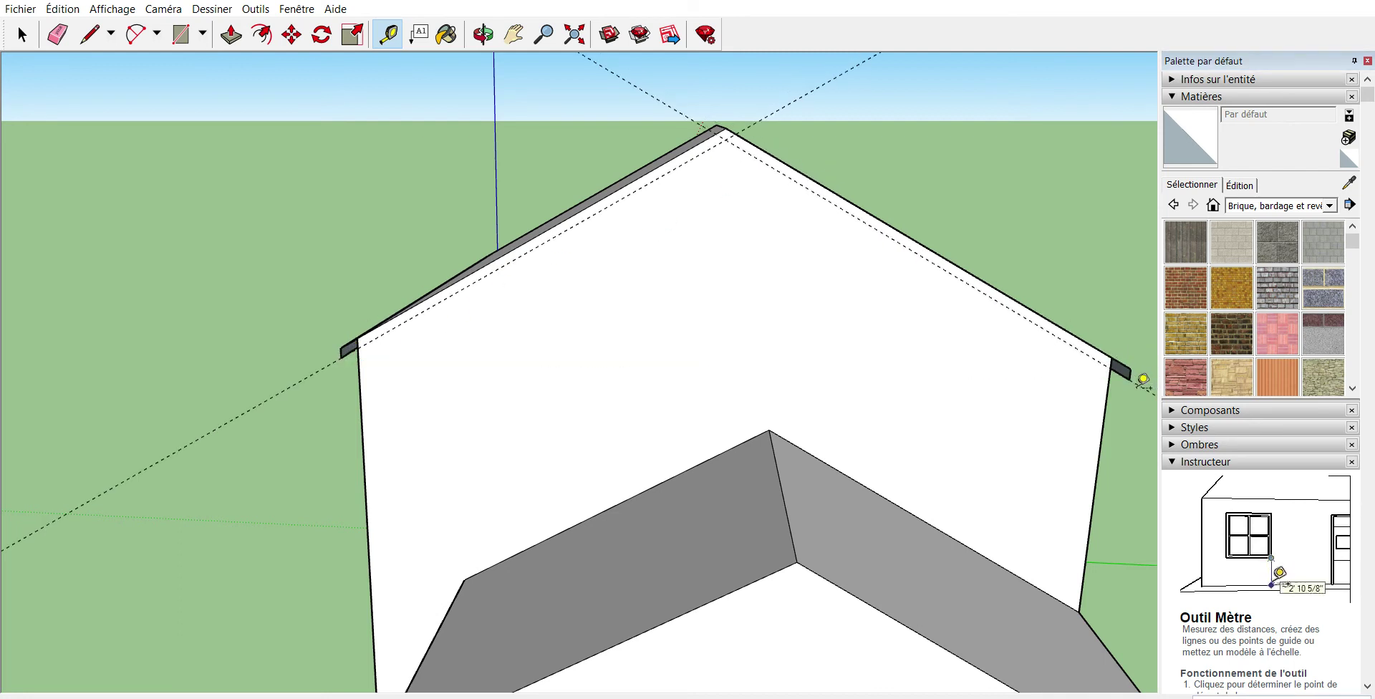
# - Trace a line from the left eave corner to the apex and down to the right eave corner
pyautogui.click(90, 34)
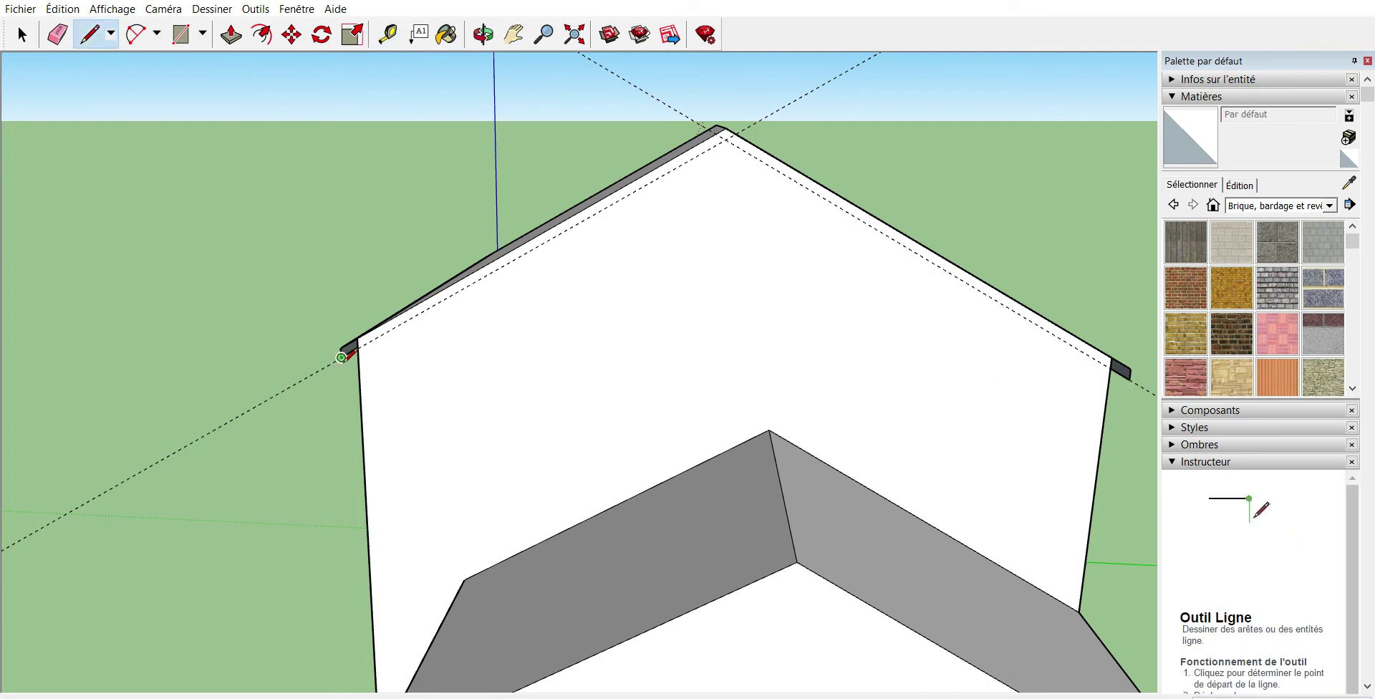
pyautogui.click(341, 356)
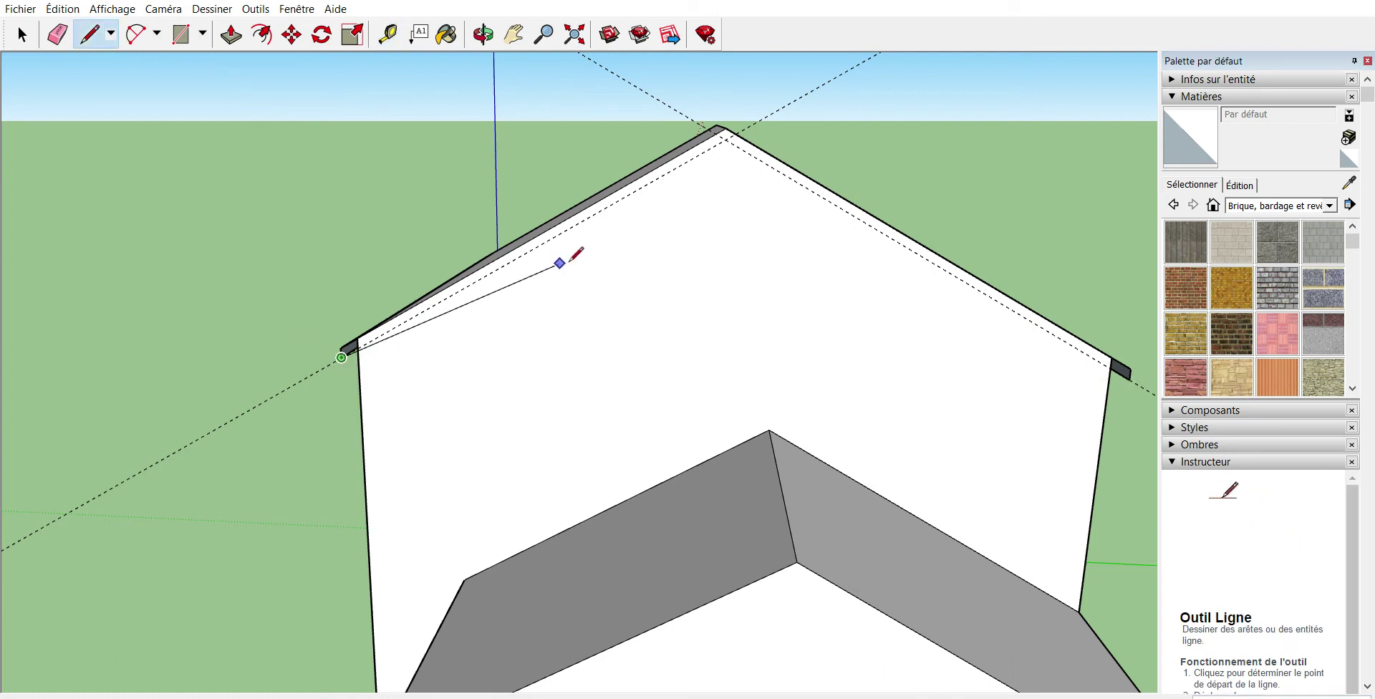
pyautogui.click(726, 138)
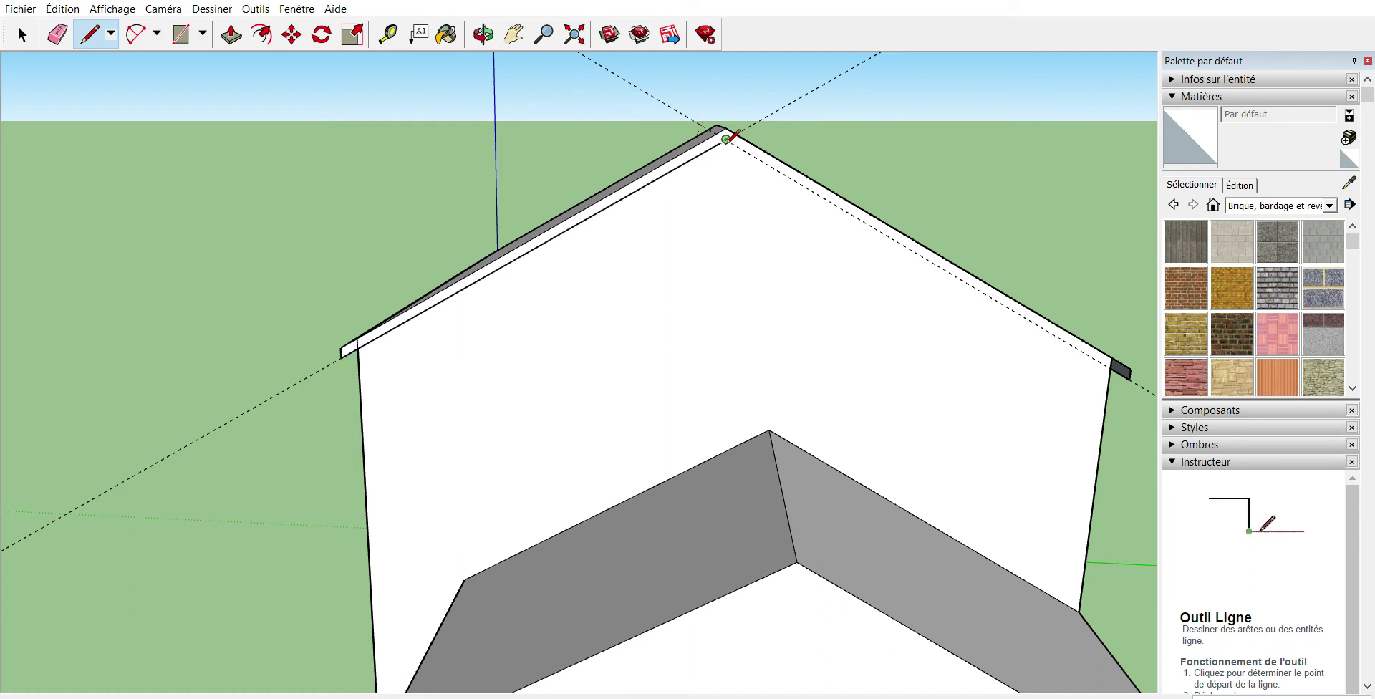
pyautogui.click(1130, 379)
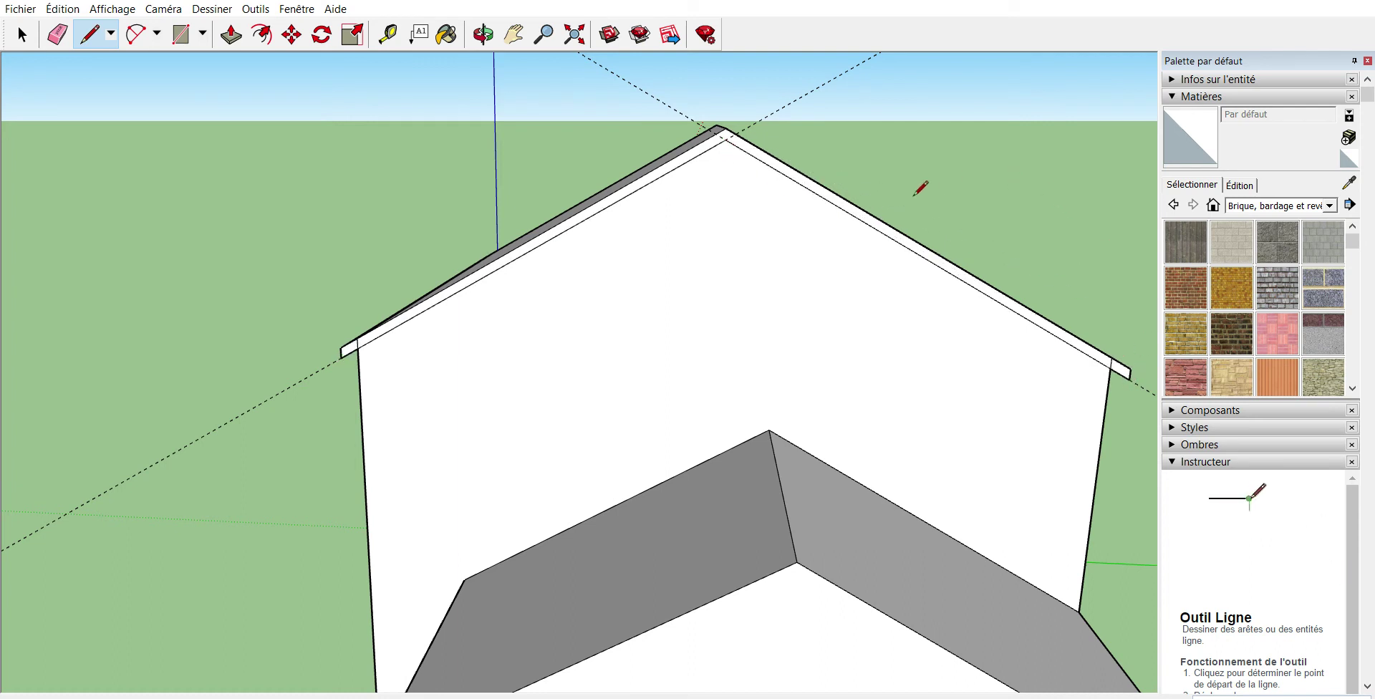
pyautogui.click(483, 34)
pyautogui.moveTo(785, 143)
pyautogui.mouseDown()
pyautogui.moveTo(309, 248)
pyautogui.moveTo(283, 209)
pyautogui.mouseUp()
pyautogui.press('l')
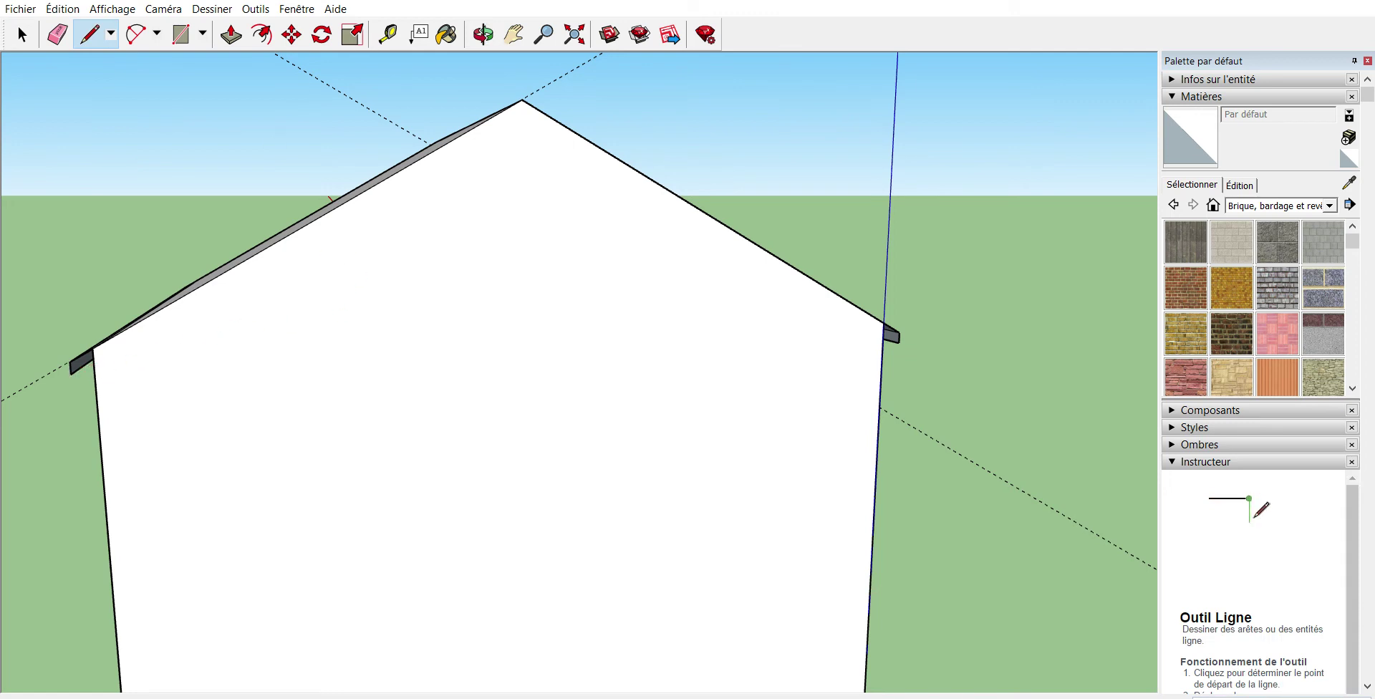
# - Add guides along both roof edges of this gable and trace eave–peak–eave lines on them
pyautogui.click(387, 34)
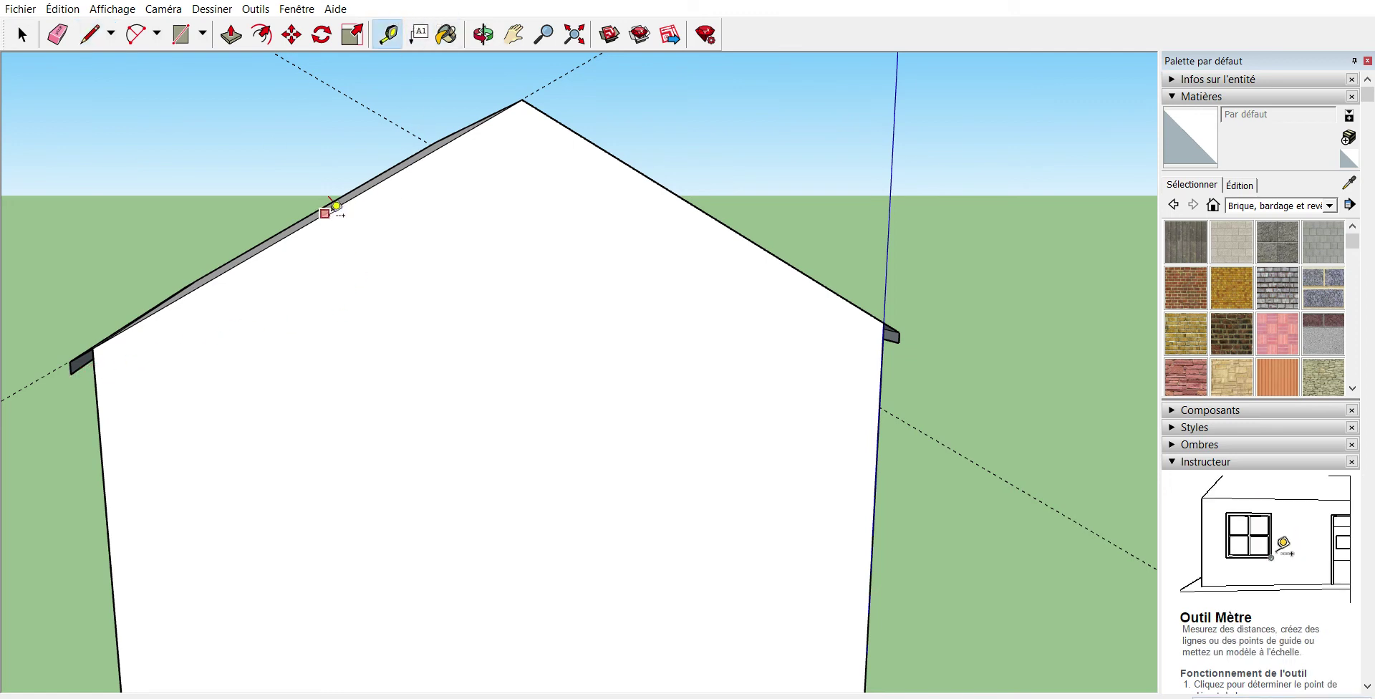
pyautogui.click(325, 212)
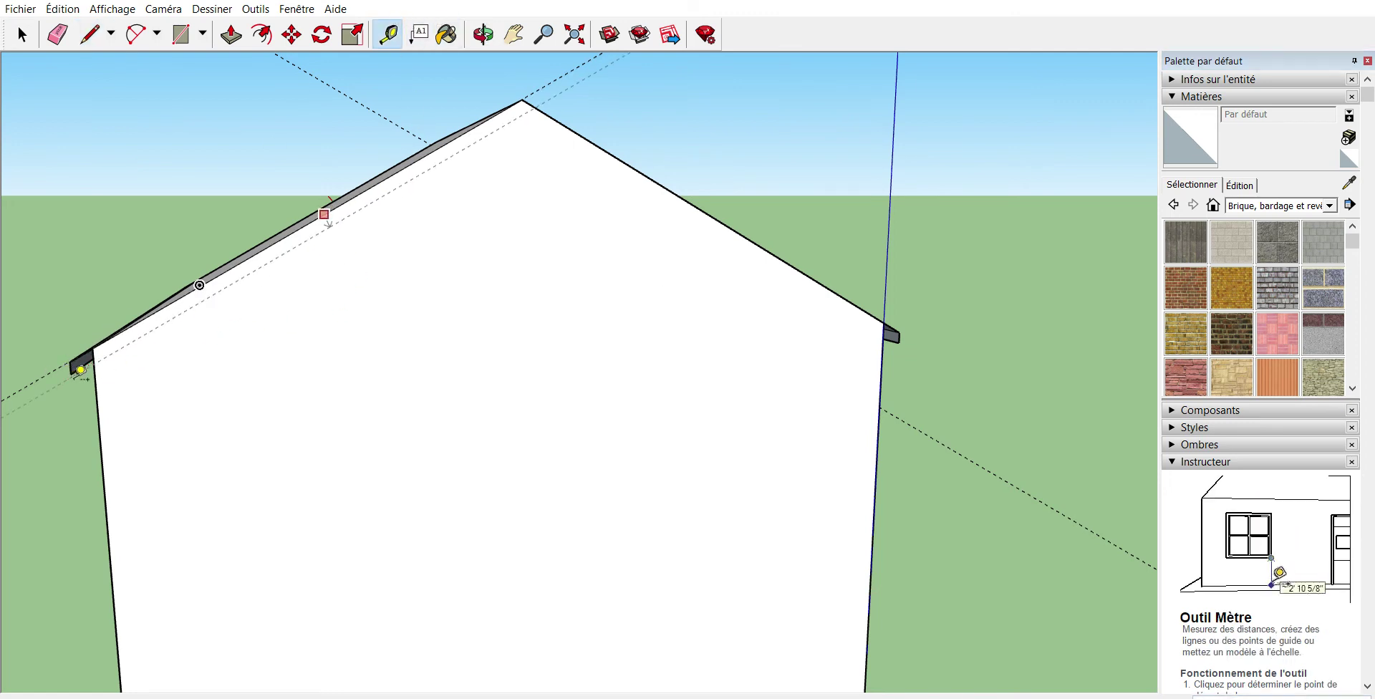
pyautogui.click(80, 366)
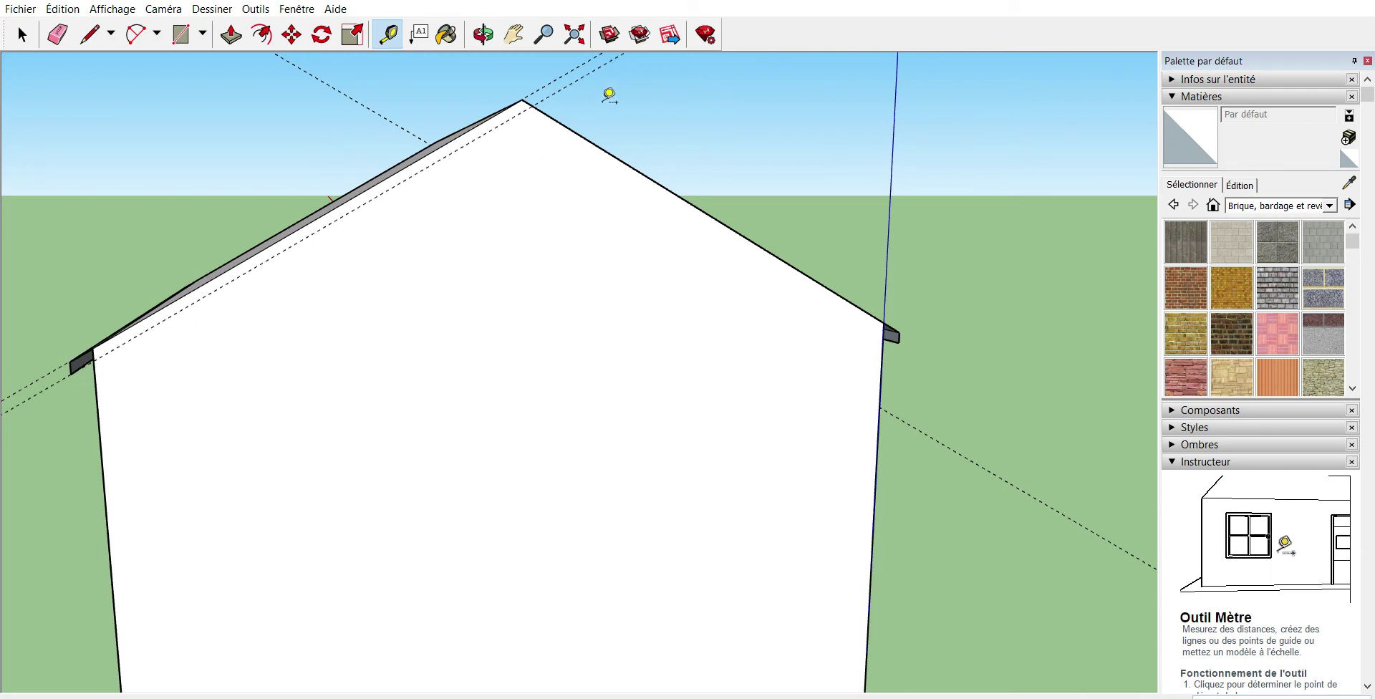
pyautogui.click(714, 217)
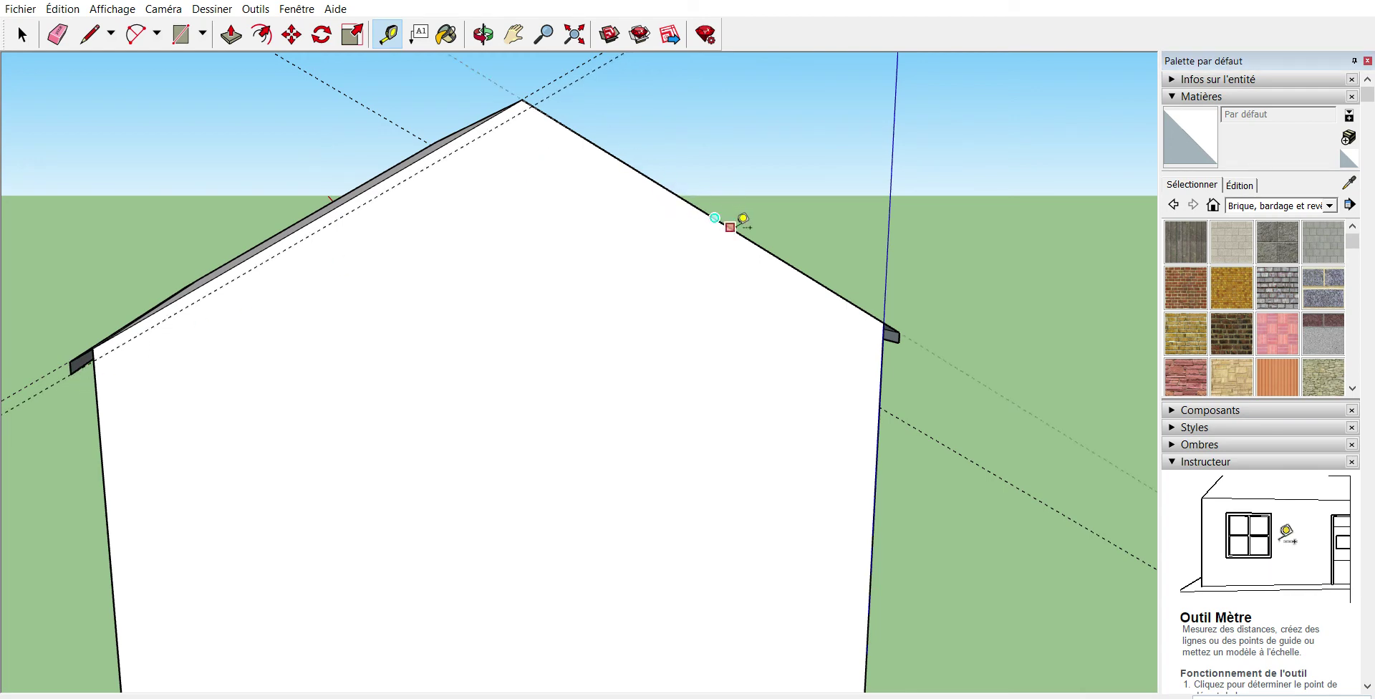
pyautogui.click(911, 340)
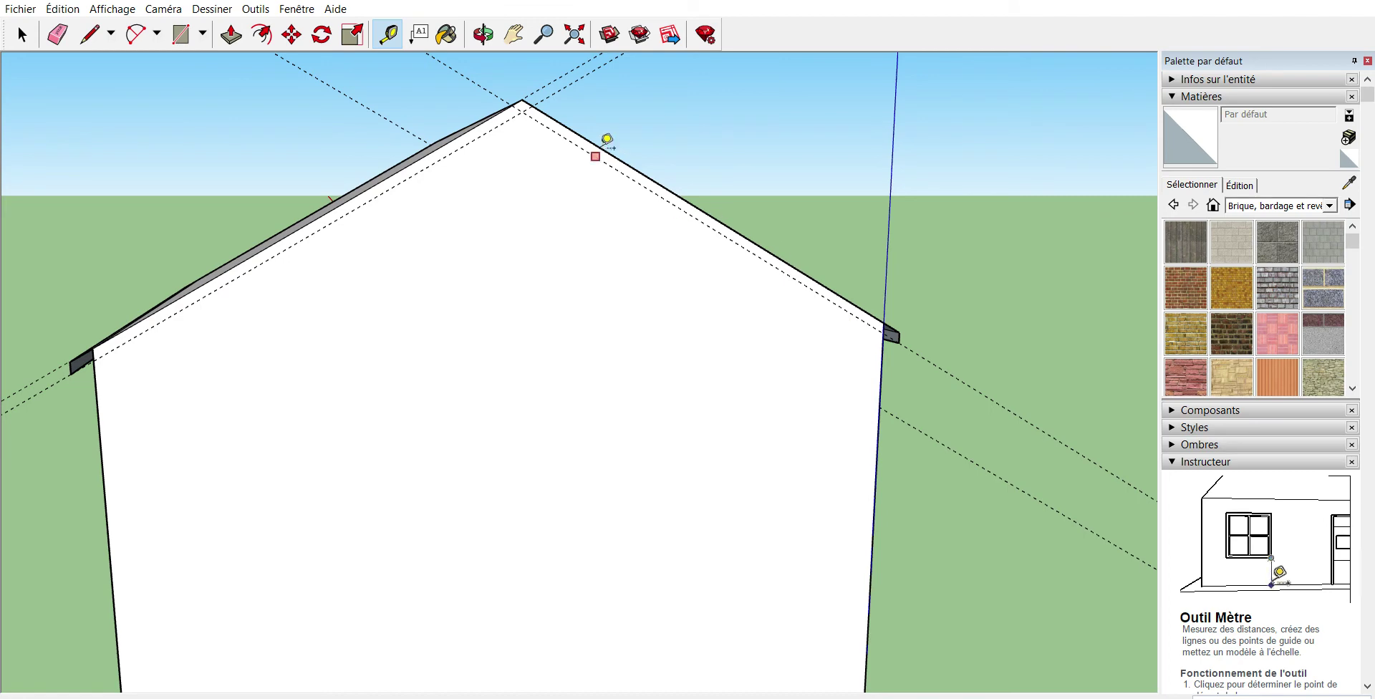
pyautogui.click(89, 33)
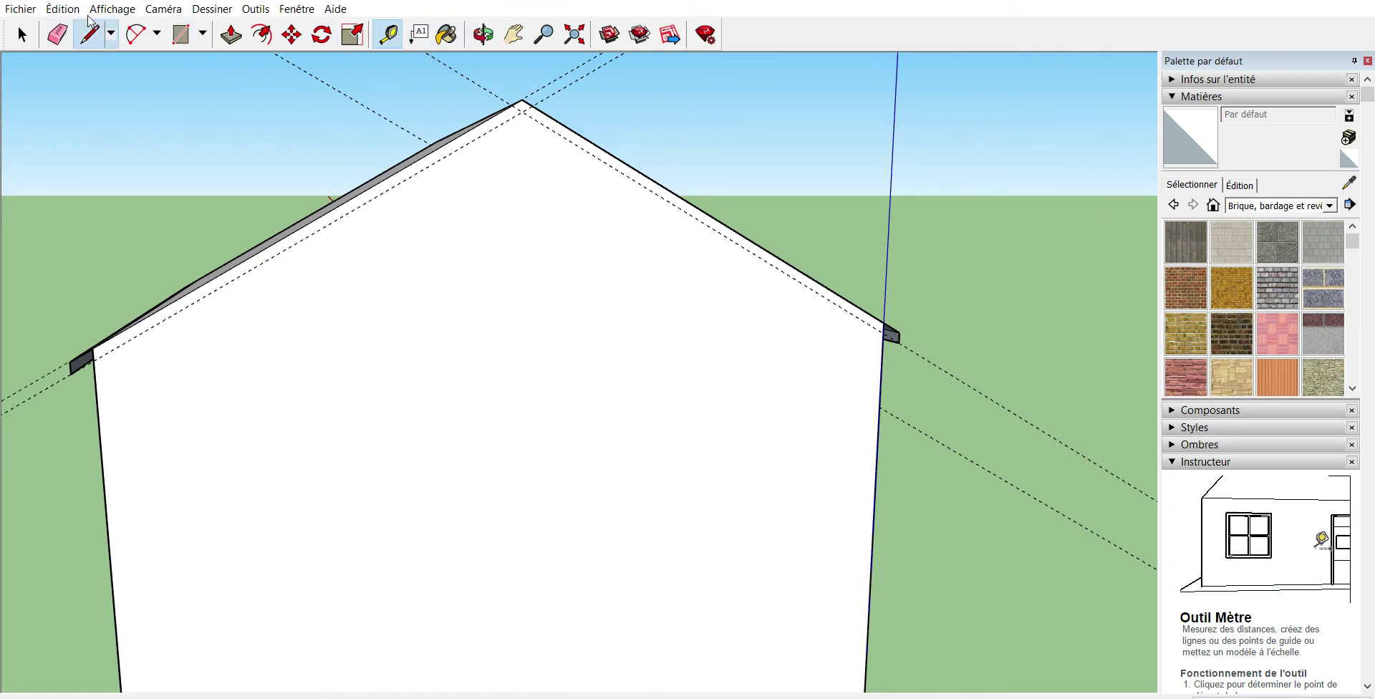
pyautogui.click(72, 373)
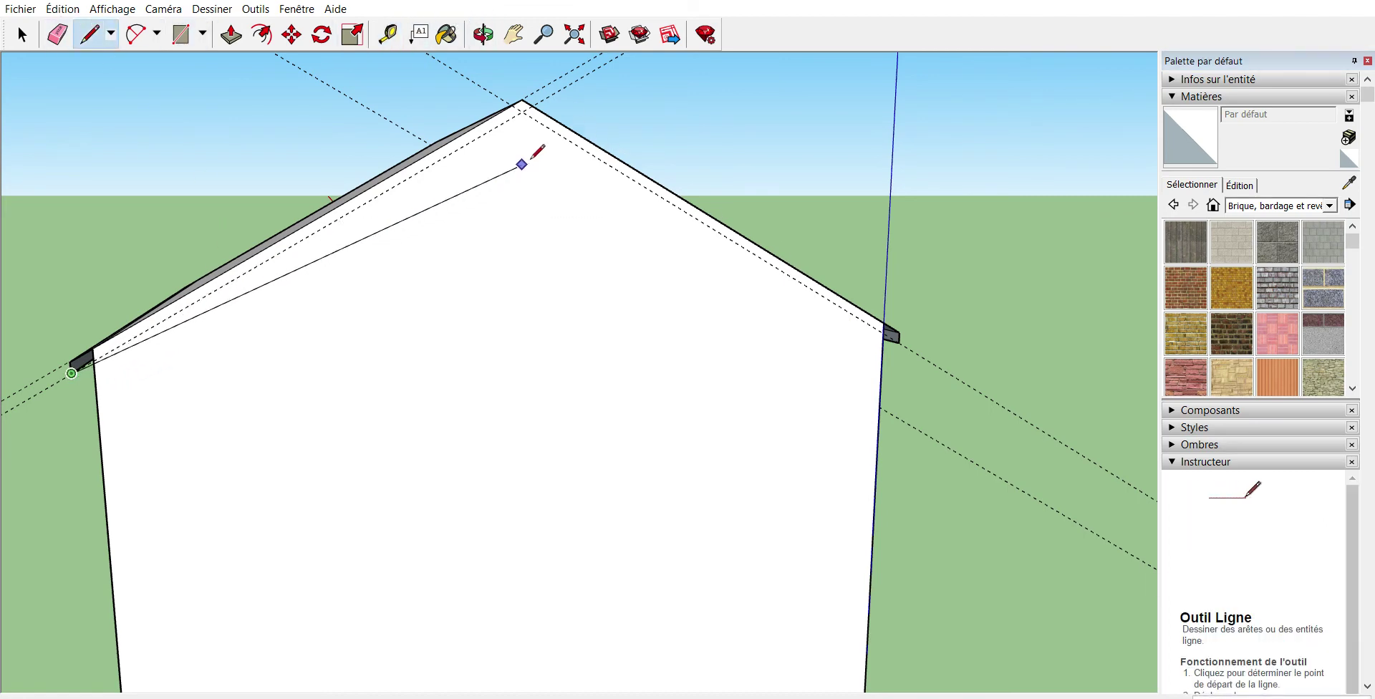
pyautogui.click(522, 110)
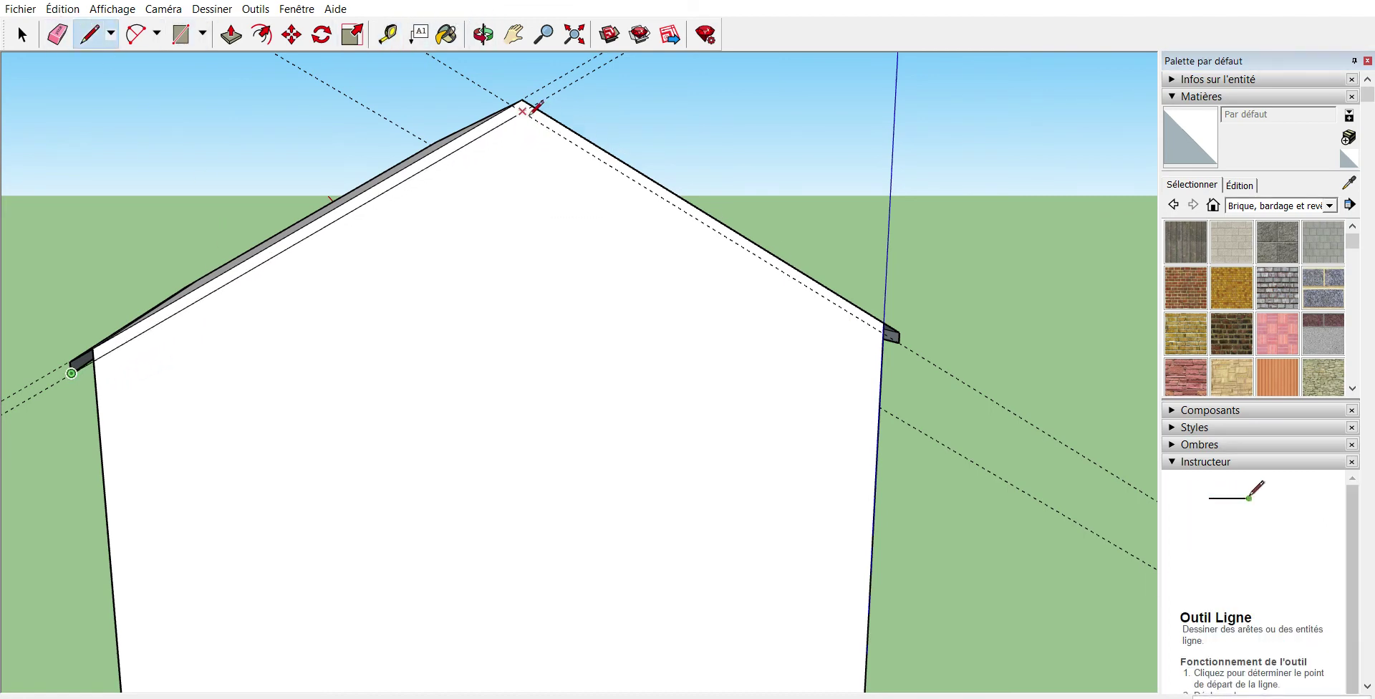
pyautogui.click(899, 342)
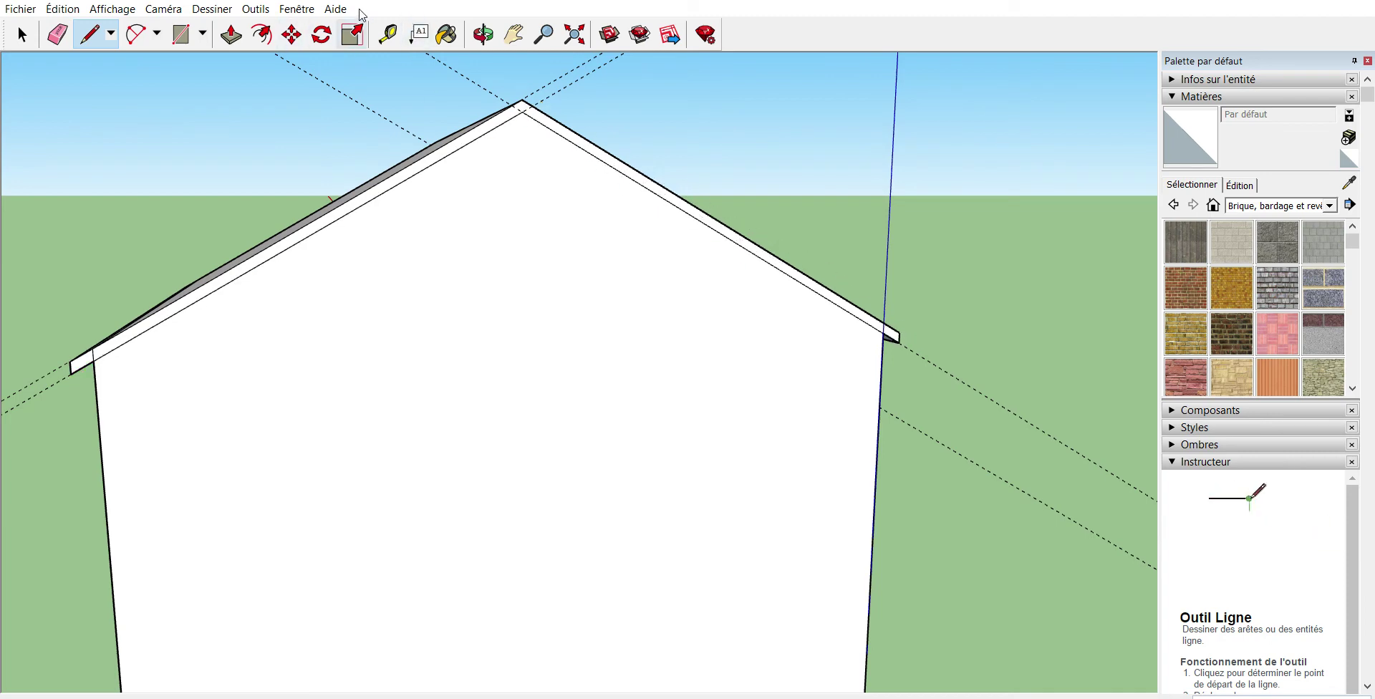
# - Erase the construction guides near the roof peak and fit the whole house in view
pyautogui.click(483, 34)
pyautogui.moveTo(552, 147)
pyautogui.mouseDown()
pyautogui.moveTo(476, 227)
pyautogui.moveTo(466, 221)
pyautogui.mouseUp()
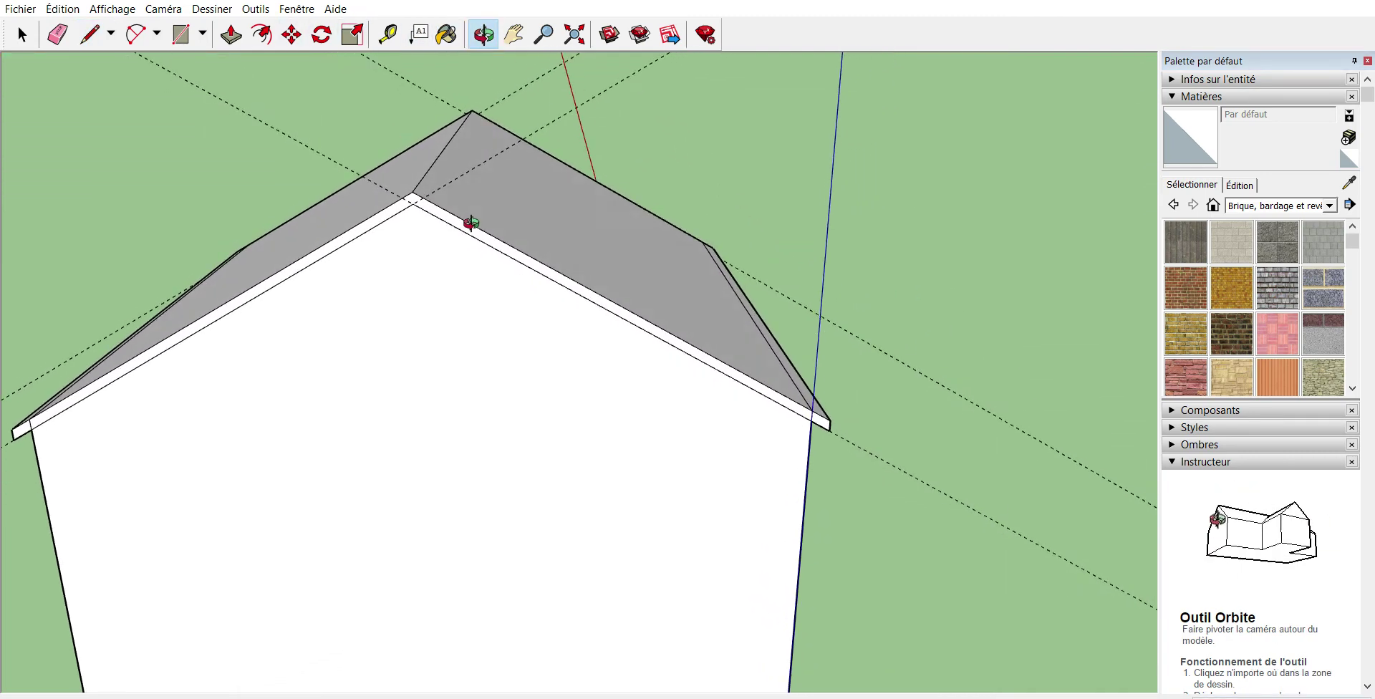
pyautogui.click(57, 34)
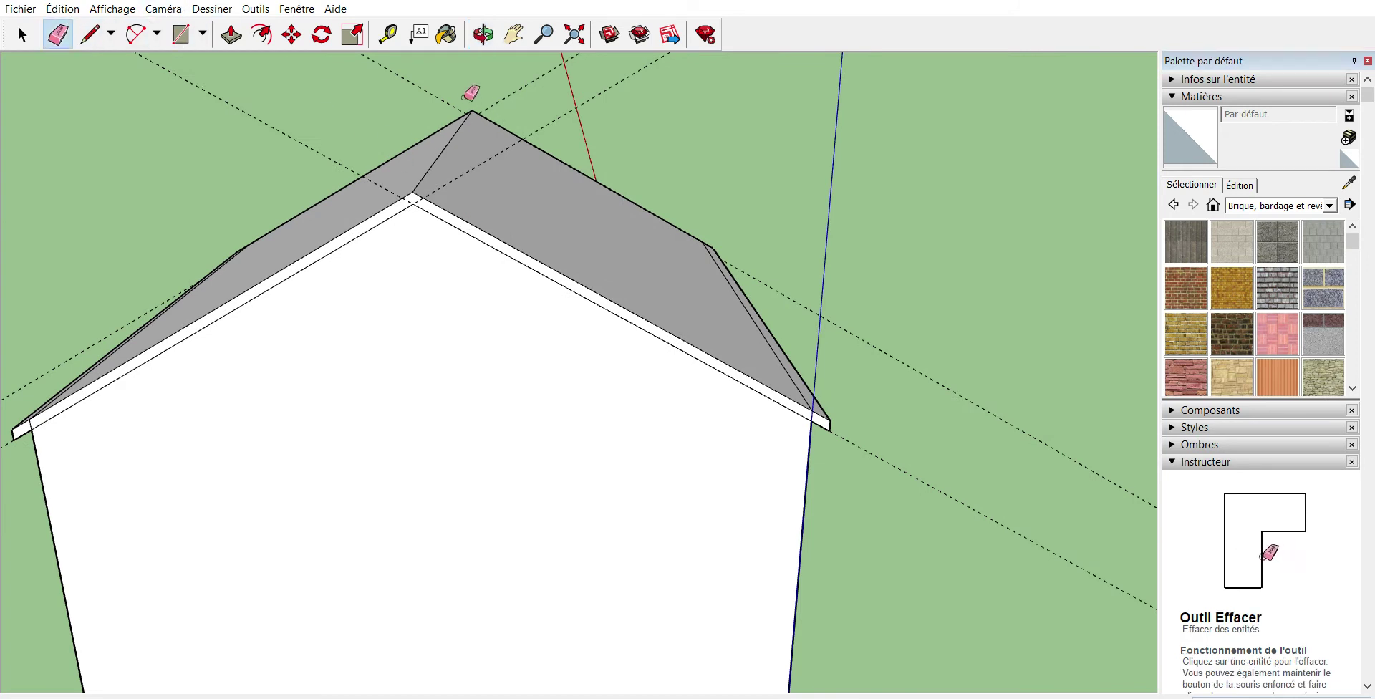
pyautogui.moveTo(445, 100)
pyautogui.mouseDown()
pyautogui.moveTo(533, 91)
pyautogui.moveTo(389, 122)
pyautogui.mouseUp()
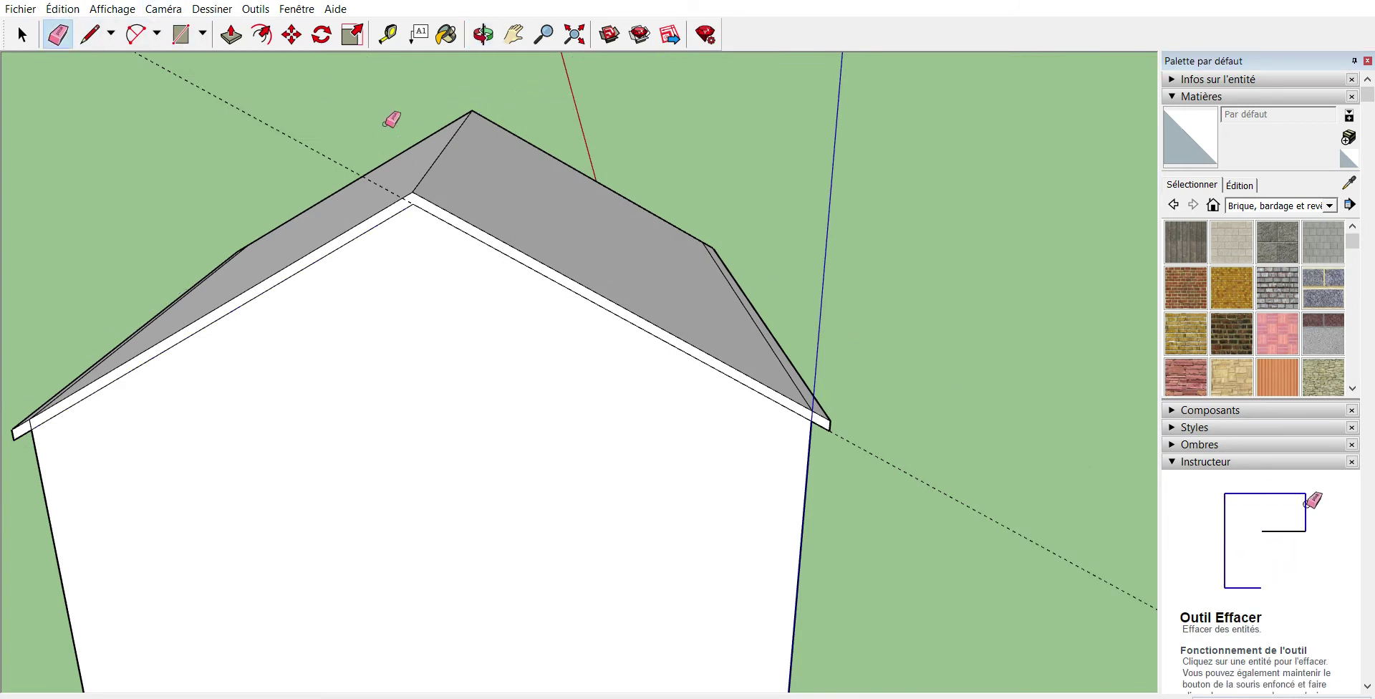
pyautogui.click(349, 156)
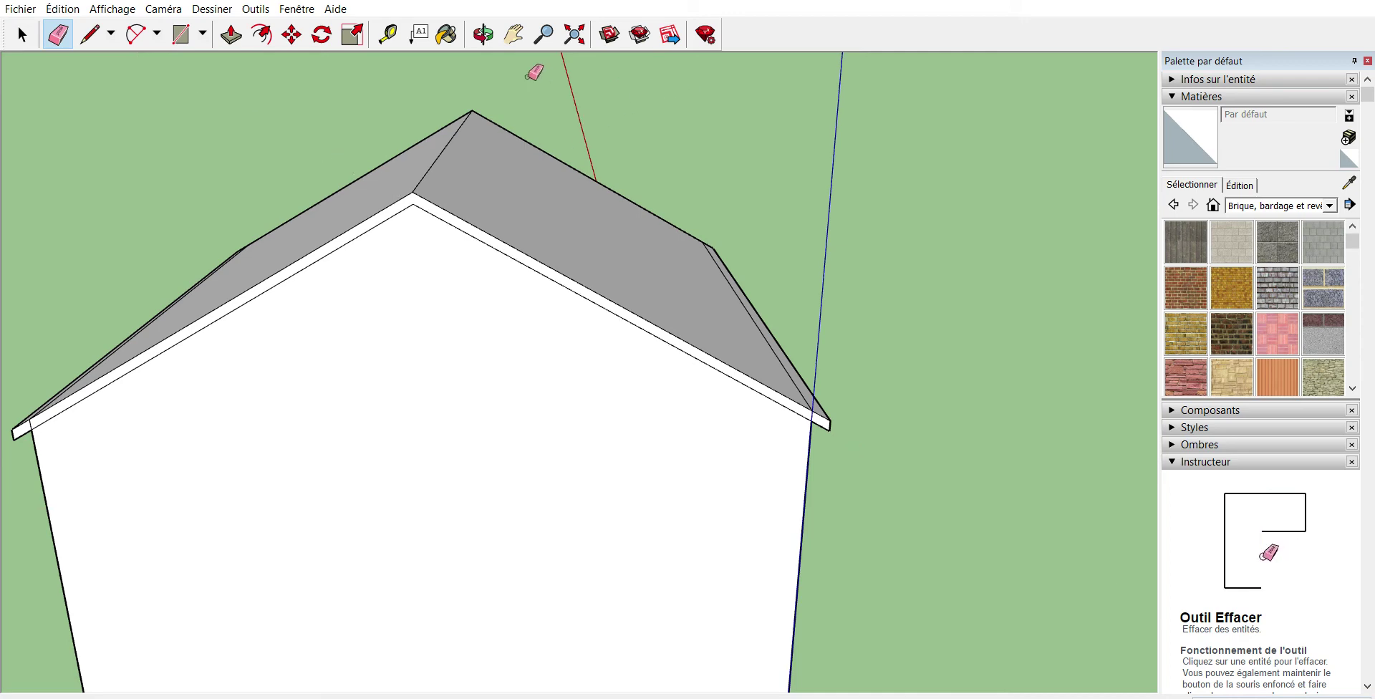
pyautogui.click(573, 31)
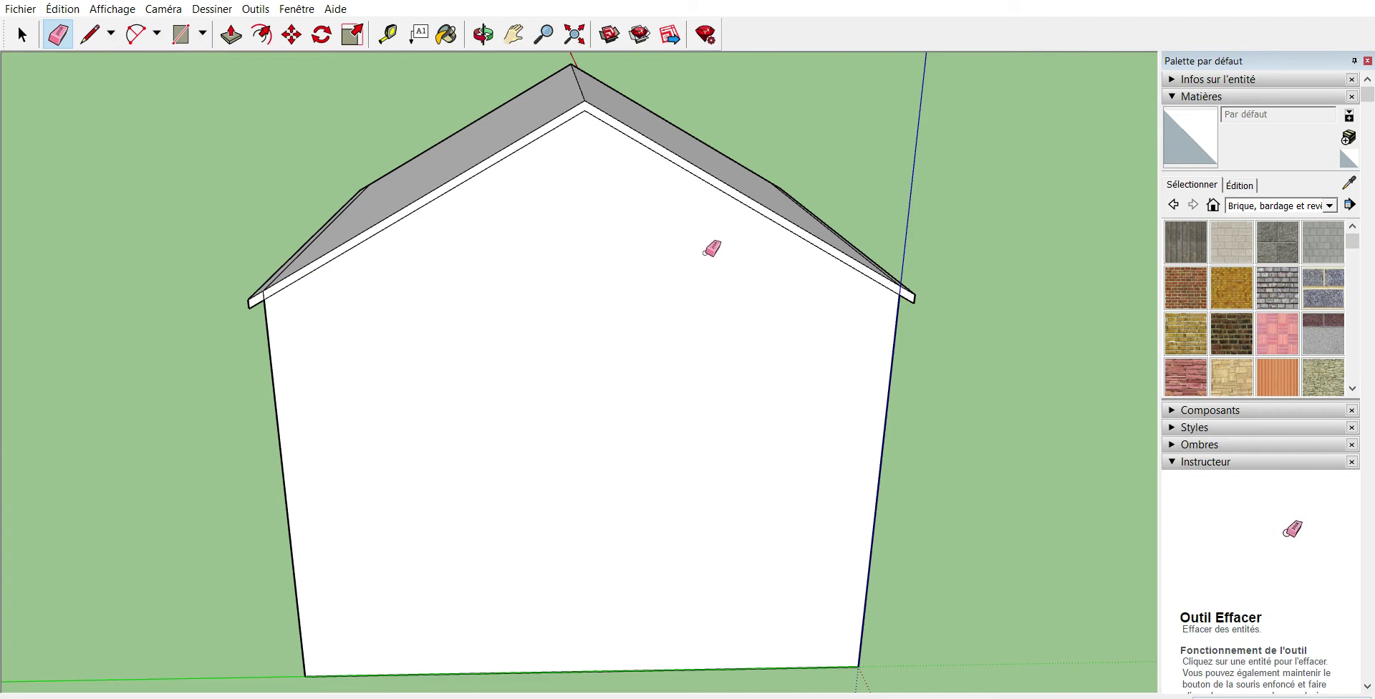
pyautogui.click(21, 33)
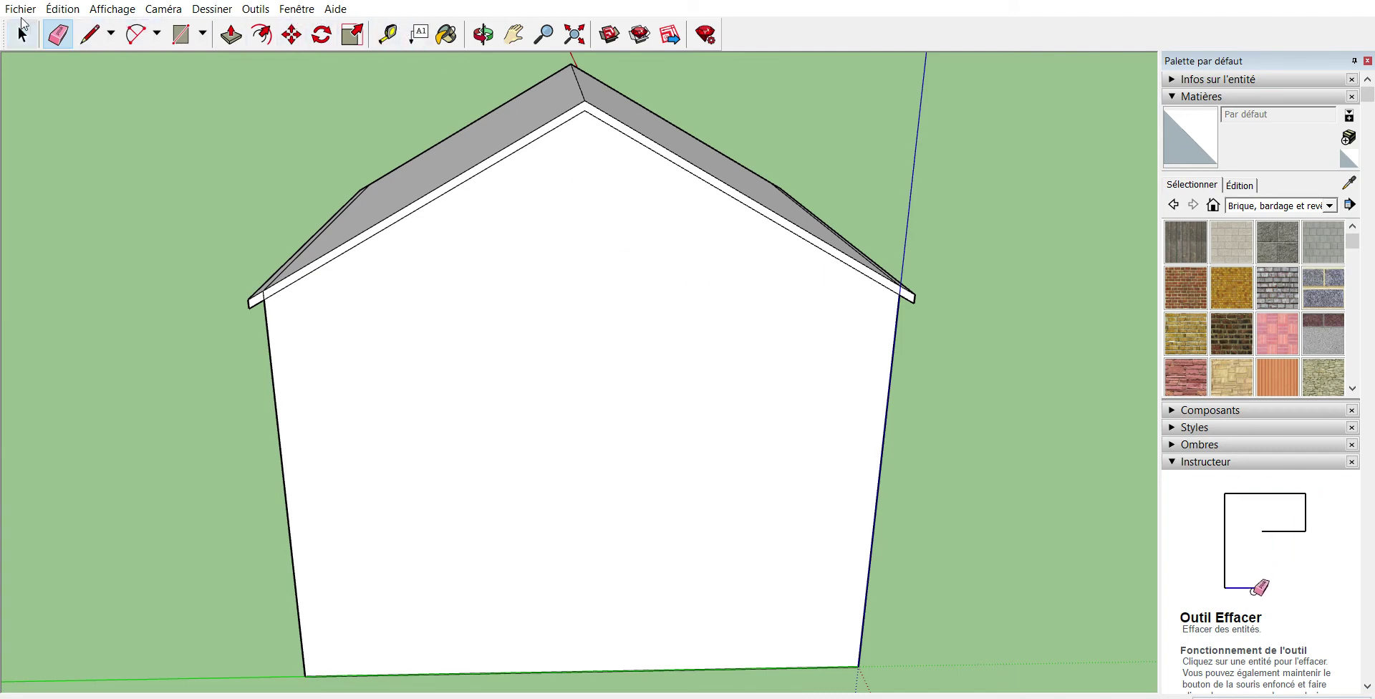
# - Push/Pull the roof-edge fascia strip and its small end face slightly outward
pyautogui.click(483, 34)
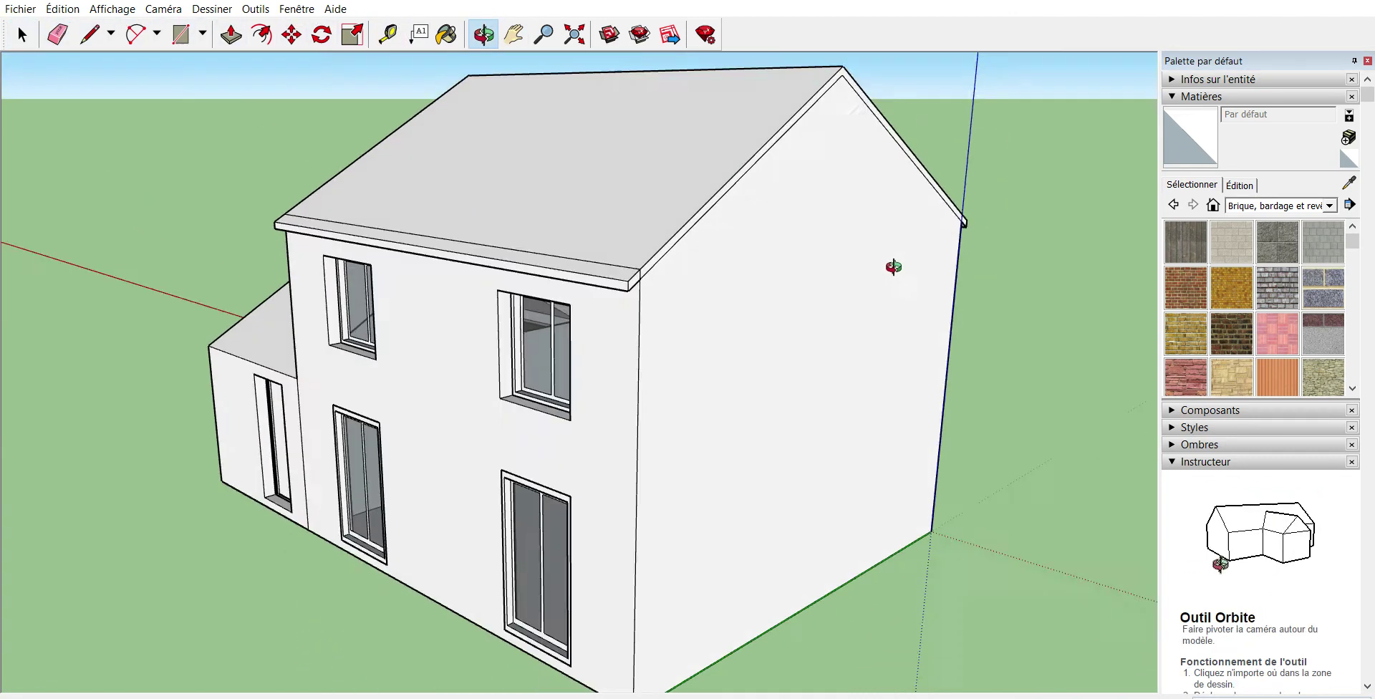
pyautogui.moveTo(890, 270)
pyautogui.mouseDown()
pyautogui.moveTo(782, 320)
pyautogui.moveTo(727, 313)
pyautogui.mouseUp()
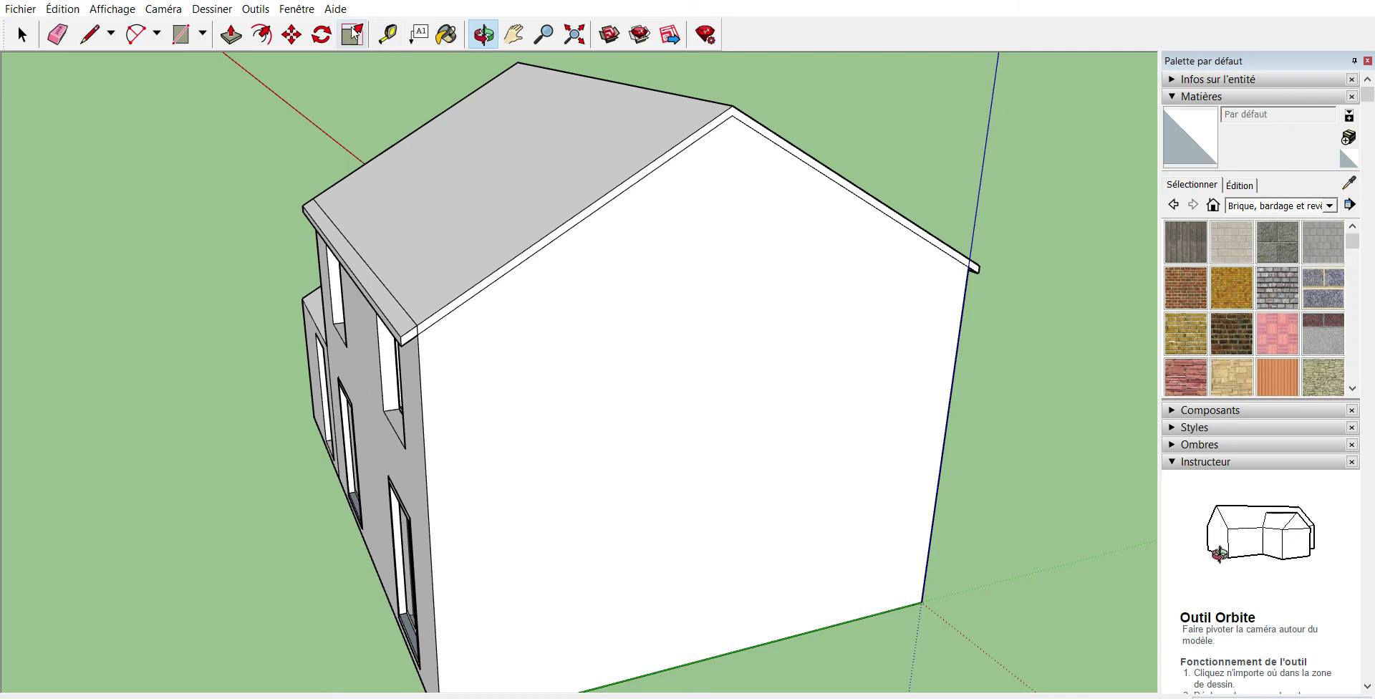
pyautogui.click(234, 28)
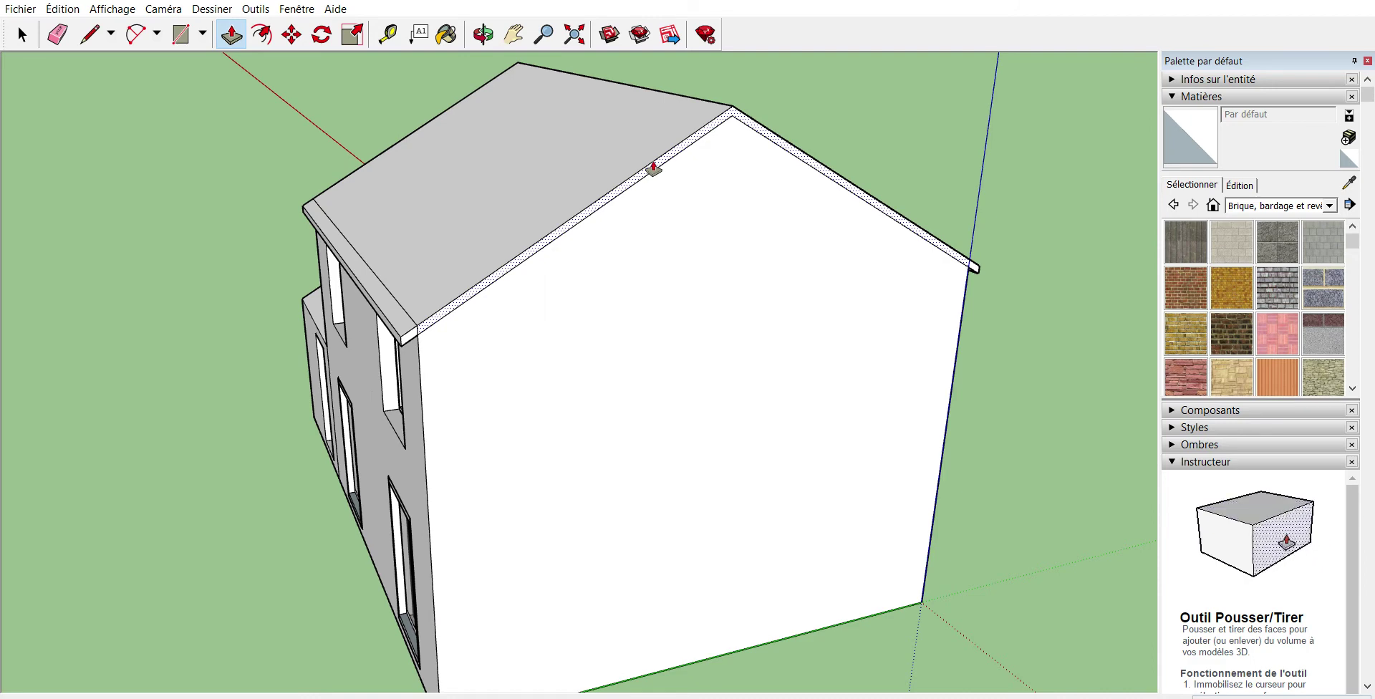
pyautogui.moveTo(653, 167); pyautogui.dragTo(666, 170)
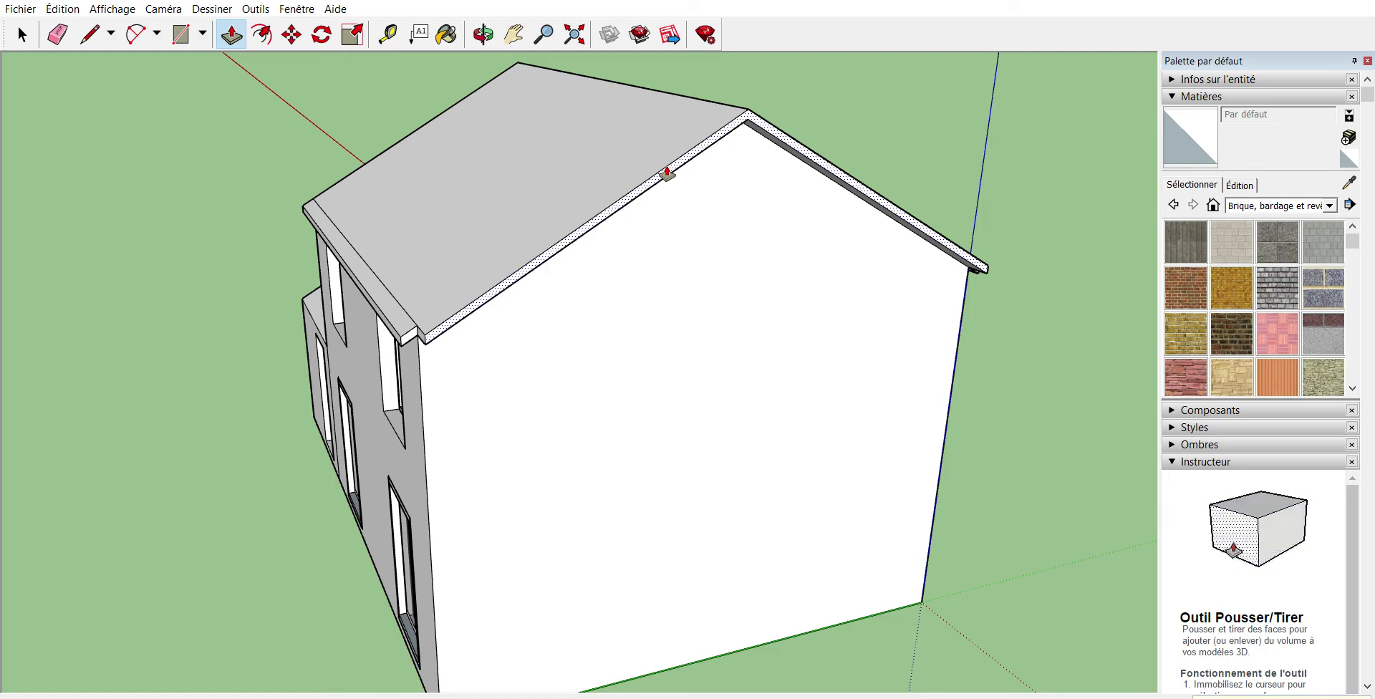
pyautogui.click(666, 172)
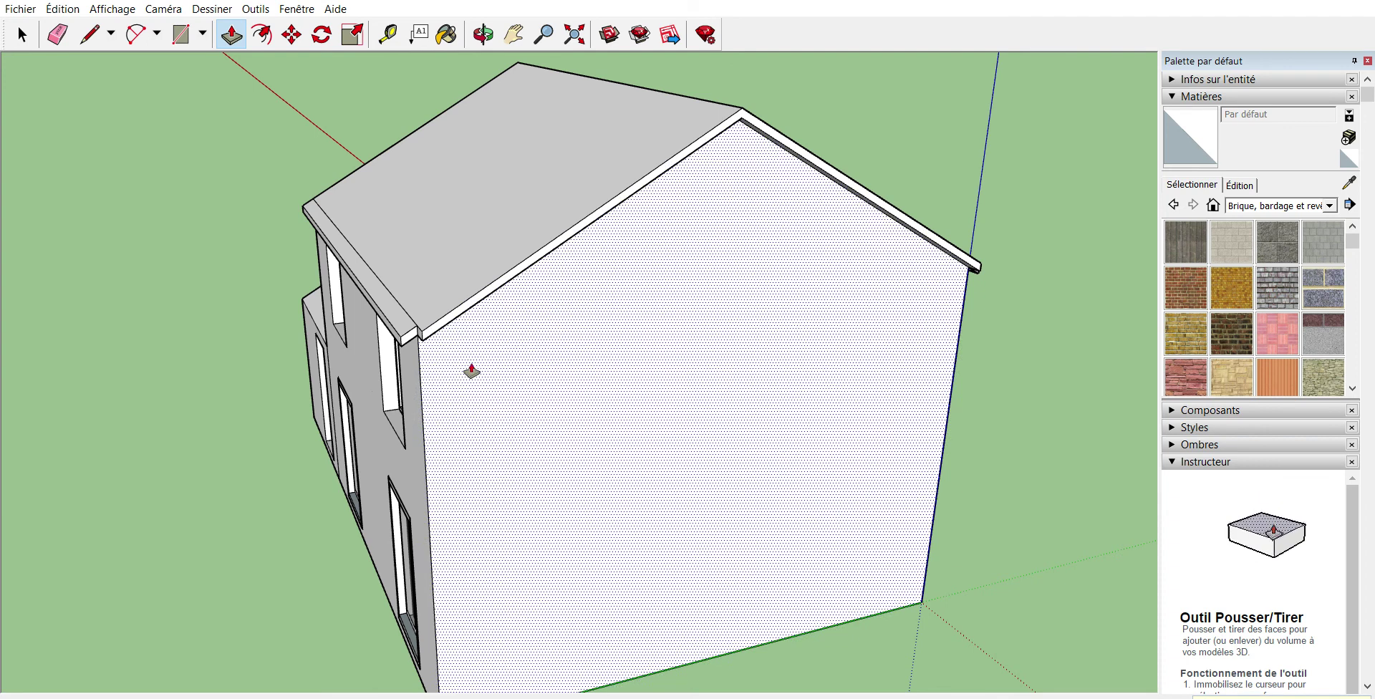
pyautogui.click(420, 328)
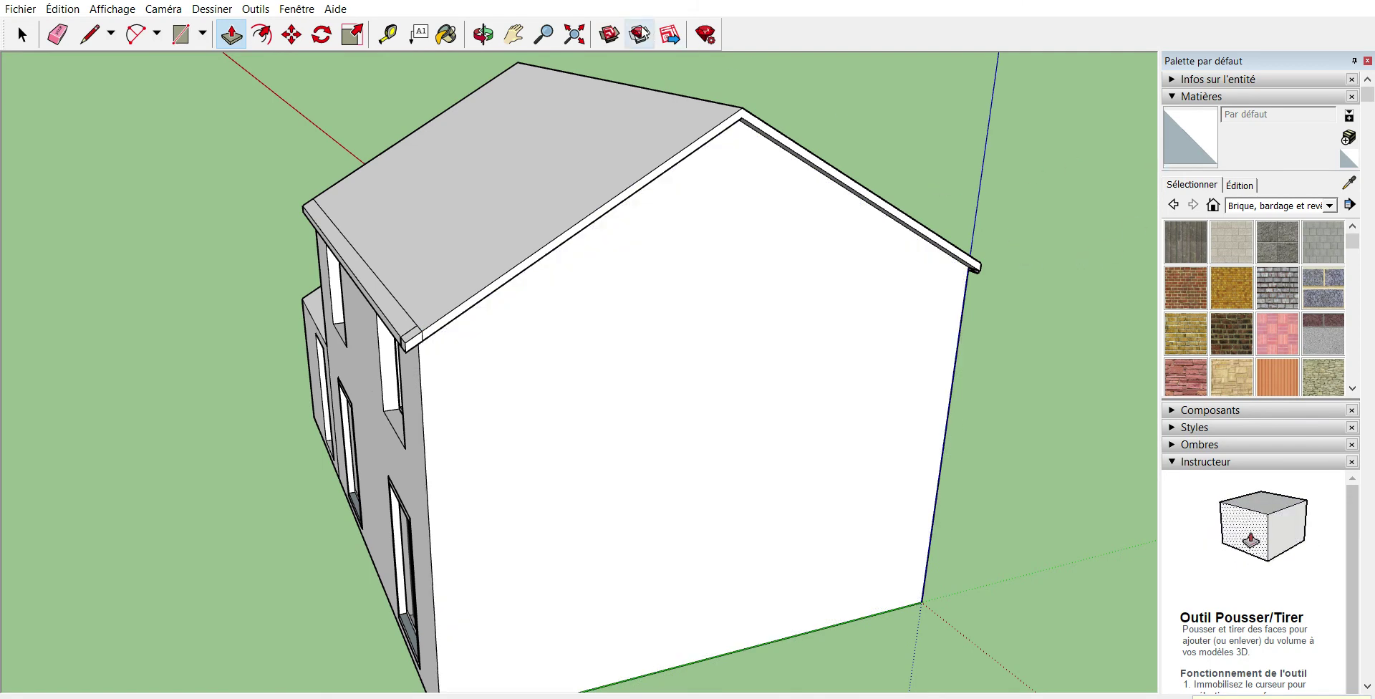
pyautogui.click(484, 34)
pyautogui.moveTo(573, 143)
pyautogui.mouseDown()
pyautogui.moveTo(737, 301)
pyautogui.moveTo(481, 270)
pyautogui.moveTo(559, 289)
pyautogui.mouseUp()
pyautogui.click(231, 34)
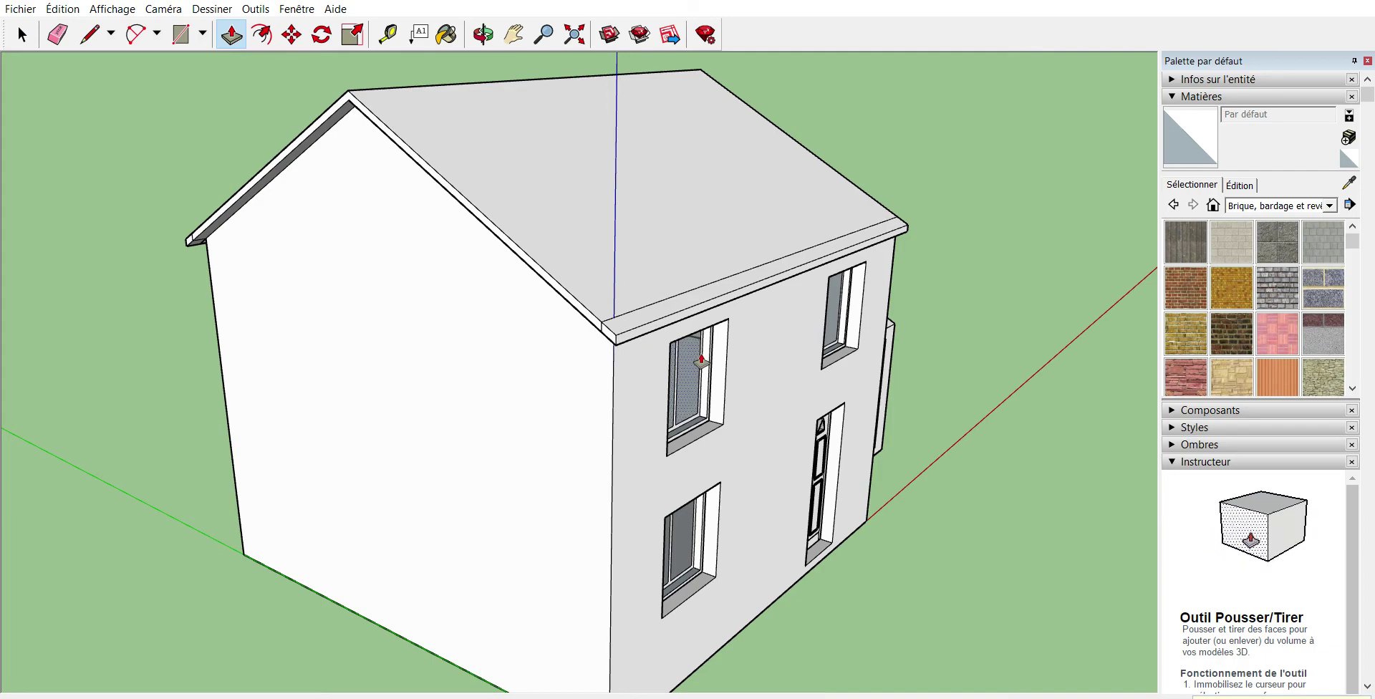
# - Pull the garage-side gable's fascia strip outward to match the other side
pyautogui.click(483, 34)
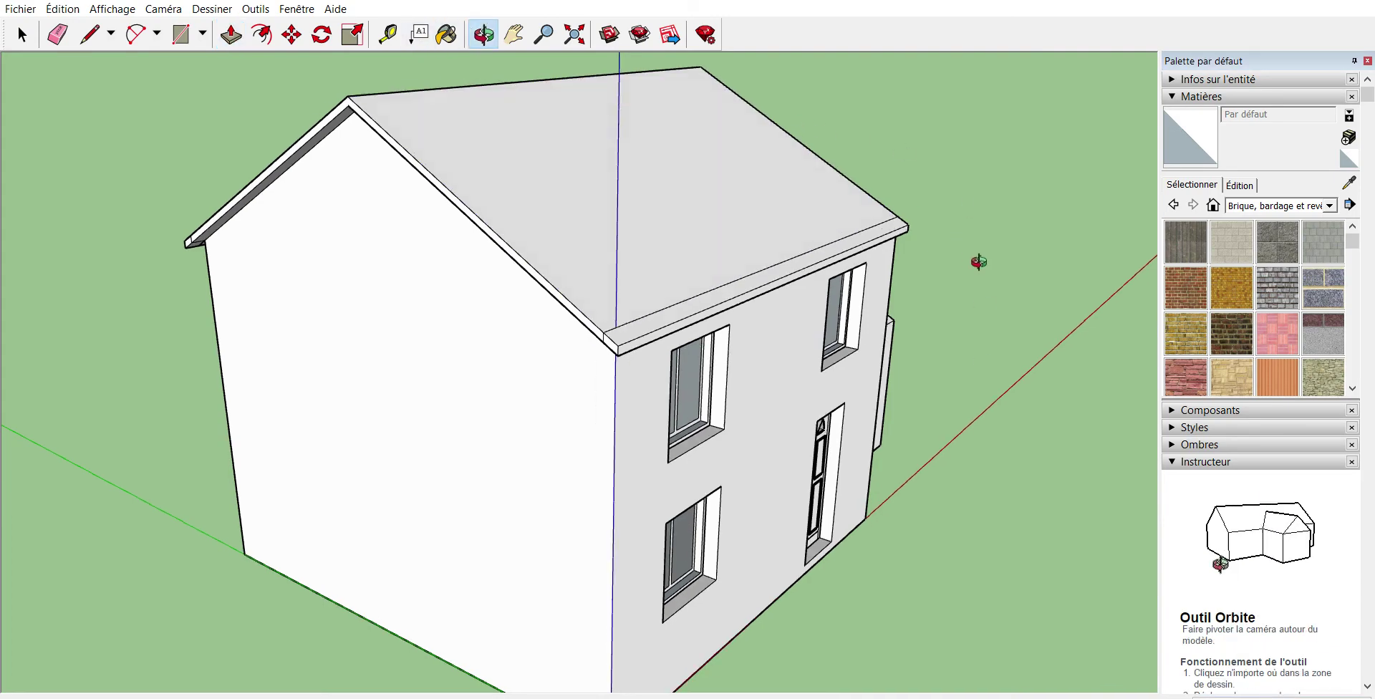
pyautogui.moveTo(976, 266)
pyautogui.mouseDown()
pyautogui.moveTo(322, 380)
pyautogui.moveTo(186, 235)
pyautogui.moveTo(402, 561)
pyautogui.moveTo(449, 595)
pyautogui.mouseUp()
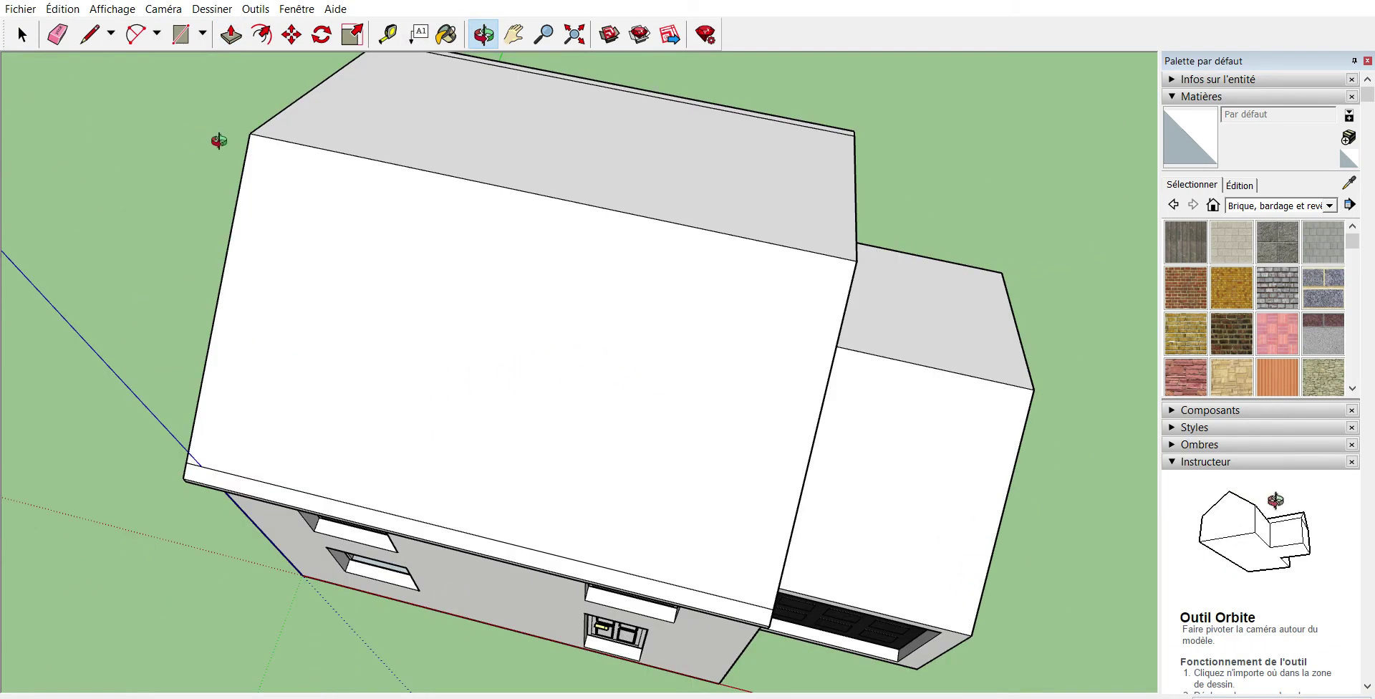
pyautogui.moveTo(805, 367)
pyautogui.mouseDown()
pyautogui.moveTo(454, 117)
pyautogui.moveTo(399, 46)
pyautogui.mouseUp()
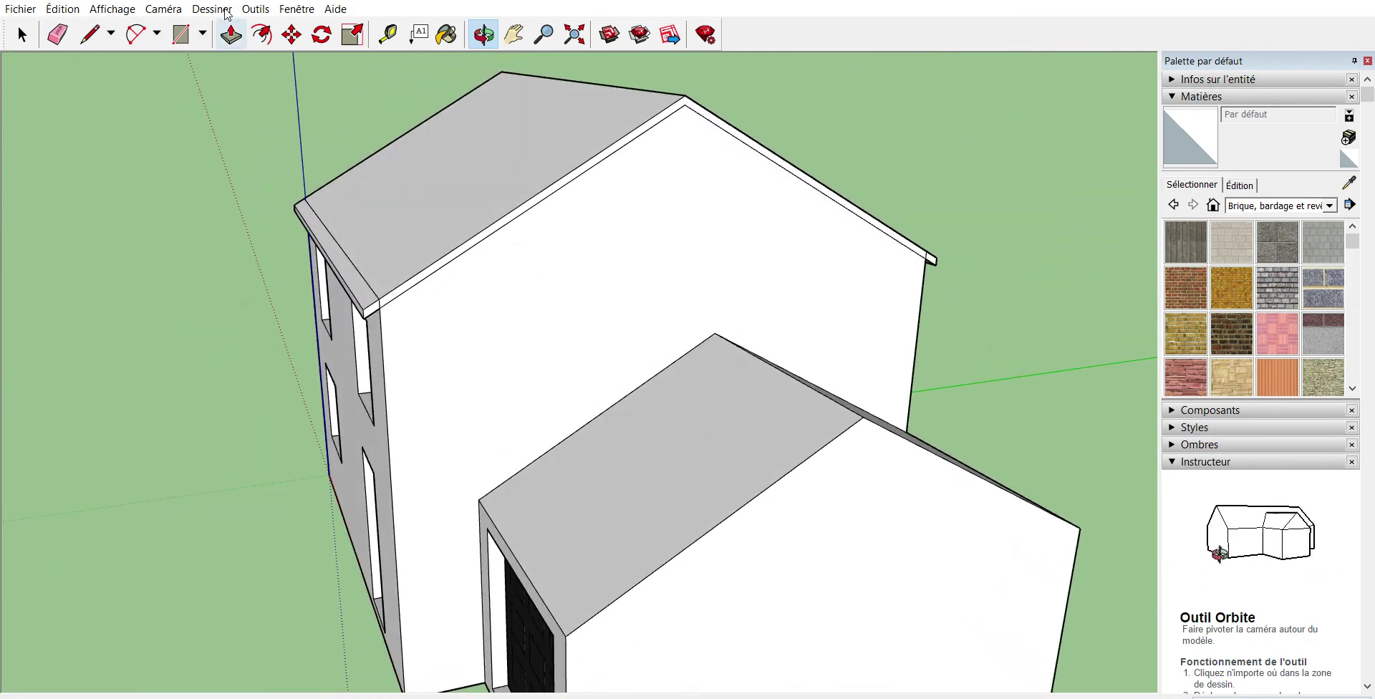
pyautogui.click(230, 34)
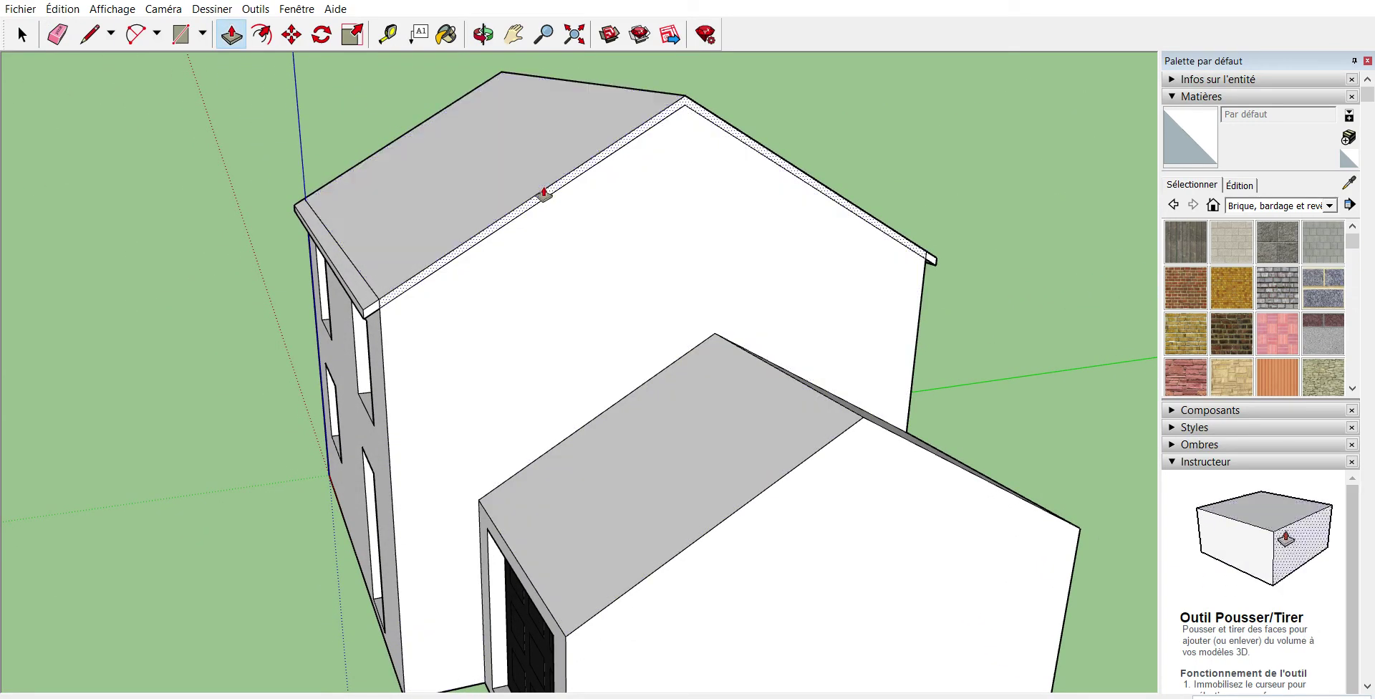
pyautogui.moveTo(543, 193); pyautogui.dragTo(553, 204)
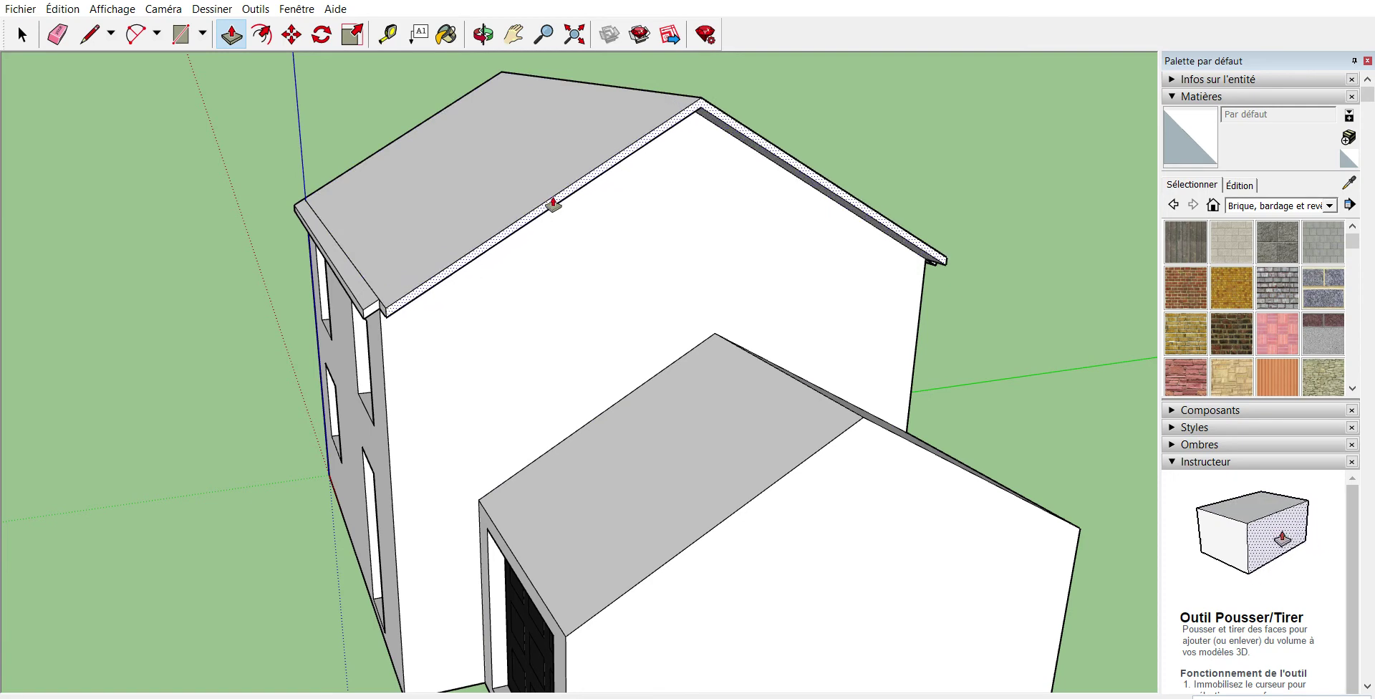
pyautogui.click(554, 204)
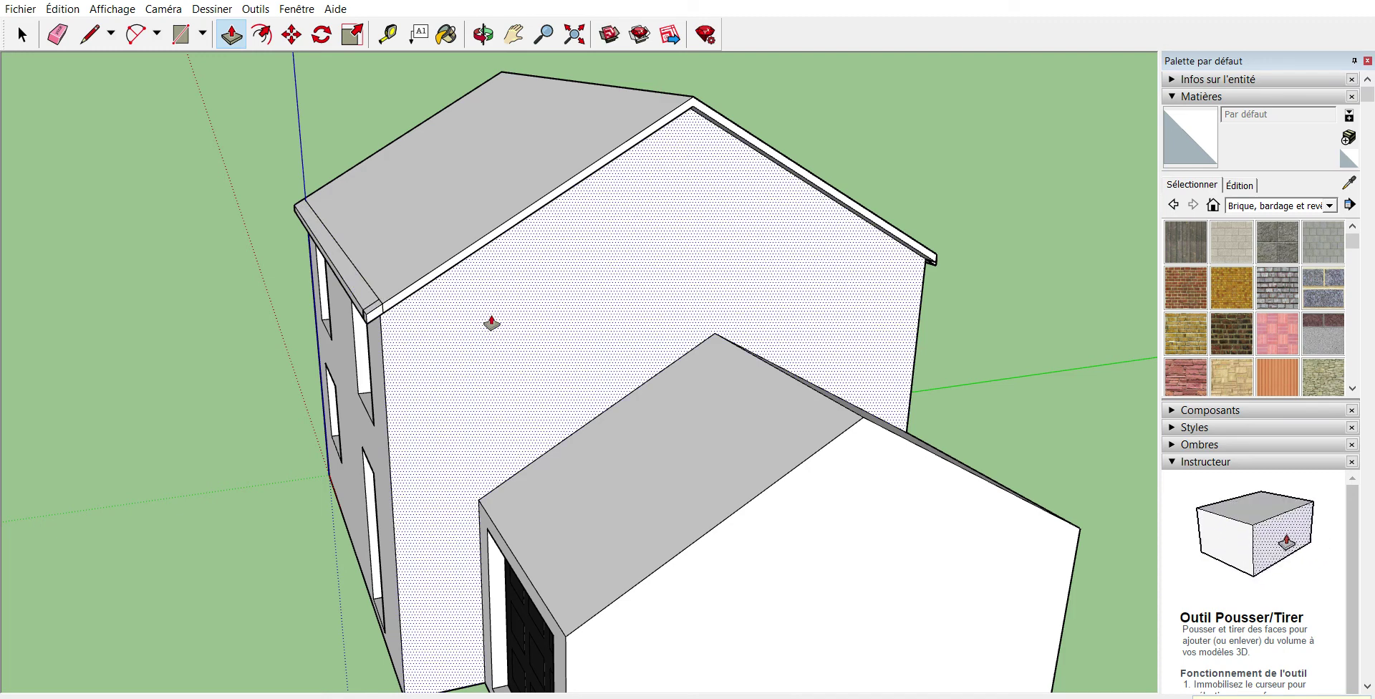
pyautogui.click(484, 34)
pyautogui.moveTo(914, 315)
pyautogui.mouseDown()
pyautogui.moveTo(568, 347)
pyautogui.moveTo(474, 305)
pyautogui.mouseUp()
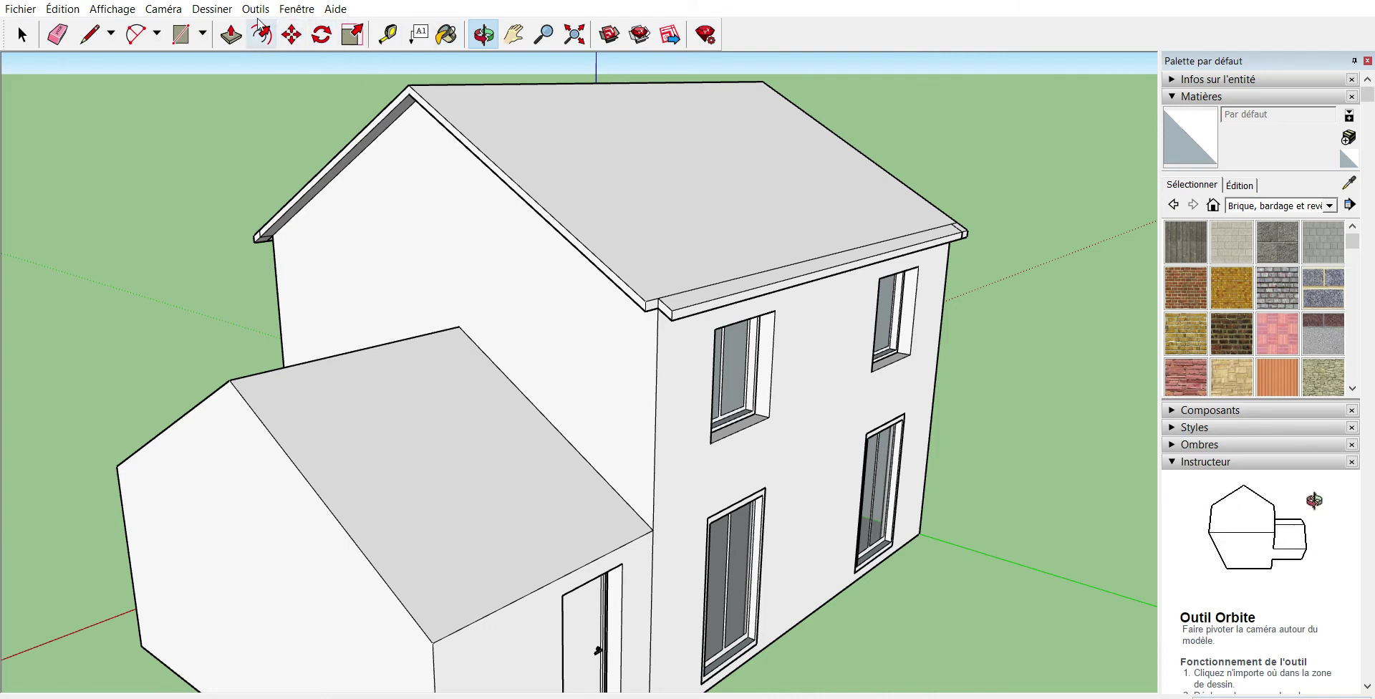
pyautogui.click(230, 34)
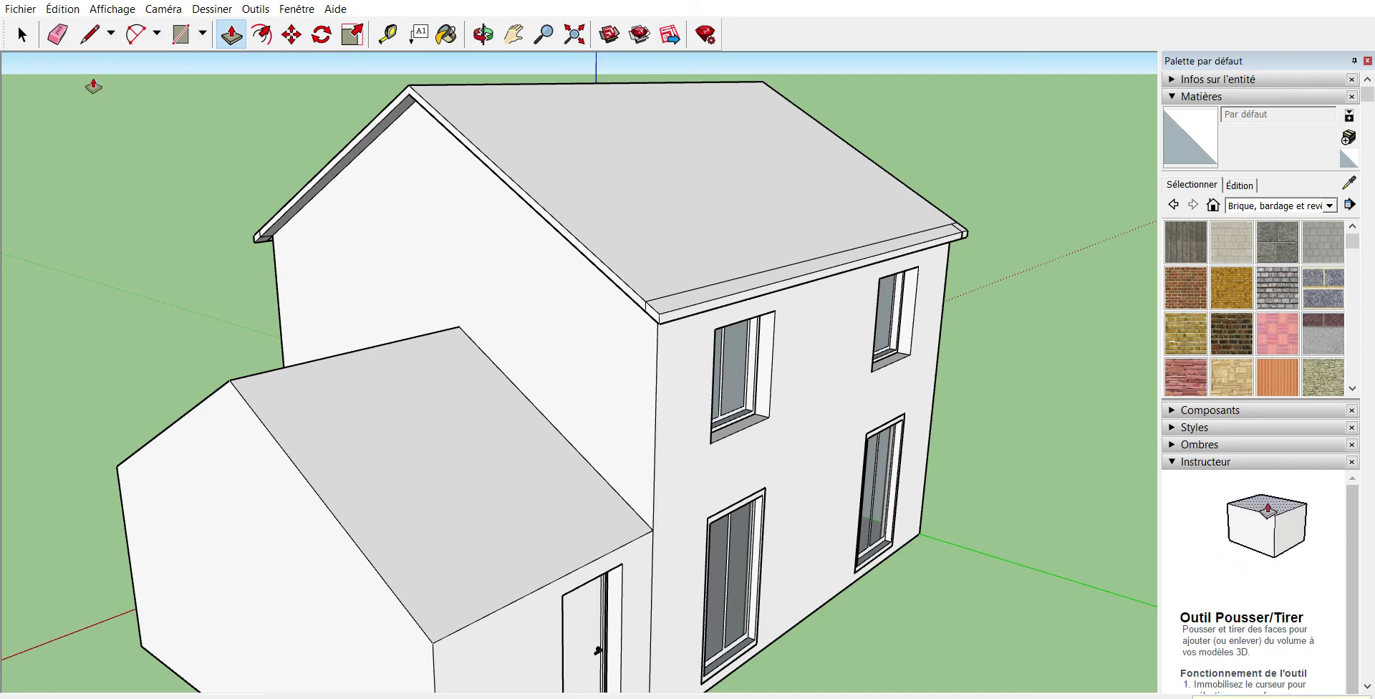
# - Orbit around the model to inspect the front gable, side wall and windowed facade
pyautogui.click(22, 33)
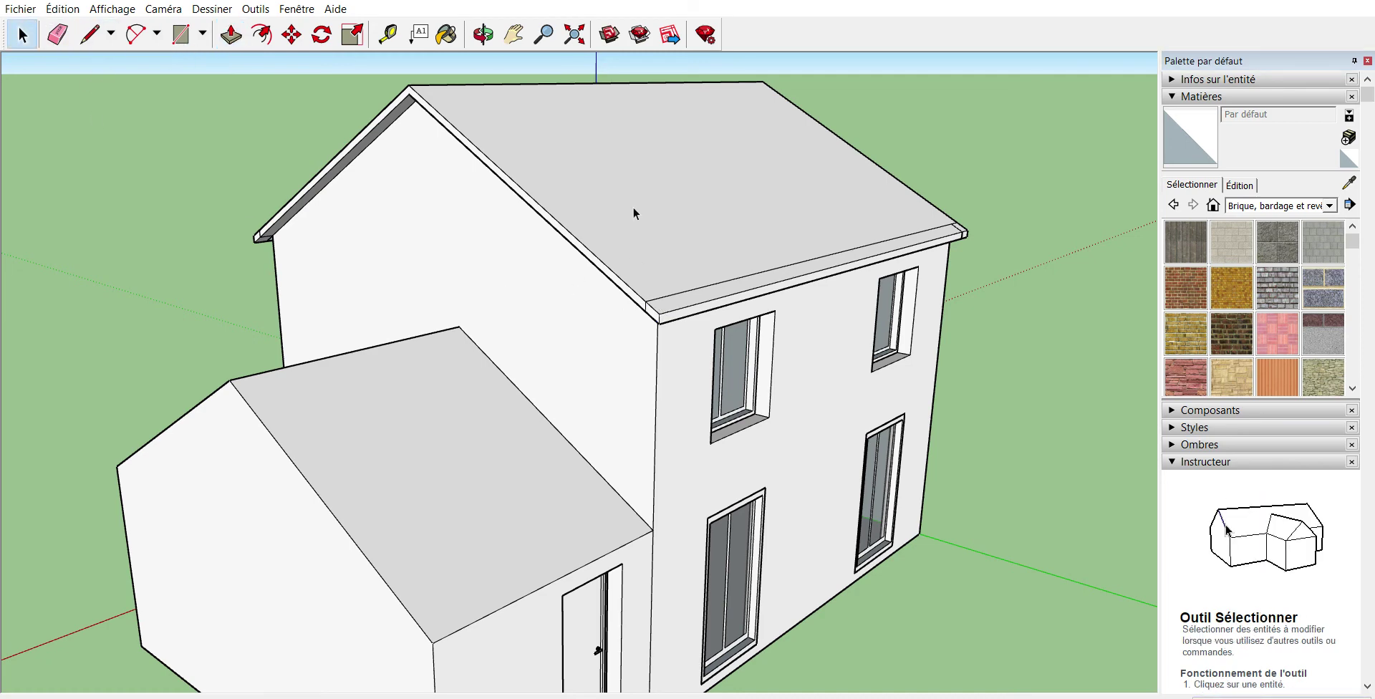
pyautogui.click(482, 34)
pyautogui.moveTo(546, 114)
pyautogui.mouseDown()
pyautogui.moveTo(770, 106)
pyautogui.moveTo(831, 155)
pyautogui.moveTo(534, 175)
pyautogui.moveTo(783, 245)
pyautogui.moveTo(371, 263)
pyautogui.moveTo(481, 306)
pyautogui.moveTo(651, 429)
pyautogui.moveTo(821, 244)
pyautogui.moveTo(1014, 244)
pyautogui.moveTo(368, 306)
pyautogui.moveTo(716, 306)
pyautogui.moveTo(378, 386)
pyautogui.mouseUp()
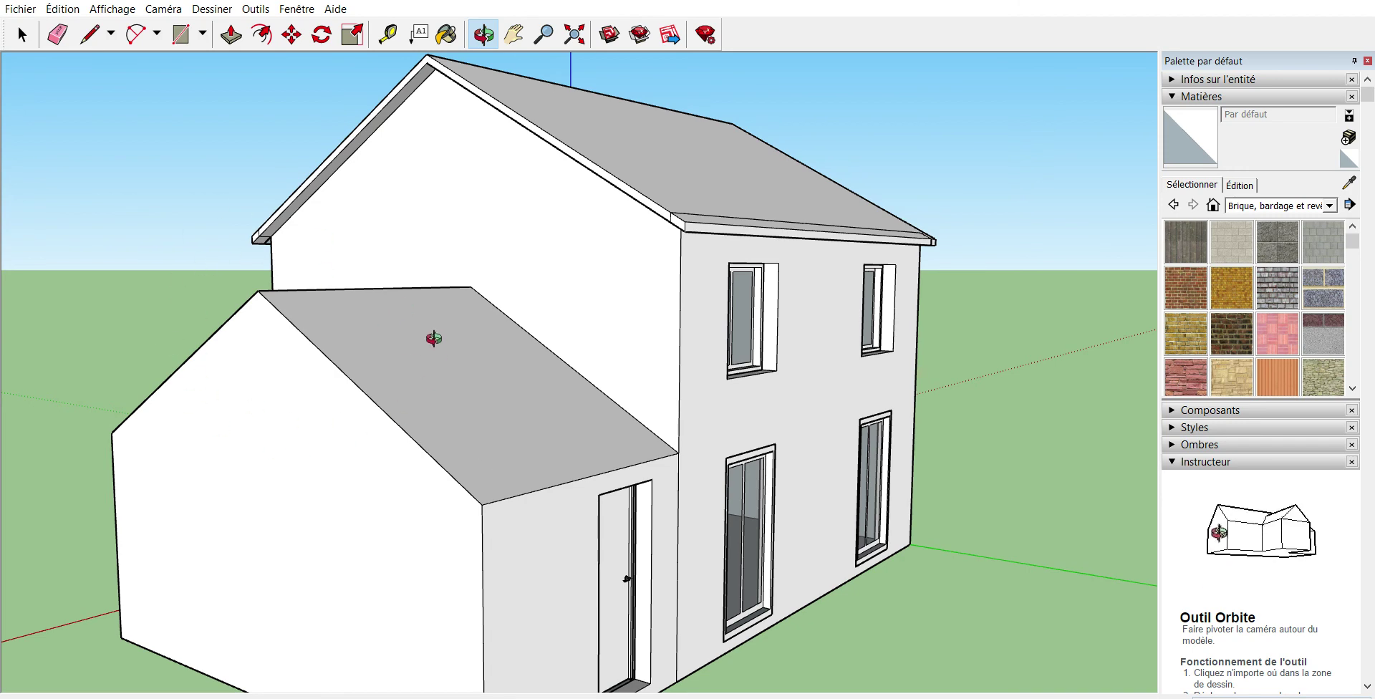
pyautogui.moveTo(490, 444); pyautogui.dragTo(564, 427)
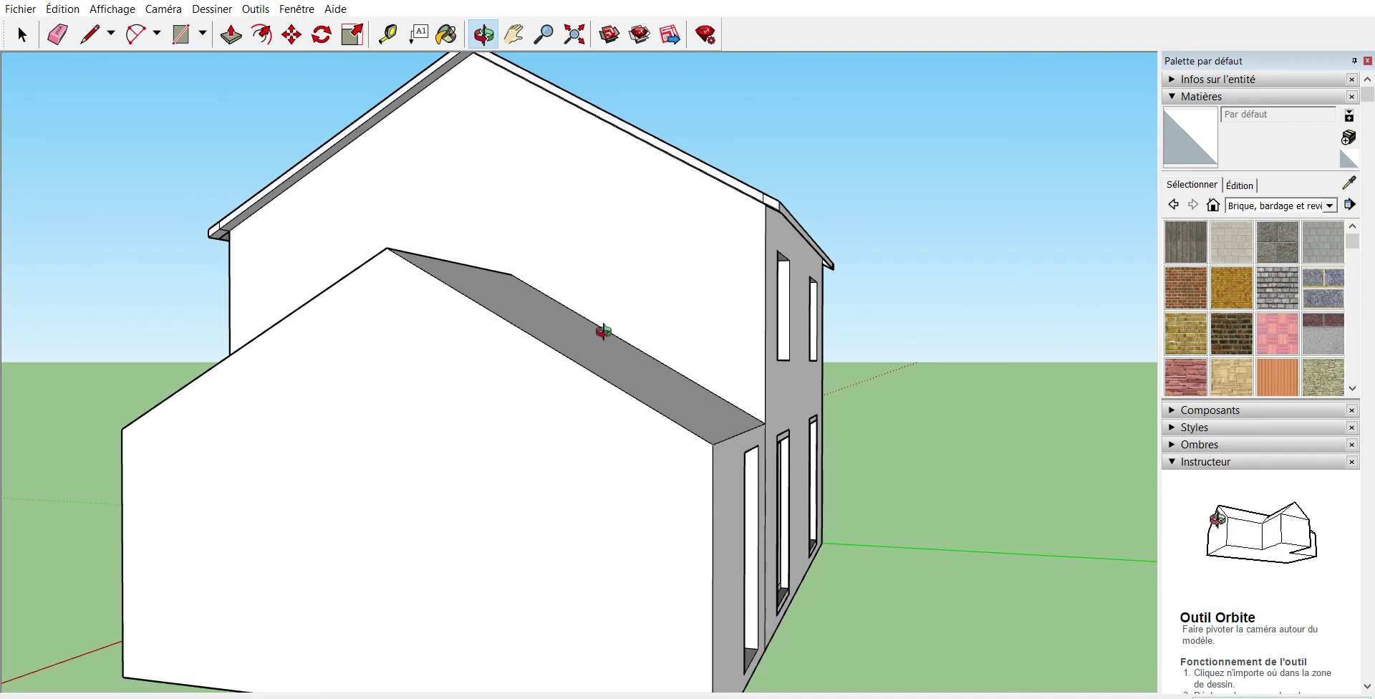
pyautogui.moveTo(603, 331)
pyautogui.mouseDown()
pyautogui.moveTo(758, 426)
pyautogui.moveTo(869, 414)
pyautogui.moveTo(624, 409)
pyautogui.mouseUp()
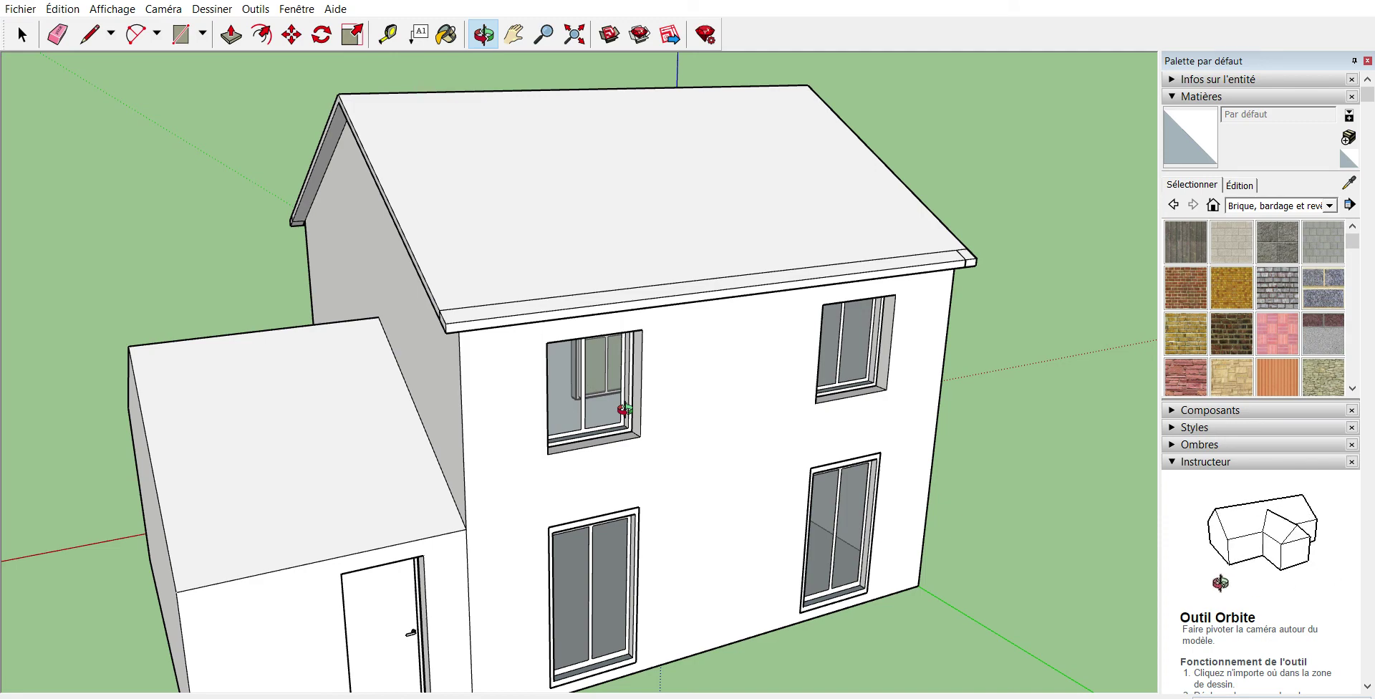
pyautogui.moveTo(624, 409); pyautogui.dragTo(326, 403)
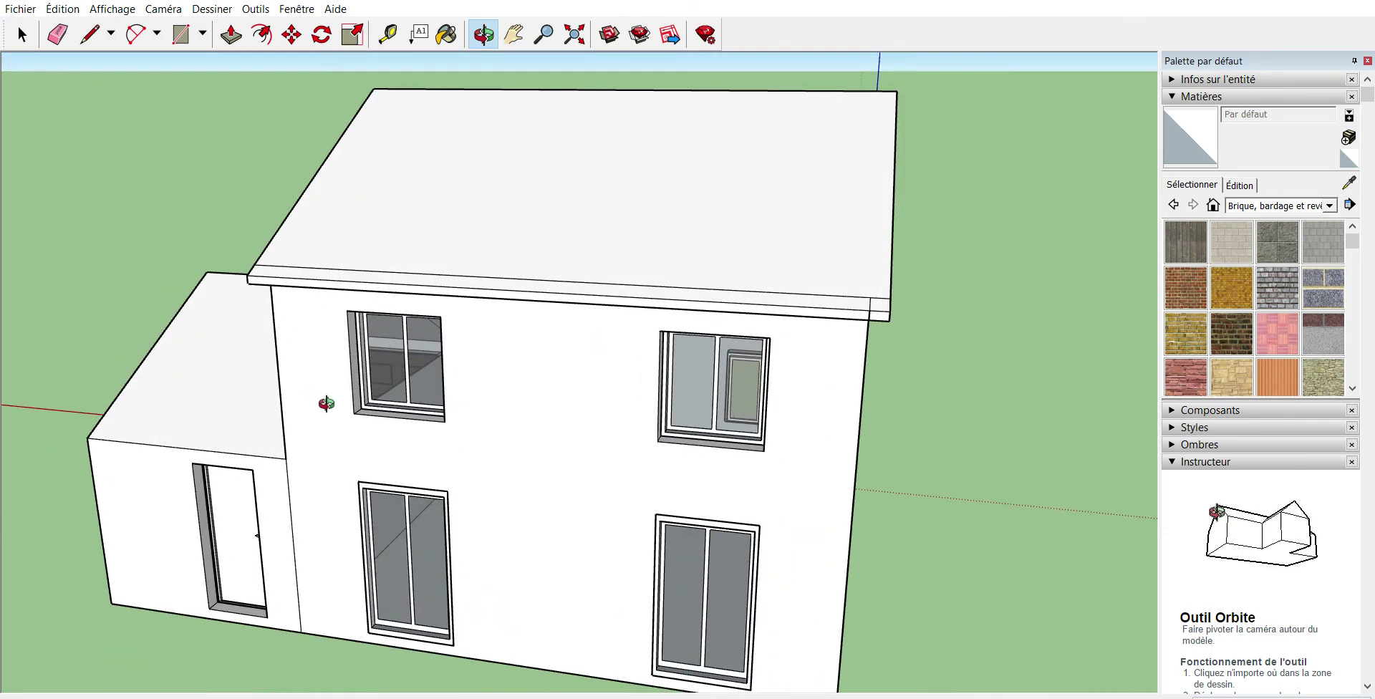
pyautogui.moveTo(425, 427)
pyautogui.mouseDown()
pyautogui.moveTo(310, 403)
pyautogui.moveTo(377, 399)
pyautogui.moveTo(432, 445)
pyautogui.moveTo(353, 435)
pyautogui.moveTo(393, 404)
pyautogui.mouseUp()
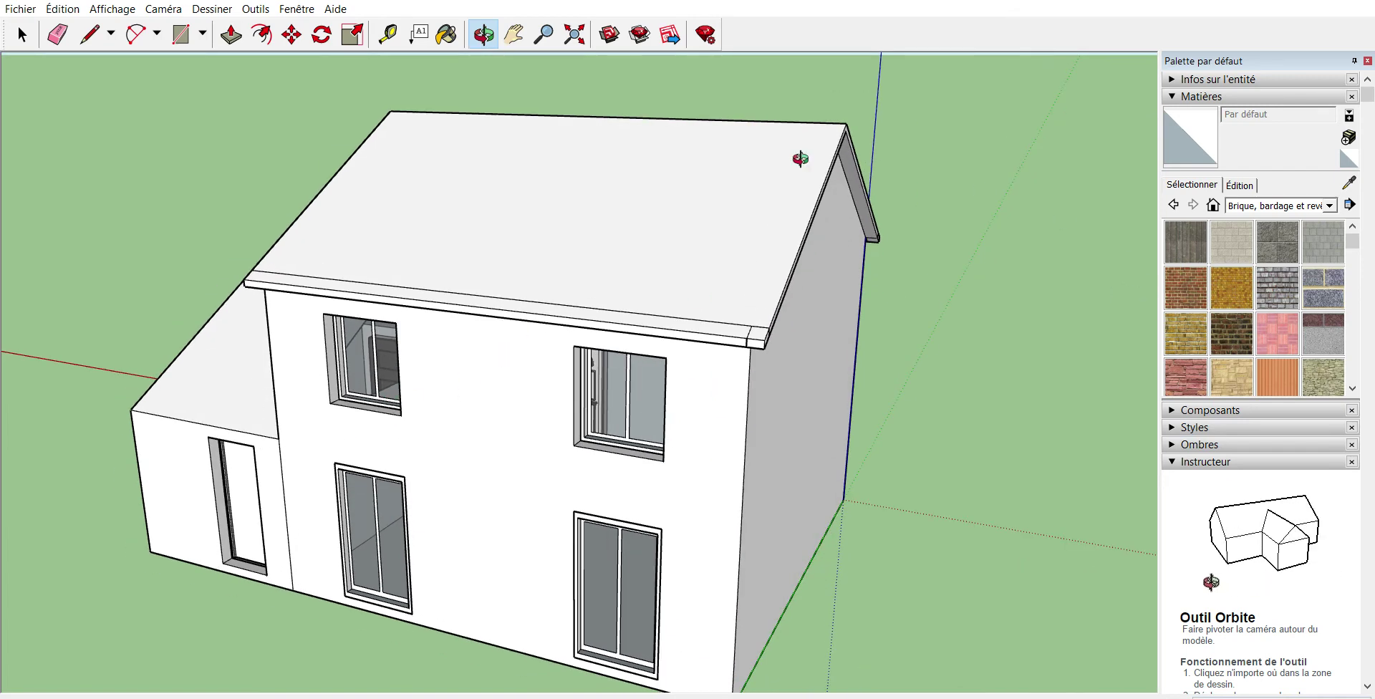
# - Paint the roof slope, its fascia and the front edge strip with the dark shingle material
pyautogui.click(448, 32)
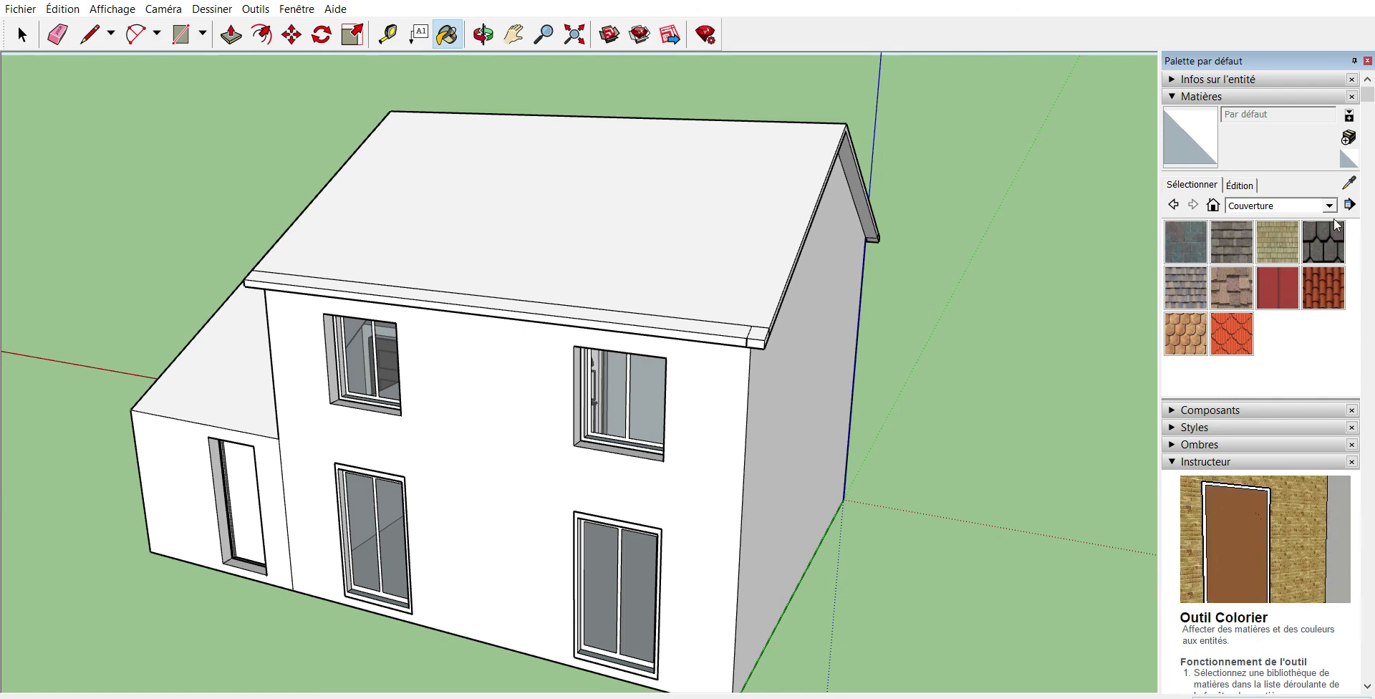
pyautogui.click(1323, 242)
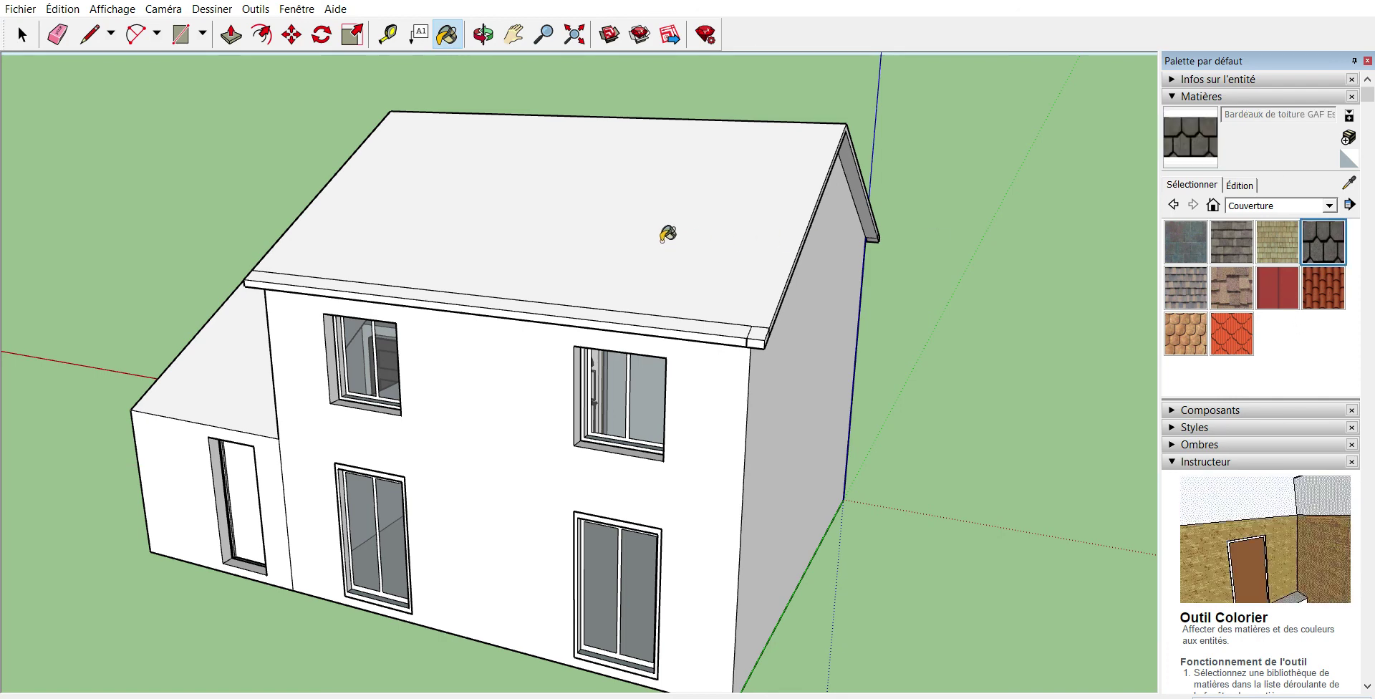
pyautogui.click(680, 315)
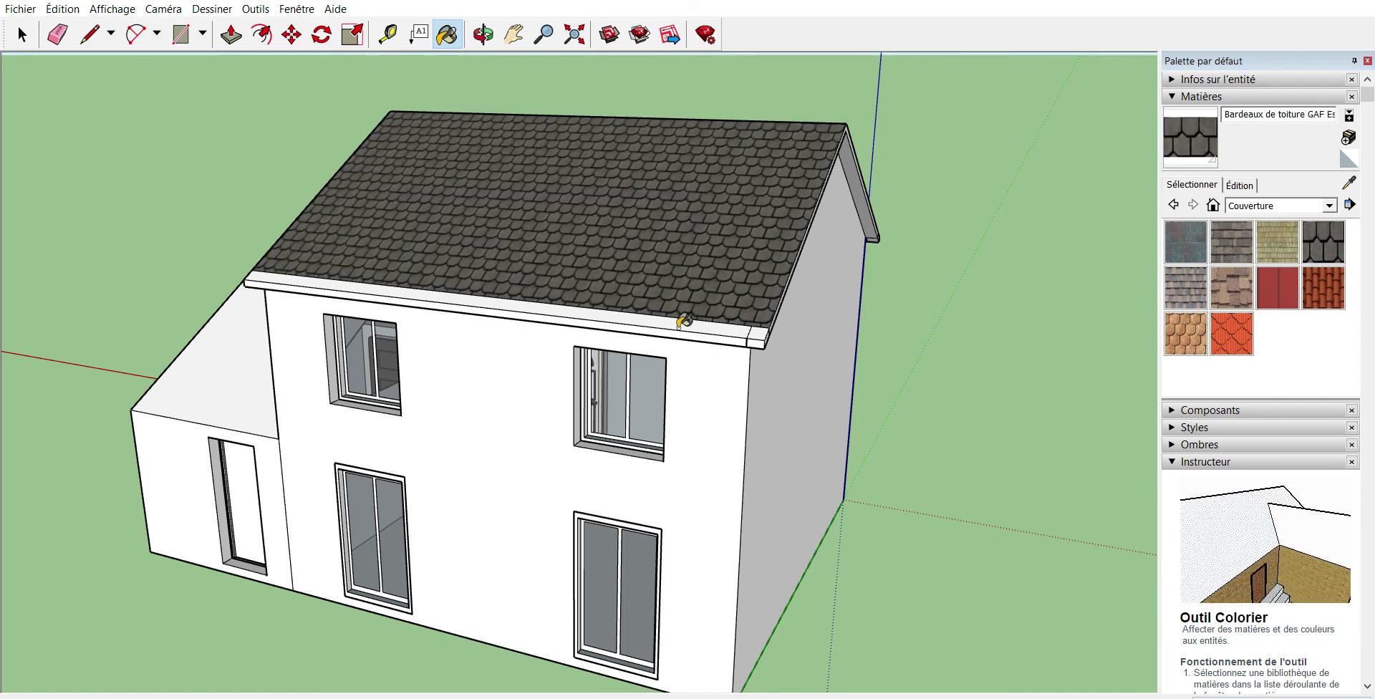
pyautogui.click(552, 306)
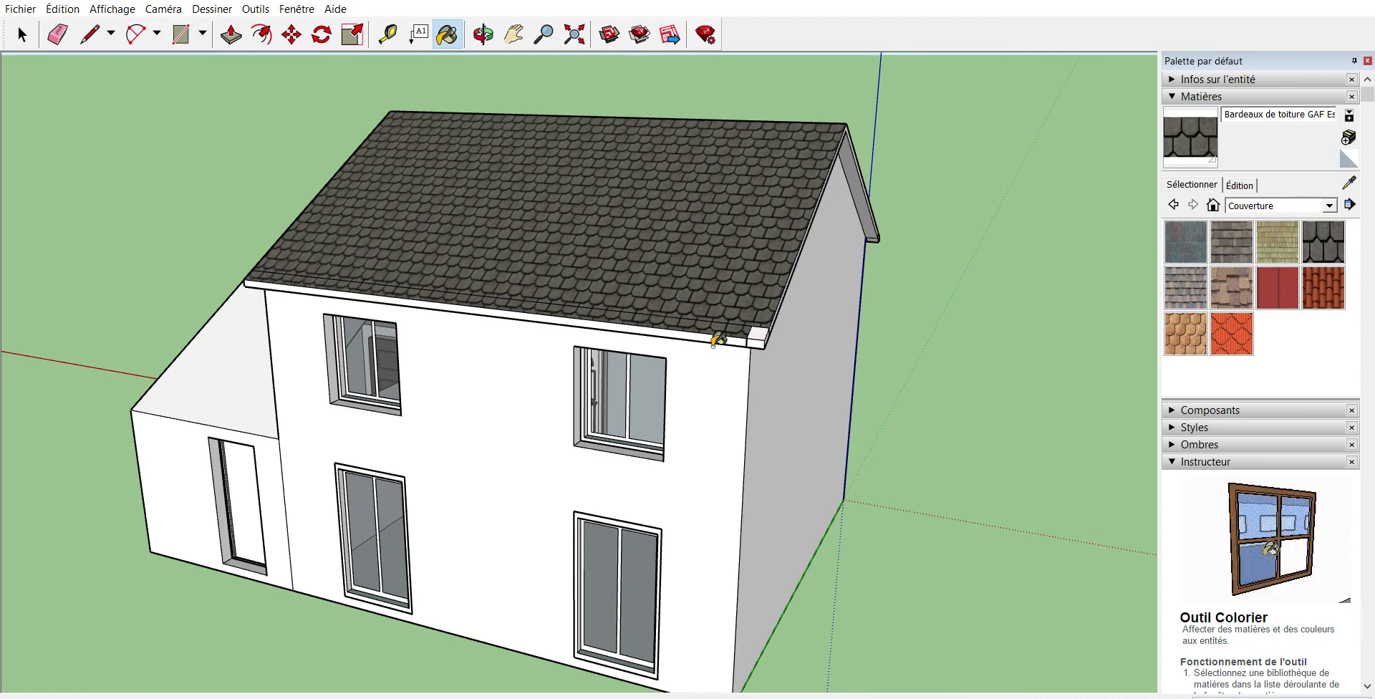
pyautogui.click(665, 327)
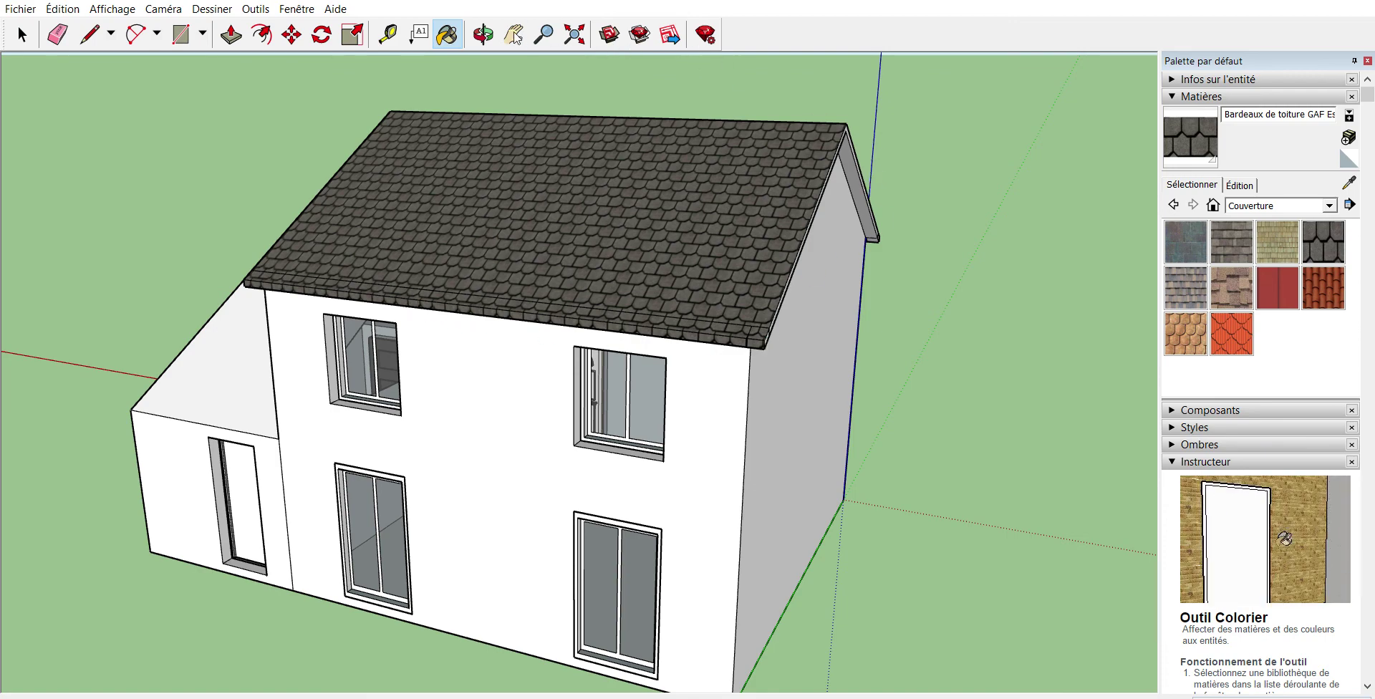
pyautogui.click(483, 34)
# - Shingle the fascia under both gable roof edges and the small left end cap
pyautogui.moveTo(787, 308); pyautogui.dragTo(451, 229)
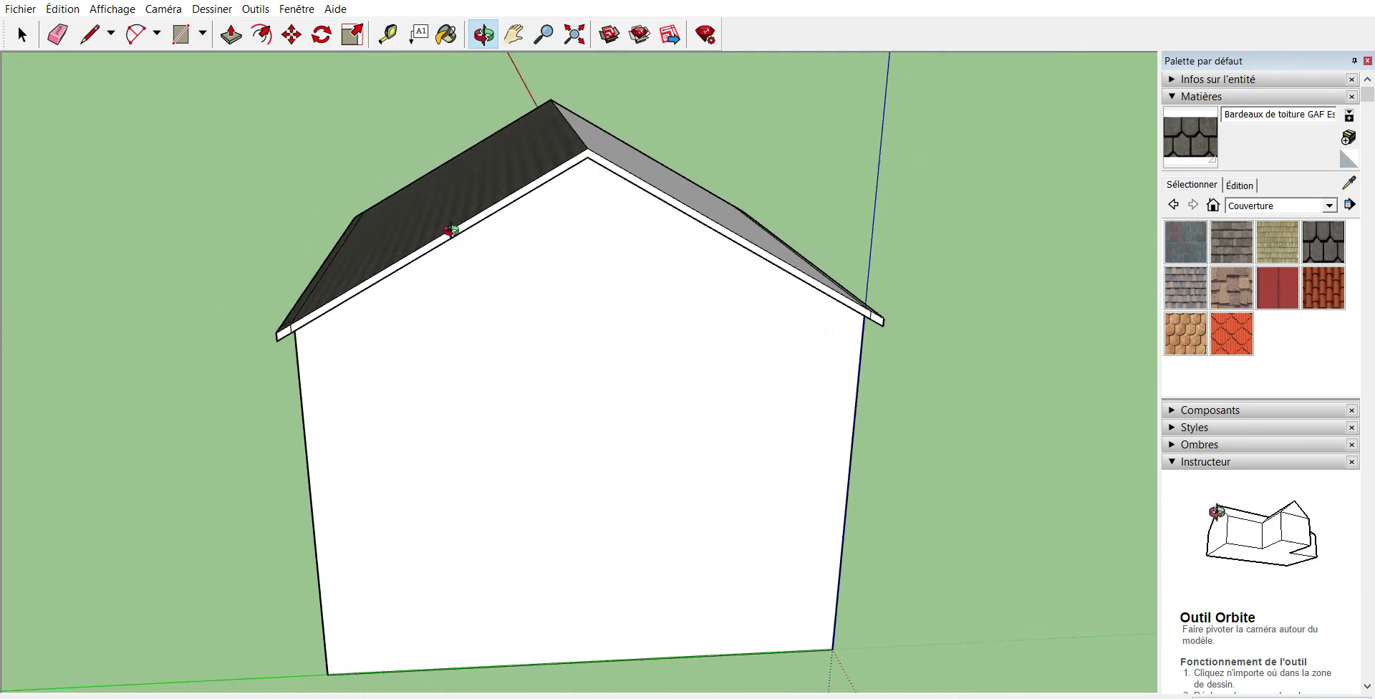
pyautogui.click(448, 34)
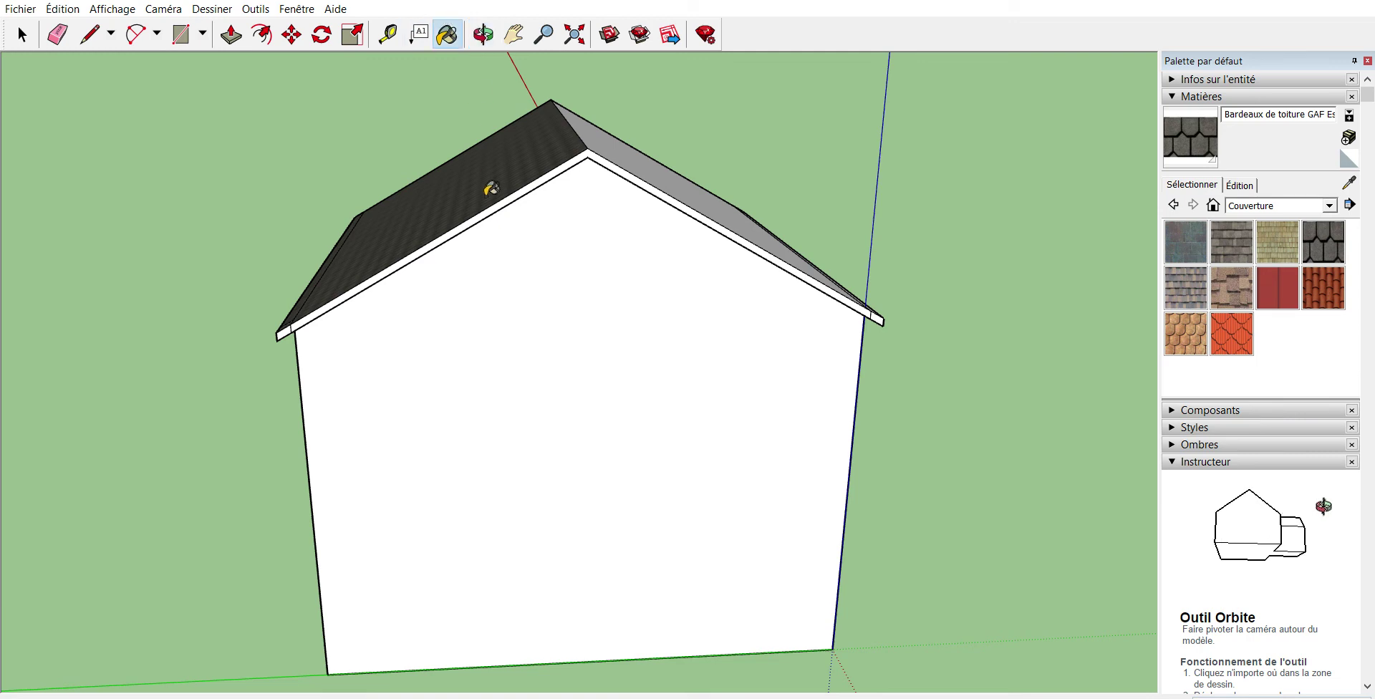
pyautogui.click(498, 207)
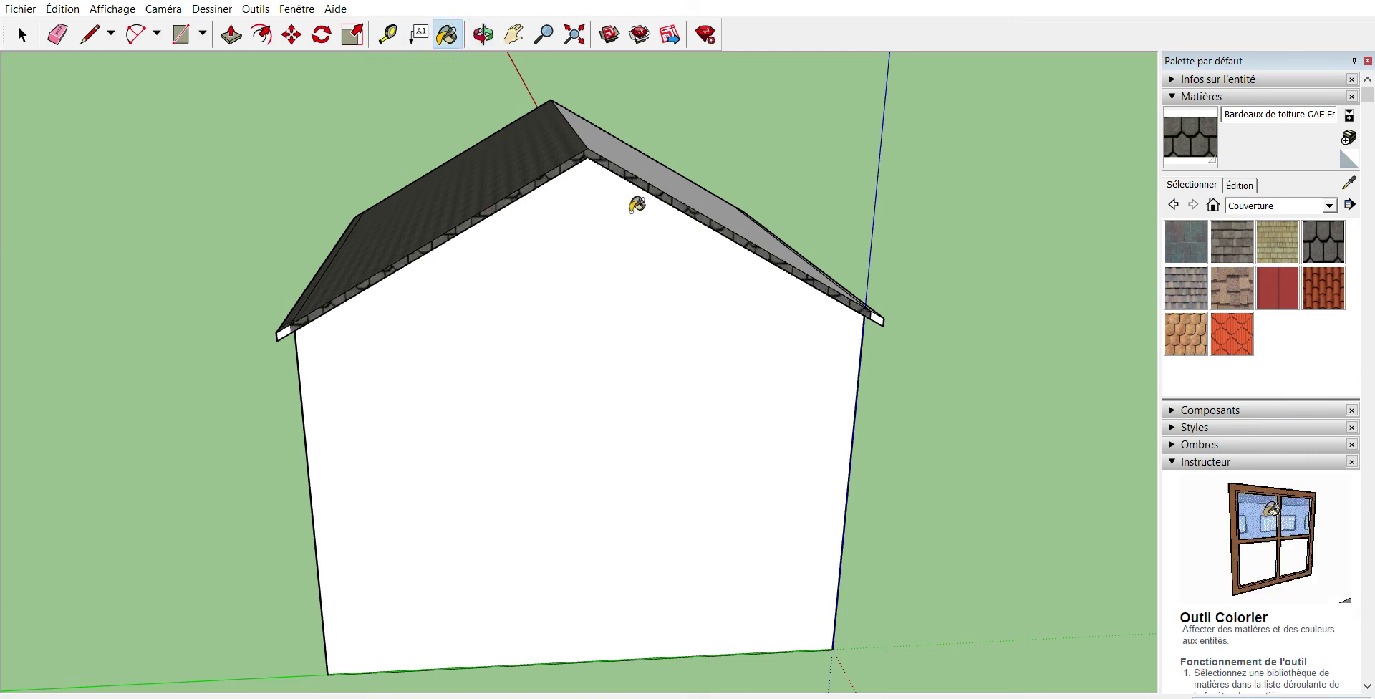
pyautogui.click(293, 326)
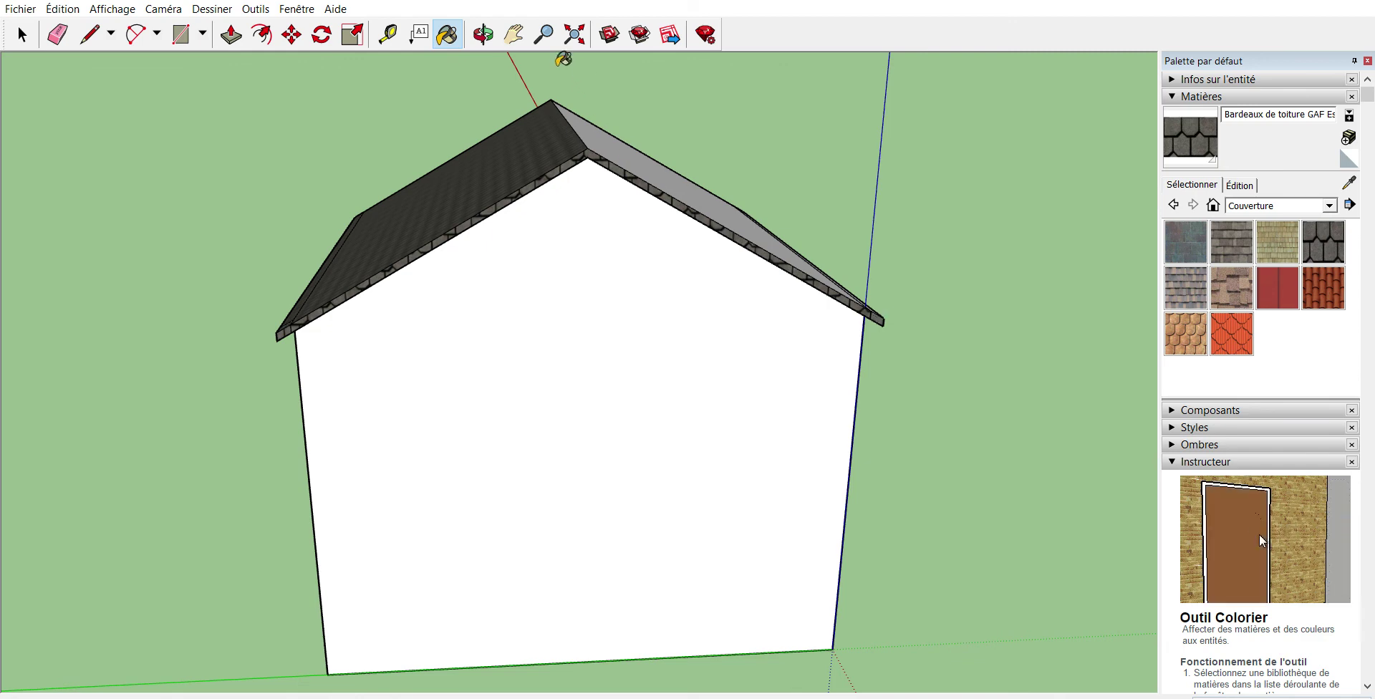
# - Apply the dark shingles to the white top roof face and the roof's front edge strip
pyautogui.click(483, 34)
pyautogui.moveTo(545, 215)
pyautogui.mouseDown()
pyautogui.moveTo(718, 407)
pyautogui.moveTo(329, 313)
pyautogui.moveTo(340, 308)
pyautogui.mouseUp()
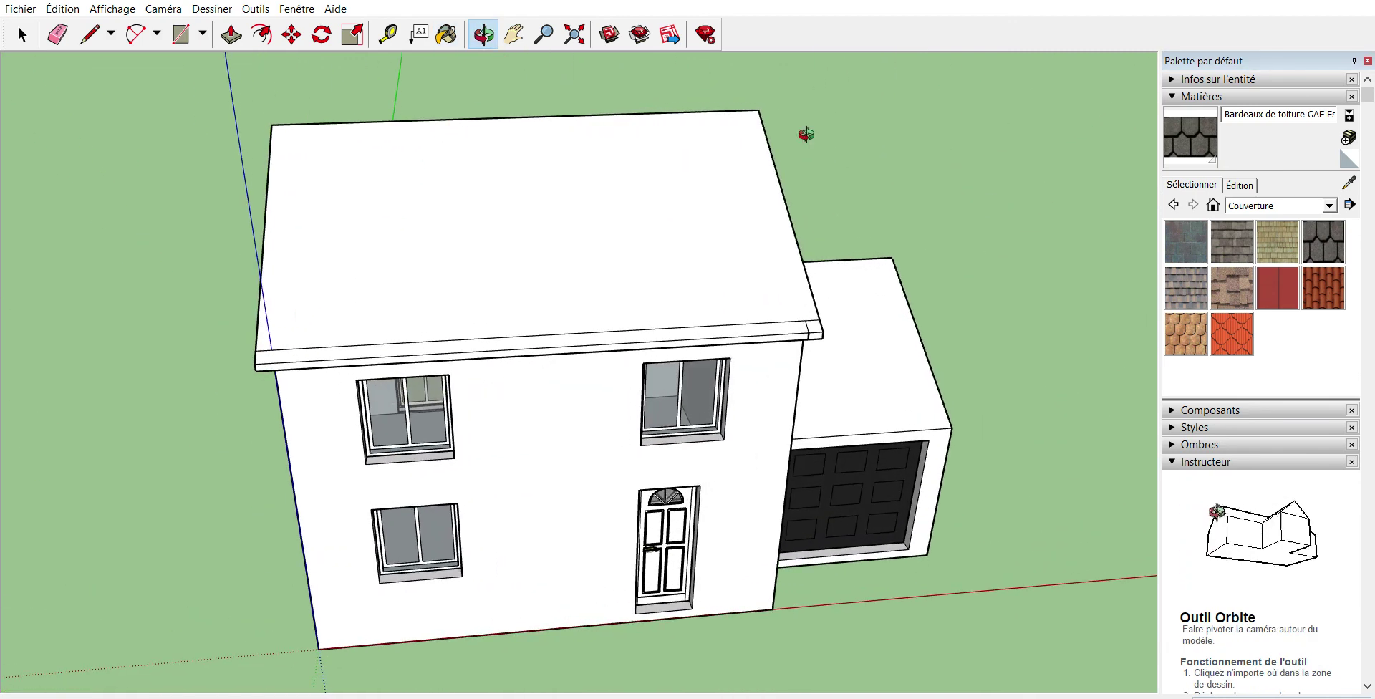
pyautogui.press('b')
pyautogui.click(482, 233)
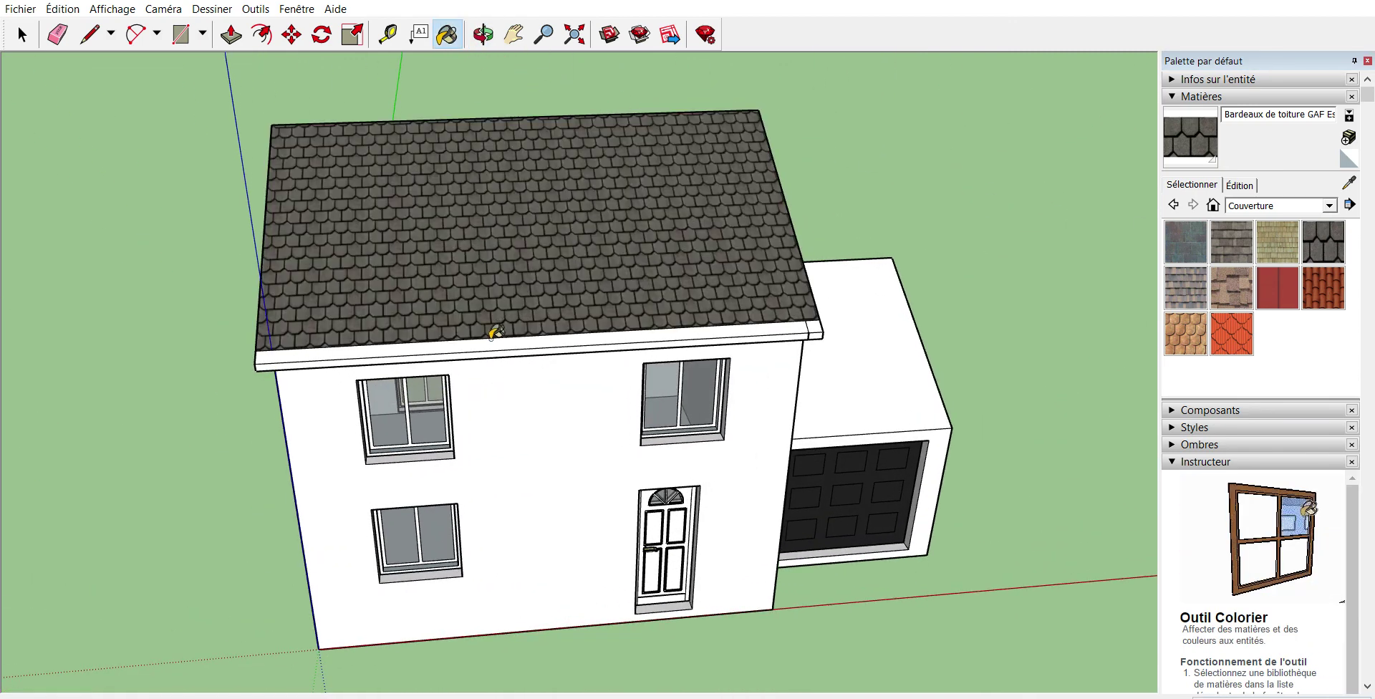
pyautogui.click(495, 339)
pyautogui.click(499, 351)
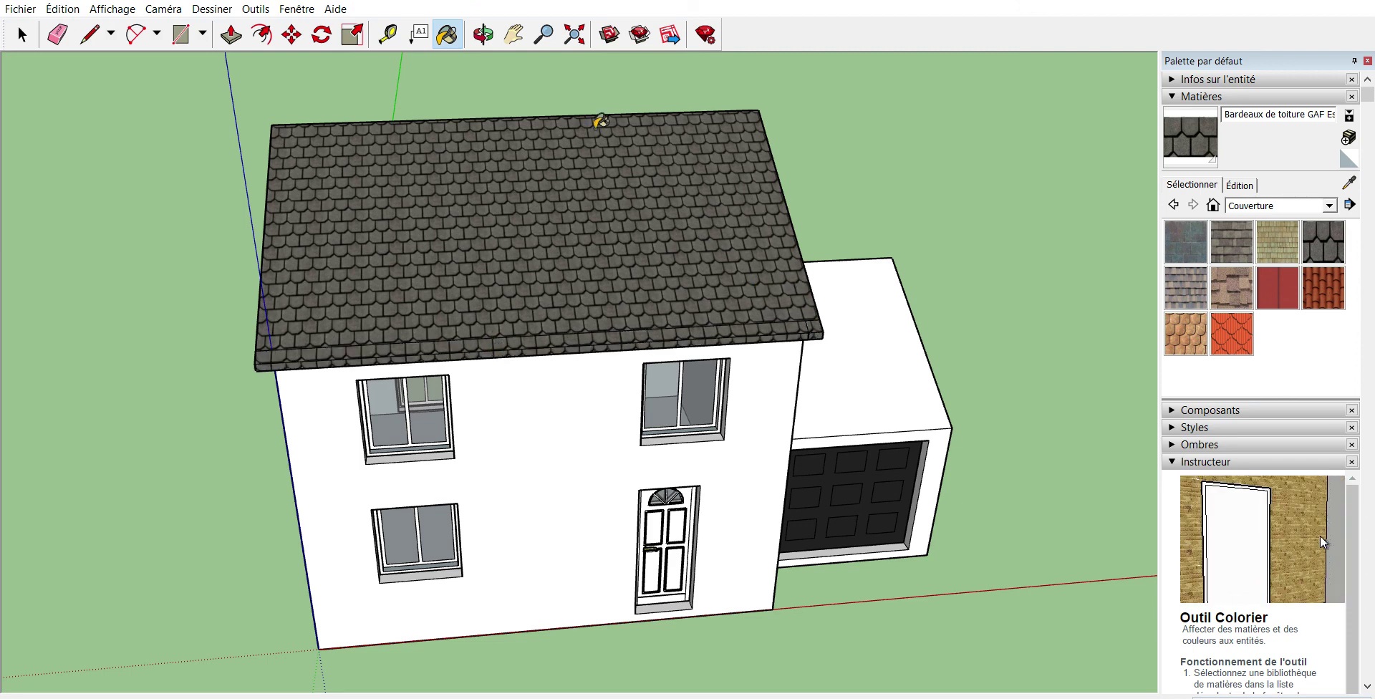
pyautogui.click(483, 34)
pyautogui.moveTo(862, 301); pyautogui.dragTo(342, 257)
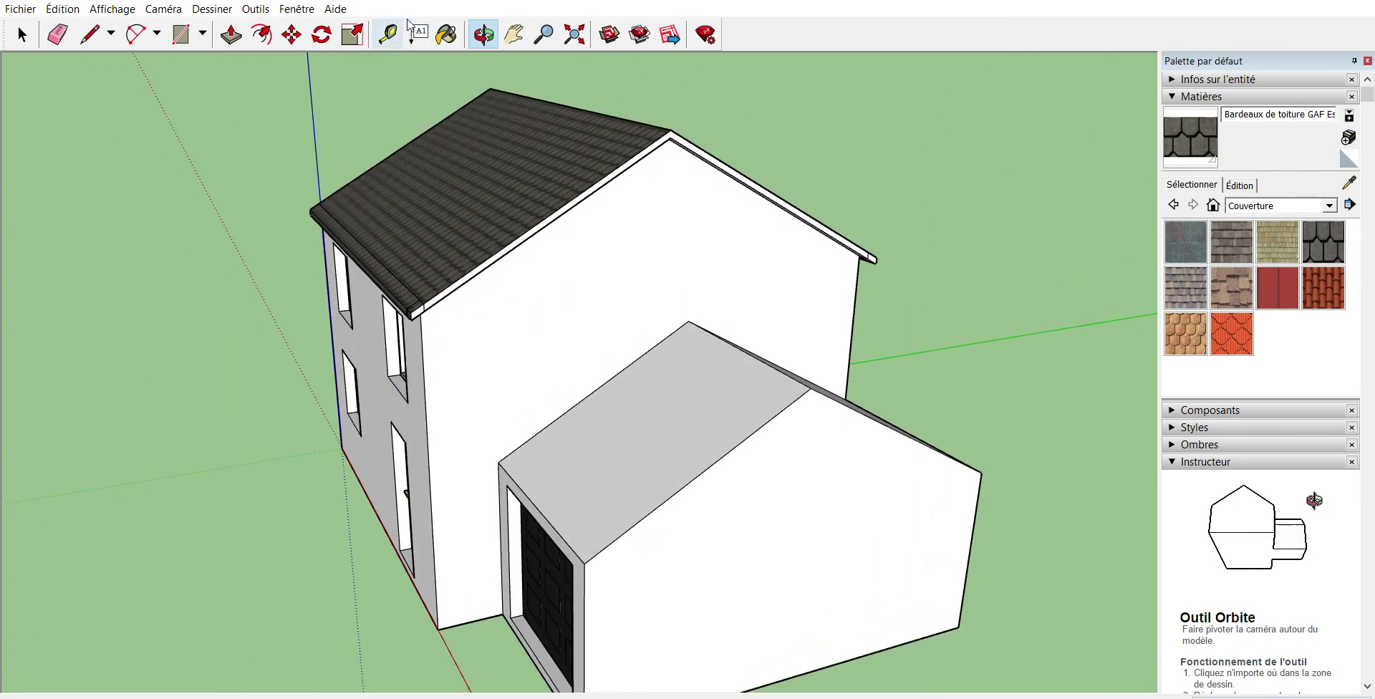
# - Paint the main gable's white edge strip and both garage roof faces with the dark shingles
pyautogui.click(443, 23)
pyautogui.click(590, 190)
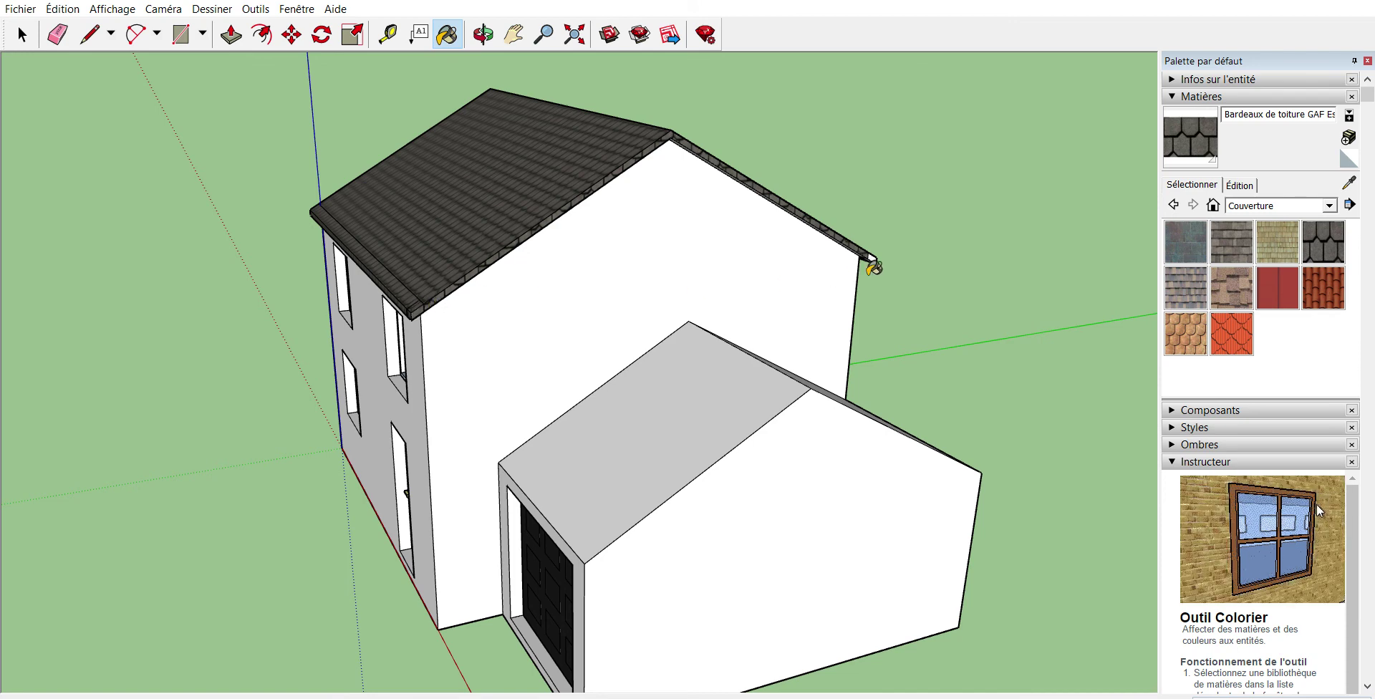
pyautogui.click(706, 450)
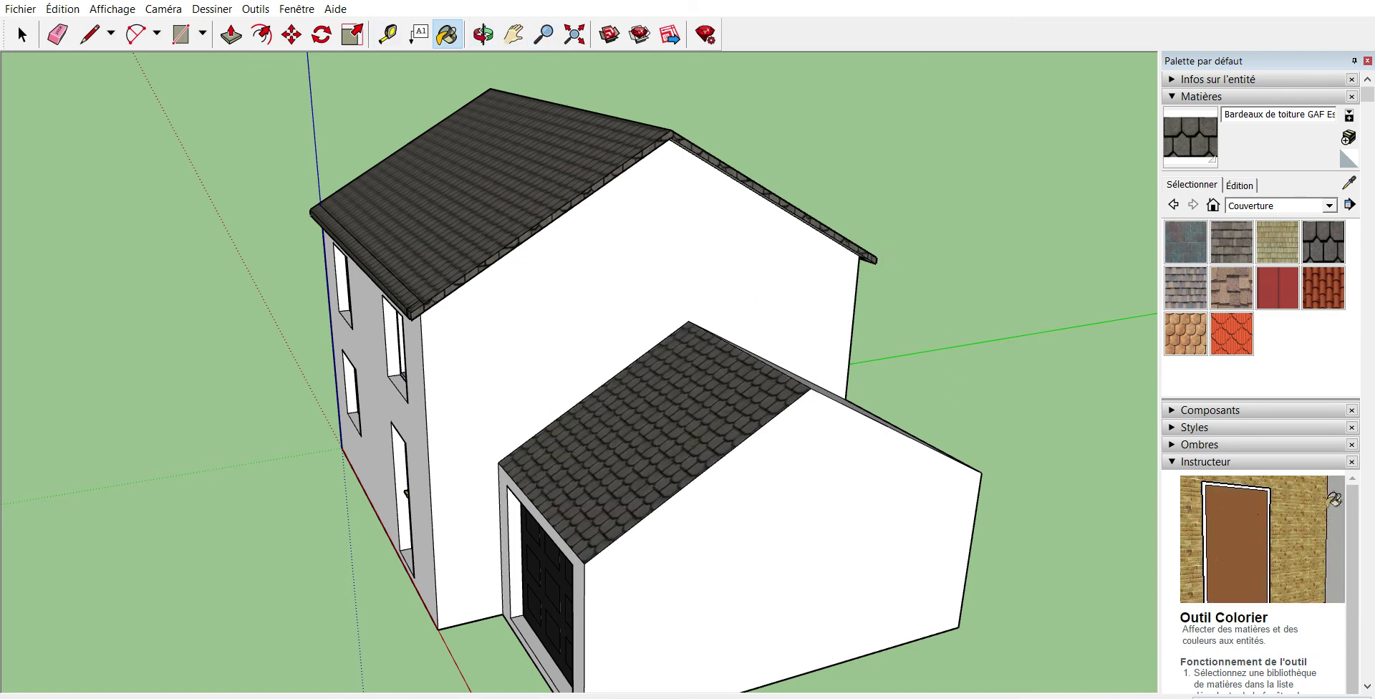
pyautogui.click(483, 33)
pyautogui.moveTo(608, 322)
pyautogui.mouseDown()
pyautogui.moveTo(730, 512)
pyautogui.moveTo(298, 408)
pyautogui.moveTo(461, 448)
pyautogui.moveTo(387, 88)
pyautogui.mouseUp()
pyautogui.click(447, 34)
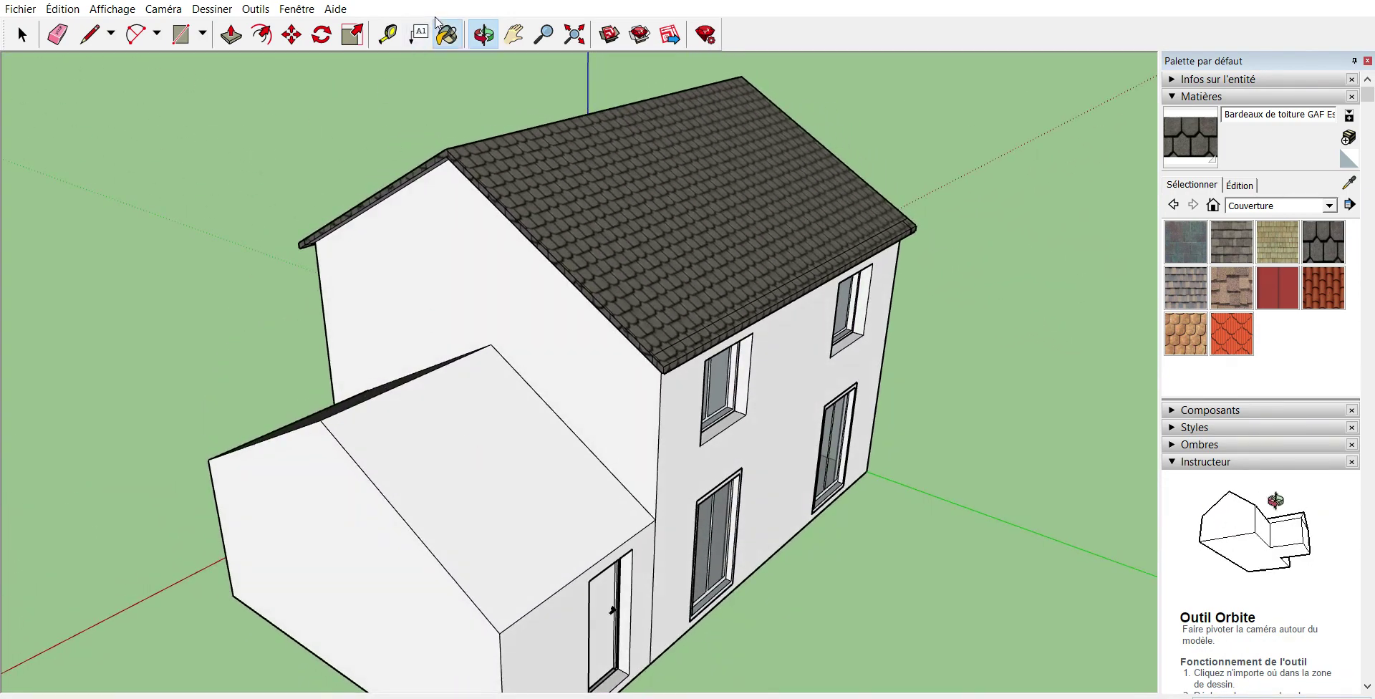
pyautogui.click(469, 437)
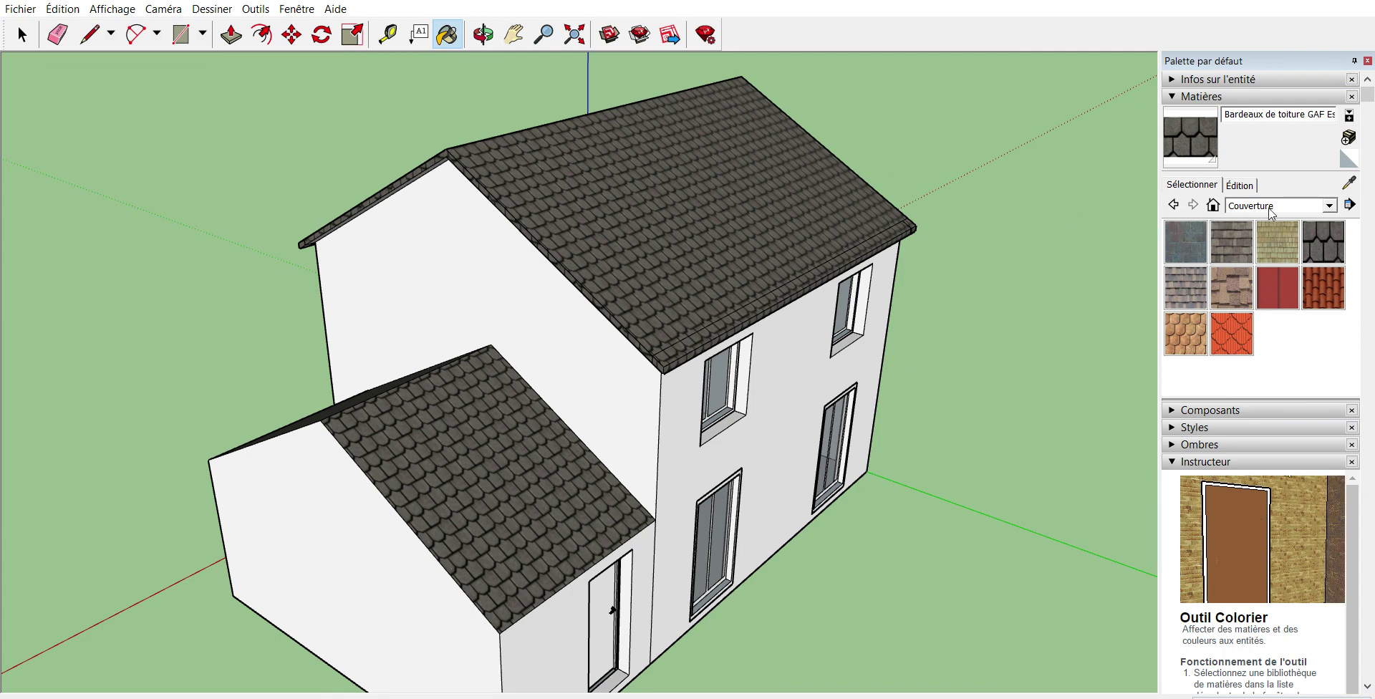
pyautogui.click(1329, 206)
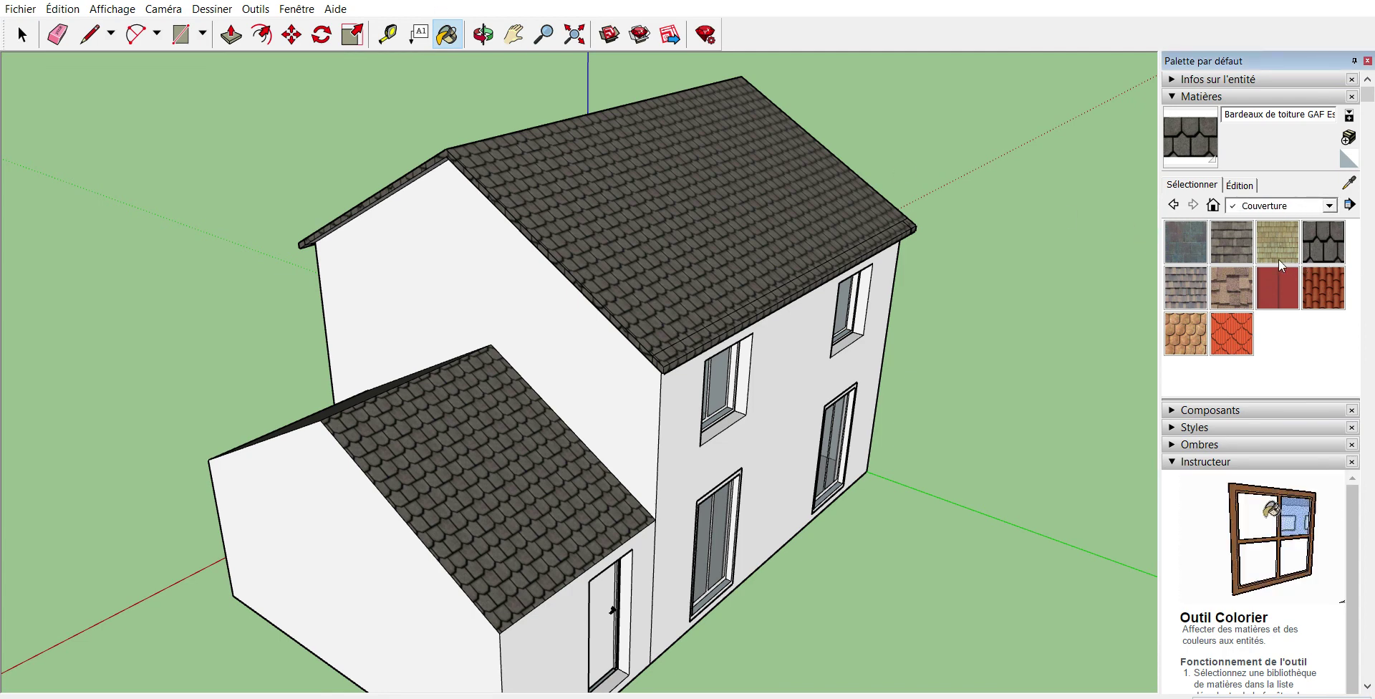
# - Pick light brown siding from 'Brique, bardage et revêtement' and clad the side, gable and garage walls
pyautogui.click(1281, 205)
pyautogui.click(1241, 245)
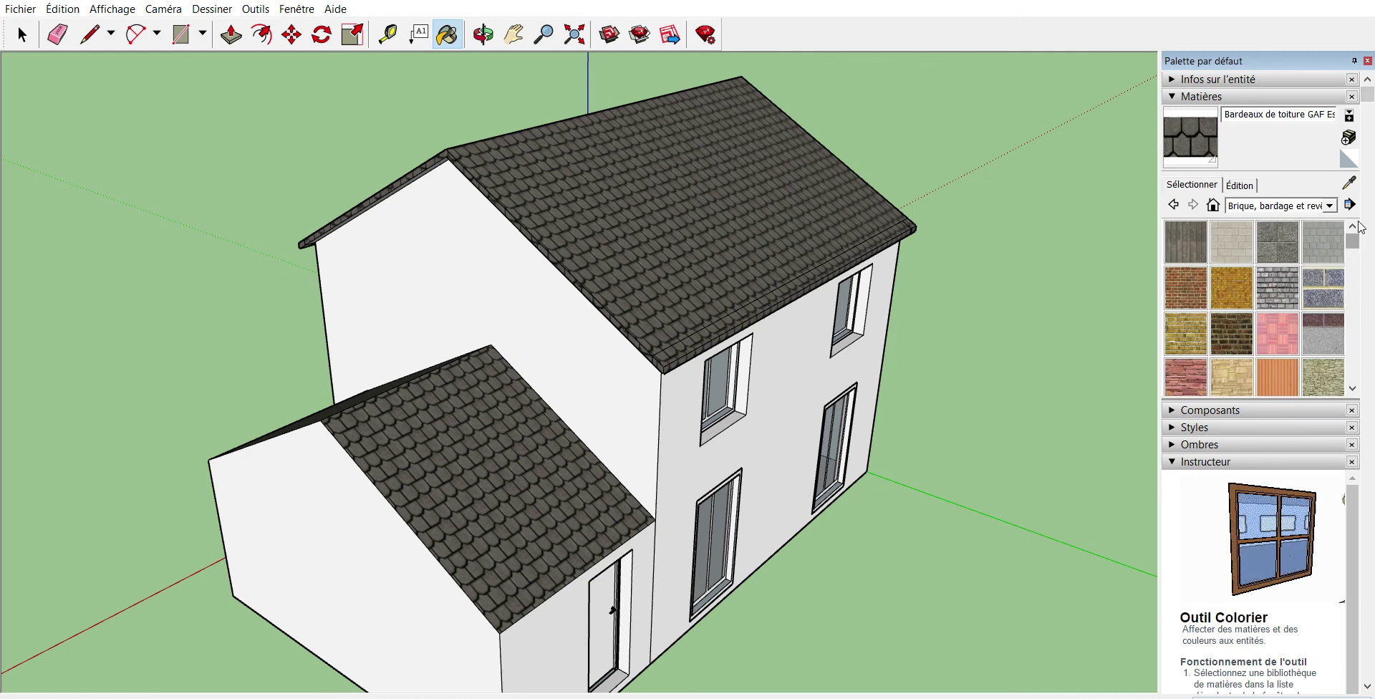
pyautogui.moveTo(1358, 226); pyautogui.dragTo(1373, 306)
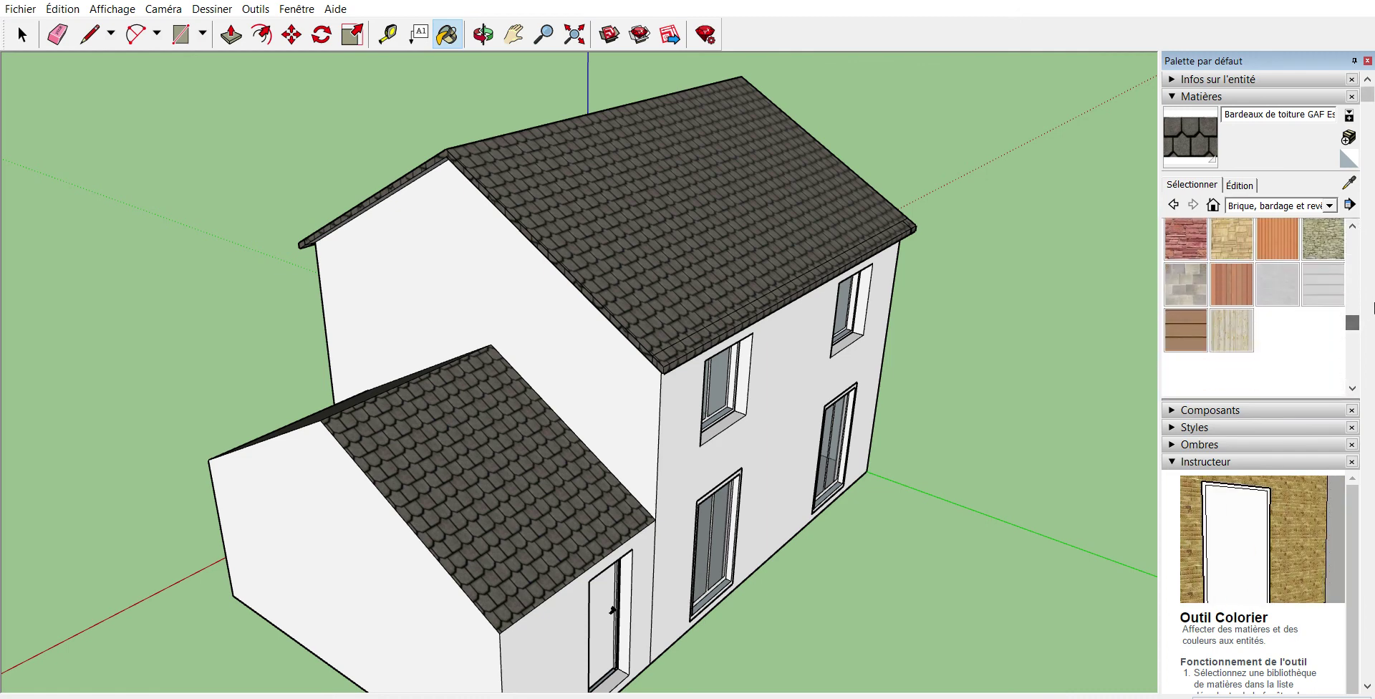
pyautogui.click(1185, 316)
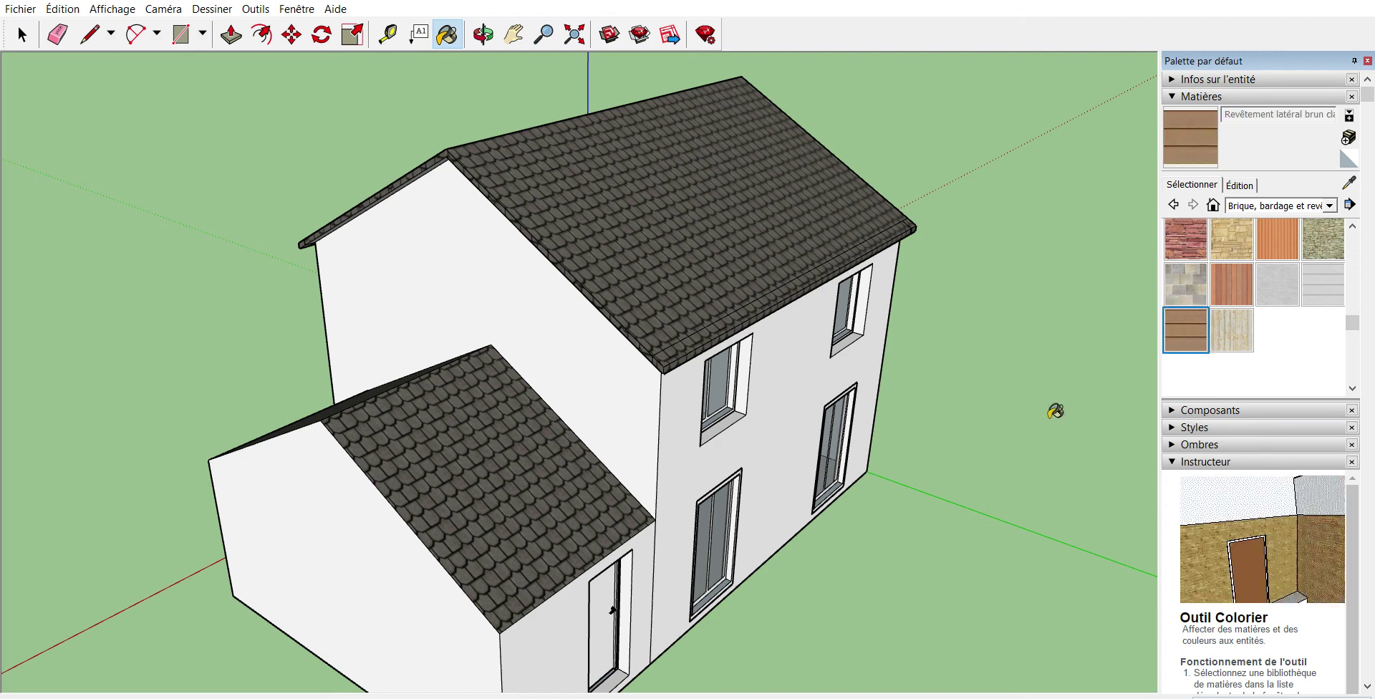
pyautogui.click(773, 439)
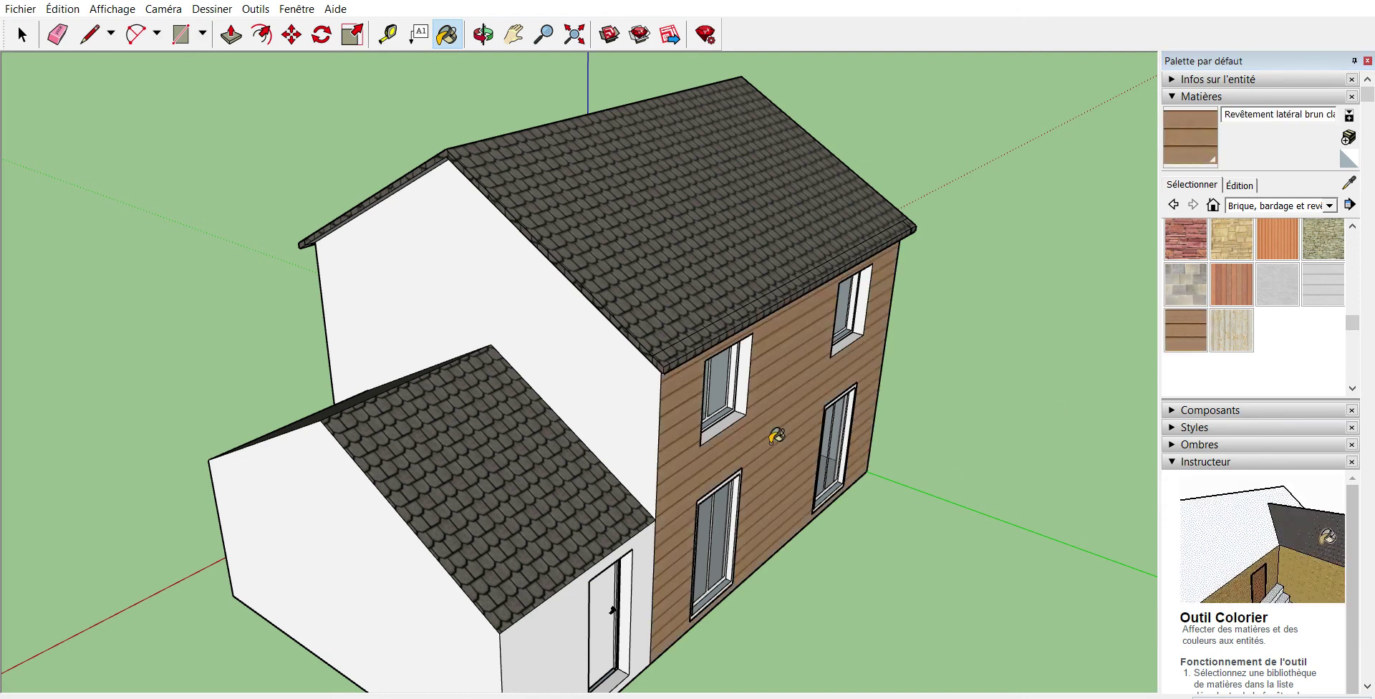
pyautogui.click(605, 407)
pyautogui.click(392, 540)
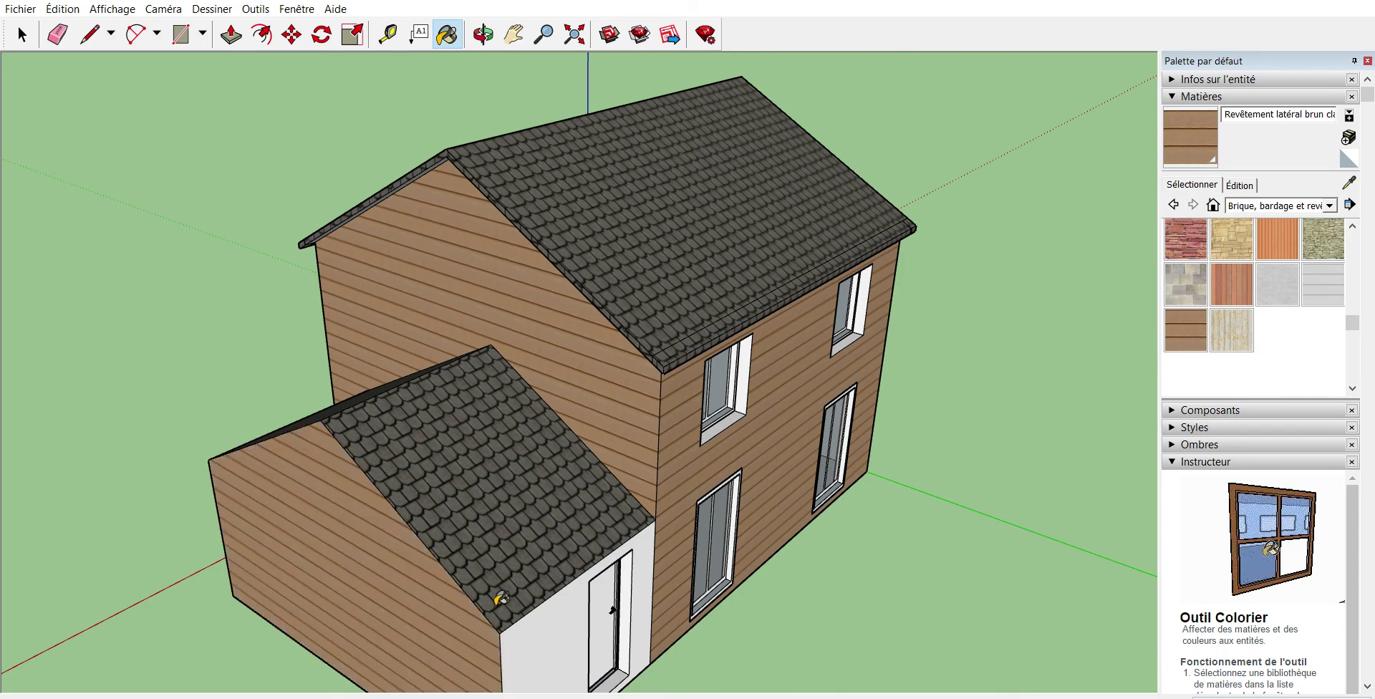
pyautogui.click(572, 626)
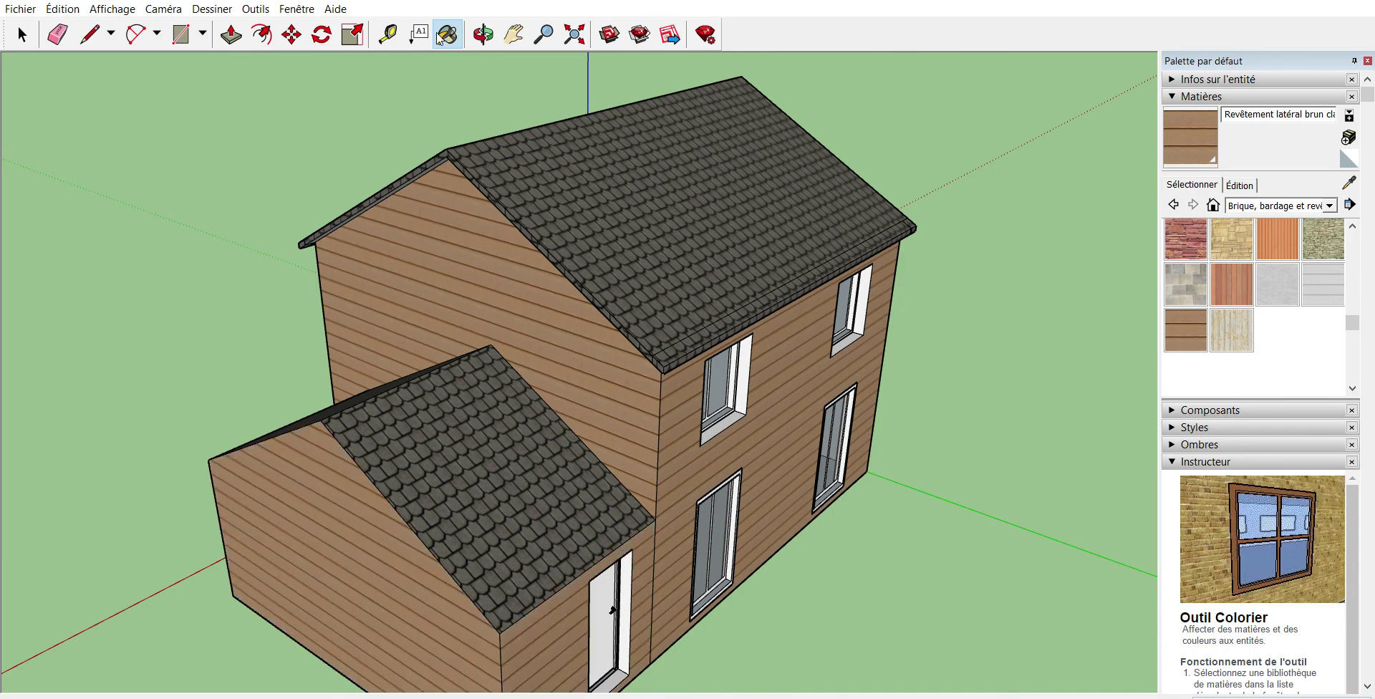
# - Clad the white front facade and the garage's front frame in the brown siding
pyautogui.click(483, 33)
pyautogui.moveTo(551, 401)
pyautogui.mouseDown()
pyautogui.moveTo(587, 406)
pyautogui.moveTo(603, 84)
pyautogui.mouseUp()
pyautogui.click(446, 34)
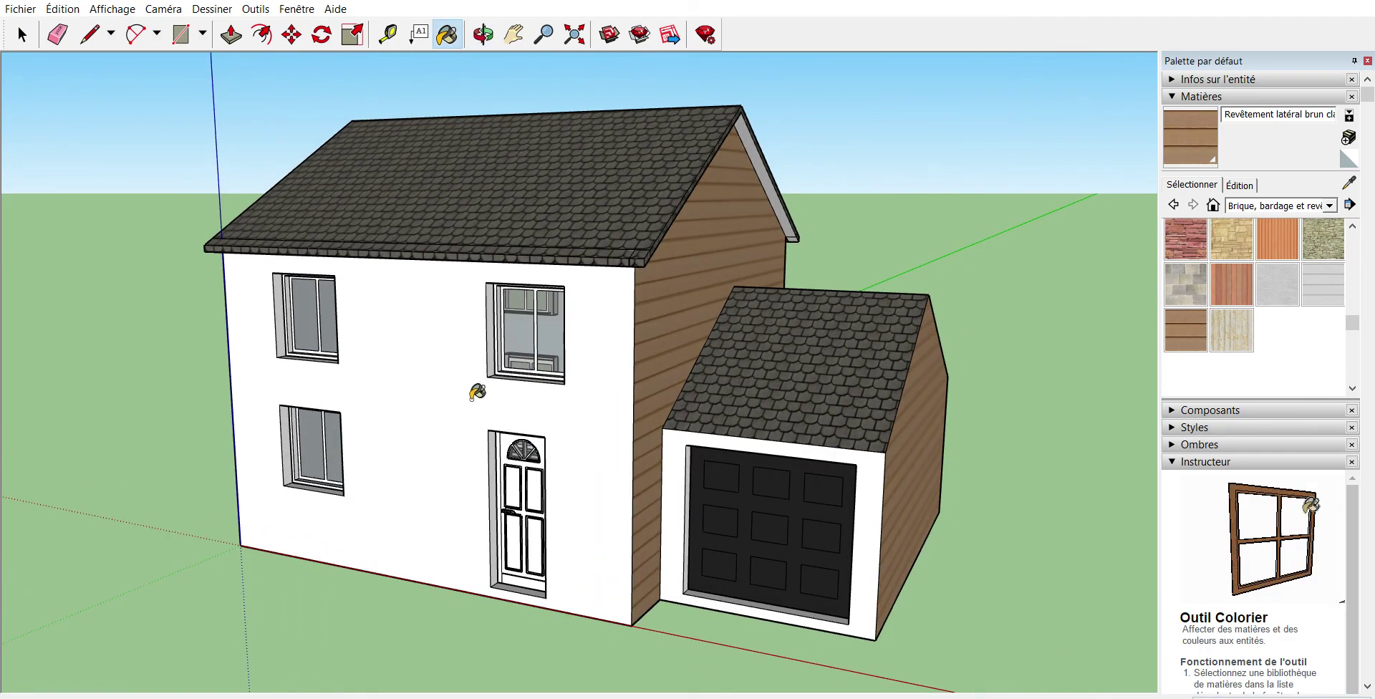
pyautogui.click(491, 394)
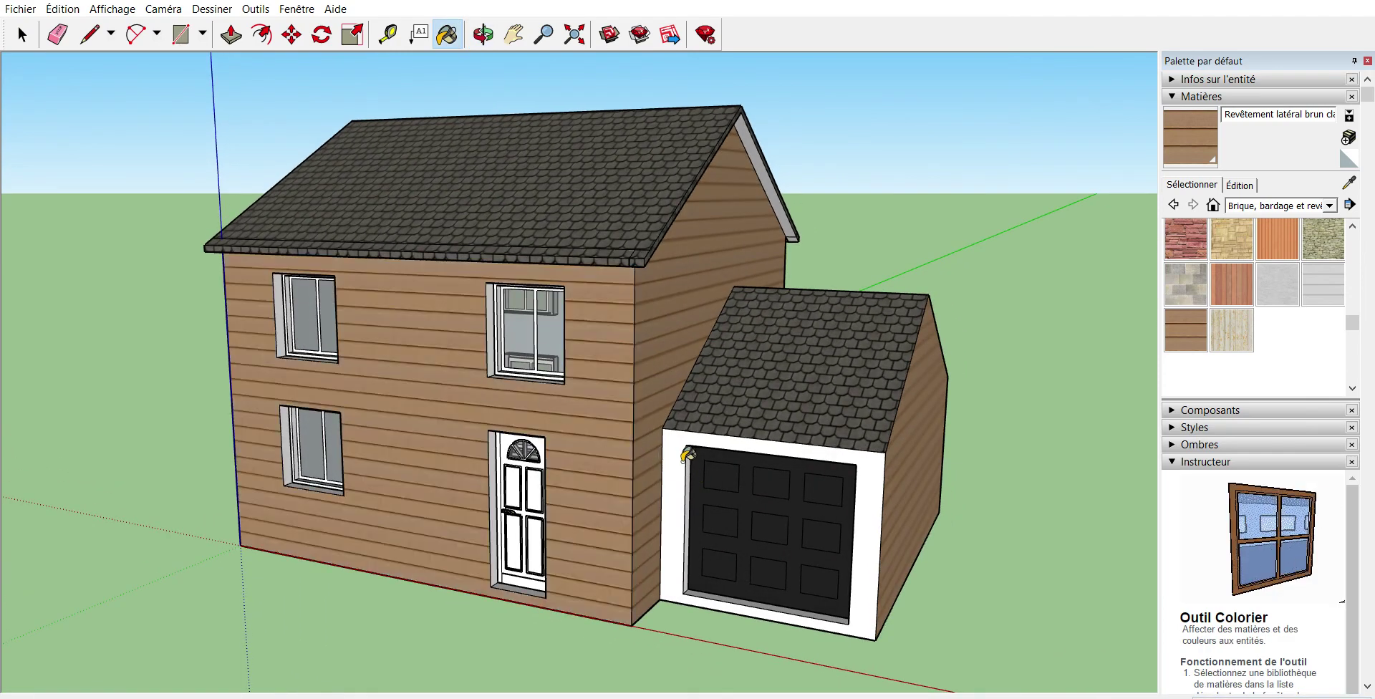
pyautogui.click(685, 453)
# - Clad the white back gable wall in siding and check that every wall is covered
pyautogui.click(483, 32)
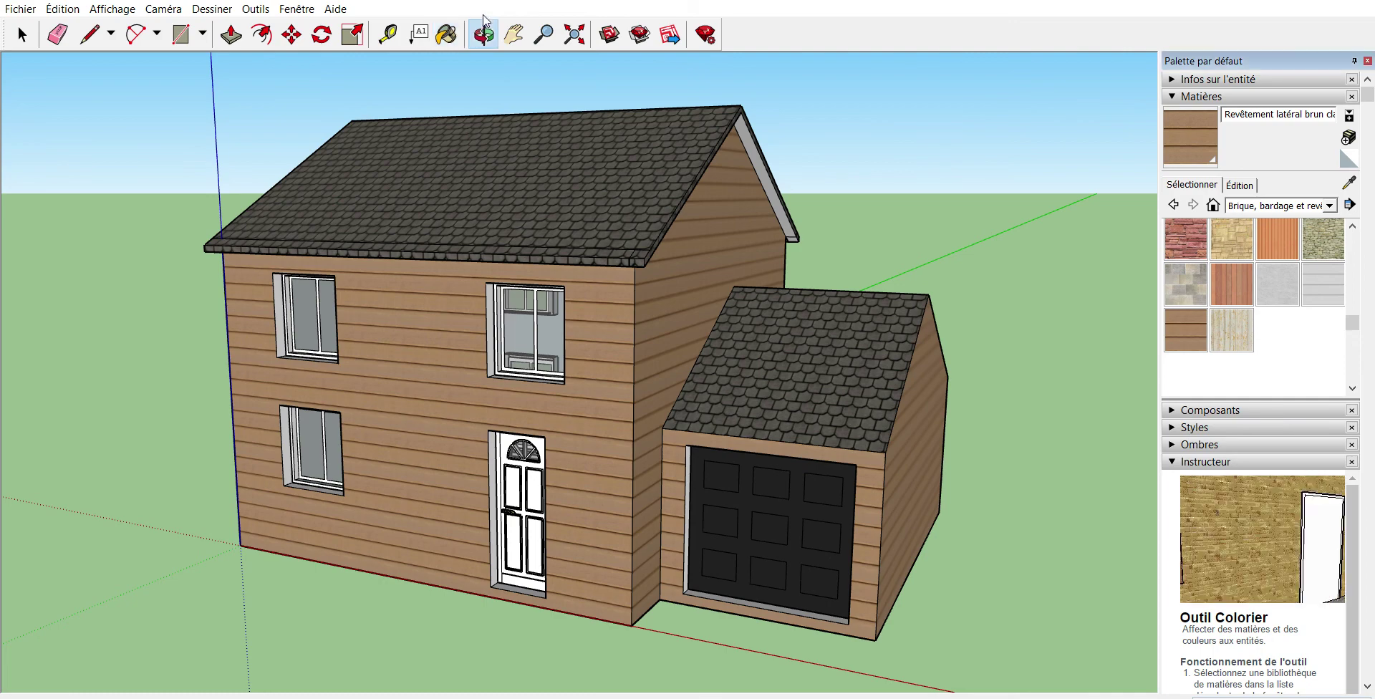
pyautogui.moveTo(716, 344); pyautogui.dragTo(581, 349)
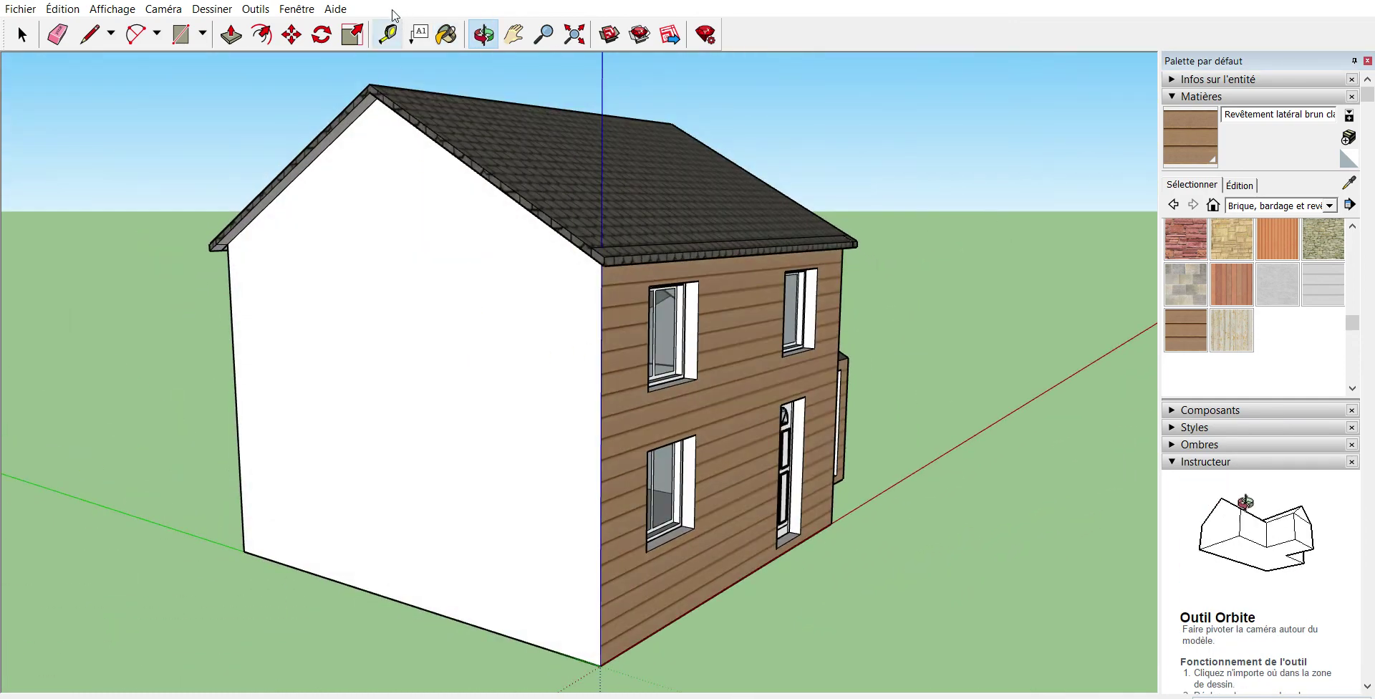
pyautogui.click(447, 34)
pyautogui.click(440, 281)
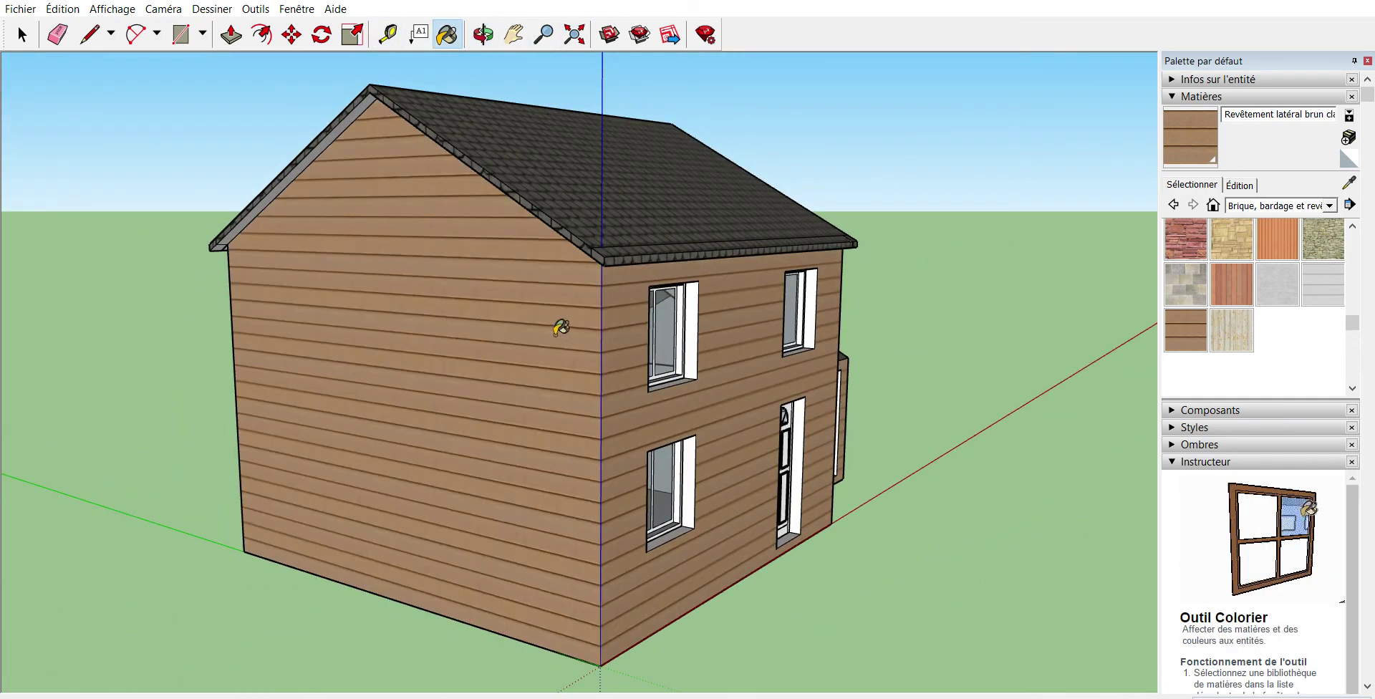
pyautogui.click(483, 34)
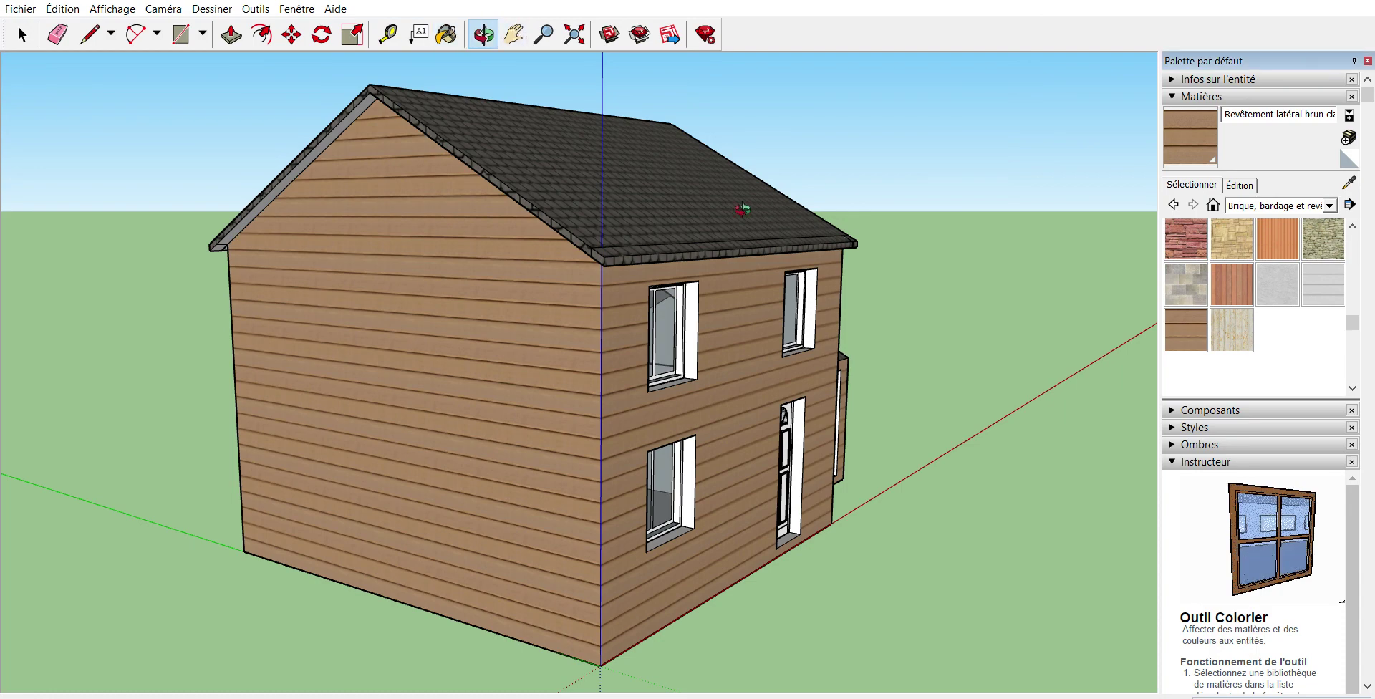
pyautogui.moveTo(701, 301); pyautogui.dragTo(830, 315)
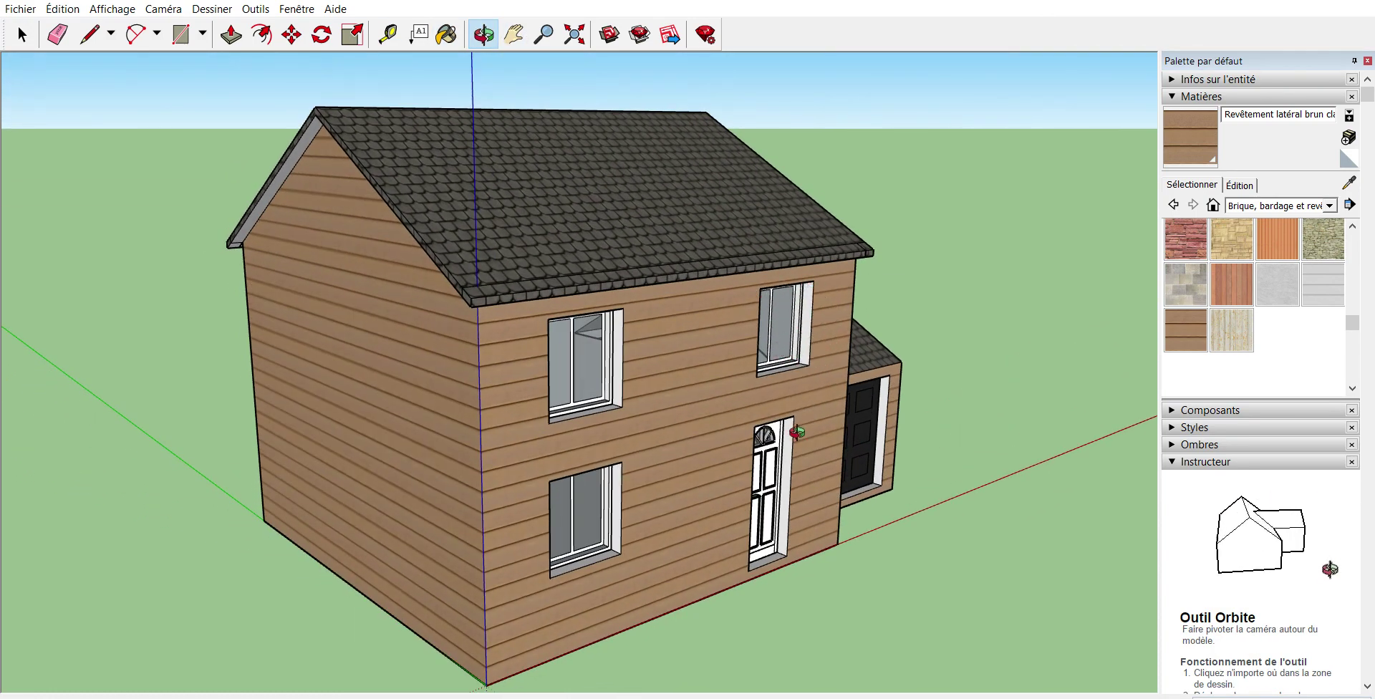
# - Return to the front view of the house and garage and switch to the Select tool
pyautogui.moveTo(834, 333)
pyautogui.mouseDown()
pyautogui.moveTo(574, 331)
pyautogui.moveTo(268, 246)
pyautogui.moveTo(803, 287)
pyautogui.moveTo(202, 307)
pyautogui.moveTo(719, 414)
pyautogui.moveTo(536, 391)
pyautogui.moveTo(545, 353)
pyautogui.mouseUp()
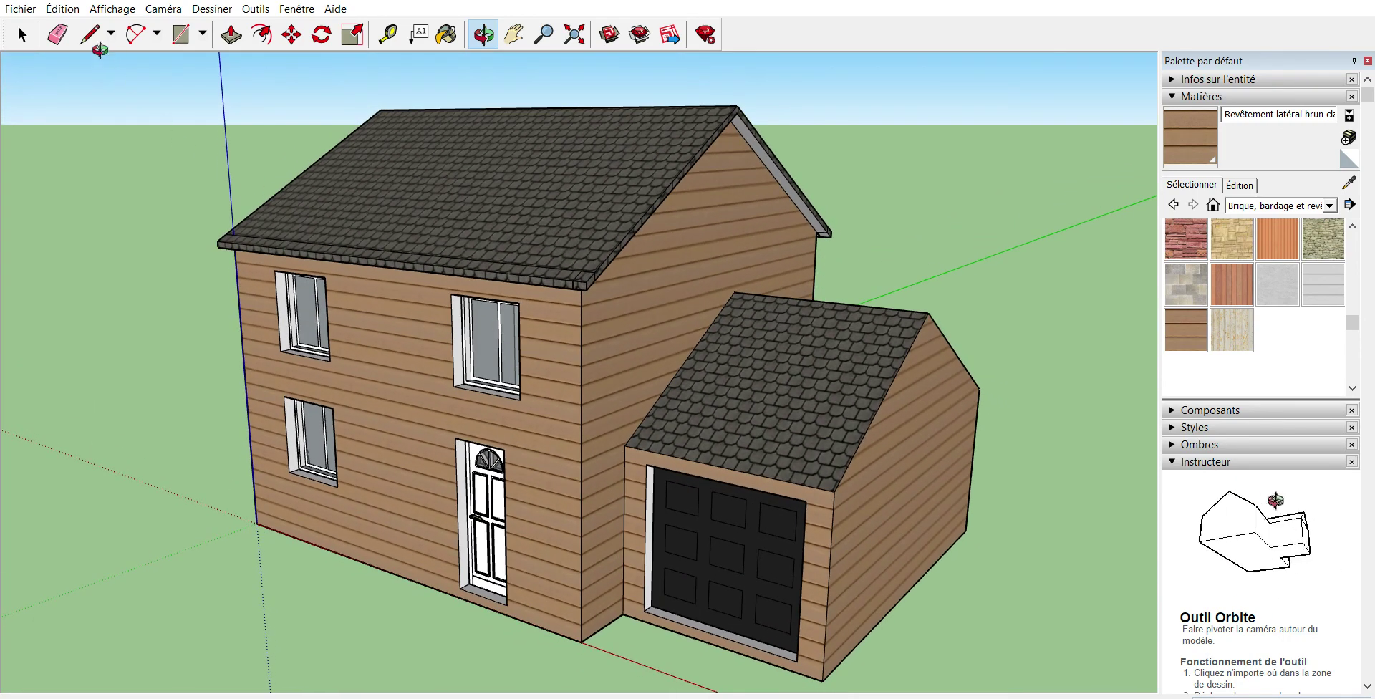
pyautogui.click(21, 34)
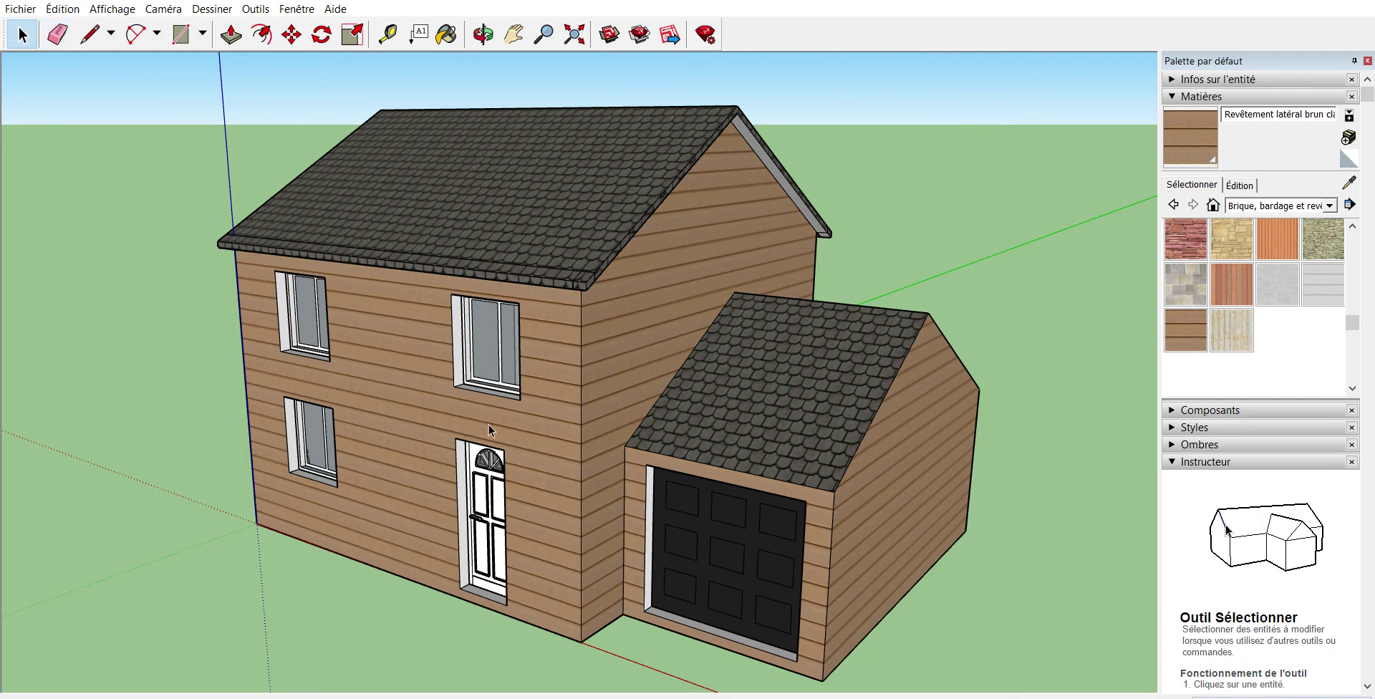